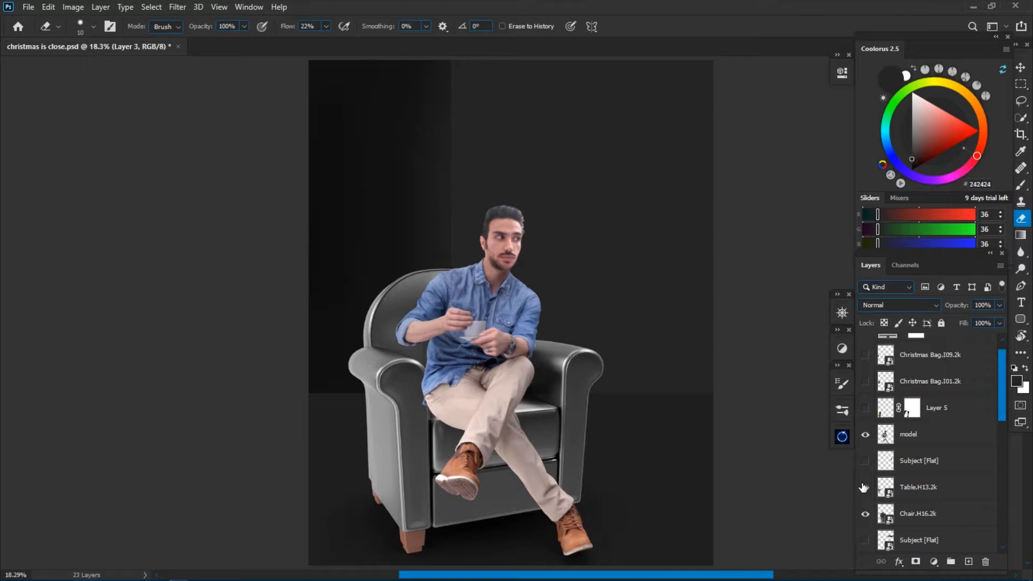
# Show the layers for the medieval fireplace, wood floor, red rug, Christmas tree and father-frost wall hanging.
pyautogui.scroll(-5, 867, 430)
pyautogui.click(866, 381)
pyautogui.click(866, 435)
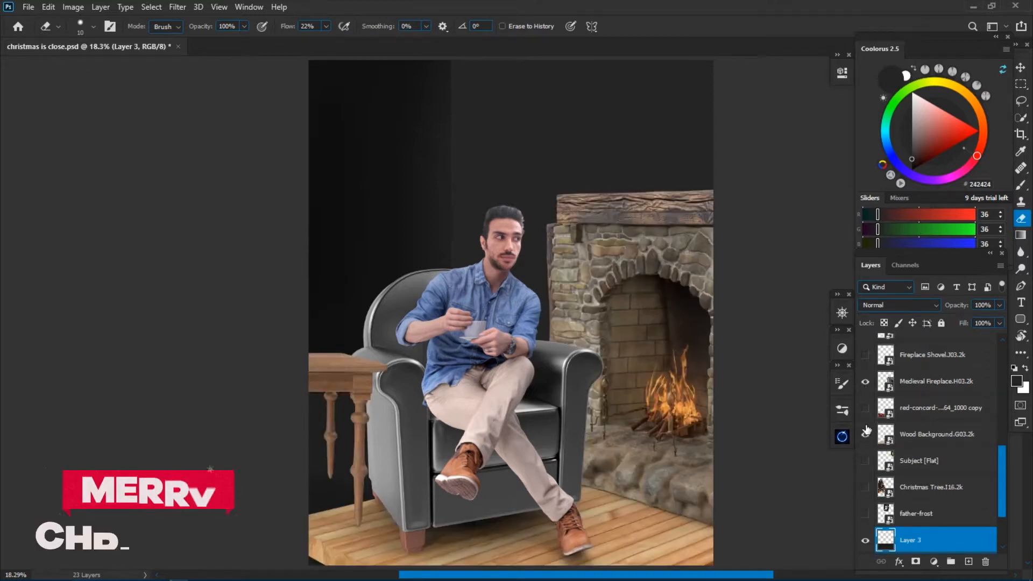
pyautogui.click(866, 409)
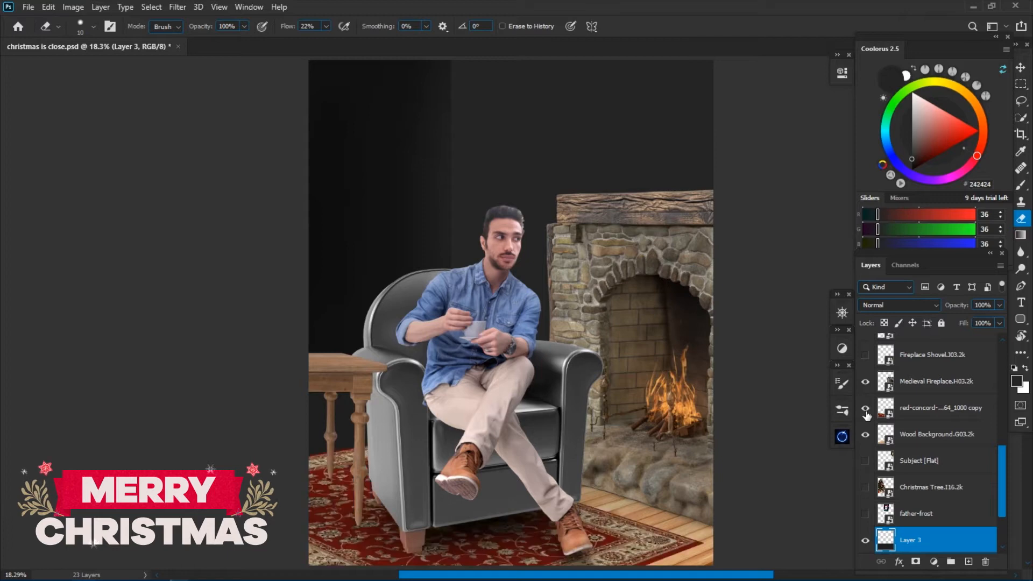
pyautogui.click(864, 488)
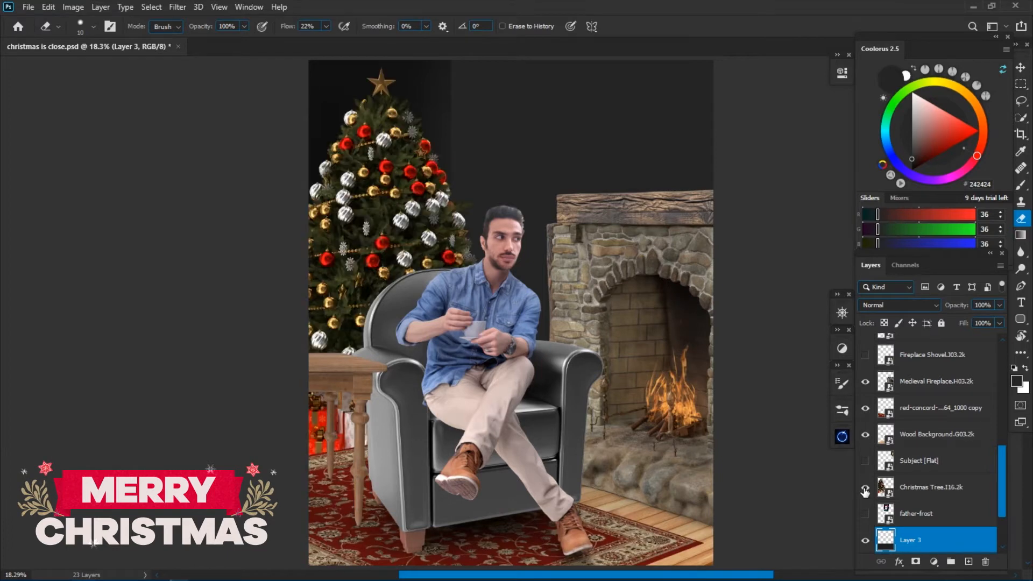
pyautogui.click(865, 515)
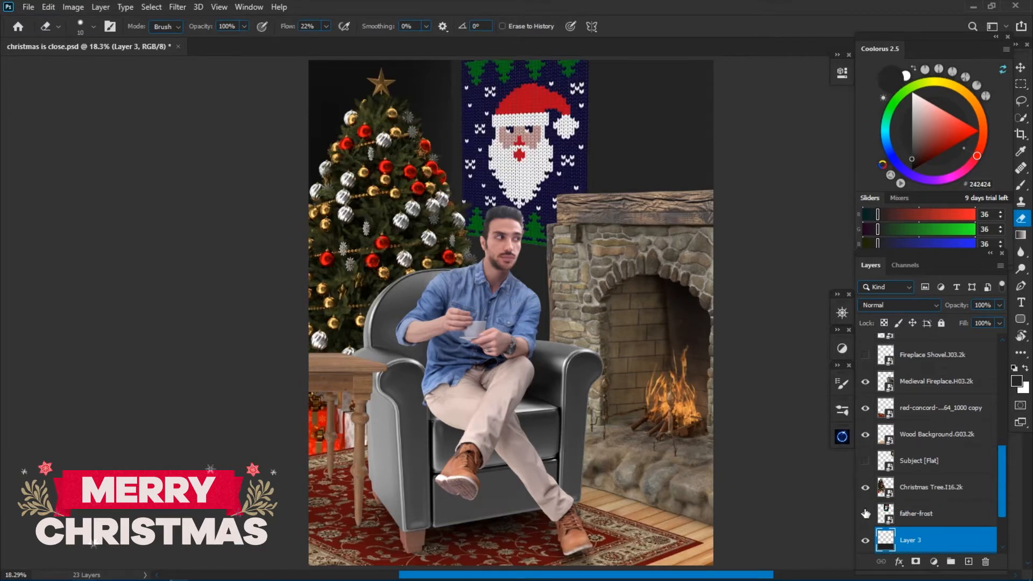
# Show the layers for the wreath, the fireplace shovel and both candles on the mantel.
pyautogui.scroll(1, 865, 492)
pyautogui.click(863, 490)
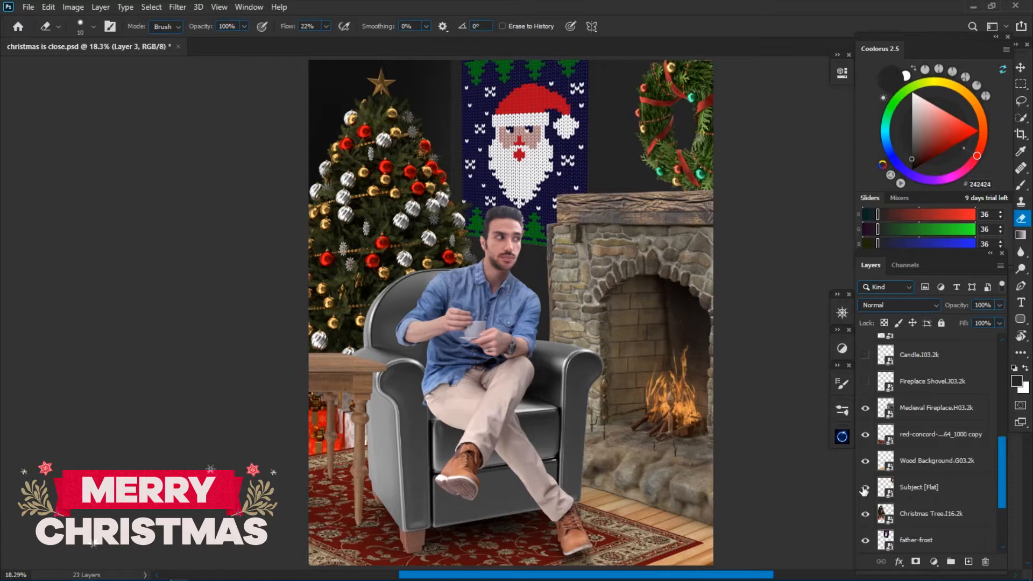
pyautogui.click(866, 382)
pyautogui.scroll(1, 865, 395)
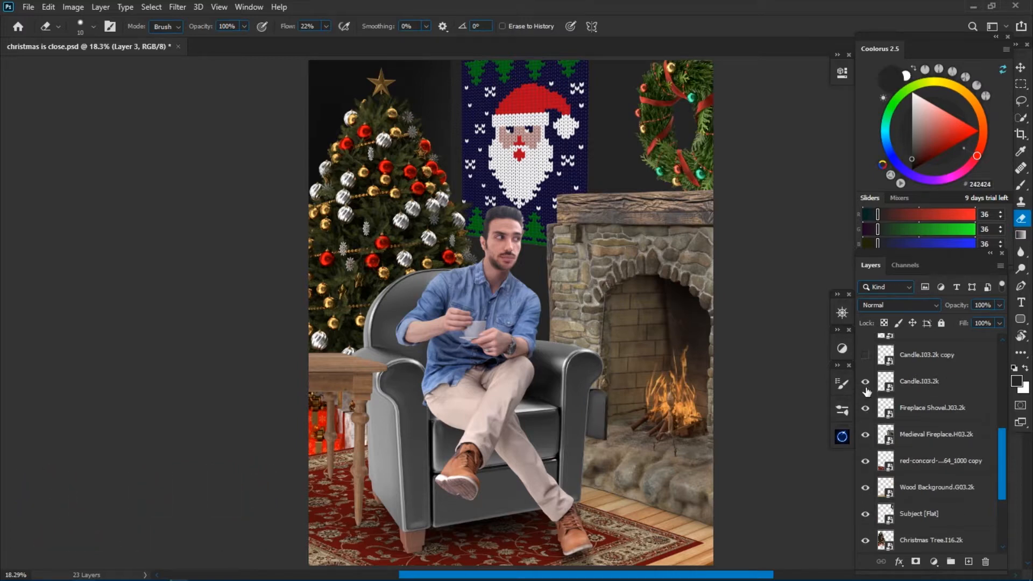
pyautogui.scroll(1, 868, 398)
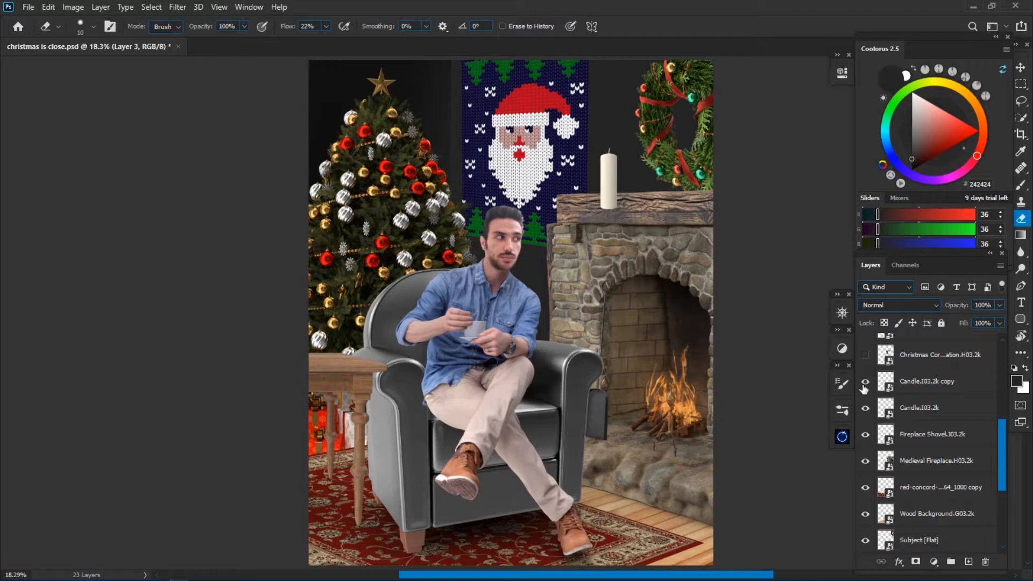
pyautogui.click(865, 382)
# Show the layers for the mantel garland, the red stocking, the gift sack and the two Christmas bags on the table.
pyautogui.scroll(2, 878, 429)
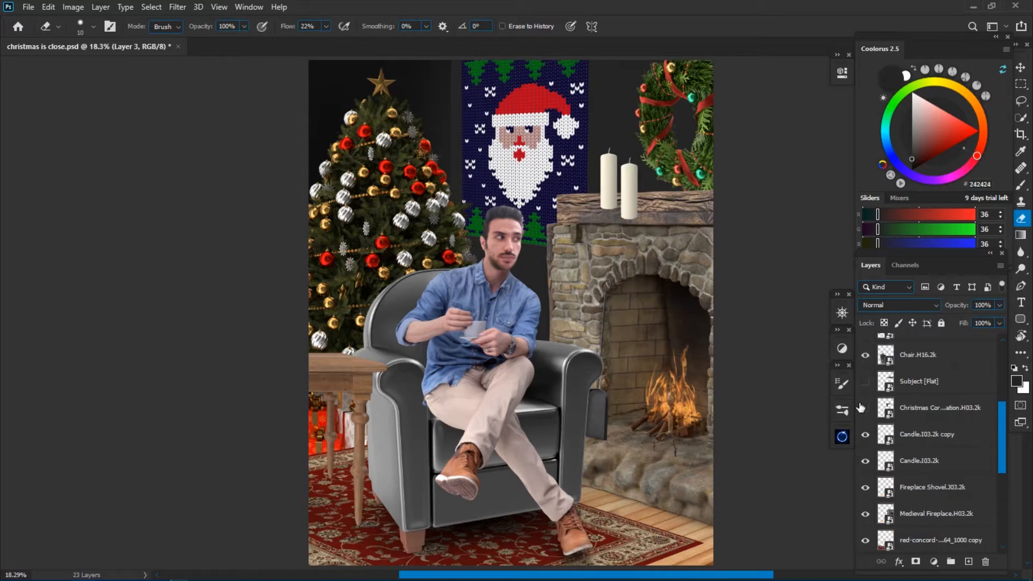
pyautogui.click(863, 407)
pyautogui.click(863, 383)
pyautogui.scroll(5, 865, 438)
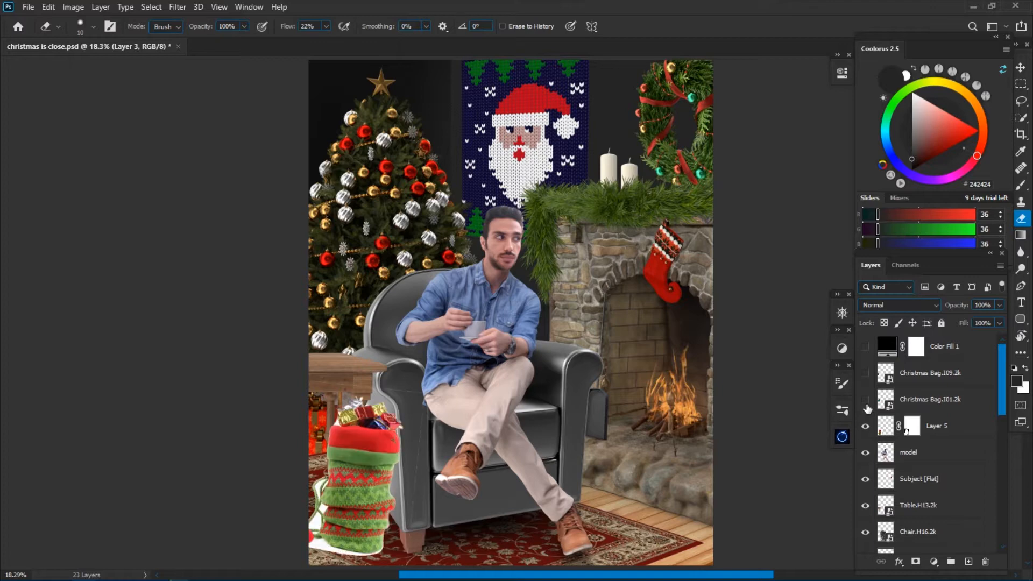
pyautogui.click(866, 401)
pyautogui.click(866, 376)
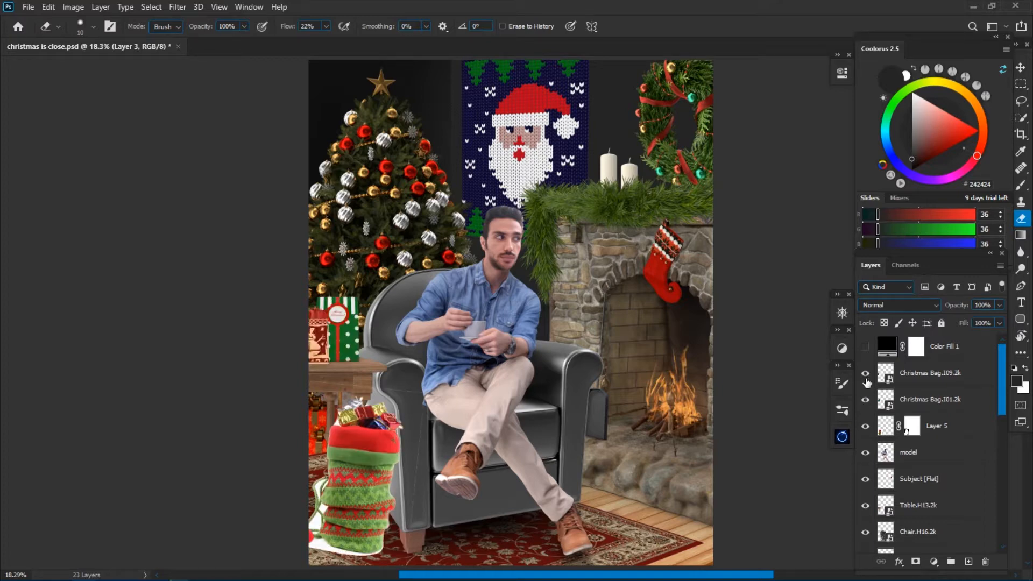
# Add a new layer above the model, paint the man's blue shirt near-black, and mask the layer using a Quick Selection.
pyautogui.hotkey('ctrl', '+')
pyautogui.hotkey('ctrl', '+')
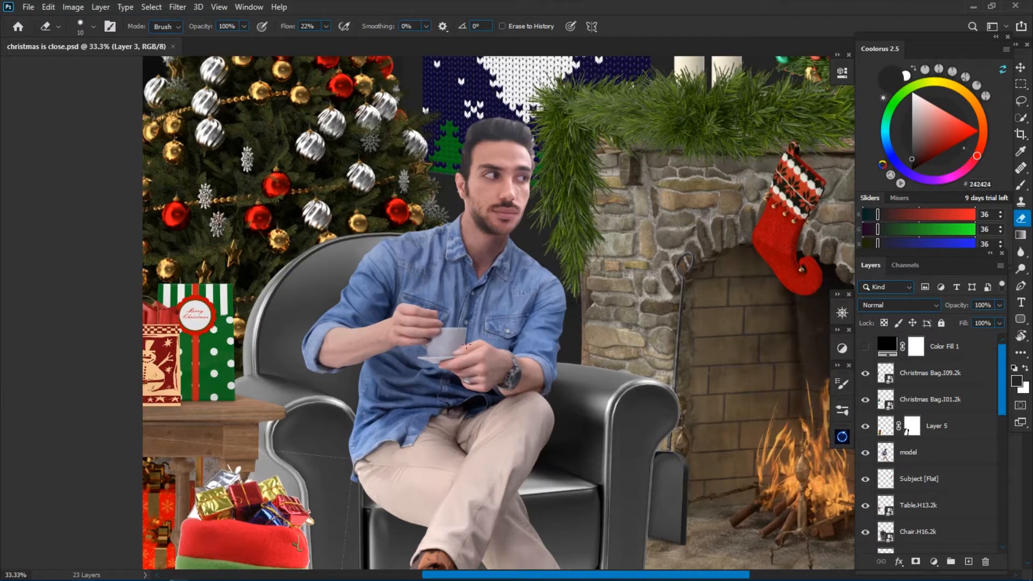
pyautogui.hotkey('ctrl', 'shift', 'alt', 'n')
pyautogui.press('b')
pyautogui.click(1017, 381)
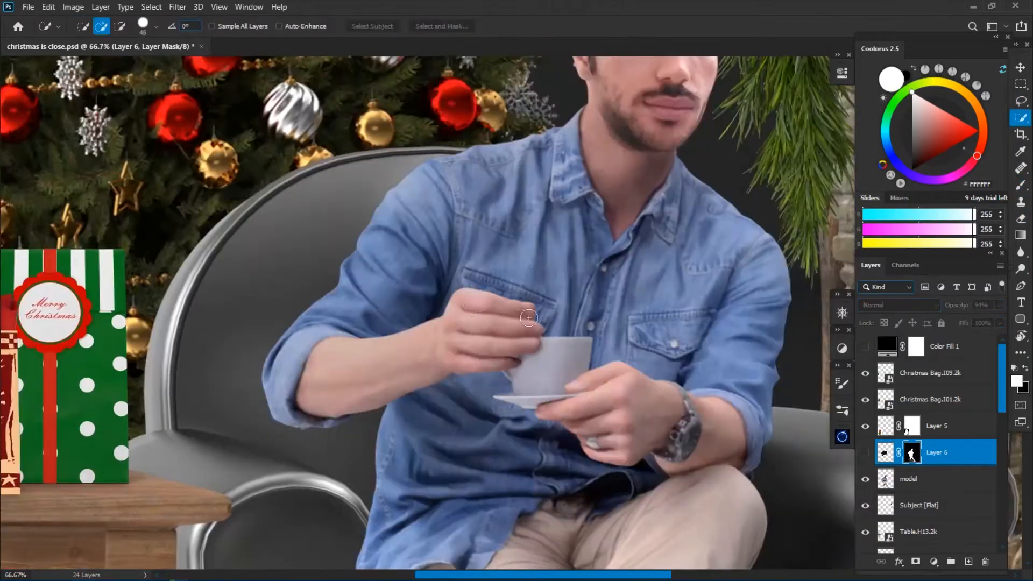
pyautogui.click(509, 315)
pyautogui.moveTo(509, 315); pyautogui.dragTo(387, 366)
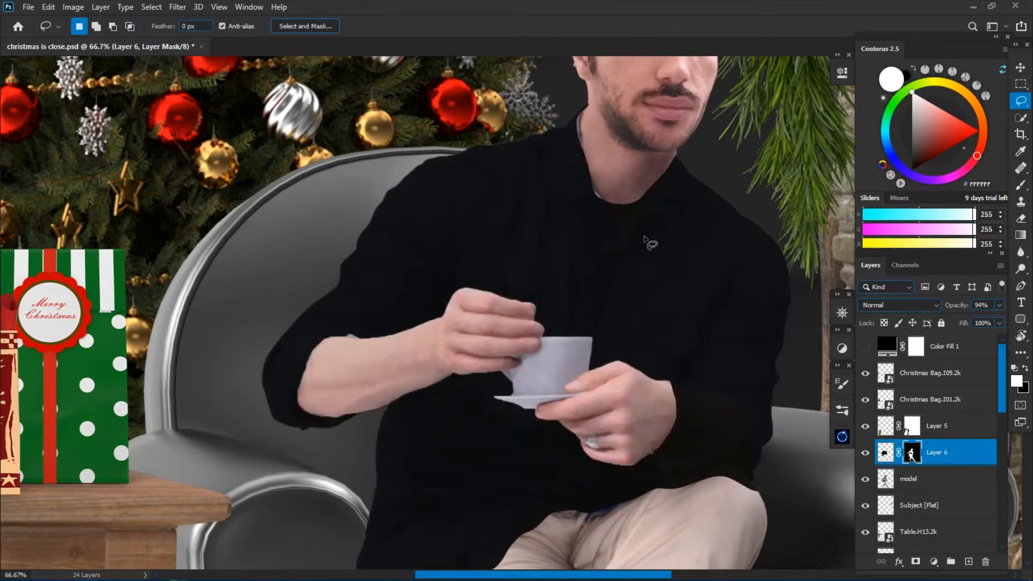
# Set the brush colour to #1F1F1F and start painting faint fabric folds on the black sweater's chest.
pyautogui.rightClick(727, 267)
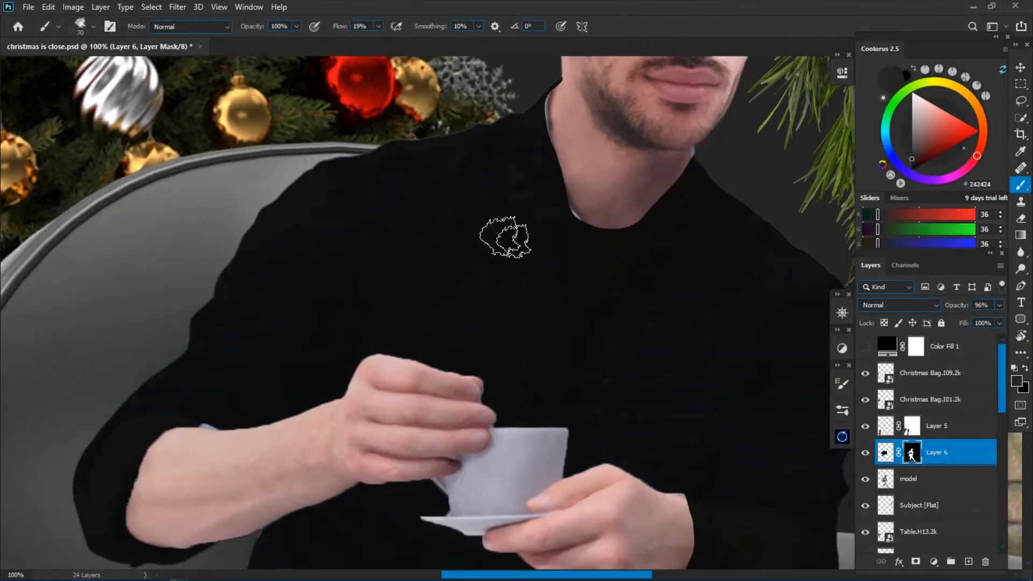
pyautogui.click(1017, 381)
pyautogui.click(987, 168)
pyautogui.moveTo(424, 260); pyautogui.dragTo(394, 170)
pyautogui.press('[')
pyautogui.press('[')
pyautogui.press('[')
pyautogui.press('[')
pyautogui.press('[')
pyautogui.press('r')
pyautogui.moveTo(322, 309)
pyautogui.mouseDown()
pyautogui.moveTo(505, 389)
pyautogui.moveTo(466, 293)
pyautogui.mouseUp()
pyautogui.press(']')
# Paint faint folds on the sweater's lower torso around the hands and cup, varying the brush size.
pyautogui.press('space')
pyautogui.press(']')
pyautogui.press(']')
pyautogui.press(']')
pyautogui.press('r')
pyautogui.moveTo(502, 327)
pyautogui.mouseDown()
pyautogui.moveTo(388, 323)
pyautogui.moveTo(480, 273)
pyautogui.mouseUp()
pyautogui.press('[')
pyautogui.press('[')
pyautogui.press('[')
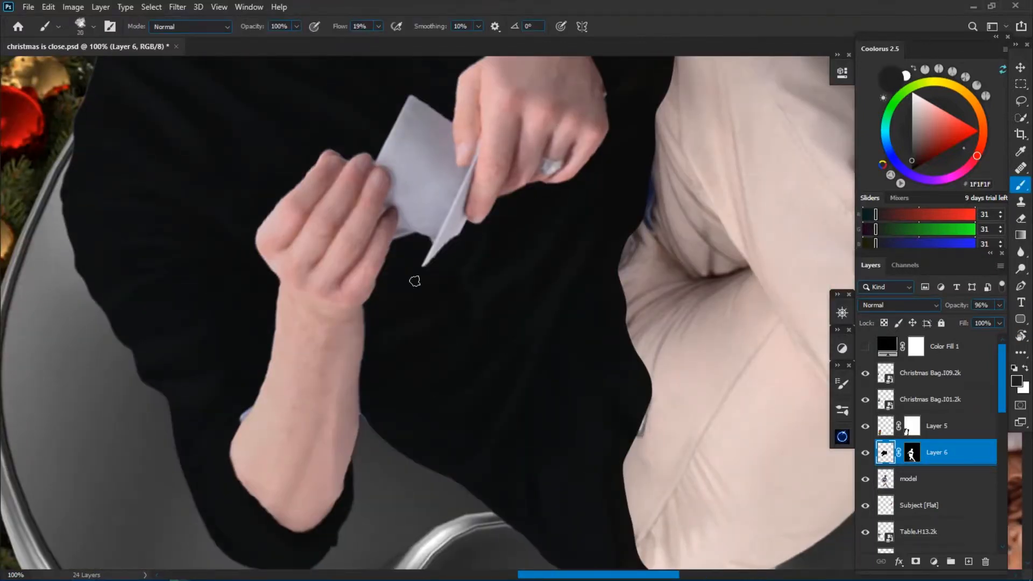
pyautogui.scroll(5, 461, 261)
pyautogui.scroll(3, 503, 237)
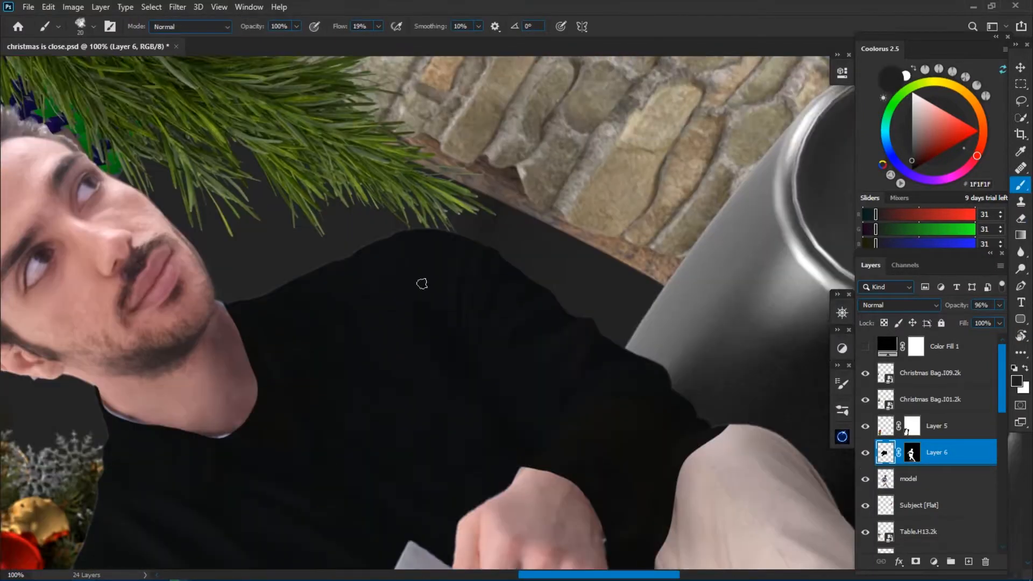
# Brush subtle folds on the sweater's shoulder nearest the fireplace and adjust the sweater layer's opacity.
pyautogui.press('r')
pyautogui.moveTo(460, 256); pyautogui.dragTo(525, 232)
pyautogui.press(']')
pyautogui.press(']')
pyautogui.press(']')
pyautogui.press(']')
pyautogui.press(']')
pyautogui.press(']')
pyautogui.press('[')
pyautogui.press('[')
pyautogui.press('[')
pyautogui.moveTo(958, 308); pyautogui.dragTo(974, 309)
pyautogui.hotkey('ctrl', '-')
pyautogui.hotkey('ctrl', '-')
pyautogui.hotkey('ctrl', '-')
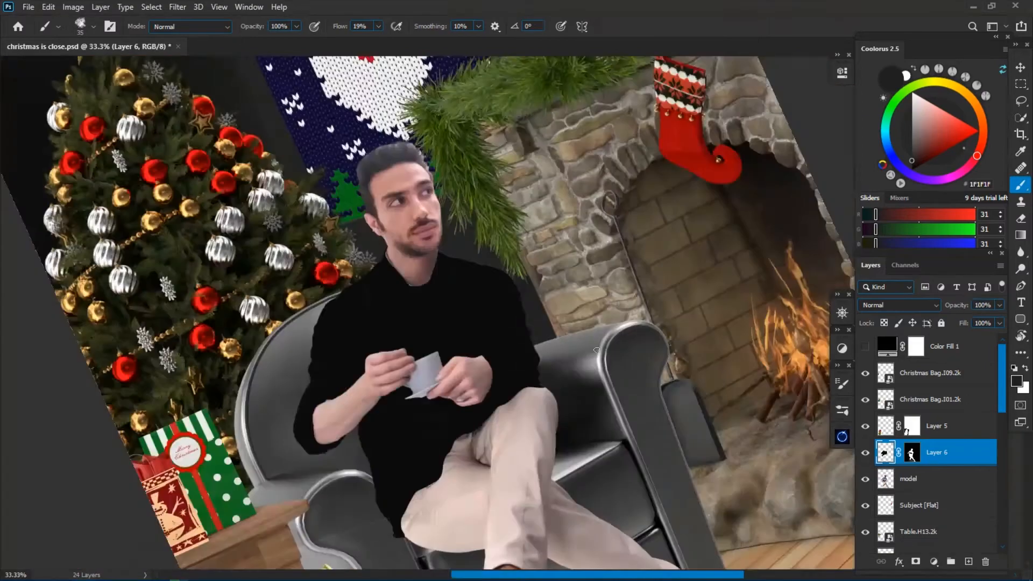
# Rotate the canvas back to level and brush along the sweater's torso.
pyautogui.hotkey('ctrl', '+')
pyautogui.hotkey('ctrl', '+')
pyautogui.press('r')
pyautogui.moveTo(571, 298); pyautogui.dragTo(565, 360)
pyautogui.press('b')
pyautogui.moveTo(491, 204); pyautogui.dragTo(417, 363)
# Lasso an area of the sweater, touch up Layer 6's mask along that selection with the brush, and deselect.
pyautogui.hotkey('ctrl', '+')
pyautogui.press('l')
pyautogui.moveTo(497, 292)
pyautogui.mouseDown()
pyautogui.moveTo(471, 331)
pyautogui.moveTo(497, 292)
pyautogui.mouseUp()
pyautogui.click(912, 453)
pyautogui.press('b')
pyautogui.hotkey('ctrl', 'shift', 'i')
pyautogui.hotkey('ctrl', 'BackSpace')
pyautogui.hotkey('ctrl', 'z')
pyautogui.moveTo(441, 352); pyautogui.dragTo(485, 304)
pyautogui.hotkey('ctrl', 'd')
pyautogui.press('[')
pyautogui.moveTo(357, 205); pyautogui.dragTo(344, 260)
pyautogui.hotkey('ctrl', 'z')
pyautogui.hotkey('ctrl', '-')
pyautogui.hotkey('ctrl', '-')
pyautogui.hotkey('ctrl', '-')
pyautogui.hotkey('ctrl', '+')
pyautogui.hotkey('ctrl', '+')
pyautogui.hotkey('ctrl', '+')
# Switch from the mask back to Layer 6's pixels and brush dark tone onto the sweater's chest beside the hands.
pyautogui.click(886, 452)
pyautogui.press('[')
pyautogui.hotkey('ctrl', '-')
pyautogui.hotkey('ctrl', '-')
pyautogui.hotkey('ctrl', '-')
pyautogui.hotkey('ctrl', '+')
pyautogui.hotkey('ctrl', '+')
pyautogui.hotkey('ctrl', '+')
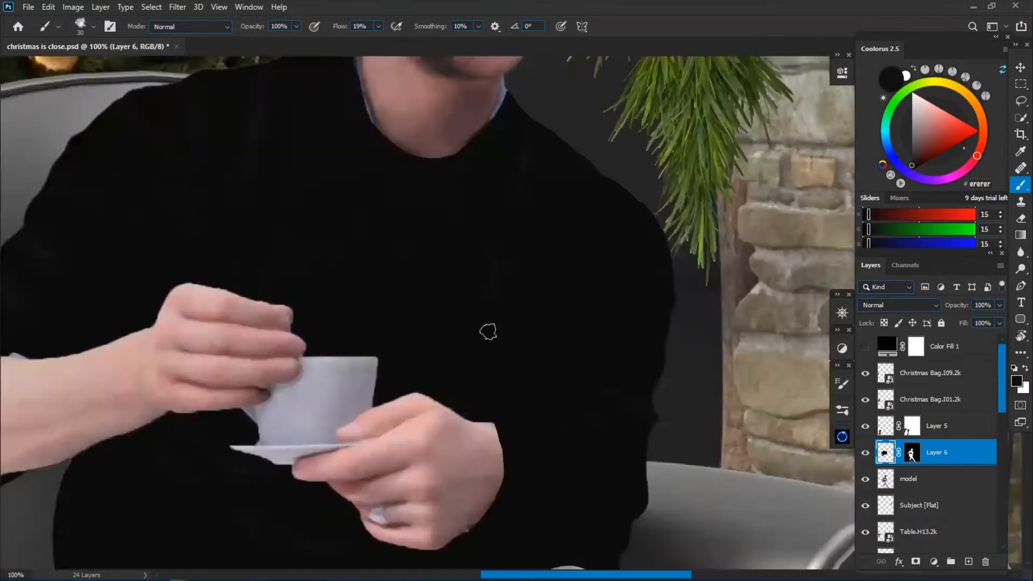
pyautogui.moveTo(487, 332); pyautogui.dragTo(463, 432)
# Set the brush colour to #222222 and paint soft fold highlights on the chest and the sleeve nearest the fireplace.
pyautogui.click(1017, 381)
pyautogui.click(690, 328)
pyautogui.click(962, 177)
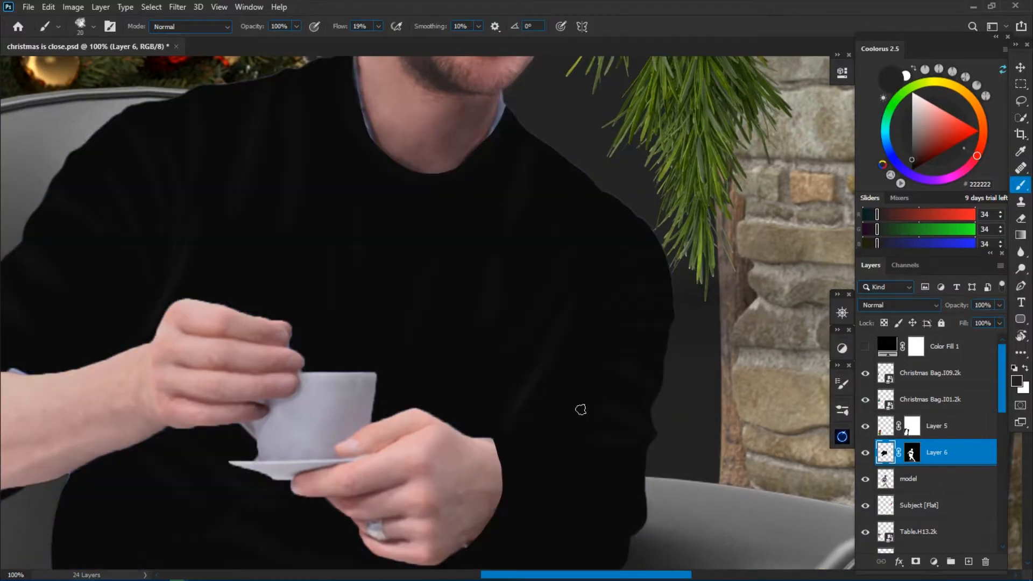
pyautogui.press(']')
pyautogui.press(']')
pyautogui.press(']')
pyautogui.press(']')
pyautogui.press(']')
pyautogui.press(']')
pyautogui.press(']')
pyautogui.press(']')
pyautogui.press(']')
pyautogui.press(']')
pyautogui.press(']')
pyautogui.press(']')
pyautogui.press(']')
pyautogui.press(']')
pyautogui.hotkey('ctrl', '-')
pyautogui.press(']')
pyautogui.press(']')
pyautogui.press(']')
pyautogui.press(']')
pyautogui.press('[')
pyautogui.press('[')
pyautogui.press('[')
pyautogui.press('[')
pyautogui.press('[')
pyautogui.press('[')
pyautogui.press('[')
pyautogui.press('[')
pyautogui.press('[')
pyautogui.press('[')
pyautogui.press('[')
pyautogui.press('[')
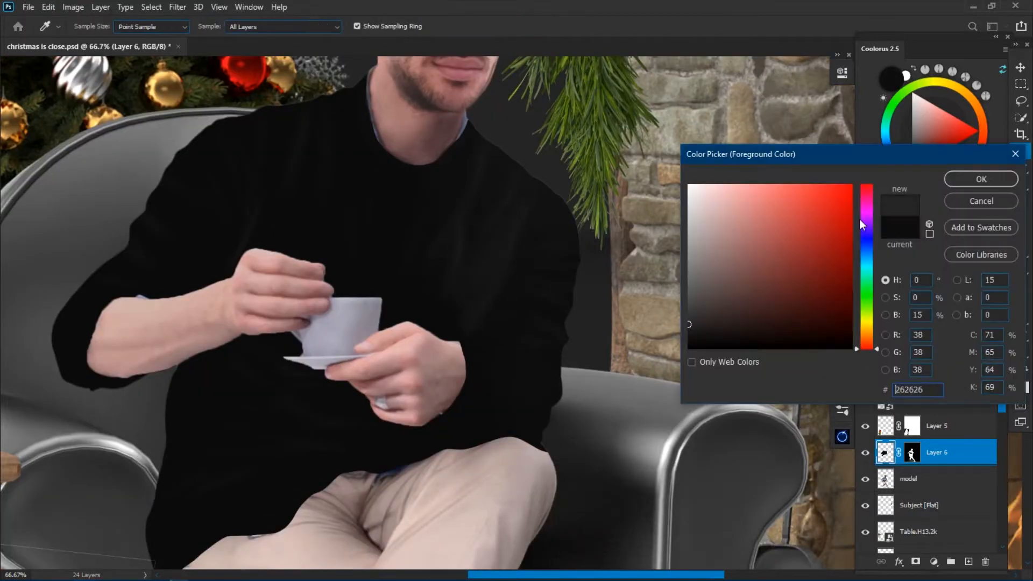
# Paint finer sleeve folds nearest the fireplace with #262626, then deepen the shading between them with #141414.
pyautogui.press('[')
pyautogui.press('[')
pyautogui.press('[')
pyautogui.press('[')
pyautogui.press('[')
pyautogui.press('[')
pyautogui.press('[')
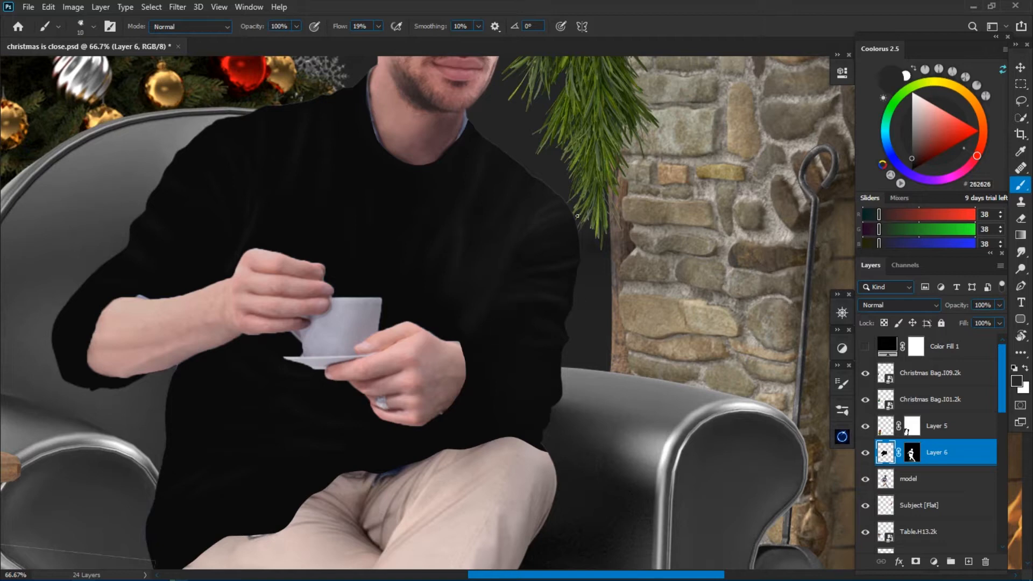
pyautogui.press(']')
pyautogui.press(']')
pyautogui.press(']')
pyautogui.keyDown('alt'); pyautogui.click(555, 321); pyautogui.keyUp('alt')
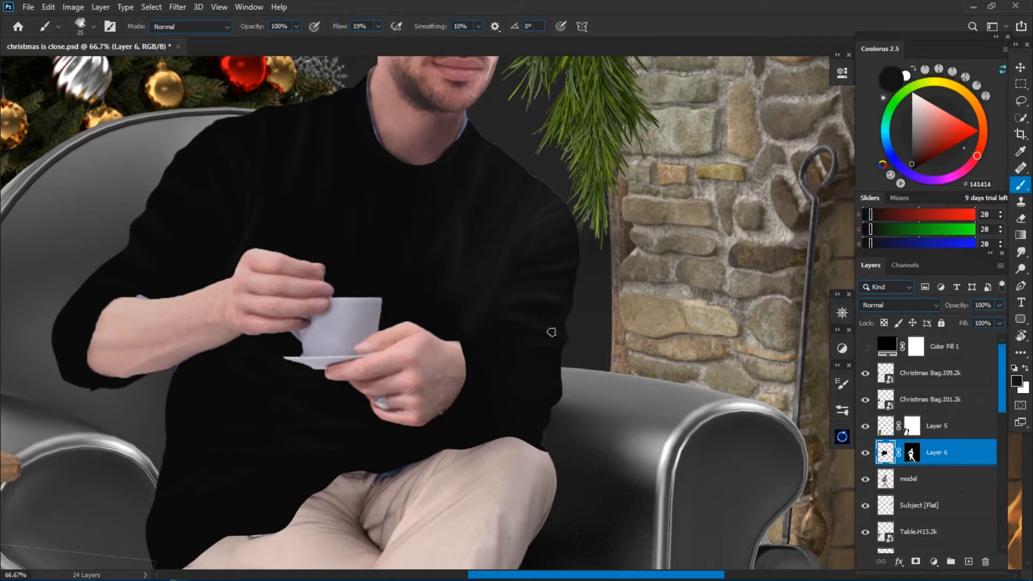
pyautogui.keyDown('alt'); pyautogui.click(570, 361); pyautogui.keyUp('alt')
# Lower Layer 6's opacity, lasso and delete the sweater covering the watch and forearm, then restore the opacity to 100%.
pyautogui.moveTo(954, 305); pyautogui.dragTo(949, 306)
pyautogui.moveTo(484, 359); pyautogui.dragTo(530, 432)
pyautogui.moveTo(956, 306); pyautogui.dragTo(949, 305)
pyautogui.press('l')
pyautogui.moveTo(443, 416)
pyautogui.mouseDown()
pyautogui.moveTo(520, 361)
pyautogui.moveTo(442, 416)
pyautogui.mouseUp()
pyautogui.press('Delete')
pyautogui.hotkey('ctrl', 'd')
pyautogui.press('0')
# Brush folds in #1E1E1E on the sleeve just above the exposed forearm with the watch.
pyautogui.press('b')
pyautogui.keyDown('alt'); pyautogui.click(536, 373); pyautogui.keyUp('alt')
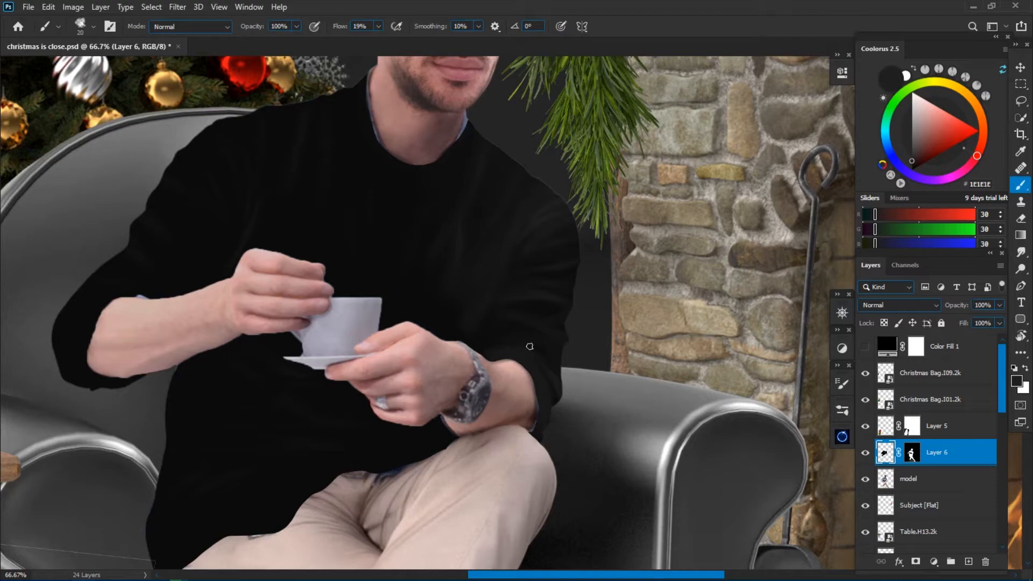
pyautogui.moveTo(391, 321)
pyautogui.mouseDown()
pyautogui.moveTo(526, 404)
pyautogui.moveTo(522, 461)
pyautogui.mouseUp()
pyautogui.press('[')
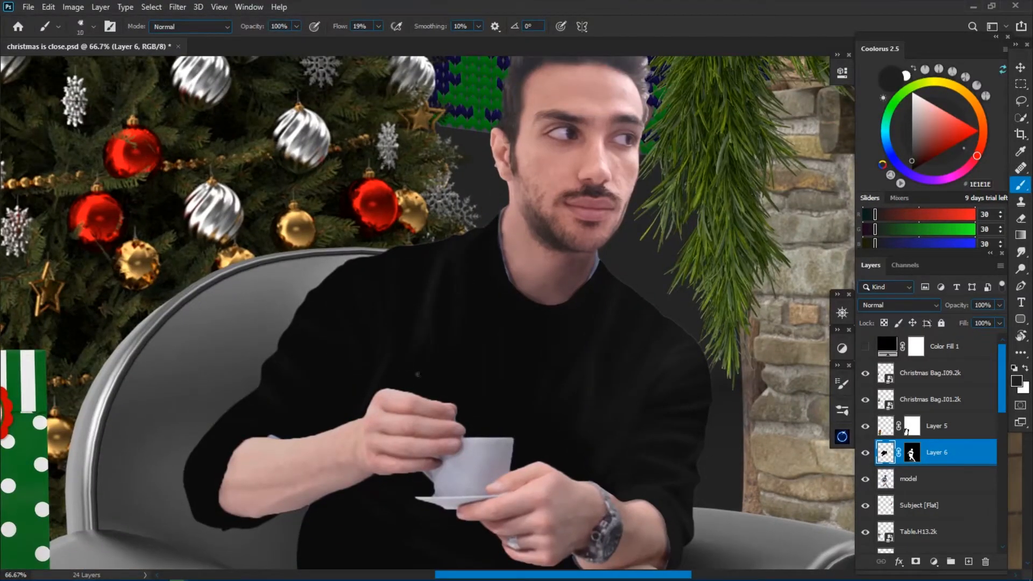
pyautogui.press(']')
pyautogui.press(']')
pyautogui.press(']')
# Paint long vertical folds down the sweater's chest and shoulder on the Christmas tree side.
pyautogui.hotkey('ctrl', '+')
pyautogui.moveTo(432, 289)
pyautogui.mouseDown()
pyautogui.moveTo(507, 288)
pyautogui.moveTo(559, 310)
pyautogui.mouseUp()
pyautogui.press('[')
pyautogui.moveTo(547, 205); pyautogui.dragTo(485, 368)
pyautogui.moveTo(557, 230); pyautogui.dragTo(499, 328)
pyautogui.keyDown('alt'); pyautogui.click(493, 365); pyautogui.keyUp('alt')
pyautogui.press('[')
pyautogui.press('[')
pyautogui.press('[')
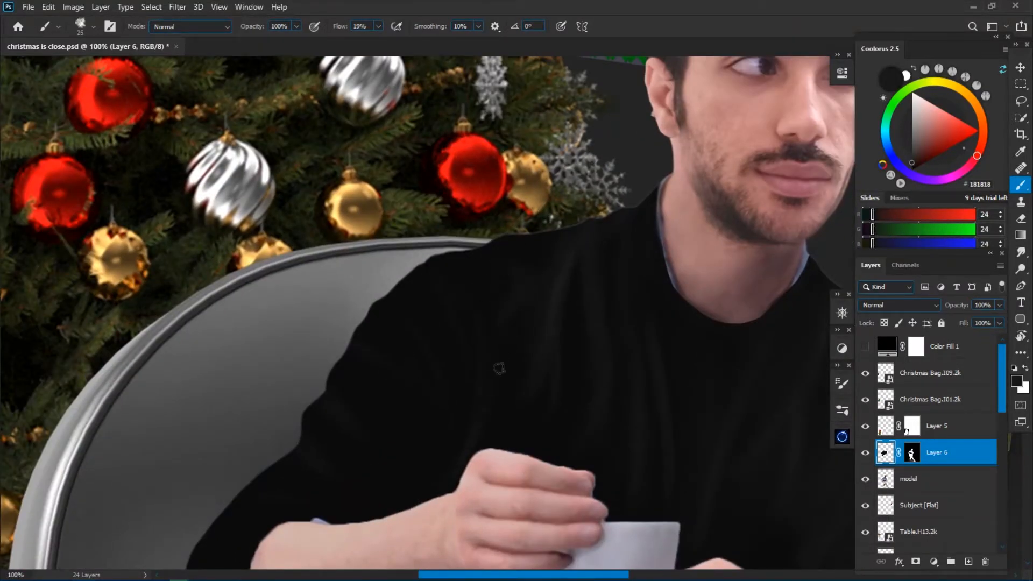
# Blend the chest folds below the collar using larger and smaller brush sizes.
pyautogui.press(']')
pyautogui.press(']')
pyautogui.press(']')
pyautogui.press(']')
pyautogui.press(']')
pyautogui.press(']')
pyautogui.press(']')
pyautogui.press(']')
pyautogui.press(']')
pyautogui.press('[')
pyautogui.press('[')
pyautogui.moveTo(496, 323); pyautogui.dragTo(548, 320)
pyautogui.keyDown('alt'); pyautogui.click(717, 349); pyautogui.keyUp('alt')
# Set the brush colour to #1C1C1C and paint thin folds at the shoulder seam on the Christmas tree side.
pyautogui.press('[')
pyautogui.press('[')
pyautogui.press('[')
pyautogui.press('[')
pyautogui.click(1017, 381)
pyautogui.click(688, 324)
pyautogui.click(987, 172)
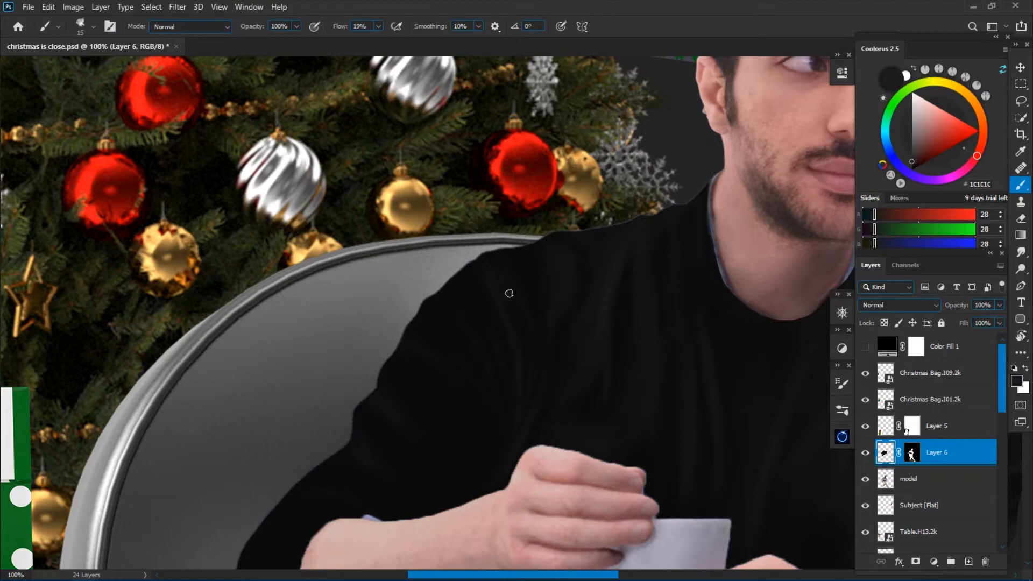
pyautogui.moveTo(493, 266); pyautogui.dragTo(518, 177)
# Show the colour history and brush folds on the upper sleeve on the Christmas tree side with varied brush sizes.
pyautogui.click(899, 198)
pyautogui.press(']')
pyautogui.press(']')
pyautogui.press(']')
pyautogui.press(']')
pyautogui.press(']')
pyautogui.press('[')
pyautogui.press('[')
pyautogui.press('[')
pyautogui.press('[')
pyautogui.press('[')
pyautogui.press('[')
pyautogui.press('[')
pyautogui.press('[')
pyautogui.keyDown('alt'); pyautogui.click(470, 314); pyautogui.keyUp('alt')
pyautogui.click(866, 219)
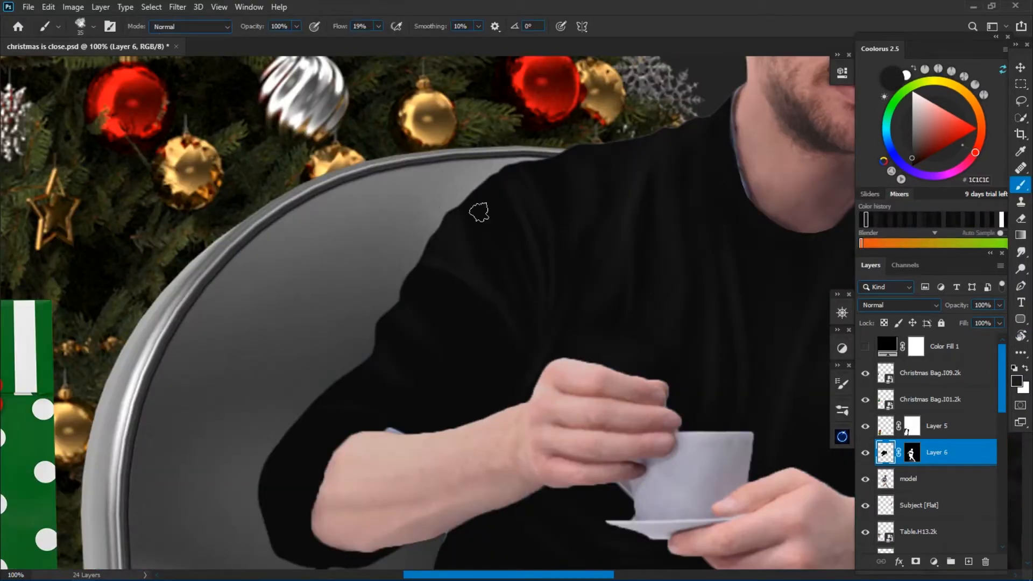
# Brush broad folds in #161616 on the sleeve above the bare forearm on the Christmas tree side.
pyautogui.press(']')
pyautogui.press(']')
pyautogui.keyDown('alt'); pyautogui.click(463, 362); pyautogui.keyUp('alt')
pyautogui.moveTo(464, 362)
pyautogui.mouseDown()
pyautogui.moveTo(528, 394)
pyautogui.moveTo(478, 330)
pyautogui.mouseUp()
pyautogui.hotkey('ctrl', '-')
pyautogui.hotkey('ctrl', '-')
pyautogui.scroll(2, 501, 366)
pyautogui.keyDown('alt'); pyautogui.click(448, 357); pyautogui.keyUp('alt')
pyautogui.press('[')
pyautogui.keyDown('alt'); pyautogui.click(404, 353); pyautogui.keyUp('alt')
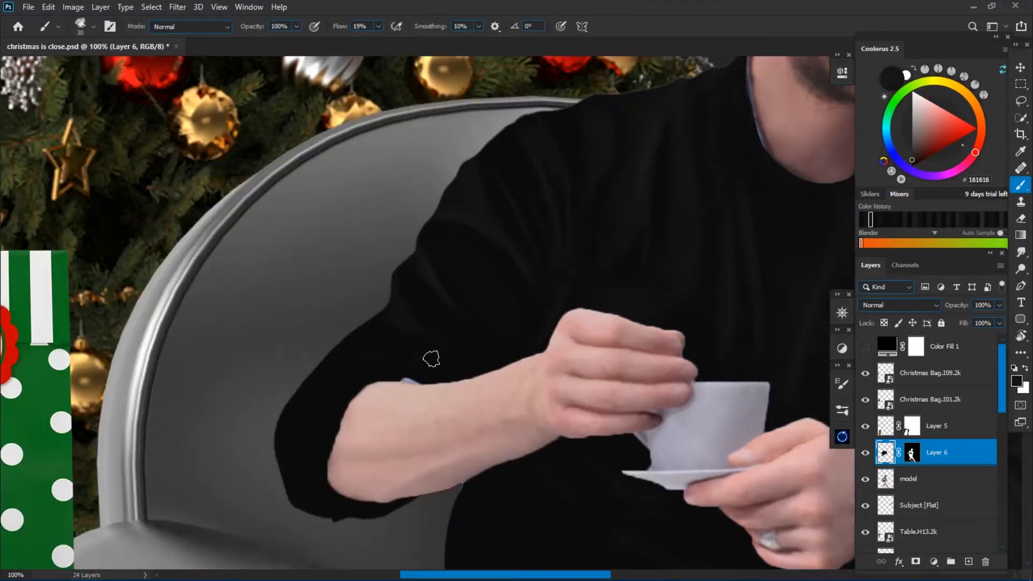
# Pick #181818 from the colour history and paint thinner folds toward the inner elbow on the Christmas tree side.
pyautogui.press('[')
pyautogui.press('[')
pyautogui.keyDown('alt'); pyautogui.click(449, 361); pyautogui.keyUp('alt')
pyautogui.click(875, 221)
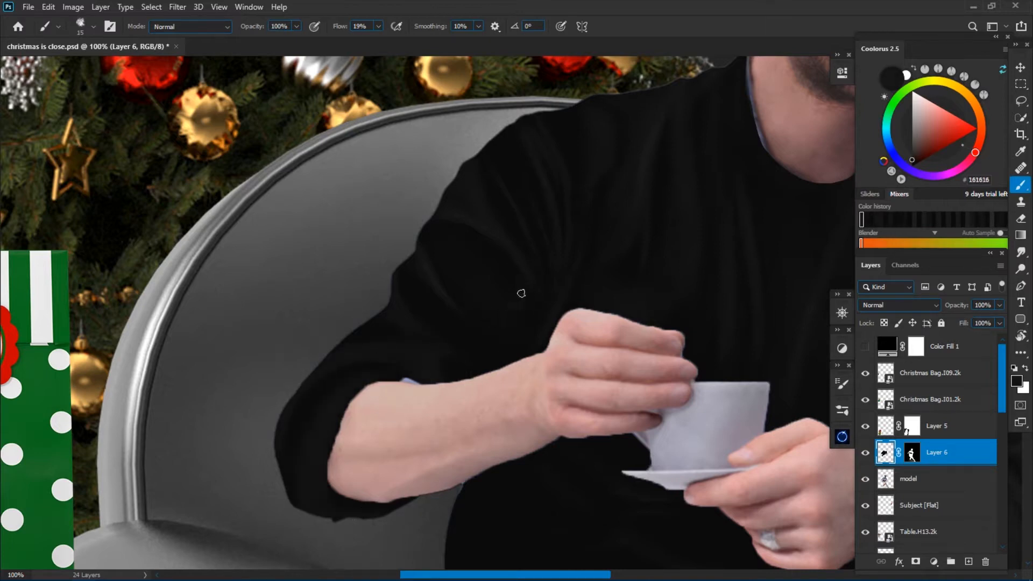
pyautogui.scroll(-2, 512, 270)
pyautogui.scroll(2, 622, 346)
pyautogui.keyDown('alt'); pyautogui.click(447, 343); pyautogui.keyUp('alt')
pyautogui.press('[')
pyautogui.press('[')
pyautogui.keyDown('alt'); pyautogui.click(517, 293); pyautogui.keyUp('alt')
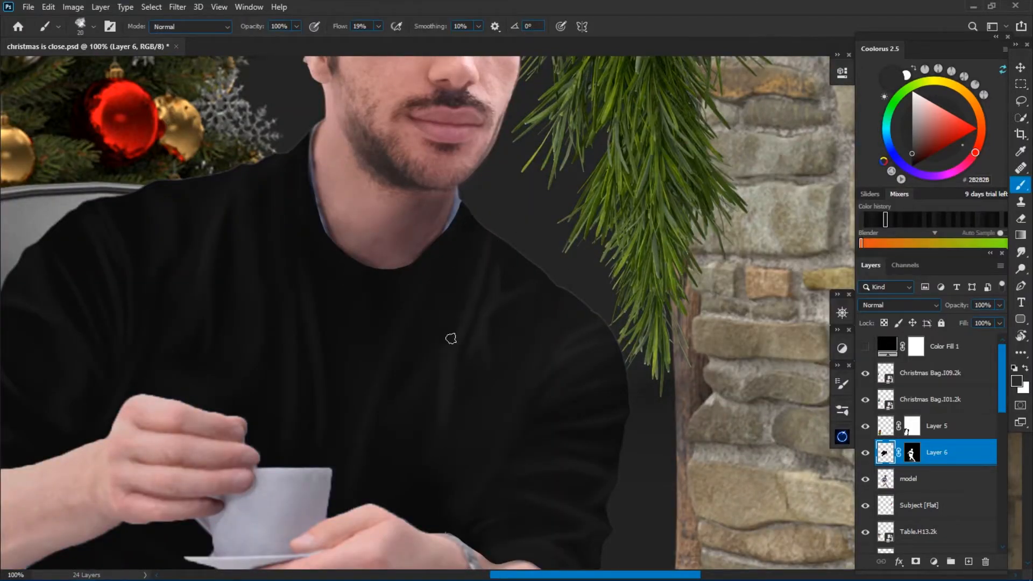
# Paint fine light folds across the top of the sweater's shoulder on the stone wall side.
pyautogui.moveTo(642, 355); pyautogui.dragTo(556, 254)
pyautogui.press(']')
pyautogui.press(']')
pyautogui.press(']')
pyautogui.press(']')
pyautogui.press('[')
pyautogui.press('[')
pyautogui.press('[')
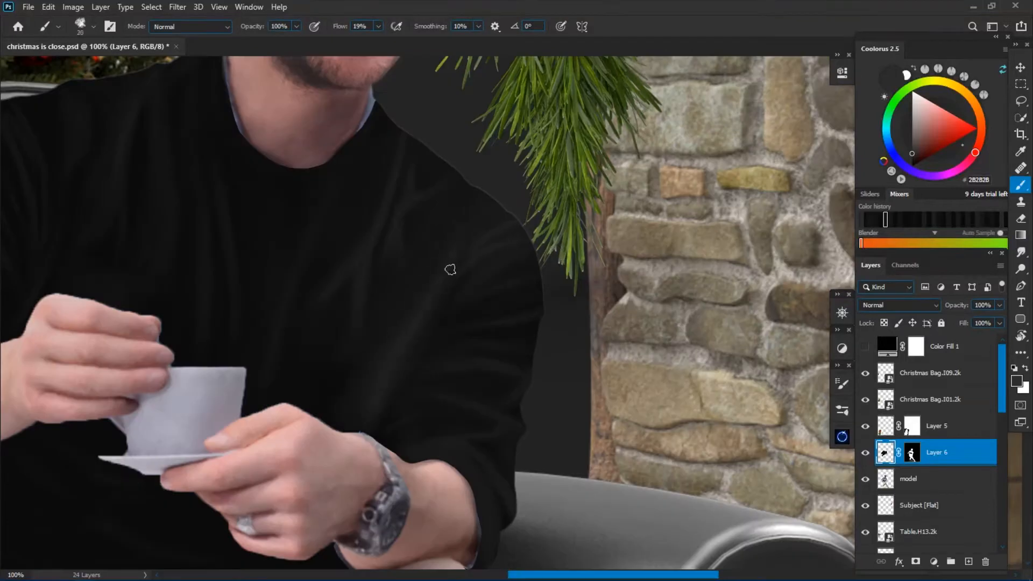
pyautogui.moveTo(435, 325); pyautogui.dragTo(404, 332)
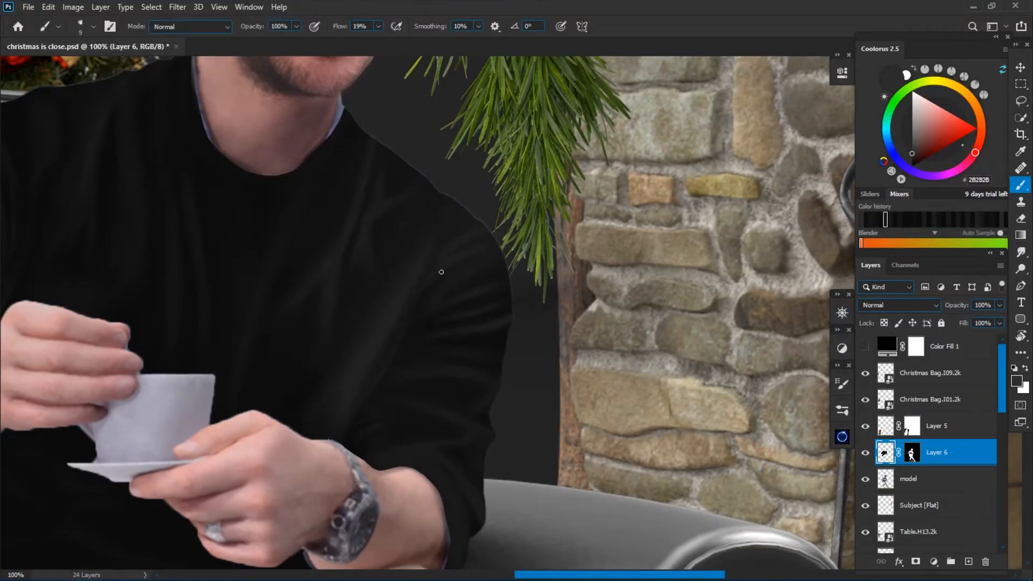
pyautogui.press(']')
pyautogui.press(']')
pyautogui.keyDown('alt'); pyautogui.click(399, 192); pyautogui.keyUp('alt')
pyautogui.press('[')
pyautogui.press('[')
pyautogui.press('[')
pyautogui.keyDown('alt'); pyautogui.click(443, 202); pyautogui.keyUp('alt')
# Brush thin folds down the chest beside the inner arm on the stone wall side.
pyautogui.press(']')
pyautogui.press(']')
pyautogui.press(']')
pyautogui.press(']')
pyautogui.press(']')
pyautogui.press(']')
pyautogui.press('[')
pyautogui.press('[')
pyautogui.press('[')
pyautogui.press(']')
pyautogui.press(']')
pyautogui.press(']')
pyautogui.press(']')
pyautogui.press(']')
pyautogui.press(']')
pyautogui.press(']')
pyautogui.press(']')
pyautogui.press(']')
pyautogui.press(']')
pyautogui.press(']')
pyautogui.press(']')
pyautogui.press(']')
pyautogui.press(']')
pyautogui.press('[')
pyautogui.press('[')
# Paint a long diagonal fold up the centre of the chest, above the cup.
pyautogui.press('[')
pyautogui.press('[')
pyautogui.press('[')
pyautogui.press('[')
pyautogui.press('[')
pyautogui.press('[')
pyautogui.press('[')
pyautogui.press('[')
pyautogui.press('[')
pyautogui.press('[')
pyautogui.press('[')
pyautogui.press('[')
pyautogui.keyDown('alt'); pyautogui.click(369, 272); pyautogui.keyUp('alt')
pyautogui.keyDown('alt'); pyautogui.click(331, 356); pyautogui.keyUp('alt')
pyautogui.press(']')
pyautogui.press(']')
pyautogui.press(']')
pyautogui.press(']')
pyautogui.press(']')
# Brush folds in #202020 across the middle of the sleeve on the stone wall side.
pyautogui.press(']')
pyautogui.press(']')
pyautogui.press('[')
pyautogui.press('[')
pyautogui.press('[')
pyautogui.press('[')
pyautogui.press('[')
pyautogui.press('[')
pyautogui.keyDown('alt'); pyautogui.click(263, 296); pyautogui.keyUp('alt')
pyautogui.moveTo(263, 296); pyautogui.dragTo(300, 215)
pyautogui.press(']')
pyautogui.press(']')
pyautogui.press(']')
pyautogui.press(']')
pyautogui.press(']')
pyautogui.press('[')
pyautogui.press('[')
pyautogui.press('[')
pyautogui.press('[')
pyautogui.keyDown('alt'); pyautogui.click(441, 354); pyautogui.keyUp('alt')
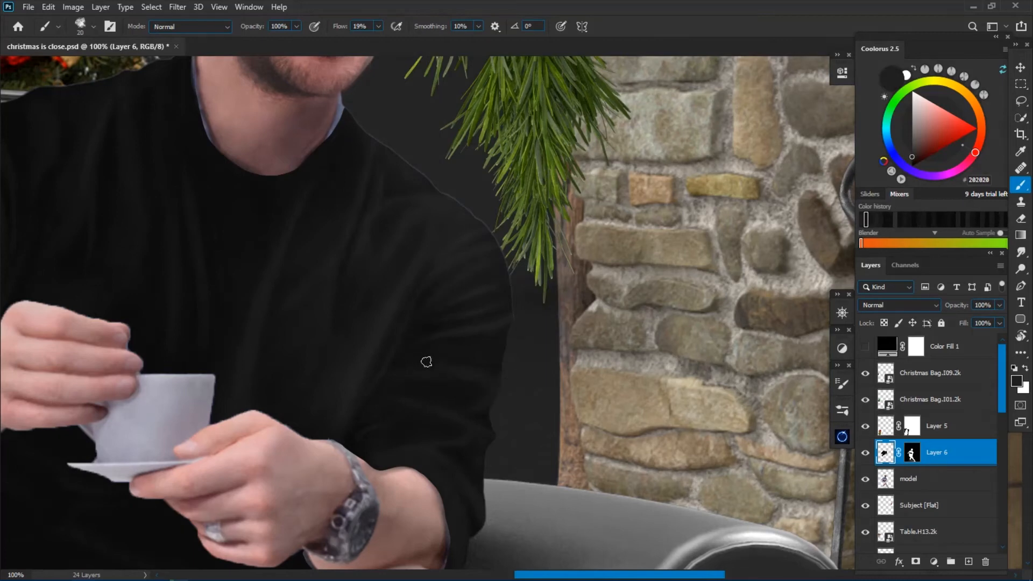
pyautogui.press(']')
pyautogui.keyDown('alt'); pyautogui.click(440, 336); pyautogui.keyUp('alt')
pyautogui.keyDown('alt'); pyautogui.click(425, 399); pyautogui.keyUp('alt')
pyautogui.keyDown('alt'); pyautogui.click(429, 341); pyautogui.keyUp('alt')
# Refine the creases between the mid sleeve and inner elbow on the stone wall side with a smaller, darker brush.
pyautogui.press('[')
pyautogui.moveTo(428, 337)
pyautogui.mouseDown()
pyautogui.moveTo(467, 357)
pyautogui.moveTo(423, 368)
pyautogui.mouseUp()
pyautogui.press(']')
pyautogui.press(']')
pyautogui.press(']')
pyautogui.press(']')
pyautogui.keyDown('alt'); pyautogui.click(469, 355); pyautogui.keyUp('alt')
pyautogui.press('[')
pyautogui.press('[')
pyautogui.press('[')
pyautogui.press('[')
pyautogui.keyDown('alt'); pyautogui.click(415, 366); pyautogui.keyUp('alt')
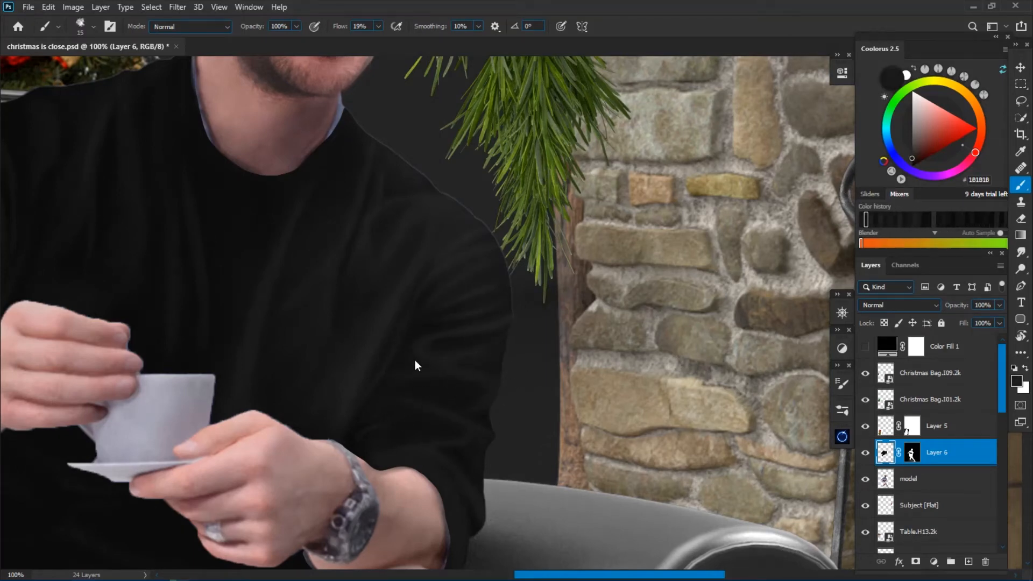
pyautogui.press('[')
pyautogui.keyDown('alt'); pyautogui.click(409, 382); pyautogui.keyUp('alt')
# Paint narrow #202020 highlights along the outer sleeve edge down to the cuff on the stone wall side.
pyautogui.keyDown('alt'); pyautogui.click(503, 360); pyautogui.keyUp('alt')
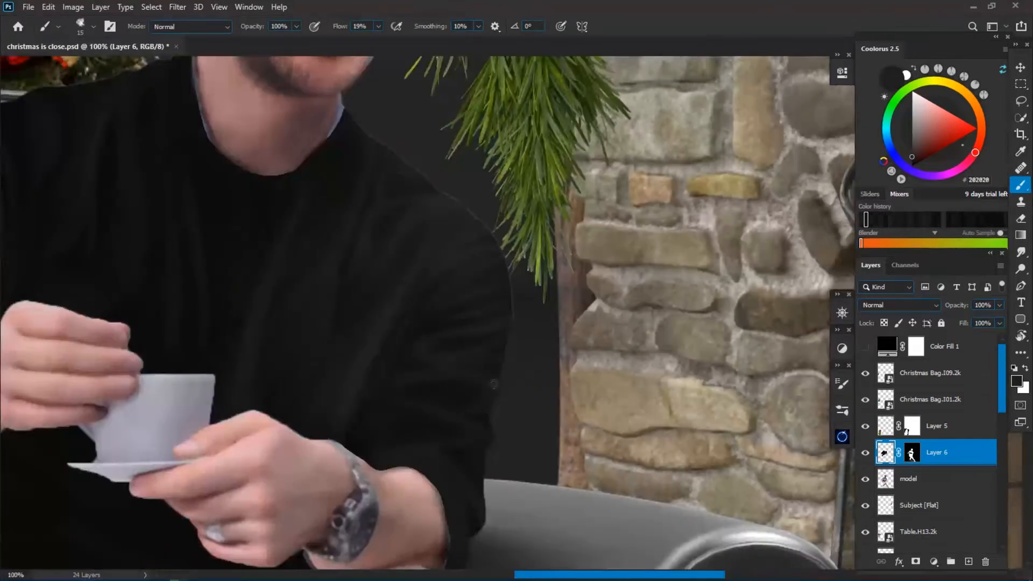
pyautogui.press('[')
pyautogui.press('[')
pyautogui.press('[')
pyautogui.press('[')
pyautogui.press('[')
pyautogui.scroll(-3, 568, 318)
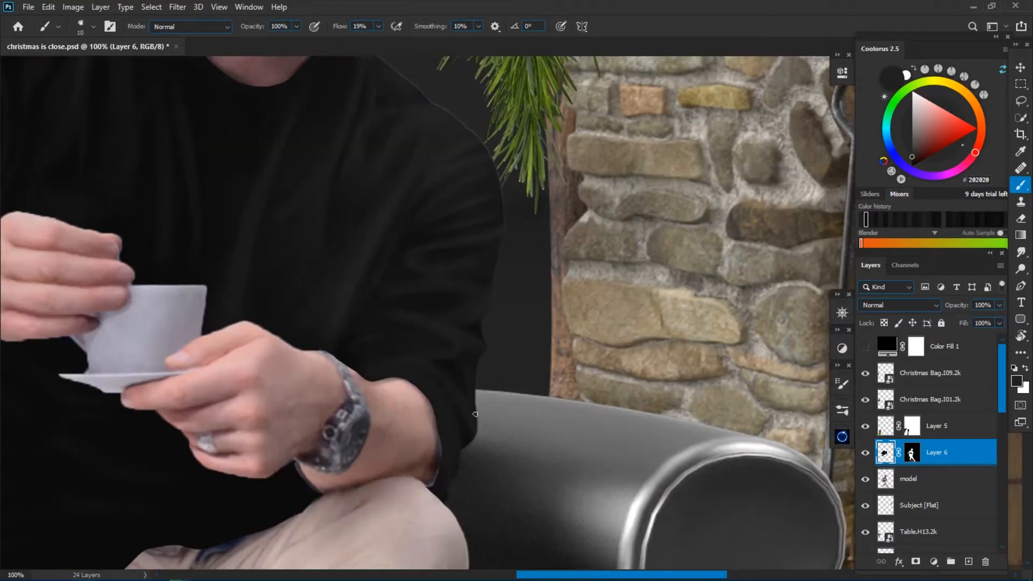
pyautogui.keyDown('alt'); pyautogui.click(467, 346); pyautogui.keyUp('alt')
pyautogui.moveTo(481, 343); pyautogui.dragTo(477, 362)
pyautogui.keyDown('alt'); pyautogui.click(466, 415); pyautogui.keyUp('alt')
# Add small crease strokes to the lower sleeve above the watch.
pyautogui.keyDown('alt'); pyautogui.click(439, 304); pyautogui.keyUp('alt')
pyautogui.press('[')
pyautogui.press('[')
pyautogui.keyDown('alt'); pyautogui.click(457, 290); pyautogui.keyUp('alt')
pyautogui.press(']')
# Paint curved folds on the sweater's torso just below the cup and saucer.
pyautogui.hotkey('ctrl', '-')
pyautogui.moveTo(177, 479); pyautogui.dragTo(421, 364)
pyautogui.hotkey('ctrl', '+')
pyautogui.press(']')
pyautogui.press(']')
pyautogui.press(']')
pyautogui.press(']')
pyautogui.keyDown('alt'); pyautogui.click(464, 285); pyautogui.keyUp('alt')
pyautogui.keyDown('alt'); pyautogui.click(423, 261); pyautogui.keyUp('alt')
pyautogui.moveTo(422, 262); pyautogui.dragTo(355, 316)
pyautogui.press('[')
pyautogui.press('[')
pyautogui.press('[')
pyautogui.press('[')
pyautogui.press(']')
pyautogui.press(']')
pyautogui.press(']')
pyautogui.press(']')
pyautogui.press(']')
# Blend the torso folds between the raised forearm and the saucer using larger and smaller brush sizes.
pyautogui.keyDown('alt'); pyautogui.click(475, 297); pyautogui.keyUp('alt')
pyautogui.press(']')
pyautogui.press(']')
pyautogui.press(']')
pyautogui.press(']')
pyautogui.press(']')
pyautogui.press(']')
pyautogui.keyDown('alt'); pyautogui.click(371, 268); pyautogui.keyUp('alt')
pyautogui.press('[')
pyautogui.press('[')
pyautogui.press('[')
pyautogui.press('[')
pyautogui.press('[')
pyautogui.press(']')
pyautogui.press(']')
pyautogui.press(']')
pyautogui.press(']')
pyautogui.press(']')
pyautogui.press(']')
pyautogui.press(']')
pyautogui.press('[')
pyautogui.press('[')
pyautogui.press('[')
pyautogui.press('[')
pyautogui.press(']')
pyautogui.press(']')
pyautogui.press(']')
pyautogui.press(']')
pyautogui.press(']')
pyautogui.press(']')
pyautogui.press(']')
pyautogui.press(']')
pyautogui.press(']')
# Brush horizontal folds across the sweater's stomach area, extending toward the side by the chair's armrest.
pyautogui.scroll(-1, 510, 385)
pyautogui.scroll(1, 446, 381)
pyautogui.press('[')
pyautogui.press('[')
pyautogui.press('[')
pyautogui.press('[')
pyautogui.press('[')
pyautogui.press('[')
pyautogui.press('[')
pyautogui.press('[')
pyautogui.press('[')
pyautogui.press('[')
pyautogui.keyDown('alt'); pyautogui.click(447, 380); pyautogui.keyUp('alt')
pyautogui.press(']')
pyautogui.press(']')
pyautogui.press(']')
pyautogui.keyDown('alt'); pyautogui.click(508, 349); pyautogui.keyUp('alt')
pyautogui.keyDown('alt'); pyautogui.click(372, 318); pyautogui.keyUp('alt')
pyautogui.keyDown('alt'); pyautogui.click(369, 338); pyautogui.keyUp('alt')
# Reduce the brush size and paint folds in #161616 across the lower sweater above the trousers.
pyautogui.press('[')
pyautogui.press('[')
pyautogui.press('[')
pyautogui.press('[')
pyautogui.press('[')
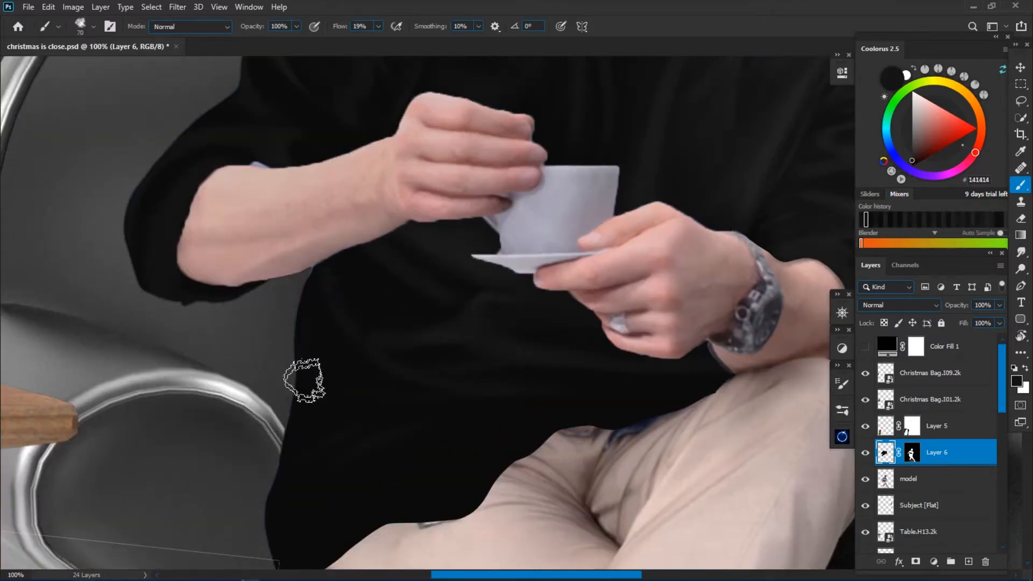
pyautogui.press('[')
pyautogui.keyDown('alt'); pyautogui.click(383, 404); pyautogui.keyUp('alt')
pyautogui.keyDown('alt'); pyautogui.click(415, 414); pyautogui.keyUp('alt')
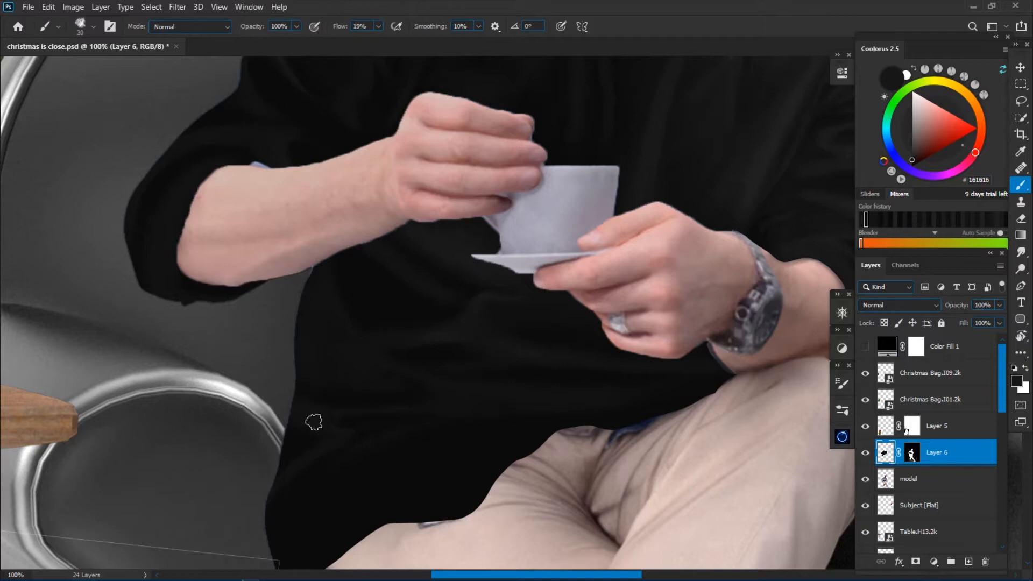
# Enlarge the brush and paint along the sweater's hem above the trousers.
pyautogui.press(']')
pyautogui.press(']')
pyautogui.press(']')
pyautogui.press(']')
pyautogui.press(']')
pyautogui.press(']')
pyautogui.press(']')
pyautogui.moveTo(392, 528); pyautogui.dragTo(447, 532)
pyautogui.hotkey('ctrl', '-')
pyautogui.hotkey('ctrl', '-')
pyautogui.hotkey('ctrl', '-')
pyautogui.hotkey('ctrl', '-')
# Blend the torso folds beneath the forearm with #1F1F1F, using a brush enlarged to 60.
pyautogui.hotkey('ctrl', '+')
pyautogui.hotkey('ctrl', '+')
pyautogui.moveTo(597, 308)
pyautogui.mouseDown()
pyautogui.moveTo(530, 365)
pyautogui.moveTo(459, 390)
pyautogui.mouseUp()
pyautogui.hotkey('ctrl', '+')
pyautogui.press(']')
pyautogui.press(']')
pyautogui.keyDown('alt'); pyautogui.click(428, 284); pyautogui.keyUp('alt')
pyautogui.hotkey('ctrl', '-')
pyautogui.hotkey('ctrl', '-')
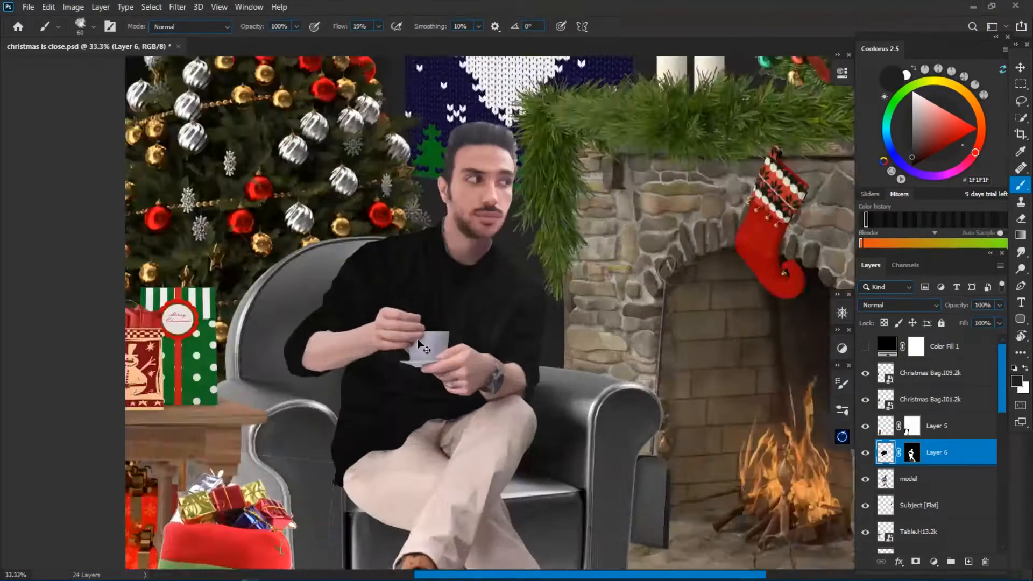
# Reduce the brush size and refine the chest folds below the collar in #1F1F1F.
pyautogui.hotkey('ctrl', '+')
pyautogui.hotkey('ctrl', '+')
pyautogui.hotkey('ctrl', '+')
pyautogui.moveTo(618, 132); pyautogui.dragTo(461, 222)
pyautogui.press('[')
pyautogui.press('[')
pyautogui.press('[')
pyautogui.press('[')
pyautogui.press('[')
pyautogui.press('[')
pyautogui.press('[')
pyautogui.hotkey('ctrl', '-')
pyautogui.hotkey('ctrl', '+')
pyautogui.press(']')
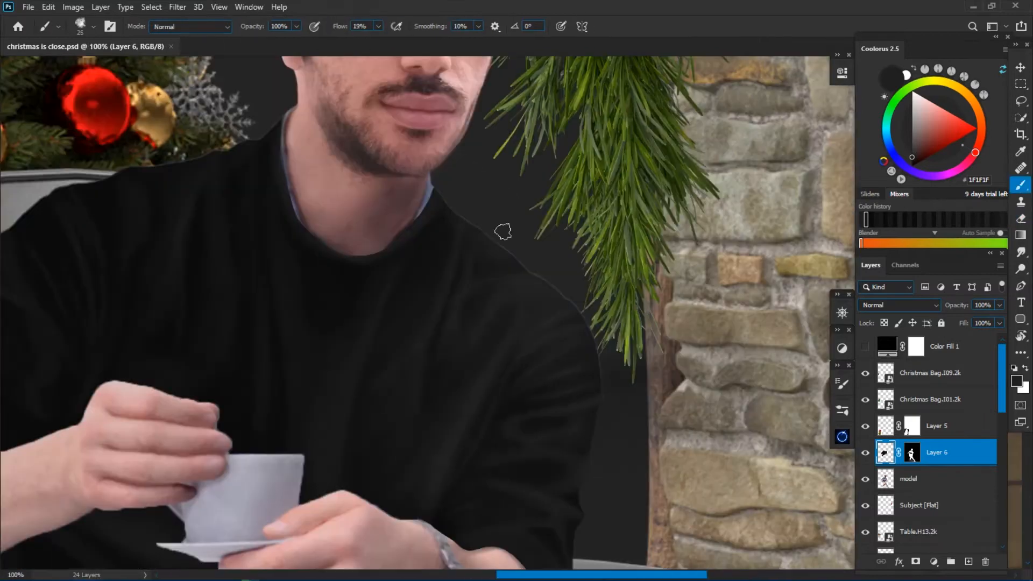
pyautogui.keyDown('alt'); pyautogui.click(439, 259); pyautogui.keyUp('alt')
pyautogui.press('[')
pyautogui.press('[')
pyautogui.press('[')
# Paint finer folds across the chest and the shoulder of the watch arm with smaller brush sizes.
pyautogui.keyDown('alt'); pyautogui.click(521, 278); pyautogui.keyUp('alt')
pyautogui.keyDown('alt'); pyautogui.click(495, 335); pyautogui.keyUp('alt')
pyautogui.moveTo(363, 432); pyautogui.dragTo(556, 380)
pyautogui.keyDown('alt'); pyautogui.click(207, 221); pyautogui.keyUp('alt')
pyautogui.press(']')
pyautogui.press('[')
pyautogui.press('[')
pyautogui.press('[')
pyautogui.press('[')
pyautogui.press('[')
pyautogui.press('[')
pyautogui.press('[')
pyautogui.press('[')
pyautogui.hotkey('ctrl', '-')
pyautogui.hotkey('ctrl', '+')
# Set the foreground colour to #303030 and paint lighter folds over the chest and the watch arm's shoulder, sampling nearby greys.
pyautogui.click(1017, 381)
pyautogui.click(685, 322)
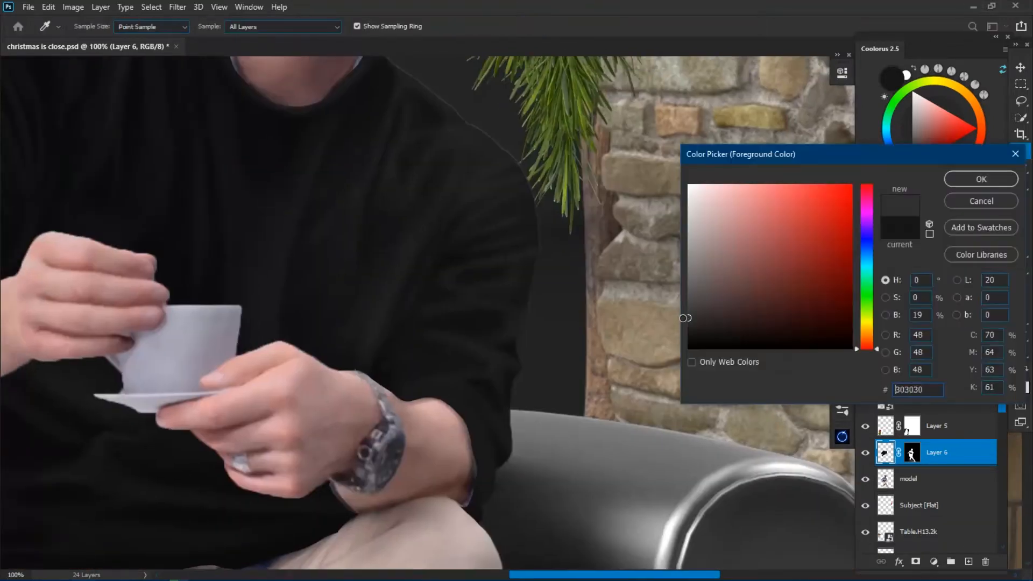
pyautogui.click(980, 178)
pyautogui.moveTo(460, 132); pyautogui.dragTo(483, 224)
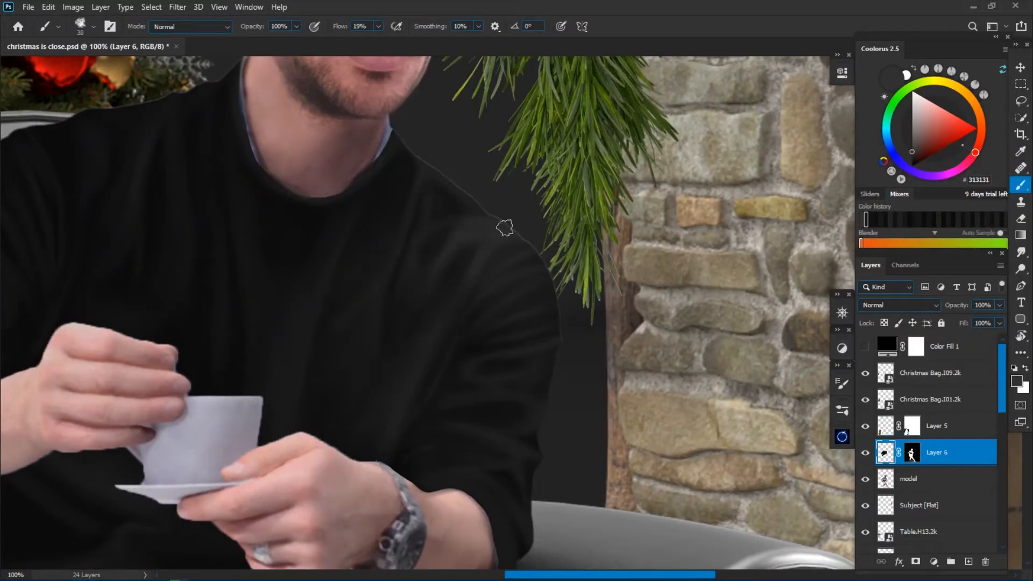
pyautogui.keyDown('alt'); pyautogui.click(285, 222); pyautogui.keyUp('alt')
pyautogui.keyDown('alt'); pyautogui.click(466, 223); pyautogui.keyUp('alt')
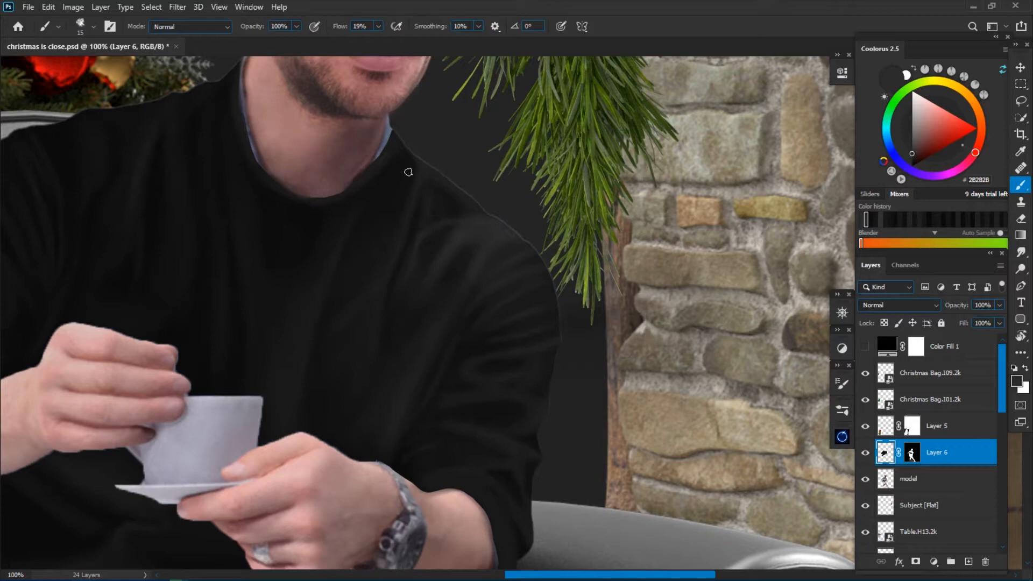
pyautogui.keyDown('alt'); pyautogui.click(428, 260); pyautogui.keyUp('alt')
pyautogui.press(']')
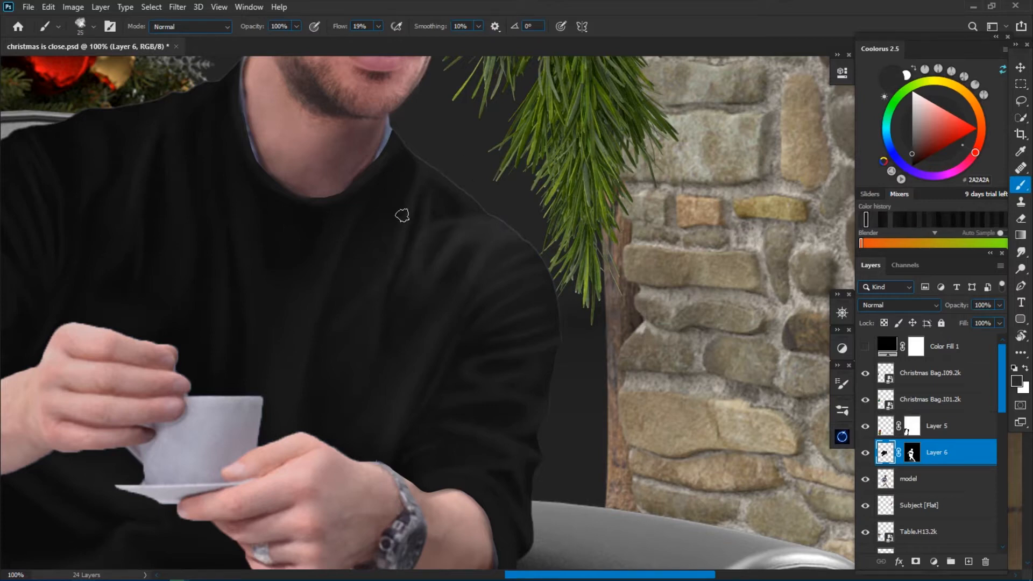
pyautogui.moveTo(499, 226); pyautogui.dragTo(472, 207)
pyautogui.press('[')
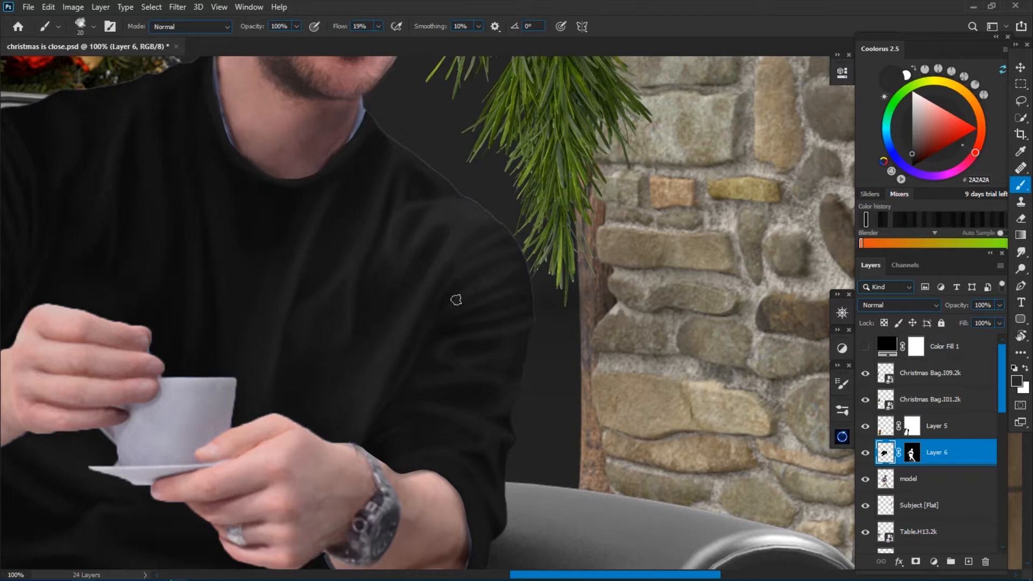
# Set the foreground colour to #444444 and brush highlights onto the upper sleeve of the watch arm.
pyautogui.press('[')
pyautogui.press('[')
pyautogui.press('[')
pyautogui.press('[')
pyautogui.click(1017, 381)
pyautogui.click(685, 296)
pyautogui.click(986, 170)
pyautogui.moveTo(535, 322); pyautogui.dragTo(453, 338)
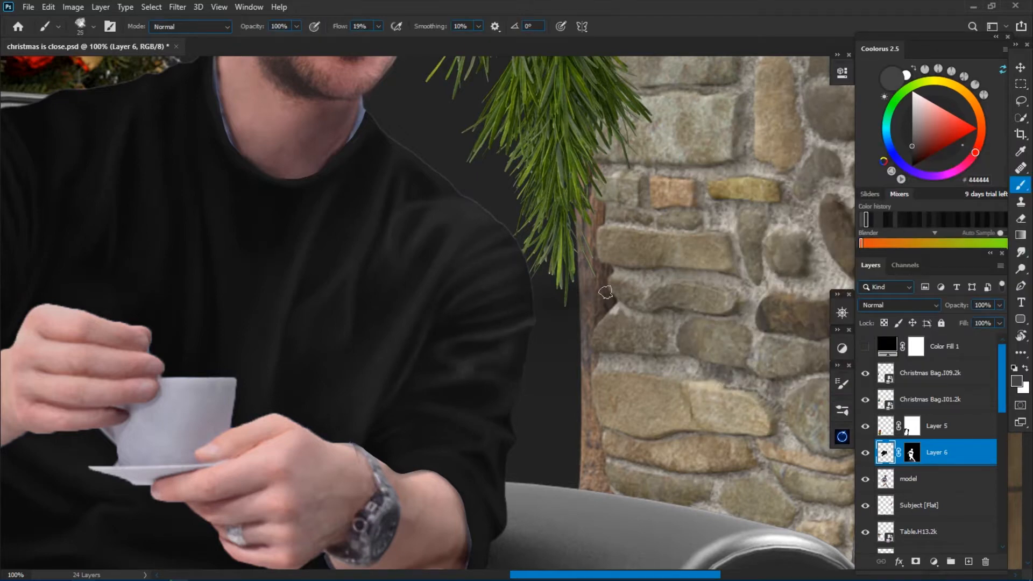
# Highlight the lower sleeve edge and cuff above the wristwatch in #444444 with a size 25 brush.
pyautogui.press(']')
pyautogui.press(']')
pyautogui.press(']')
pyautogui.press(']')
pyautogui.press(']')
pyautogui.press('[')
pyautogui.press('[')
pyautogui.press('r')
pyautogui.moveTo(441, 426); pyautogui.dragTo(586, 331)
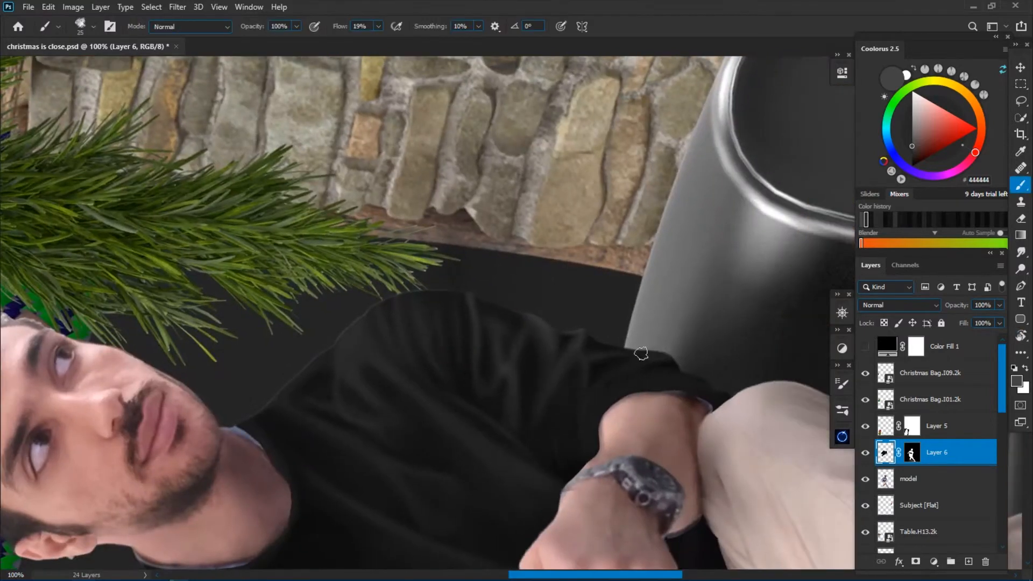
pyautogui.press(']')
pyautogui.press('[')
pyautogui.moveTo(647, 388); pyautogui.dragTo(601, 442)
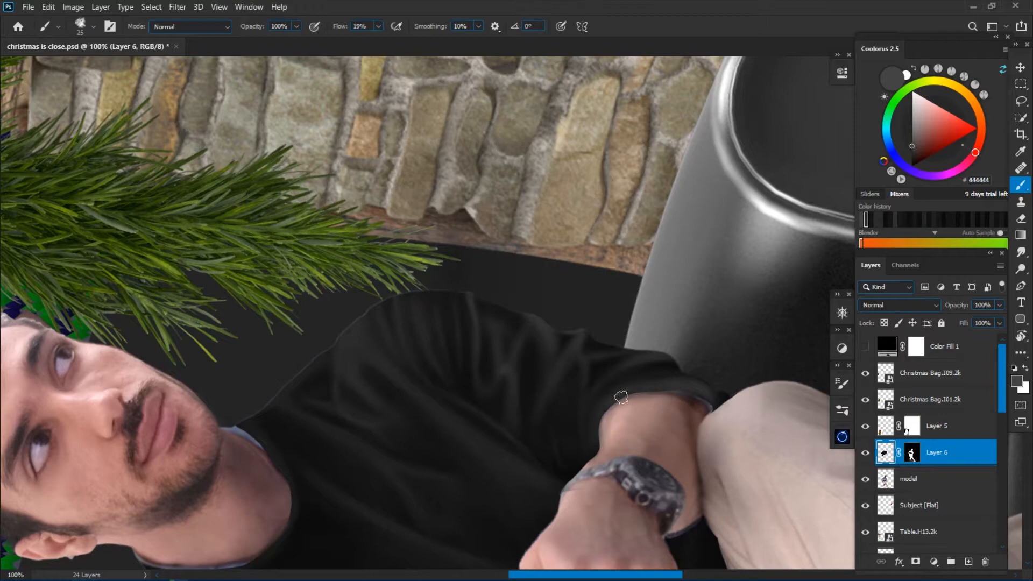
# Brush lighter creases into the upper sleeve and shoulder of the watch arm.
pyautogui.press('r')
pyautogui.click(199, 27)
pyautogui.press('b')
pyautogui.press(']')
pyautogui.press('[')
pyautogui.press('[')
pyautogui.moveTo(515, 260); pyautogui.dragTo(463, 267)
pyautogui.press(']')
pyautogui.moveTo(485, 181); pyautogui.dragTo(431, 229)
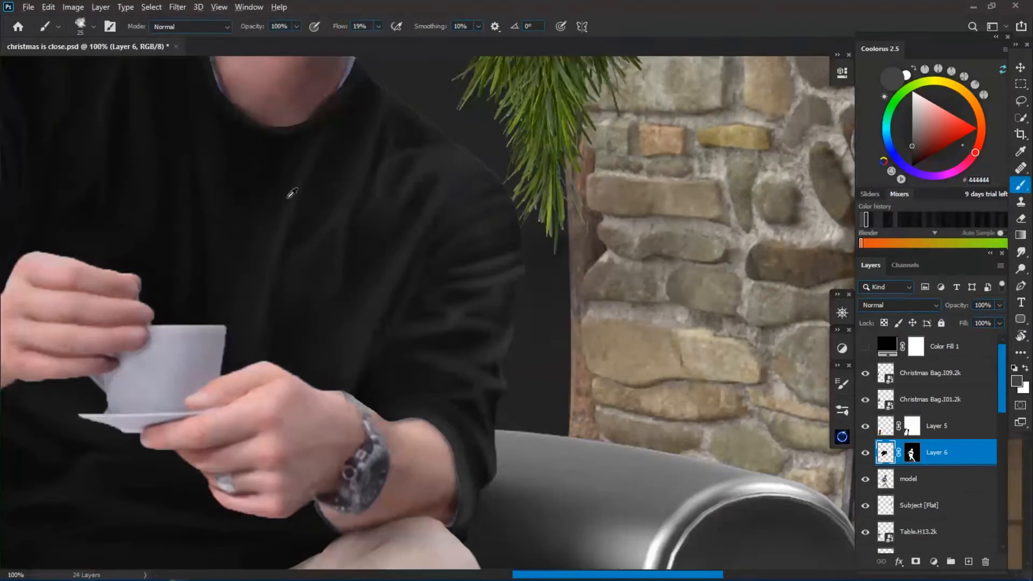
pyautogui.keyDown('alt'); pyautogui.click(436, 273); pyautogui.keyUp('alt')
pyautogui.keyDown('alt'); pyautogui.click(439, 194); pyautogui.keyUp('alt')
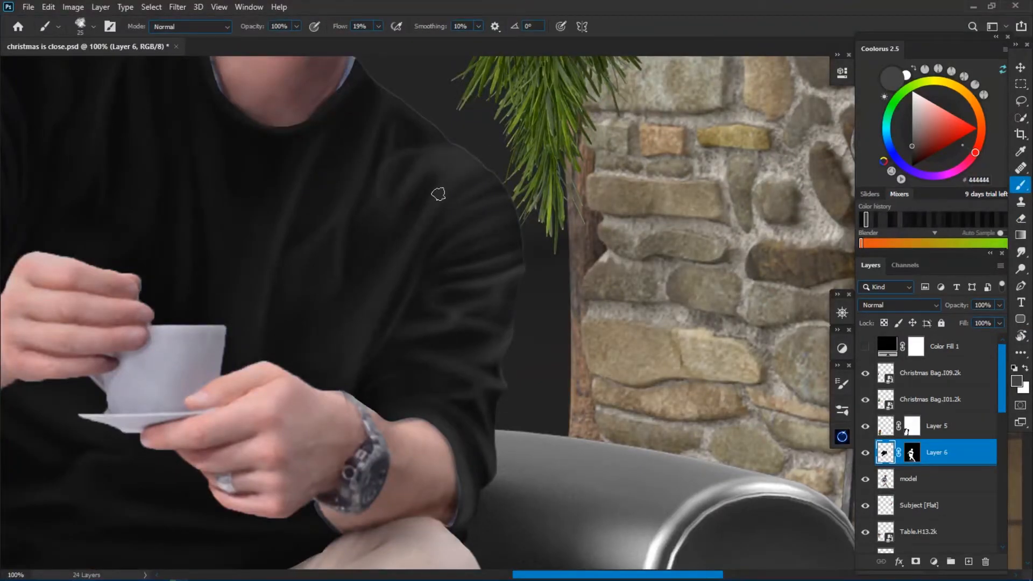
# Reduce the brush size and paint fine creases on the inner sleeve beside the watch arm's forearm.
pyautogui.press('[')
pyautogui.moveTo(383, 425)
pyautogui.mouseDown()
pyautogui.moveTo(421, 398)
pyautogui.moveTo(388, 394)
pyautogui.mouseUp()
pyautogui.press('[')
pyautogui.press('r')
pyautogui.moveTo(442, 377); pyautogui.dragTo(525, 391)
pyautogui.press('b')
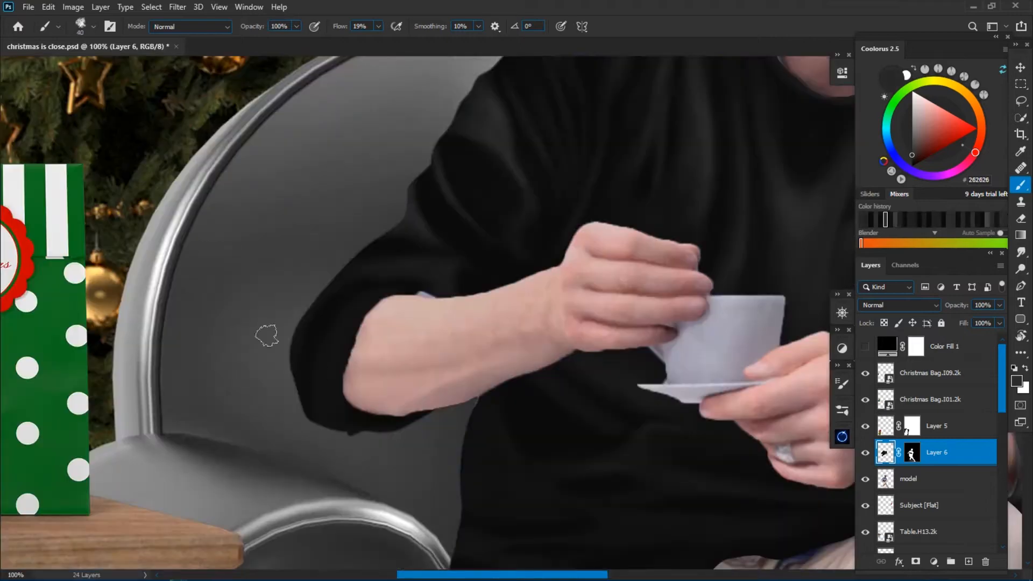
# Paint folds in #282828 on the shoulder and upper sleeve of the arm lifting the cup.
pyautogui.keyDown('alt'); pyautogui.click(485, 267); pyautogui.keyUp('alt')
pyautogui.press(']')
pyautogui.press(']')
pyautogui.press(']')
pyautogui.press(']')
pyautogui.keyDown('alt'); pyautogui.click(507, 131); pyautogui.keyUp('alt')
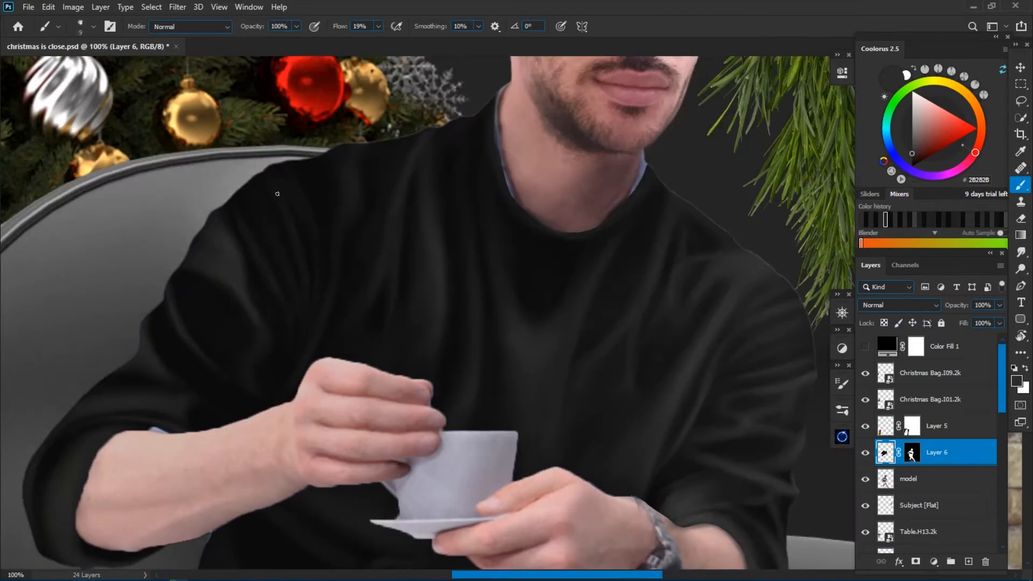
pyautogui.press(']')
pyautogui.press(']')
pyautogui.press(']')
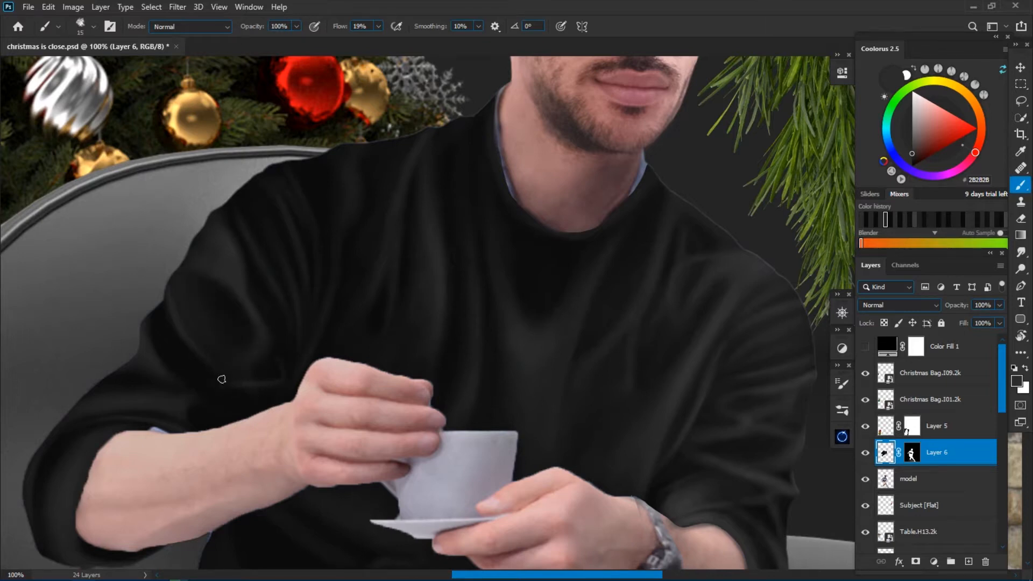
# Paint creases on the raised arm's sleeve near the elbow with a size 15 brush.
pyautogui.press('r')
pyautogui.moveTo(218, 405); pyautogui.dragTo(243, 163)
pyautogui.moveTo(256, 189); pyautogui.dragTo(404, 310)
pyautogui.press(']')
pyautogui.press(']')
pyautogui.press(']')
pyautogui.press(']')
pyautogui.press(']')
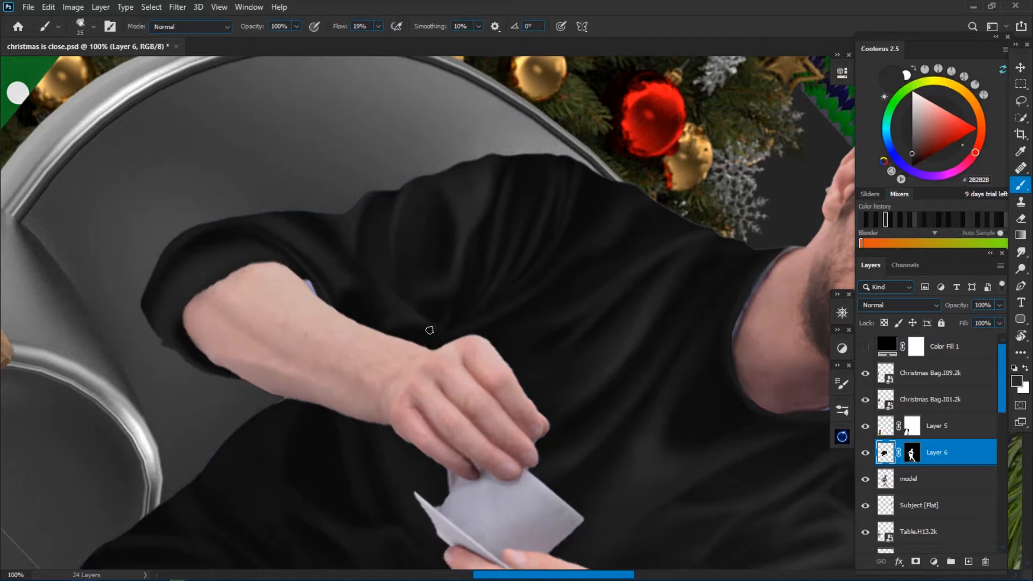
# Smudge the sleeve creases above the raised forearm at 16% strength.
pyautogui.press('n')
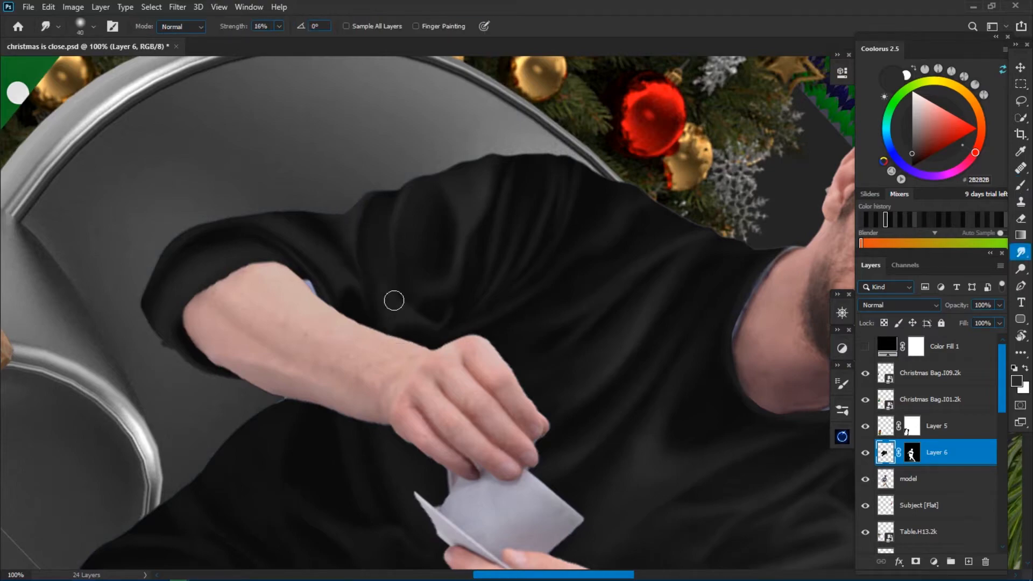
pyautogui.press('r')
pyautogui.moveTo(413, 252); pyautogui.dragTo(399, 331)
pyautogui.moveTo(605, 550); pyautogui.dragTo(493, 307)
# Paint folds in #282828 on the sweater's torso below the saucer with a size 30 brush.
pyautogui.press('b')
pyautogui.press(']')
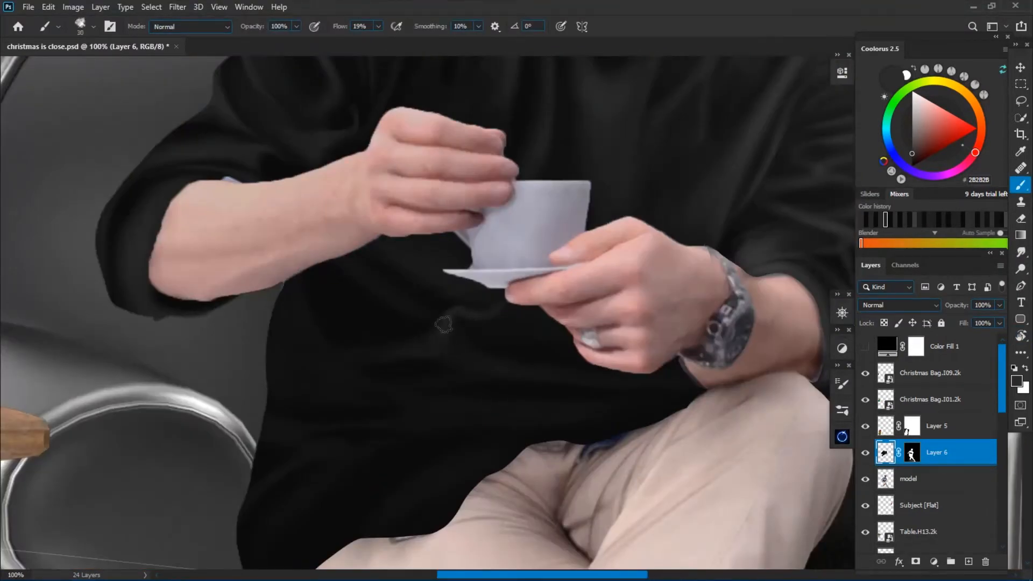
pyautogui.press('r')
pyautogui.moveTo(423, 428); pyautogui.dragTo(618, 399)
pyautogui.press('b')
pyautogui.moveTo(554, 462); pyautogui.dragTo(554, 404)
pyautogui.press('r')
pyautogui.press('Escape')
pyautogui.press('b')
pyautogui.press('[')
pyautogui.press('[')
pyautogui.press('[')
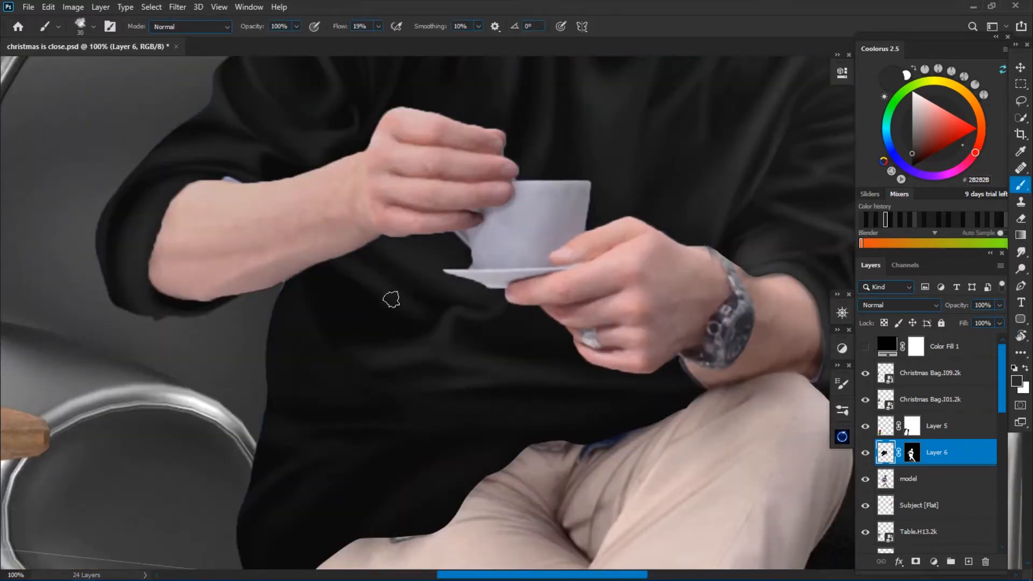
# Refine the torso folds between the raised forearm and the armrest with larger and smaller brush sizes.
pyautogui.press('n')
pyautogui.press('b')
pyautogui.press(']')
pyautogui.press(']')
pyautogui.press(']')
pyautogui.press(']')
pyautogui.press(']')
pyautogui.press('[')
pyautogui.press('[')
pyautogui.press('[')
pyautogui.press('[')
pyautogui.press('[')
pyautogui.press('[')
pyautogui.press(']')
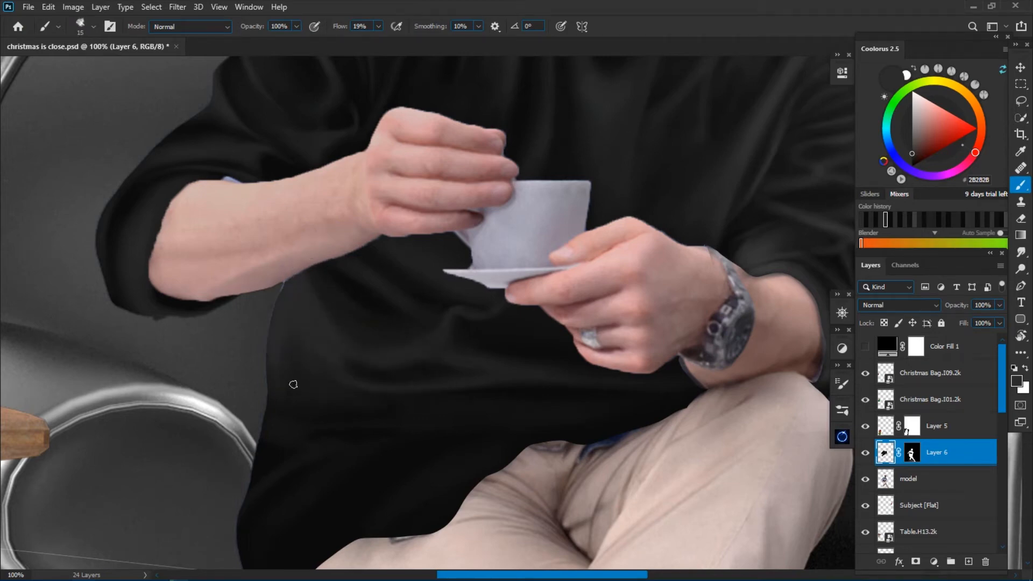
# Enlarge the brush and paint broad horizontal folds across the sweater's stomach.
pyautogui.press(']')
pyautogui.press(']')
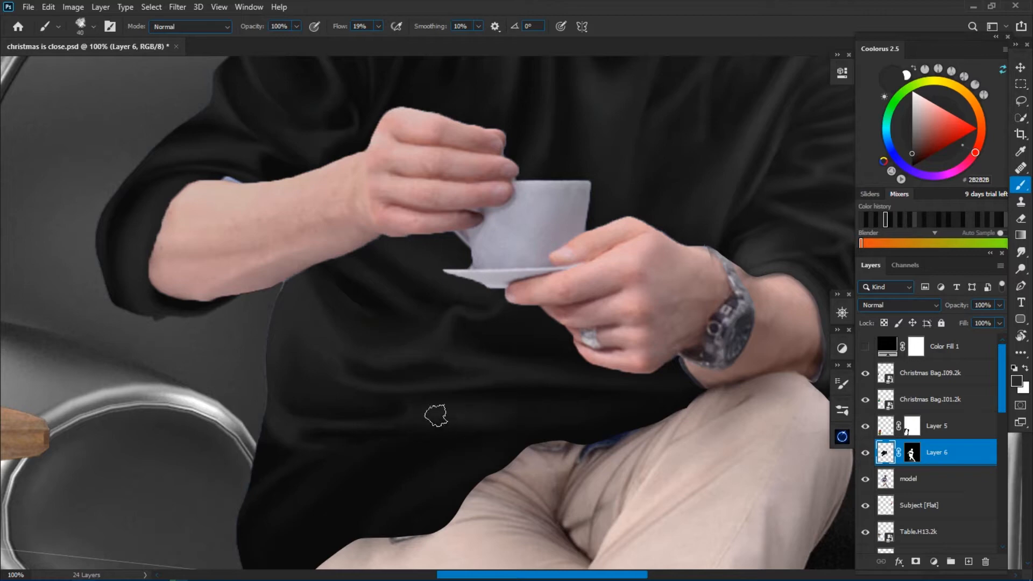
pyautogui.keyDown('alt'); pyautogui.click(565, 394); pyautogui.keyUp('alt')
pyautogui.moveTo(415, 388); pyautogui.dragTo(437, 387)
pyautogui.keyDown('alt'); pyautogui.click(461, 389); pyautogui.keyUp('alt')
pyautogui.press(']')
pyautogui.press(']')
pyautogui.keyDown('alt'); pyautogui.click(651, 402); pyautogui.keyUp('alt')
# Reduce the brush size and sharpen the stomach folds below the saucer.
pyautogui.moveTo(564, 446); pyautogui.dragTo(528, 449)
pyautogui.press('[')
pyautogui.press('[')
pyautogui.press('[')
pyautogui.keyDown('alt'); pyautogui.click(425, 385); pyautogui.keyUp('alt')
pyautogui.keyDown('alt'); pyautogui.click(410, 397); pyautogui.keyUp('alt')
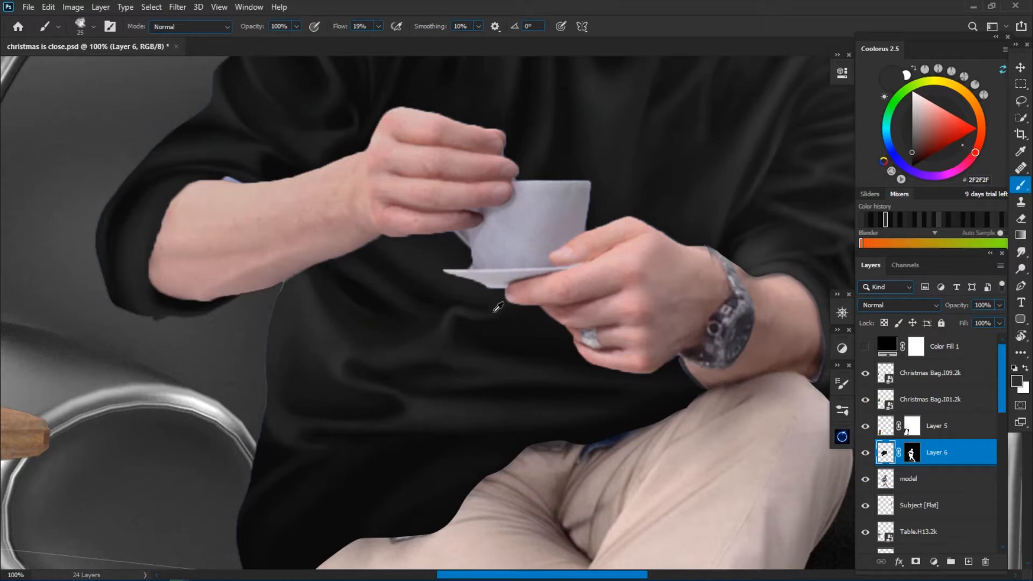
# Refine the lighter folds on the torso's side near the armrest, varying the brush size.
pyautogui.keyDown('alt'); pyautogui.click(331, 345); pyautogui.keyUp('alt')
pyautogui.press(']')
pyautogui.press(']')
pyautogui.press('[')
pyautogui.press('[')
pyautogui.press('[')
pyautogui.press('[')
pyautogui.press('r')
pyautogui.moveTo(577, 487)
pyautogui.mouseDown()
pyautogui.moveTo(592, 489)
pyautogui.moveTo(667, 388)
pyautogui.mouseUp()
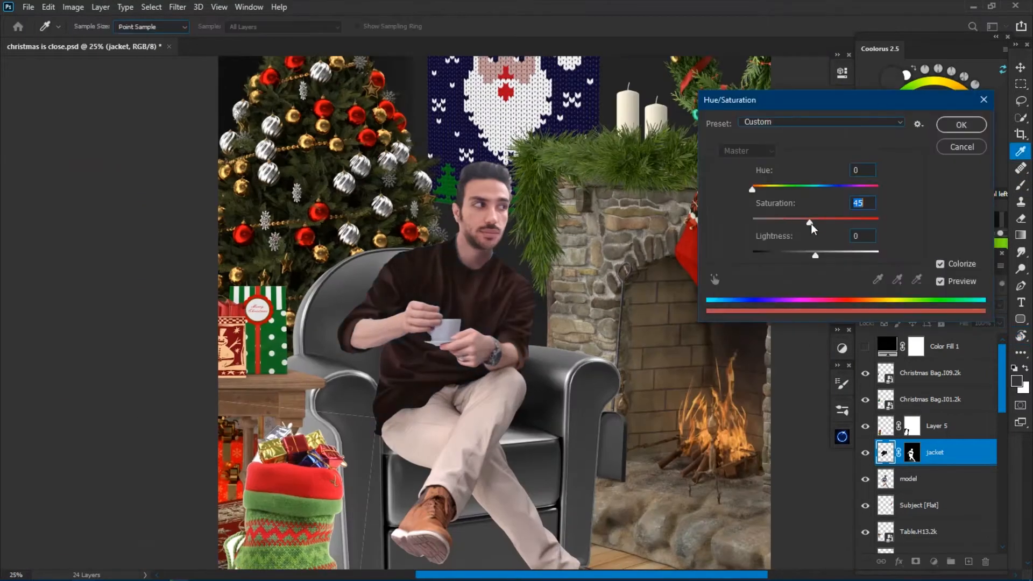
# Colorize the sweater red with hue 0 and saturation 45, and brighten it with a Curves adjustment.
pyautogui.press('Return')
pyautogui.hotkey('ctrl', 'm')
pyautogui.moveTo(832, 142); pyautogui.dragTo(818, 143)
pyautogui.click(731, 226)
pyautogui.moveTo(731, 226); pyautogui.dragTo(694, 189)
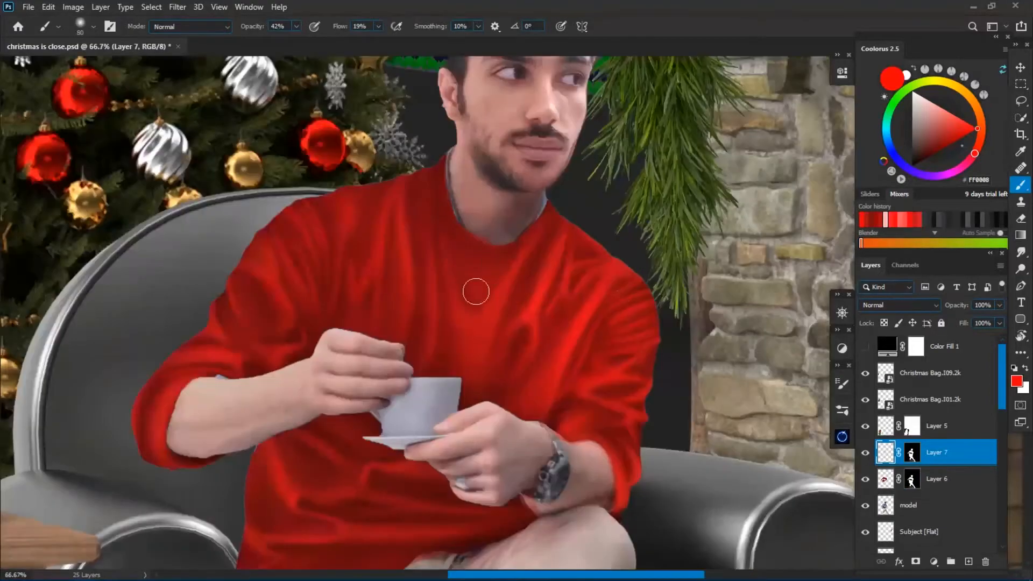
pyautogui.hotkey('ctrl', '-')
pyautogui.hotkey('ctrl', '-')
pyautogui.hotkey('ctrl', '-')
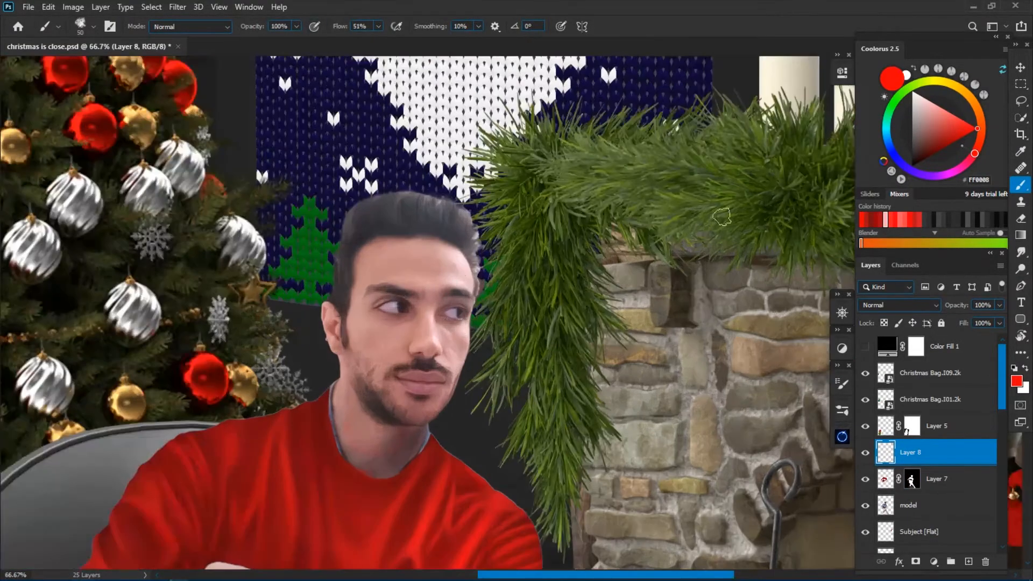
# Paint a Santa hat on the man's head with a red cap, a white fur band and a white pompom.
pyautogui.moveTo(473, 258); pyautogui.dragTo(331, 249)
pyautogui.moveTo(333, 294)
pyautogui.mouseDown()
pyautogui.moveTo(474, 264)
pyautogui.moveTo(412, 241)
pyautogui.moveTo(317, 286)
pyautogui.mouseUp()
pyautogui.press('e')
pyautogui.press('b')
pyautogui.press('[')
pyautogui.press('[')
pyautogui.press('[')
pyautogui.moveTo(461, 281); pyautogui.dragTo(478, 278)
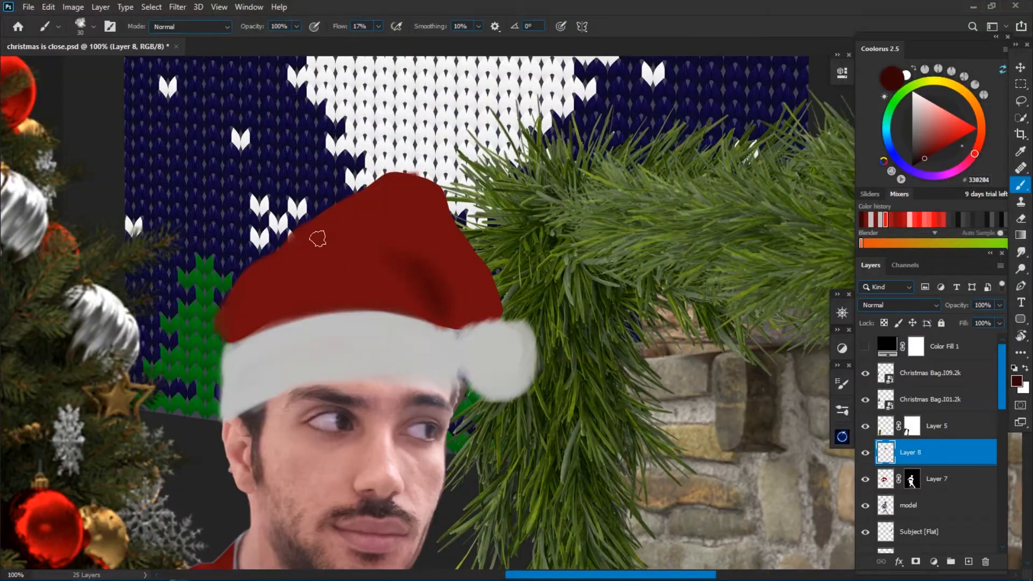
# Reshape the hat's crown and paint broad fold shadows across it in dark red.
pyautogui.moveTo(318, 238)
pyautogui.mouseDown()
pyautogui.moveTo(376, 269)
pyautogui.moveTo(409, 302)
pyautogui.mouseUp()
pyautogui.moveTo(247, 288)
pyautogui.mouseDown()
pyautogui.moveTo(243, 323)
pyautogui.moveTo(296, 245)
pyautogui.moveTo(231, 342)
pyautogui.mouseUp()
pyautogui.press('l')
pyautogui.press('b')
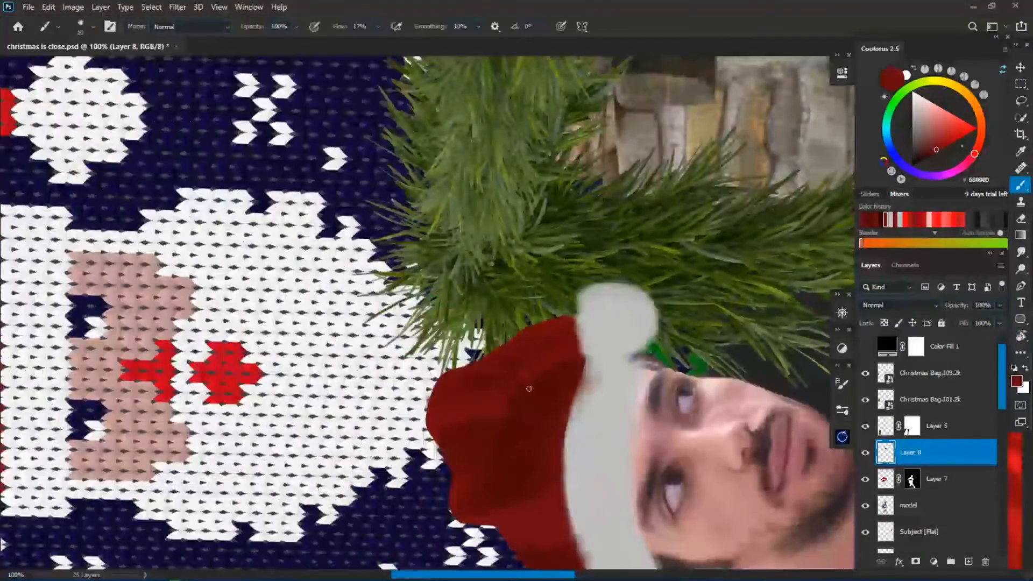
# Paint brighter red highlights along the hat's folds and deepen the shadow at its smaller peak.
pyautogui.click(1017, 381)
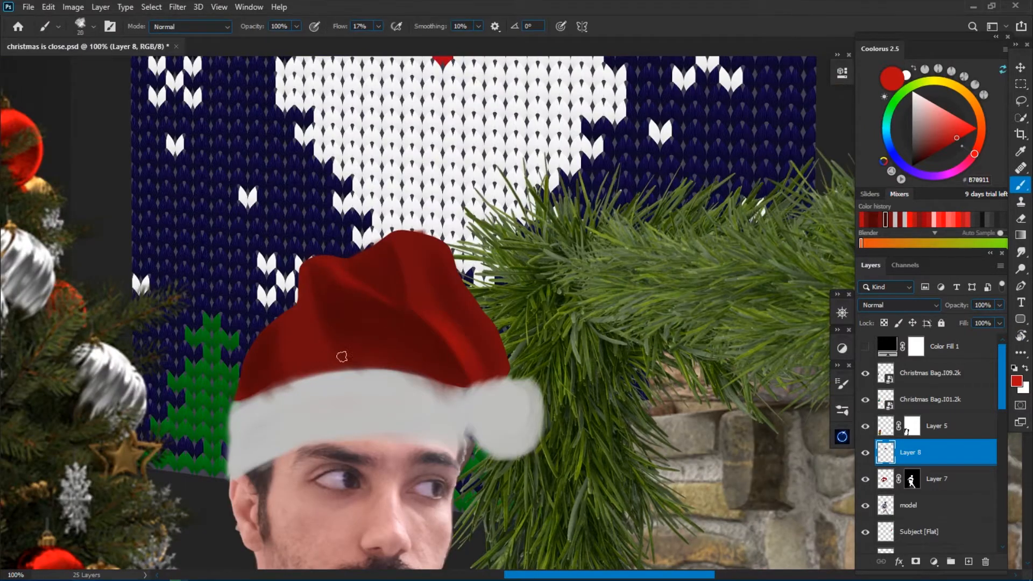
pyautogui.keyDown('alt'); pyautogui.click(354, 264); pyautogui.keyUp('alt')
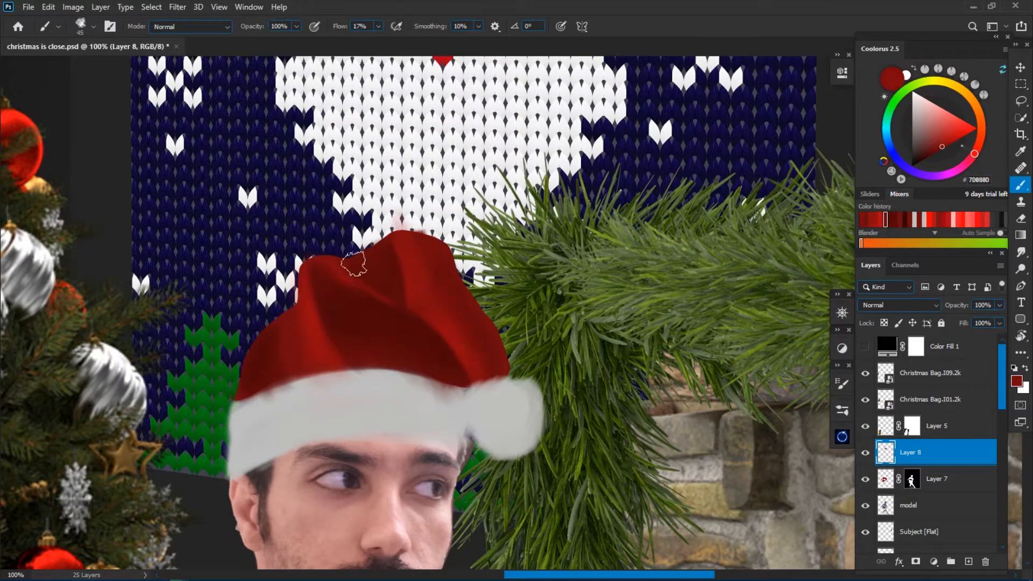
pyautogui.keyDown('alt'); pyautogui.click(331, 282); pyautogui.keyUp('alt')
pyautogui.moveTo(317, 269)
pyautogui.mouseDown()
pyautogui.moveTo(322, 263)
pyautogui.moveTo(314, 281)
pyautogui.mouseUp()
pyautogui.keyDown('alt'); pyautogui.click(321, 274); pyautogui.keyUp('alt')
pyautogui.keyDown('alt'); pyautogui.click(316, 286); pyautogui.keyUp('alt')
pyautogui.keyDown('alt'); pyautogui.click(323, 292); pyautogui.keyUp('alt')
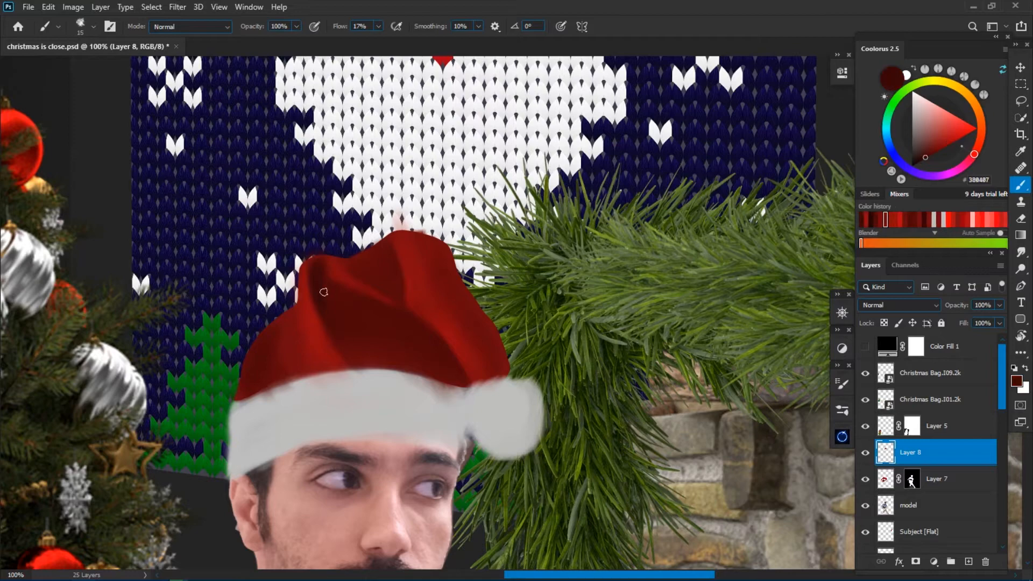
# Refine the dark red fold shadows on the crown and above the white band with smaller brushes, and save the document.
pyautogui.keyDown('alt'); pyautogui.click(386, 257); pyautogui.keyUp('alt')
pyautogui.press('[')
pyautogui.keyDown('alt'); pyautogui.click(267, 366); pyautogui.keyUp('alt')
pyautogui.keyDown('alt'); pyautogui.click(318, 331); pyautogui.keyUp('alt')
pyautogui.press('[')
pyautogui.press('[')
pyautogui.press('[')
pyautogui.press('[')
pyautogui.press('[')
pyautogui.press('[')
pyautogui.keyDown('alt'); pyautogui.click(295, 386); pyautogui.keyUp('alt')
pyautogui.hotkey('ctrl', '-')
pyautogui.hotkey('ctrl', '-')
pyautogui.hotkey('ctrl', '-')
pyautogui.hotkey('ctrl', '-')
pyautogui.hotkey('ctrl', 's')
# Trim the crown's uneven outer edge beside the garland by lassoing and deleting the excess paint.
pyautogui.hotkey('ctrl', '+')
pyautogui.hotkey('ctrl', '+')
pyautogui.hotkey('ctrl', '+')
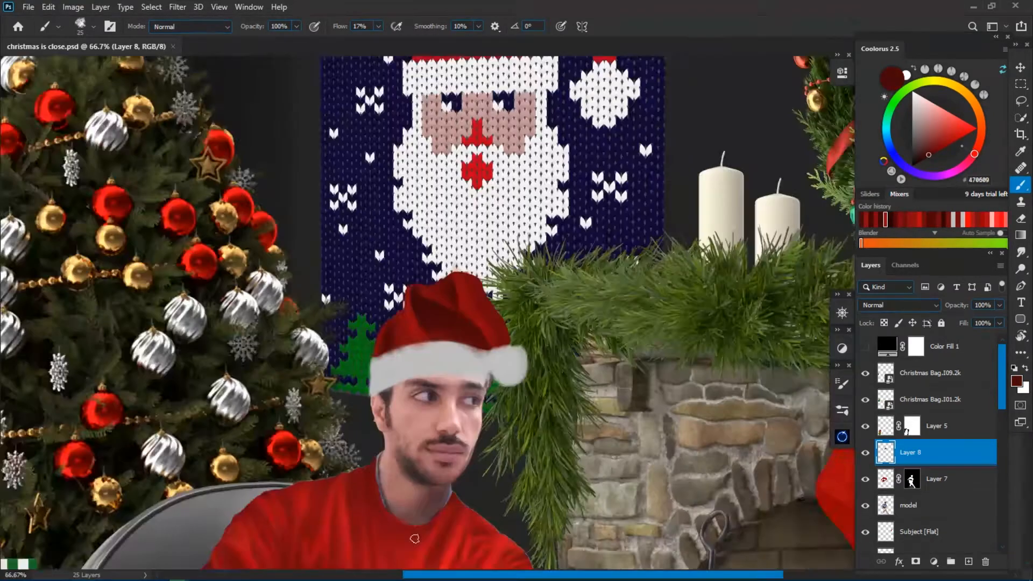
pyautogui.scroll(2, 510, 318)
pyautogui.press('l')
pyautogui.moveTo(501, 258); pyautogui.dragTo(515, 271)
pyautogui.press('Delete')
pyautogui.hotkey('ctrl', 'd')
pyautogui.hotkey('ctrl', '+')
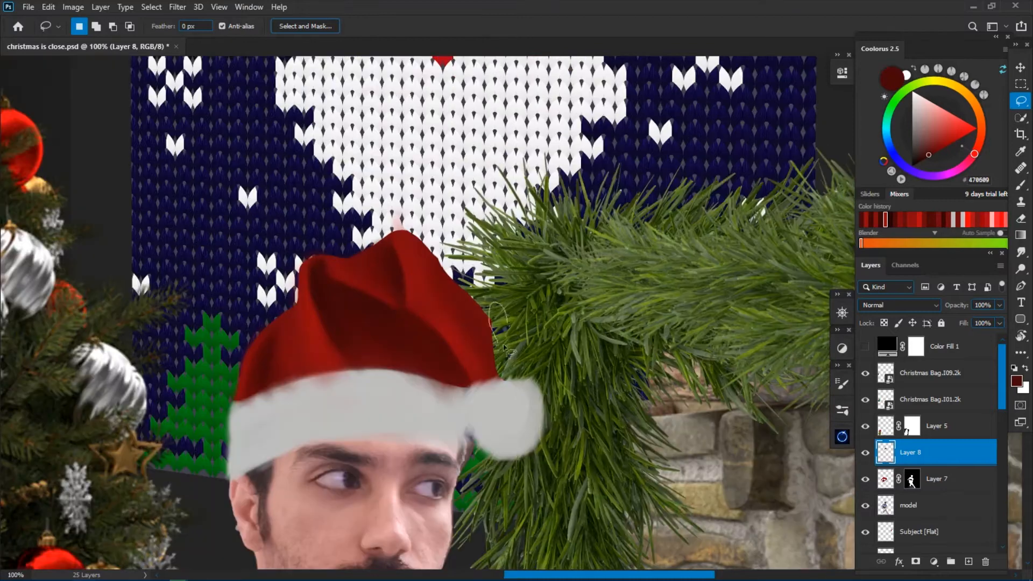
pyautogui.hscroll(-2, 338, 372)
pyautogui.moveTo(464, 245)
pyautogui.mouseDown()
pyautogui.moveTo(528, 262)
pyautogui.moveTo(588, 263)
pyautogui.mouseUp()
pyautogui.press('Delete')
pyautogui.hotkey('ctrl', '-')
pyautogui.hotkey('ctrl', '-')
pyautogui.hotkey('ctrl', '-')
pyautogui.hotkey('ctrl', '-')
pyautogui.hotkey('ctrl', '-')
pyautogui.hotkey('ctrl', '-')
pyautogui.hotkey('ctrl', '-')
# Create a new layer above the hat and paint the white band's upper edge in light grey with a different brush.
pyautogui.hotkey('ctrl', '+')
pyautogui.hotkey('ctrl', '+')
pyautogui.hotkey('ctrl', '+')
pyautogui.hotkey('ctrl', '+')
pyautogui.hotkey('ctrl', '+')
pyautogui.hotkey('ctrl', '+')
pyautogui.hotkey('ctrl', '+')
pyautogui.click(1016, 381)
pyautogui.press('b')
pyautogui.click(842, 384)
pyautogui.keyDown('alt'); pyautogui.click(424, 264); pyautogui.keyUp('alt')
pyautogui.click(969, 561)
pyautogui.press('[')
pyautogui.press('[')
pyautogui.moveTo(366, 270); pyautogui.dragTo(419, 257)
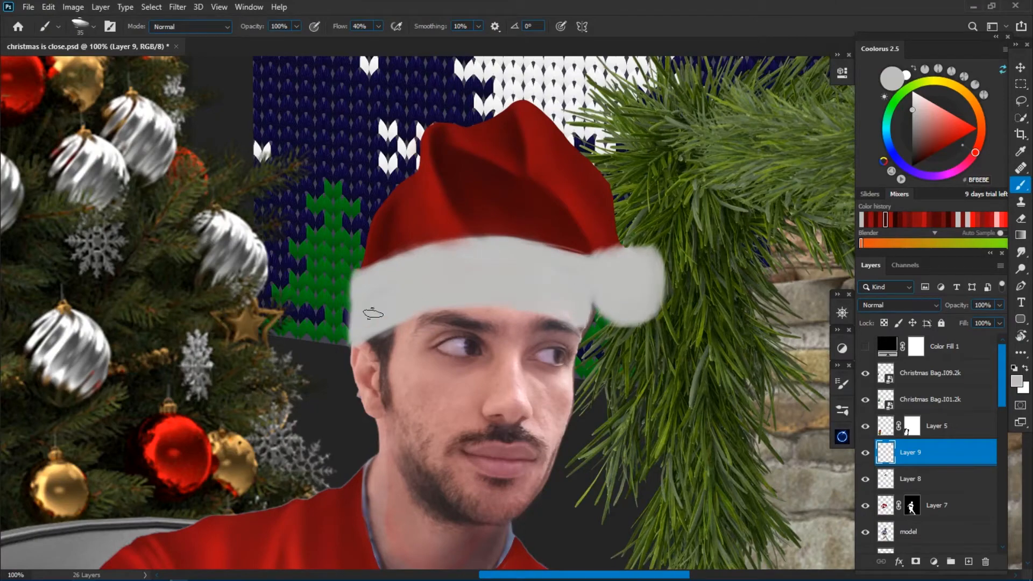
# Clean up the band's lower edge above the ear with the eraser and round off that end with light grey.
pyautogui.press('e')
pyautogui.hotkey('alt', '[')
pyautogui.moveTo(398, 329); pyautogui.dragTo(355, 346)
pyautogui.press('b')
pyautogui.hotkey('alt', ']')
pyautogui.keyDown('alt'); pyautogui.click(371, 305); pyautogui.keyUp('alt')
pyautogui.moveTo(358, 277); pyautogui.dragTo(353, 333)
pyautogui.press('e')
pyautogui.press('b')
# Choose a darker grey and shade the pompom, its junction with the band, and the band's lower edge and middle.
pyautogui.click(1017, 381)
pyautogui.click(702, 253)
pyautogui.click(974, 179)
pyautogui.moveTo(581, 281)
pyautogui.mouseDown()
pyautogui.moveTo(577, 299)
pyautogui.moveTo(566, 290)
pyautogui.moveTo(596, 307)
pyautogui.mouseUp()
pyautogui.hotkey('ctrl', 'z')
pyautogui.click(892, 458)
pyautogui.moveTo(649, 269); pyautogui.dragTo(641, 293)
pyautogui.moveTo(395, 325); pyautogui.dragTo(474, 308)
pyautogui.moveTo(538, 302); pyautogui.dragTo(591, 312)
pyautogui.moveTo(377, 279); pyautogui.dragTo(449, 265)
pyautogui.moveTo(555, 288); pyautogui.dragTo(489, 278)
# Smudge the grey shading on the band and deepen the shadow where it meets the pompom.
pyautogui.press('r')
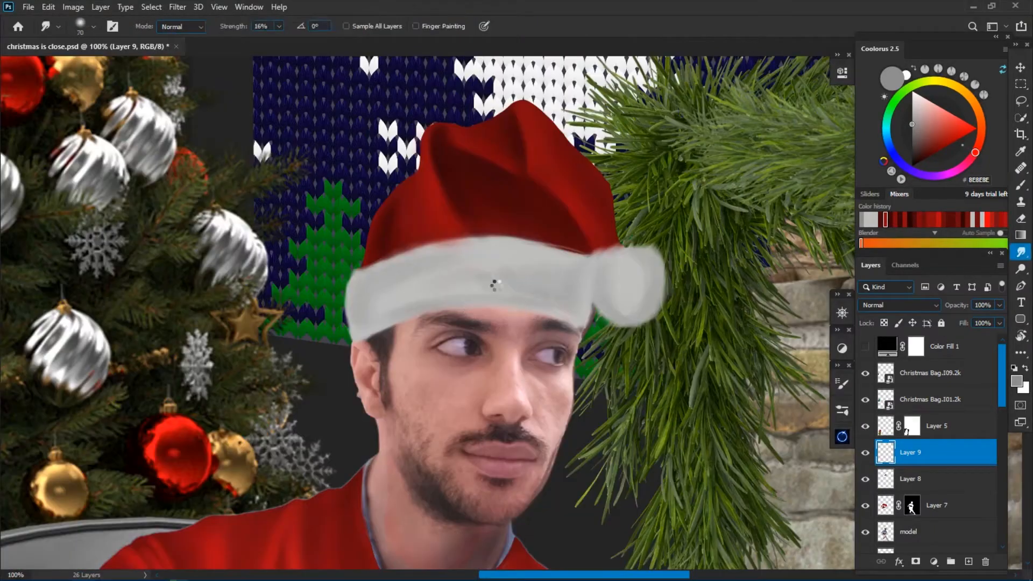
pyautogui.press('b')
pyautogui.moveTo(587, 264); pyautogui.dragTo(585, 315)
pyautogui.press('r')
pyautogui.hotkey('ctrl', '+')
# Choose a lighter grey, paint highlights on the pompom and blend them with the Smudge tool.
pyautogui.press('b')
pyautogui.click(1016, 381)
pyautogui.click(675, 283)
pyautogui.click(974, 180)
pyautogui.keyDown('alt'); pyautogui.click(659, 288); pyautogui.keyUp('alt')
pyautogui.moveTo(667, 333)
pyautogui.mouseDown()
pyautogui.moveTo(669, 231)
pyautogui.moveTo(657, 323)
pyautogui.mouseUp()
pyautogui.press('r')
# Paint near-white highlights along the hat's band and smudge them into the grey.
pyautogui.hotkey('ctrl', '-')
pyautogui.hotkey('ctrl', '-')
pyautogui.hotkey('ctrl', '-')
pyautogui.hotkey('ctrl', '+')
pyautogui.hotkey('ctrl', '+')
pyautogui.press('b')
pyautogui.click(1017, 381)
pyautogui.moveTo(409, 262)
pyautogui.mouseDown()
pyautogui.moveTo(628, 276)
pyautogui.moveTo(415, 295)
pyautogui.mouseUp()
pyautogui.press('r')
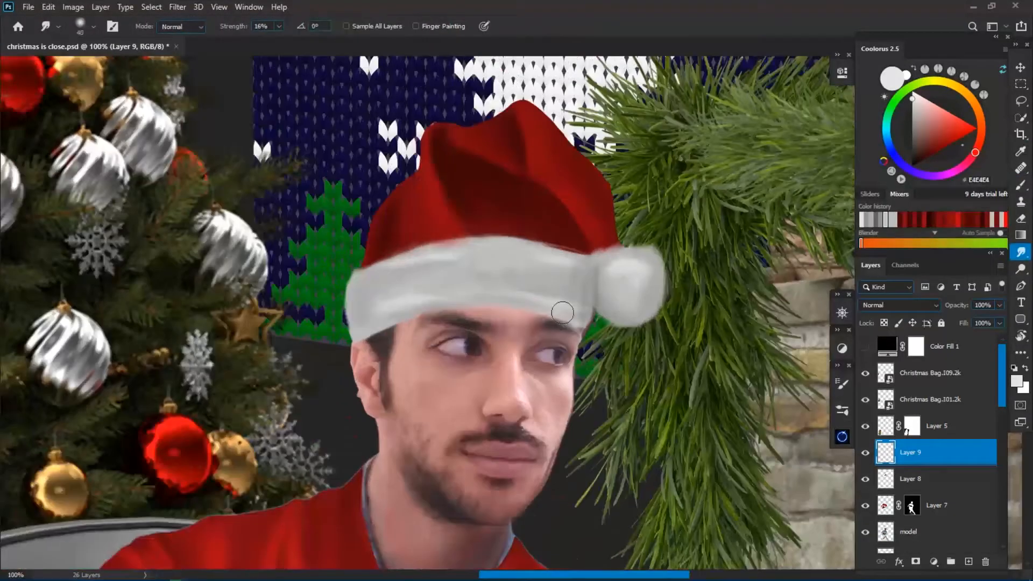
# Paint short light grey fur strands along the edges of the band's end above the ear.
pyautogui.hotkey('ctrl', '-')
pyautogui.hotkey('ctrl', '+')
pyautogui.hotkey('ctrl', '+')
pyautogui.hotkey('ctrl', '-')
pyautogui.hotkey('ctrl', '+')
pyautogui.press('b')
pyautogui.keyDown('alt'); pyautogui.click(638, 220); pyautogui.keyUp('alt')
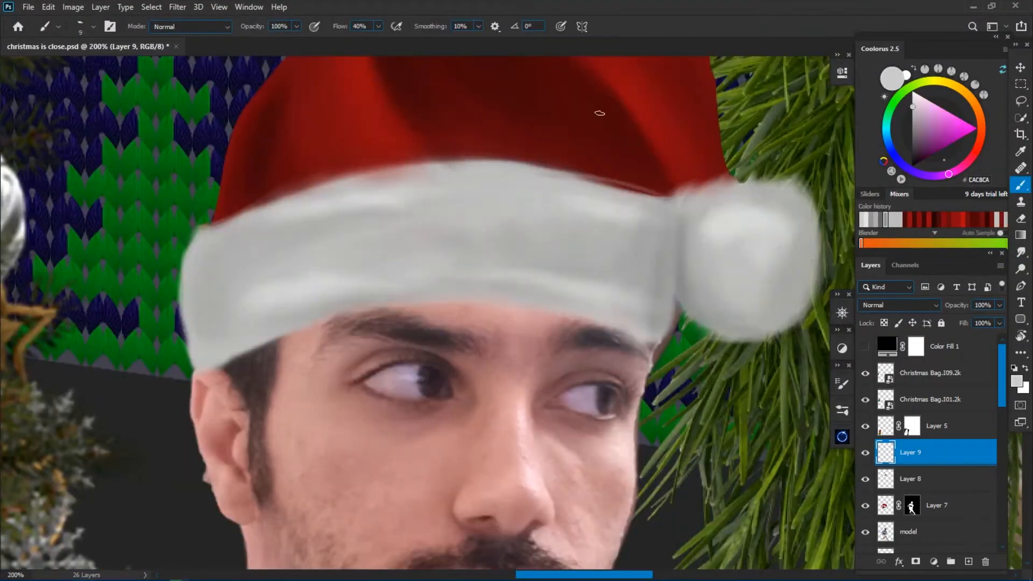
pyautogui.moveTo(190, 194); pyautogui.dragTo(307, 181)
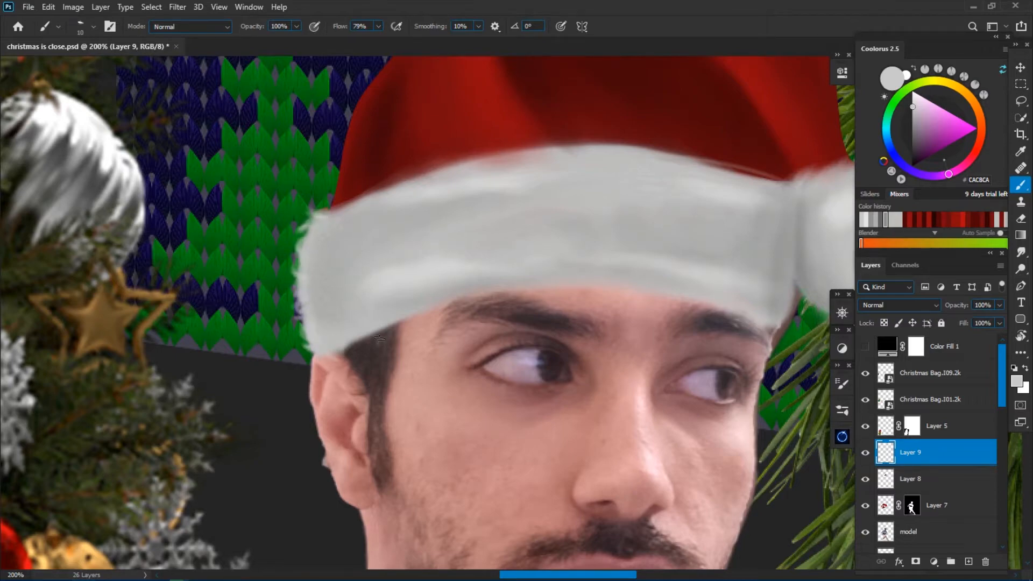
pyautogui.hscroll(4, 390, 334)
pyautogui.hotkey('ctrl', '-')
pyautogui.hotkey('ctrl', '-')
pyautogui.hotkey('ctrl', '-')
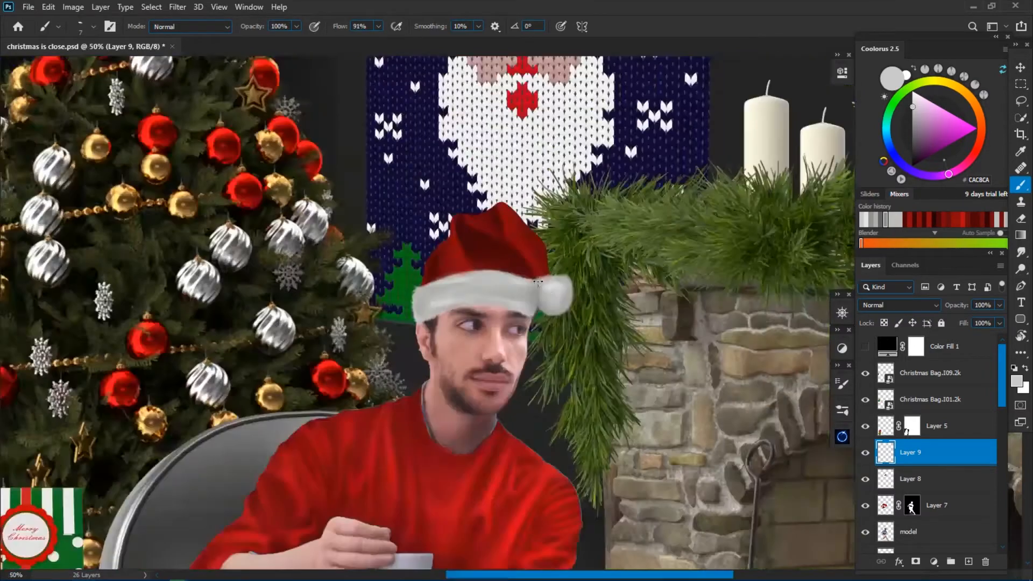
# Paint fine fur strands along the band's upper edge and the end next to the pompom with a smaller brush.
pyautogui.hotkey('ctrl', '+')
pyautogui.hotkey('ctrl', '+')
pyautogui.hotkey('ctrl', '+')
pyautogui.hotkey('ctrl', '+')
pyautogui.press('[')
pyautogui.press('[')
pyautogui.moveTo(618, 285); pyautogui.dragTo(568, 379)
pyautogui.moveTo(588, 210); pyautogui.dragTo(600, 183)
pyautogui.moveTo(562, 204); pyautogui.dragTo(579, 186)
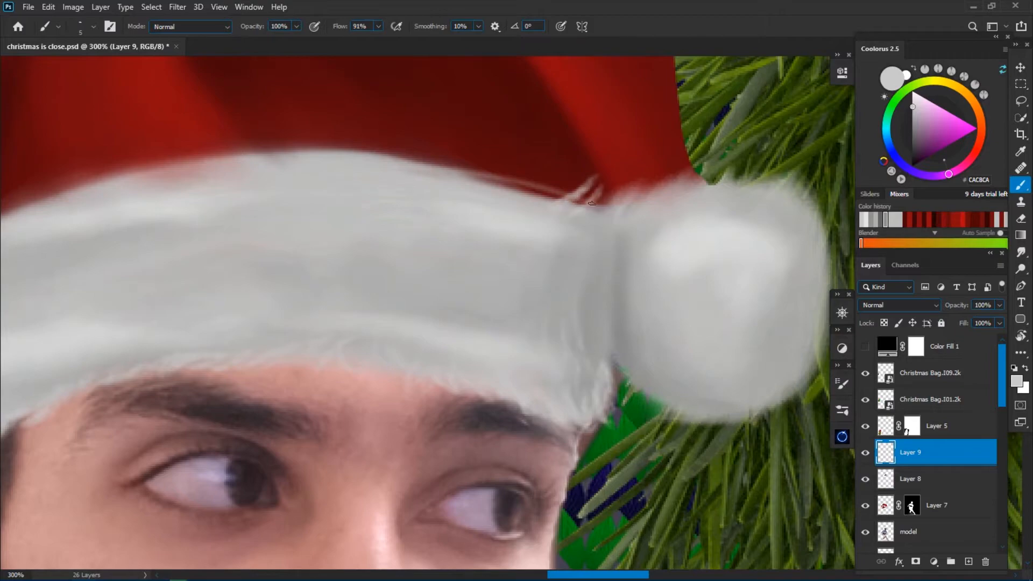
pyautogui.moveTo(502, 186); pyautogui.dragTo(519, 174)
pyautogui.hotkey('ctrl', '-')
pyautogui.press(']')
pyautogui.press(']')
pyautogui.press(']')
pyautogui.press(']')
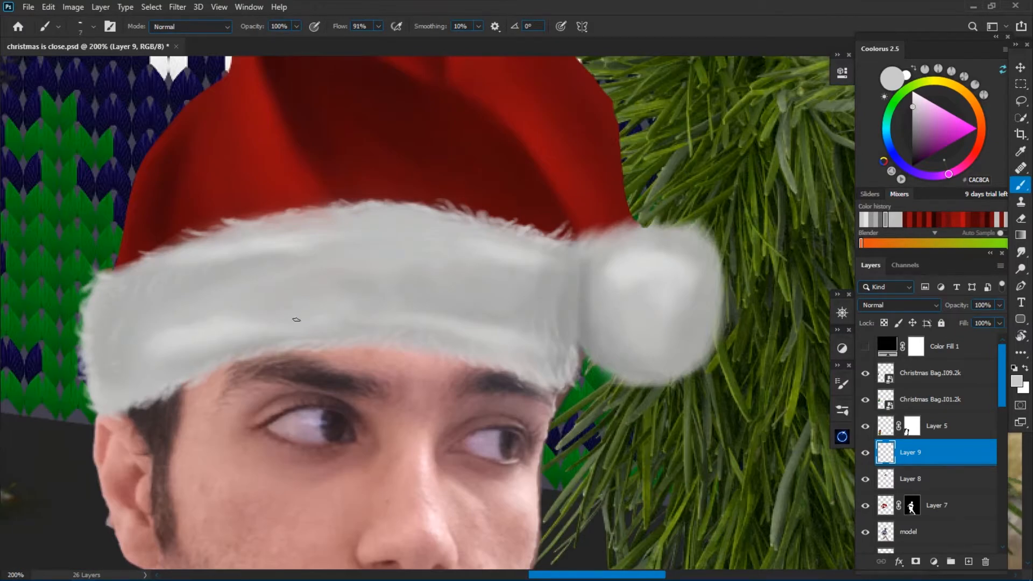
# Paint fine fur strands around the pompom's outline and along its junction with the band.
pyautogui.hscroll(2, 297, 319)
pyautogui.press('[')
pyautogui.press('[')
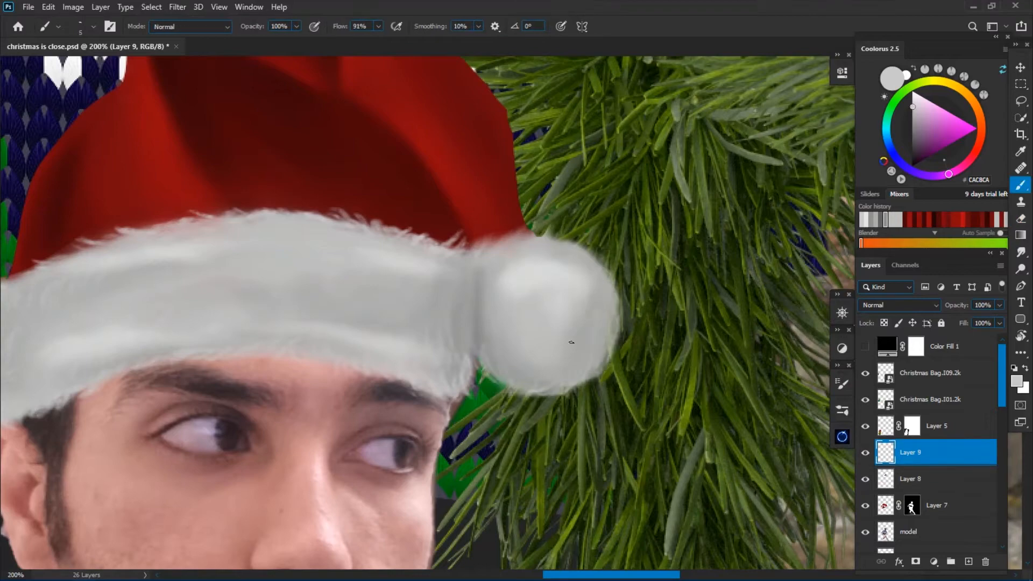
pyautogui.moveTo(591, 261); pyautogui.dragTo(607, 257)
pyautogui.moveTo(615, 322); pyautogui.dragTo(627, 303)
pyautogui.moveTo(510, 240); pyautogui.dragTo(501, 226)
pyautogui.moveTo(521, 238); pyautogui.dragTo(509, 222)
pyautogui.moveTo(478, 298); pyautogui.dragTo(477, 357)
# Add fur texture across the band's surface and more strands on the pompom's lower edge with a larger brush.
pyautogui.hotkey('ctrl', '-')
pyautogui.hotkey('ctrl', '-')
pyautogui.hotkey('ctrl', '+')
pyautogui.hotkey('ctrl', '+')
pyautogui.press(']')
pyautogui.press(']')
pyautogui.press(']')
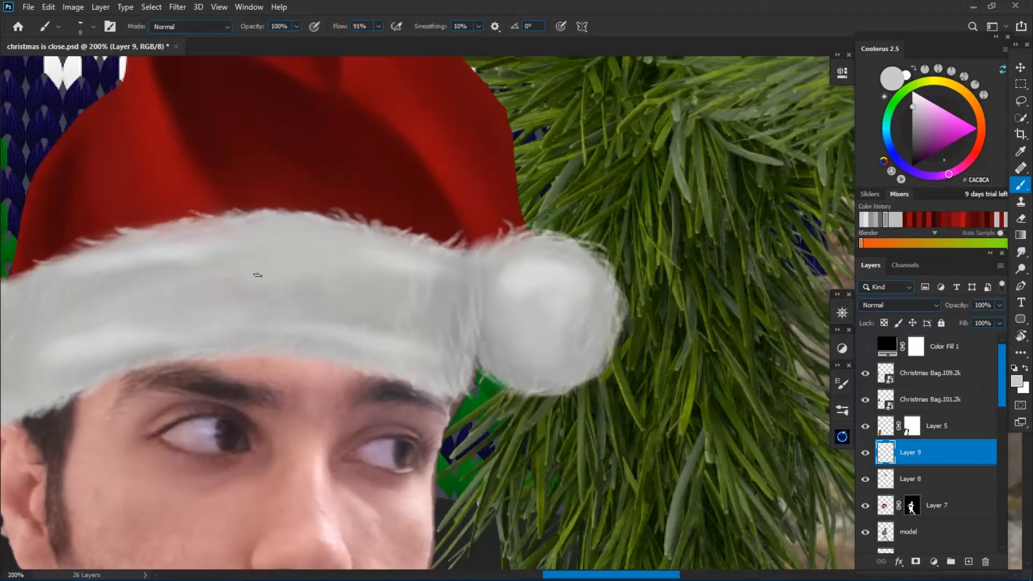
pyautogui.hotkey('ctrl', '-')
pyautogui.moveTo(373, 270); pyautogui.dragTo(434, 288)
pyautogui.hotkey('ctrl', '+')
pyautogui.moveTo(578, 341)
pyautogui.mouseDown()
pyautogui.moveTo(577, 363)
pyautogui.moveTo(630, 389)
pyautogui.mouseUp()
# Blend the fur shading across the hat's band with the Smudge tool at 16% strength.
pyautogui.hotkey('ctrl', '-')
pyautogui.hotkey('ctrl', '-')
pyautogui.hotkey('ctrl', '-')
pyautogui.hotkey('ctrl', '-')
pyautogui.click(1021, 252)
pyautogui.hotkey('ctrl', '+')
pyautogui.hotkey('ctrl', '+')
pyautogui.hotkey('ctrl', '+')
pyautogui.hotkey('ctrl', '+')
pyautogui.hotkey('ctrl', '-')
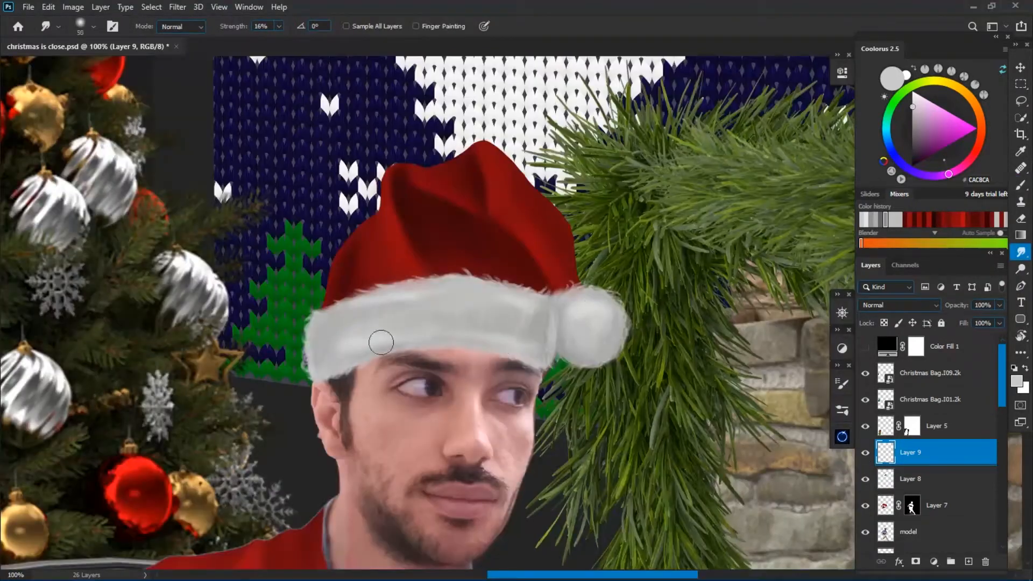
# Merge the hat layers and add a new layer clipped above them in Soft Light blending mode.
pyautogui.hotkey('ctrl', '-')
pyautogui.keyDown('ctrl'); pyautogui.click(911, 479); pyautogui.keyUp('ctrl')
pyautogui.hotkey('ctrl', 'e')
pyautogui.click(969, 562)
pyautogui.press('b')
pyautogui.hotkey('ctrl', 'alt', 'g')
pyautogui.click(900, 305)
# Paint soft black shading at the band's junction with the pompom and along the band's lower edge.
pyautogui.hotkey('ctrl', '+')
pyautogui.press('d')
pyautogui.moveTo(552, 310); pyautogui.dragTo(550, 358)
pyautogui.press(']')
pyautogui.moveTo(579, 357)
pyautogui.mouseDown()
pyautogui.moveTo(620, 309)
pyautogui.moveTo(587, 361)
pyautogui.mouseUp()
pyautogui.moveTo(543, 361)
pyautogui.mouseDown()
pyautogui.moveTo(457, 344)
pyautogui.moveTo(482, 339)
pyautogui.mouseUp()
pyautogui.moveTo(426, 348)
pyautogui.mouseDown()
pyautogui.moveTo(325, 373)
pyautogui.moveTo(393, 336)
pyautogui.mouseUp()
# Paint a white highlight along the band's upper edge and broader black shading across its middle.
pyautogui.press('x')
pyautogui.moveTo(493, 294); pyautogui.dragTo(376, 308)
pyautogui.press('x')
# Refine the pompom and band with alternating soft black and white strokes on the Soft Light layer.
pyautogui.press('x')
pyautogui.press(']')
pyautogui.press(']')
pyautogui.press(']')
pyautogui.moveTo(538, 322); pyautogui.dragTo(393, 344)
pyautogui.hotkey('ctrl', '-')
pyautogui.hotkey('ctrl', '-')
pyautogui.hotkey('ctrl', '-')
pyautogui.hotkey('ctrl', '-')
pyautogui.hotkey('ctrl', '+')
pyautogui.hotkey('ctrl', '+')
pyautogui.hotkey('ctrl', '+')
pyautogui.hotkey('ctrl', '+')
pyautogui.press('x')
pyautogui.moveTo(576, 349); pyautogui.dragTo(613, 314)
pyautogui.press('[')
pyautogui.press('[')
pyautogui.press('x')
pyautogui.moveTo(485, 293); pyautogui.dragTo(531, 302)
# Brighten the centre of the pompom with a soft white stroke and merge the shading layer into the hat.
pyautogui.press('x')
pyautogui.press(']')
pyautogui.press(']')
pyautogui.moveTo(372, 320)
pyautogui.mouseDown()
pyautogui.moveTo(536, 317)
pyautogui.moveTo(539, 362)
pyautogui.mouseUp()
pyautogui.press('c')
pyautogui.press('b')
pyautogui.press('x')
pyautogui.press('[')
pyautogui.press('[')
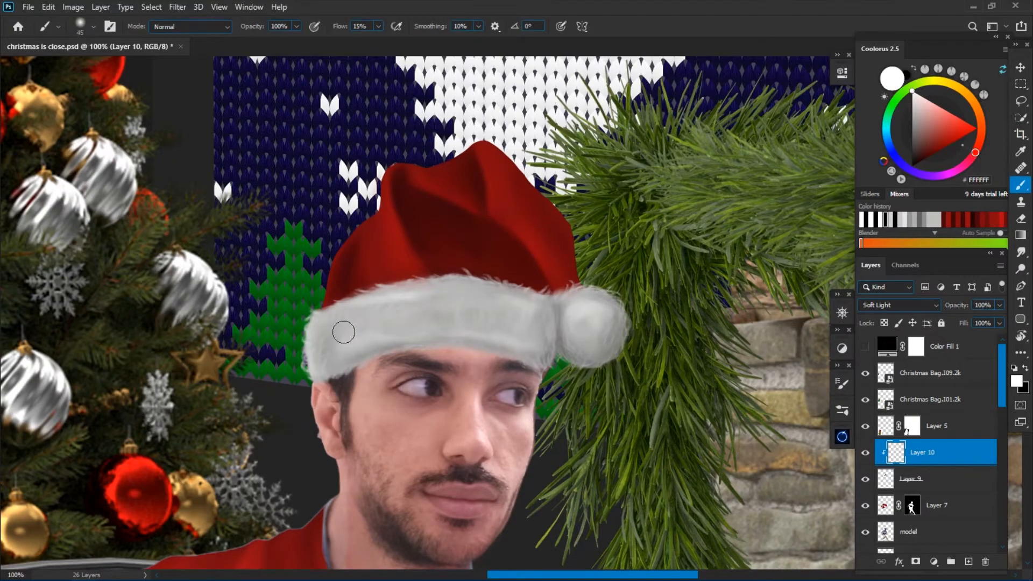
pyautogui.hotkey('ctrl', '-')
pyautogui.hotkey('ctrl', '-')
pyautogui.hotkey('ctrl', '-')
pyautogui.hotkey('ctrl', '-')
pyautogui.hotkey('ctrl', '+')
pyautogui.hotkey('ctrl', '+')
pyautogui.hotkey('ctrl', '+')
pyautogui.press(']')
pyautogui.moveTo(581, 310); pyautogui.dragTo(580, 341)
pyautogui.hotkey('ctrl', '-')
pyautogui.hotkey('ctrl', '-')
pyautogui.hotkey('ctrl', '-')
pyautogui.hotkey('ctrl', '-')
pyautogui.hotkey('ctrl', '+')
pyautogui.hotkey('ctrl', '+')
pyautogui.hotkey('ctrl', '+')
pyautogui.hotkey('ctrl', '+')
pyautogui.hotkey('ctrl', '+')
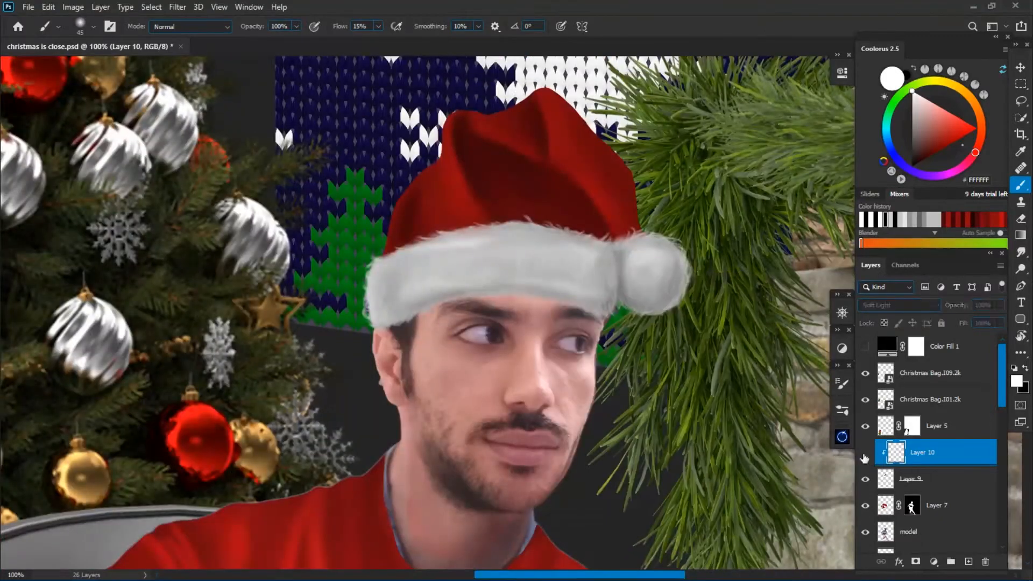
pyautogui.hotkey('ctrl', 'e')
# Paint fine white fur strands along the band's upper edge and around the pompom's outline.
pyautogui.hotkey('ctrl', '+')
pyautogui.moveTo(462, 237); pyautogui.dragTo(431, 232)
pyautogui.moveTo(379, 249); pyautogui.dragTo(345, 243)
pyautogui.moveTo(288, 267); pyautogui.dragTo(311, 250)
pyautogui.moveTo(275, 273)
pyautogui.mouseDown()
pyautogui.moveTo(255, 262)
pyautogui.moveTo(218, 291)
pyautogui.mouseUp()
pyautogui.moveTo(193, 305); pyautogui.dragTo(164, 330)
pyautogui.press(']')
pyautogui.moveTo(798, 372); pyautogui.dragTo(814, 335)
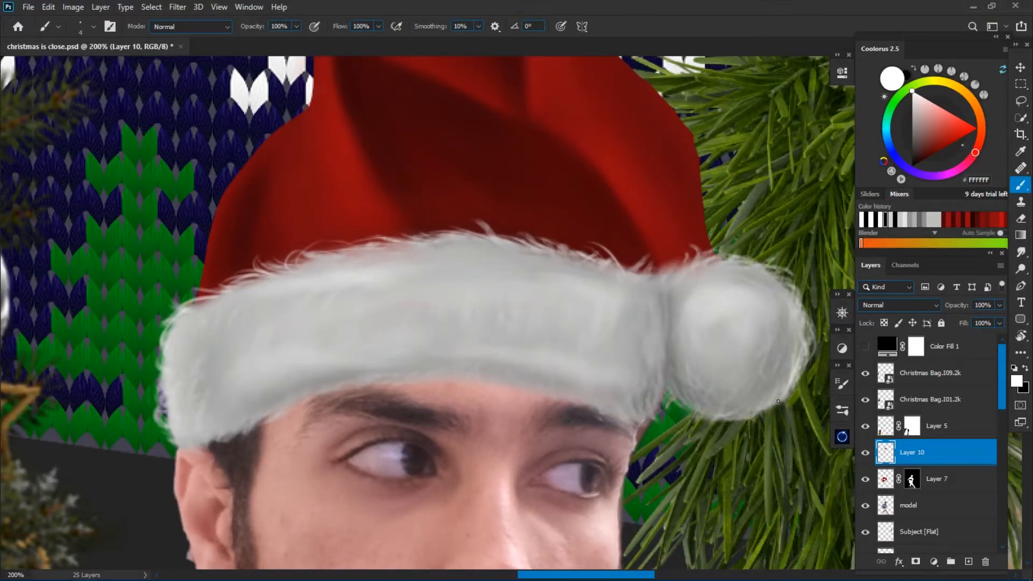
# Add white fur strands across the band's surface, along its lower and upper edges, and near the pompom.
pyautogui.rightClick(666, 360)
pyautogui.press('Escape')
pyautogui.hotkey('ctrl', '-')
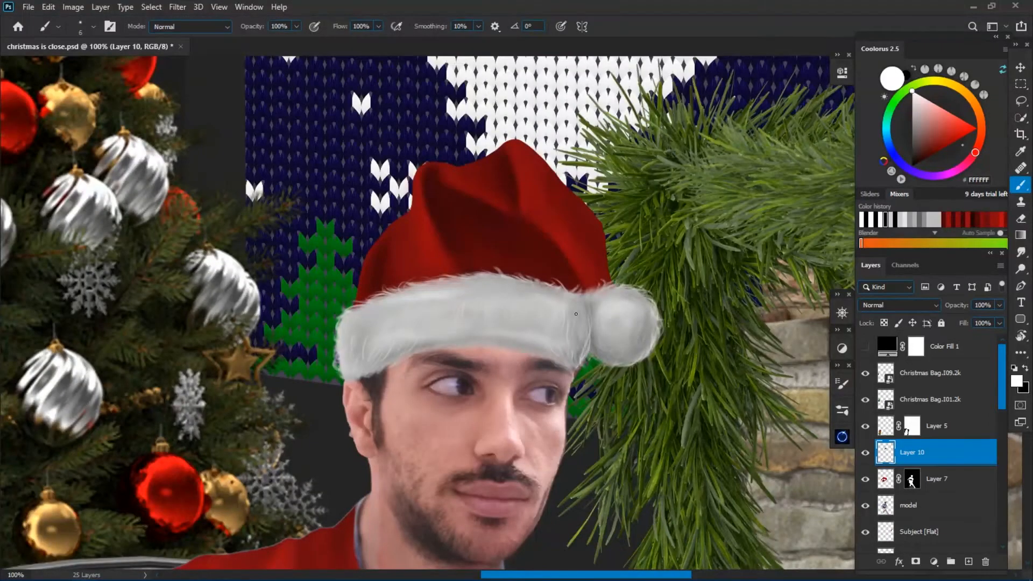
pyautogui.hotkey('ctrl', '+')
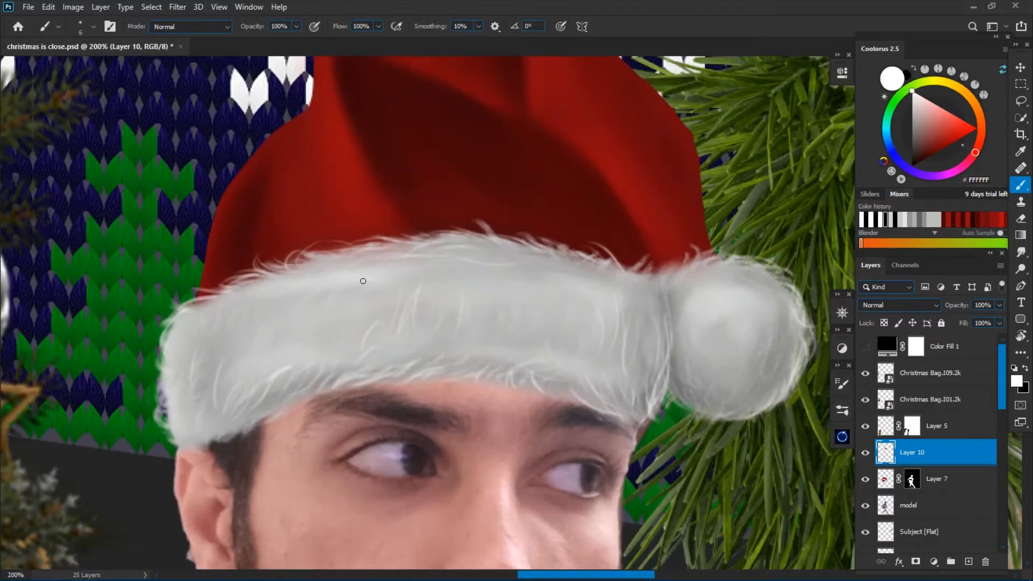
pyautogui.moveTo(393, 257); pyautogui.dragTo(339, 252)
pyautogui.moveTo(341, 262); pyautogui.dragTo(280, 269)
pyautogui.moveTo(691, 269); pyautogui.dragTo(700, 248)
pyautogui.moveTo(659, 279); pyautogui.dragTo(635, 260)
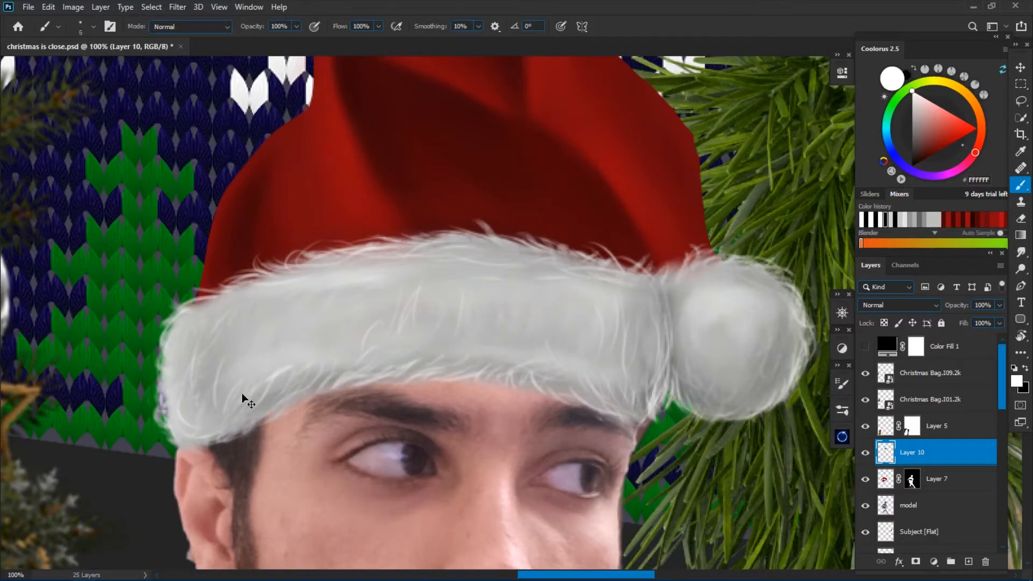
# Lock the hat layer's transparent pixels and paint shading into the red fabric's folds.
pyautogui.hotkey('ctrl', '-')
pyautogui.moveTo(357, 110); pyautogui.dragTo(329, 162)
pyautogui.click(884, 323)
pyautogui.hotkey('ctrl', '+')
pyautogui.press(']')
pyautogui.press(']')
pyautogui.keyDown('alt'); pyautogui.click(450, 339); pyautogui.keyUp('alt')
pyautogui.moveTo(404, 205)
pyautogui.mouseDown()
pyautogui.moveTo(450, 339)
pyautogui.moveTo(588, 348)
pyautogui.mouseUp()
# Deepen the folds near the hat's tip with very dark red brush strokes.
pyautogui.keyDown('alt'); pyautogui.click(431, 345); pyautogui.keyUp('alt')
pyautogui.press(']')
pyautogui.press(']')
pyautogui.press(']')
pyautogui.keyDown('alt'); pyautogui.click(588, 348); pyautogui.keyUp('alt')
pyautogui.keyDown('alt'); pyautogui.click(498, 493); pyautogui.keyUp('alt')
pyautogui.press(']')
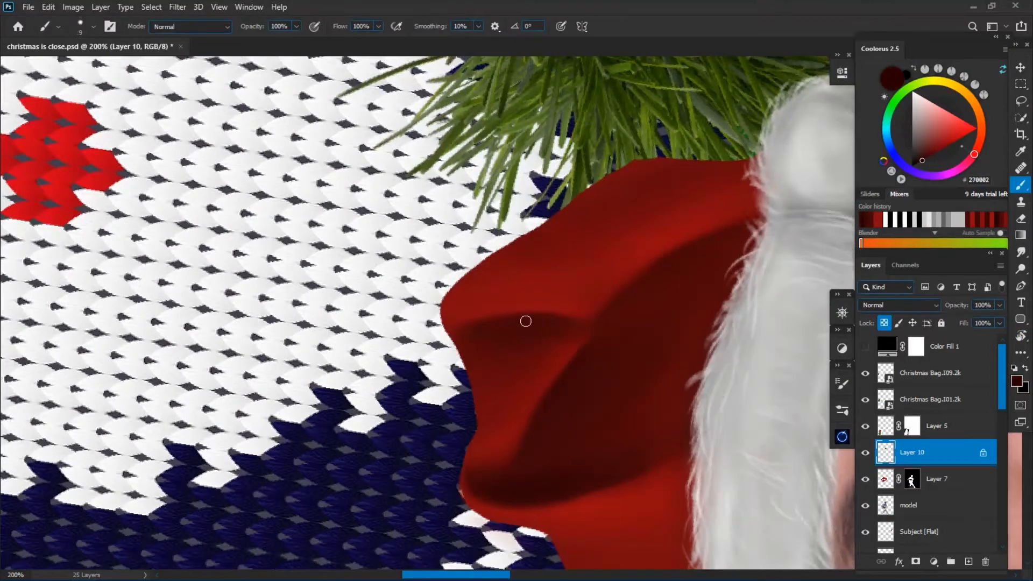
pyautogui.moveTo(526, 321); pyautogui.dragTo(592, 323)
# Smudge the dark fold strokes into the red fabric and touch up the fold with a smaller brush.
pyautogui.press('r')
pyautogui.press('Escape')
pyautogui.click(1021, 252)
pyautogui.moveTo(509, 473); pyautogui.dragTo(417, 468)
pyautogui.press('b')
pyautogui.press('[')
pyautogui.press('[')
pyautogui.press('[')
pyautogui.keyDown('alt'); pyautogui.click(544, 328); pyautogui.keyUp('alt')
# Paint bright red highlights along the edges of the hat's folds and blend them with the Smudge tool.
pyautogui.click(964, 124)
pyautogui.press('r')
pyautogui.moveTo(508, 270); pyautogui.dragTo(475, 389)
pyautogui.press('[')
pyautogui.press('[')
pyautogui.press('[')
pyautogui.press('[')
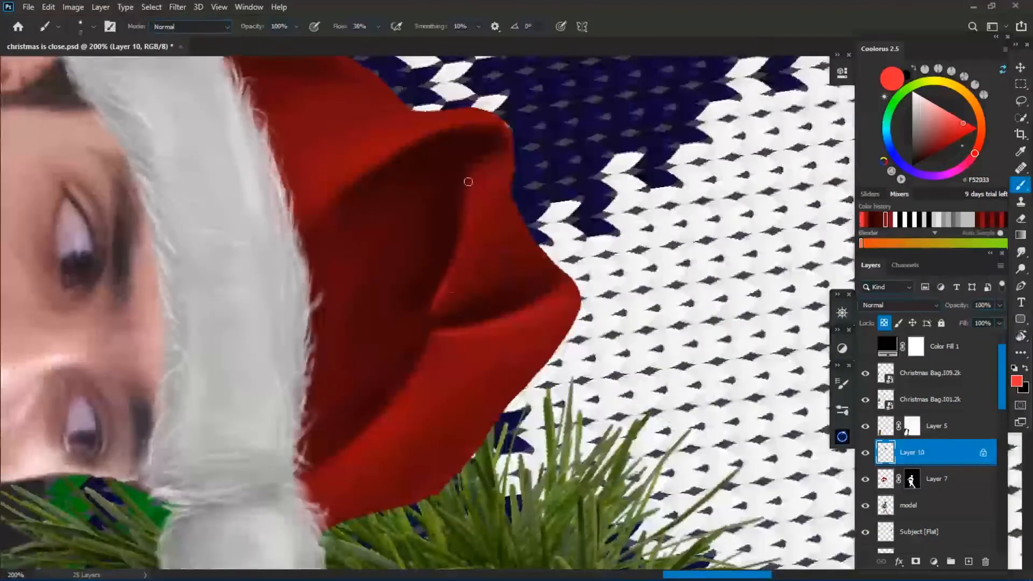
pyautogui.moveTo(373, 163); pyautogui.dragTo(323, 205)
pyautogui.press('r')
pyautogui.hotkey('ctrl', '-')
pyautogui.press('b')
pyautogui.click(1021, 252)
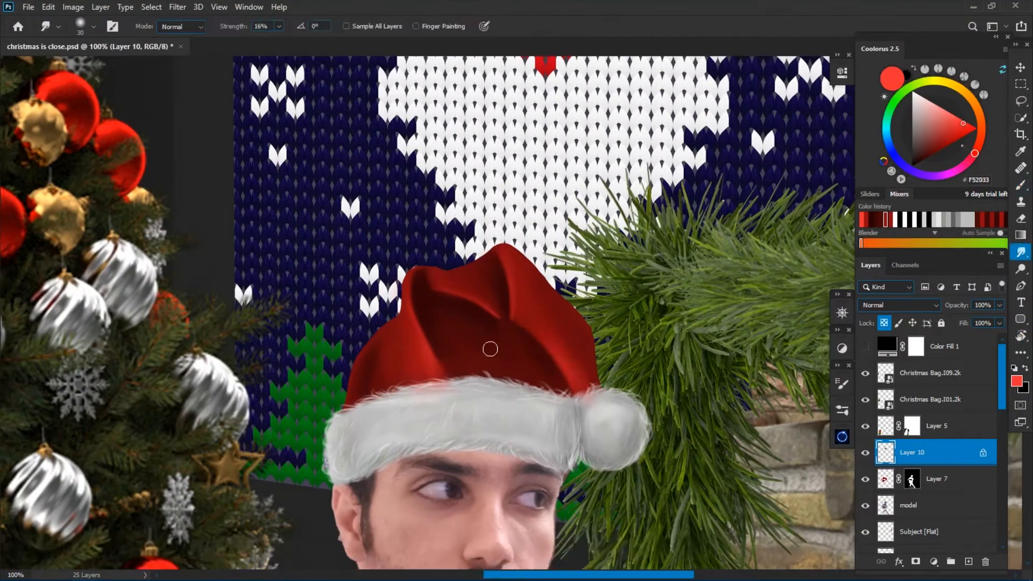
# Refine the hat's inner folds with dark red strokes, using a small brush on the creases and a larger one above the band.
pyautogui.hotkey('ctrl', '+')
pyautogui.press('b')
pyautogui.keyDown('alt'); pyautogui.click(450, 379); pyautogui.keyUp('alt')
pyautogui.press('[')
pyautogui.press('[')
pyautogui.moveTo(529, 366); pyautogui.dragTo(556, 381)
pyautogui.keyDown('alt'); pyautogui.click(563, 376); pyautogui.keyUp('alt')
pyautogui.press(']')
pyautogui.press(']')
pyautogui.press(']')
pyautogui.moveTo(581, 457); pyautogui.dragTo(410, 429)
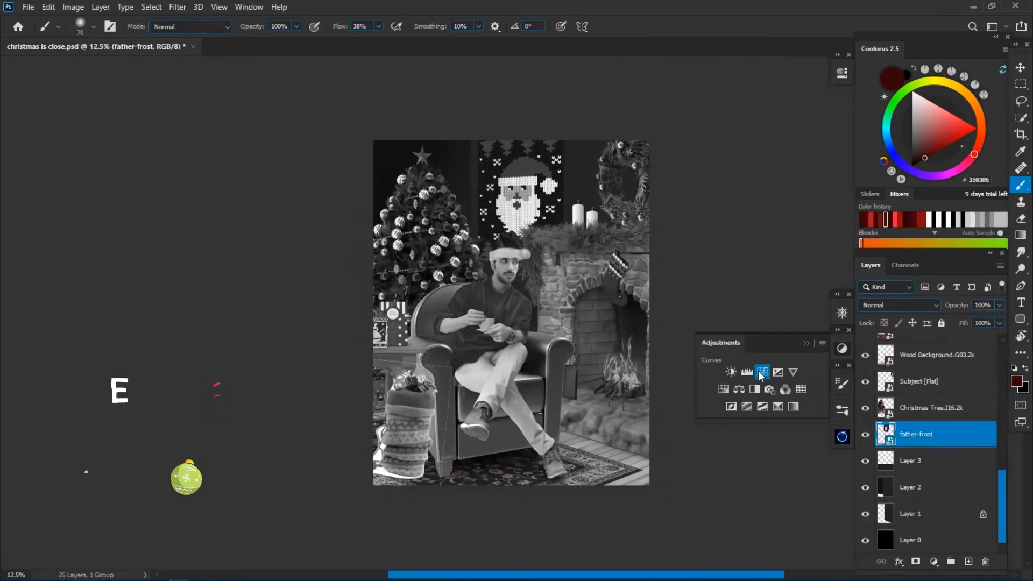
# Darken individual scene layers, including the medieval fireplace, with clipped Curves adjustments that lower the white point.
pyautogui.click(761, 467)
pyautogui.click(920, 381)
pyautogui.click(762, 372)
pyautogui.moveTo(808, 143); pyautogui.dragTo(808, 182)
pyautogui.click(937, 355)
pyautogui.click(762, 372)
pyautogui.click(936, 434)
pyautogui.click(762, 372)
pyautogui.click(936, 408)
pyautogui.click(763, 372)
# Group the candle layers as "candles" and darken the group with a clipped Curves adjustment that lowers the white point.
pyautogui.hotkey('ctrl', 'g')
pyautogui.doubleClick(919, 377)
pyautogui.write('candles')
pyautogui.click(763, 372)
pyautogui.moveTo(808, 142); pyautogui.dragTo(813, 178)
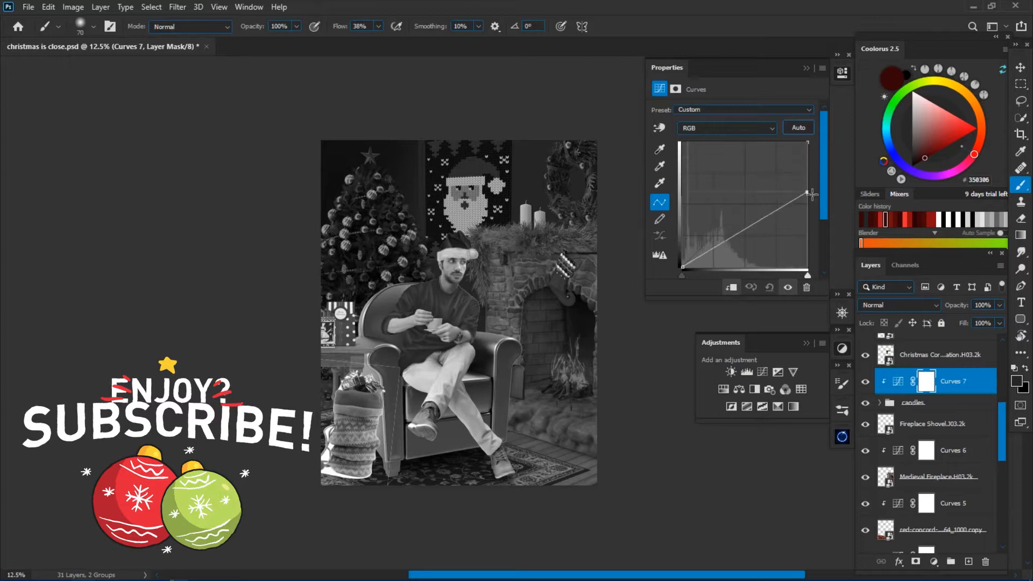
# Darken the Christmas greenery with a Curves adjustment that lowers the white point, and group its layers as "garland".
pyautogui.click(936, 408)
pyautogui.click(801, 389)
pyautogui.press('Delete')
pyautogui.click(763, 372)
pyautogui.moveTo(808, 142); pyautogui.dragTo(808, 180)
pyautogui.hotkey('ctrl', 'g')
pyautogui.doubleClick(913, 404)
pyautogui.write('garland')
# Add Curves adjustments to the chair and table layers to match their brightness to the scene.
pyautogui.click(942, 382)
pyautogui.click(919, 355)
pyautogui.click(762, 372)
pyautogui.click(733, 288)
pyautogui.click(919, 381)
pyautogui.click(763, 372)
# Rename the stocking layer "sock" and darken it with a Curves adjustment that lowers the white point.
pyautogui.click(920, 355)
pyautogui.doubleClick(919, 356)
pyautogui.write('sock')
pyautogui.click(762, 372)
pyautogui.moveTo(808, 143); pyautogui.dragTo(809, 194)
# Add Curves adjustments to the next upper scene layers and clip the last one to the layer below.
pyautogui.click(910, 387)
pyautogui.click(763, 372)
pyautogui.click(937, 365)
pyautogui.click(763, 372)
pyautogui.click(733, 289)
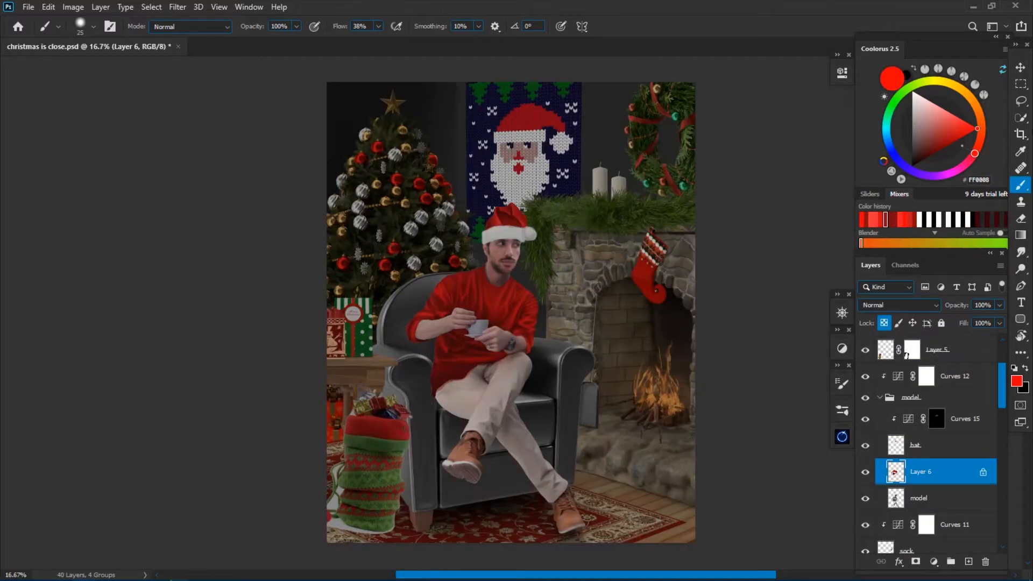
# Select the man's trousers with the Quick Selection tool and cover them with a masked Solid Color fill layer.
pyautogui.hotkey('ctrl', '+')
pyautogui.press('w')
pyautogui.click(919, 499)
pyautogui.moveTo(452, 357); pyautogui.dragTo(516, 291)
pyautogui.click(934, 562)
pyautogui.click(917, 316)
pyautogui.click(774, 312)
pyautogui.click(977, 182)
# Refine the trousers' Solid Color fill to a green tone.
pyautogui.click(916, 307)
pyautogui.doubleClick(898, 497)
pyautogui.moveTo(772, 314)
pyautogui.mouseDown()
pyautogui.moveTo(795, 287)
pyautogui.moveTo(812, 203)
pyautogui.moveTo(819, 305)
pyautogui.moveTo(822, 240)
pyautogui.moveTo(832, 260)
pyautogui.mouseUp()
pyautogui.click(981, 180)
pyautogui.hotkey('ctrl', '-')
pyautogui.hotkey('ctrl', '-')
pyautogui.doubleClick(898, 497)
pyautogui.click(981, 179)
pyautogui.doubleClick(898, 498)
pyautogui.click(981, 179)
# Brighten the trousers with a clipped Curves adjustment and limit its tonal range using Blend If.
pyautogui.click(935, 562)
pyautogui.moveTo(733, 220); pyautogui.dragTo(731, 194)
pyautogui.doubleClick(990, 498)
pyautogui.moveTo(380, 298); pyautogui.dragTo(283, 301)
pyautogui.moveTo(866, 290)
pyautogui.mouseDown()
pyautogui.moveTo(803, 291)
pyautogui.moveTo(865, 292)
pyautogui.mouseUp()
pyautogui.click(979, 62)
pyautogui.doubleClick(989, 498)
pyautogui.click(979, 63)
# Set the trousers' Curves adjustment to 70% opacity and recheck the green fill colour.
pyautogui.click(939, 502)
pyautogui.press('7')
pyautogui.hotkey('ctrl', '-')
pyautogui.doubleClick(897, 525)
pyautogui.click(915, 487)
# Add a Christmas Pattern Fill clipped to the red sweater layer and reduce the pattern's scale.
pyautogui.scroll(-5, 872, 458)
pyautogui.click(865, 412)
pyautogui.click(865, 413)
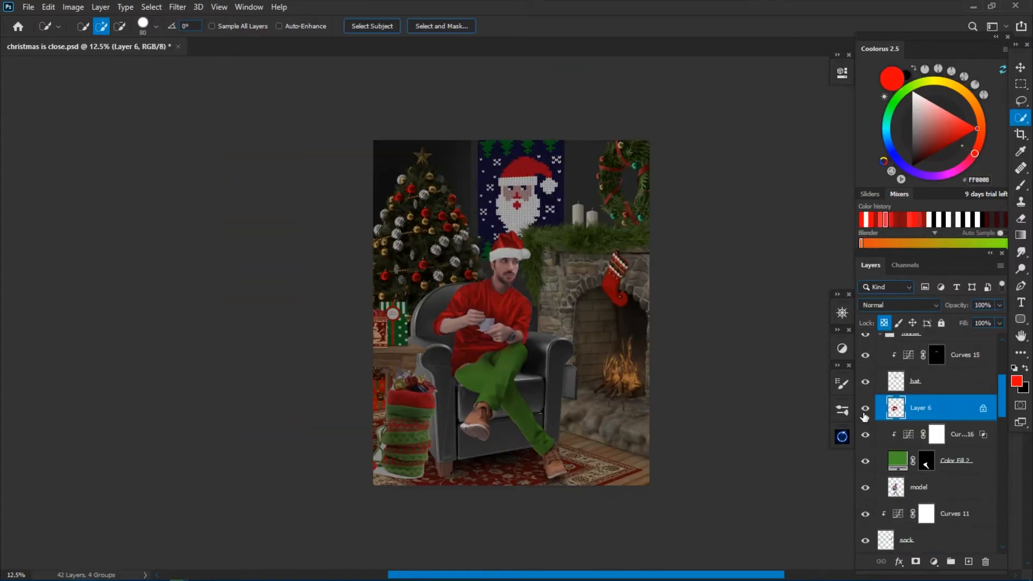
pyautogui.click(934, 562)
pyautogui.click(950, 359)
pyautogui.click(890, 111)
pyautogui.hotkey('ctrl', 'alt', 'g')
pyautogui.scroll(1, 563, 320)
pyautogui.doubleClick(909, 407)
pyautogui.moveTo(764, 111); pyautogui.dragTo(737, 112)
pyautogui.click(890, 110)
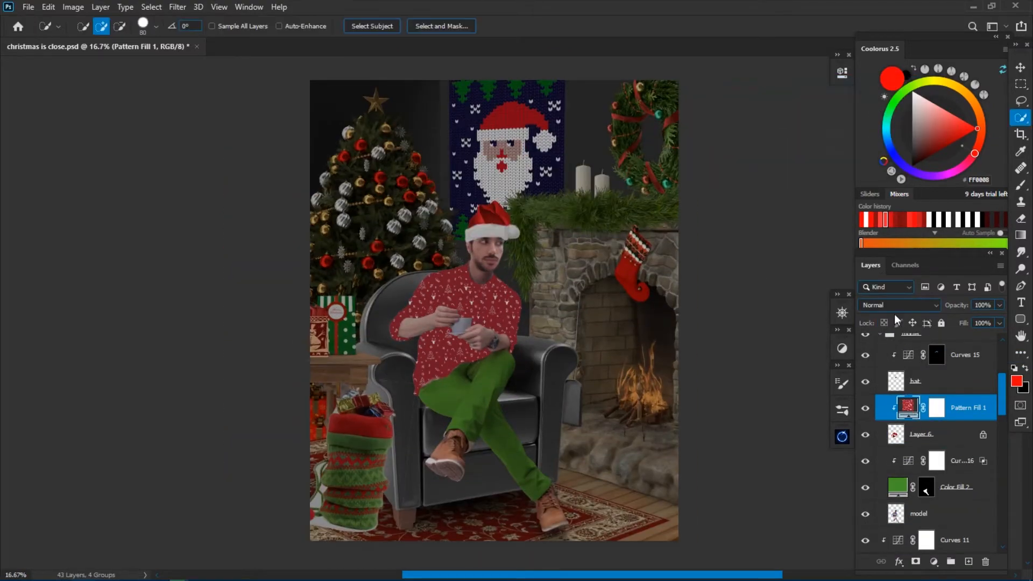
# Try several blend modes, including Multiply, on the sweater's pattern fill.
pyautogui.click(900, 305)
pyautogui.click(888, 310)
pyautogui.scroll(3, 494, 303)
pyautogui.click(900, 306)
pyautogui.click(879, 434)
pyautogui.scroll(4, 481, 327)
pyautogui.click(900, 305)
pyautogui.click(888, 309)
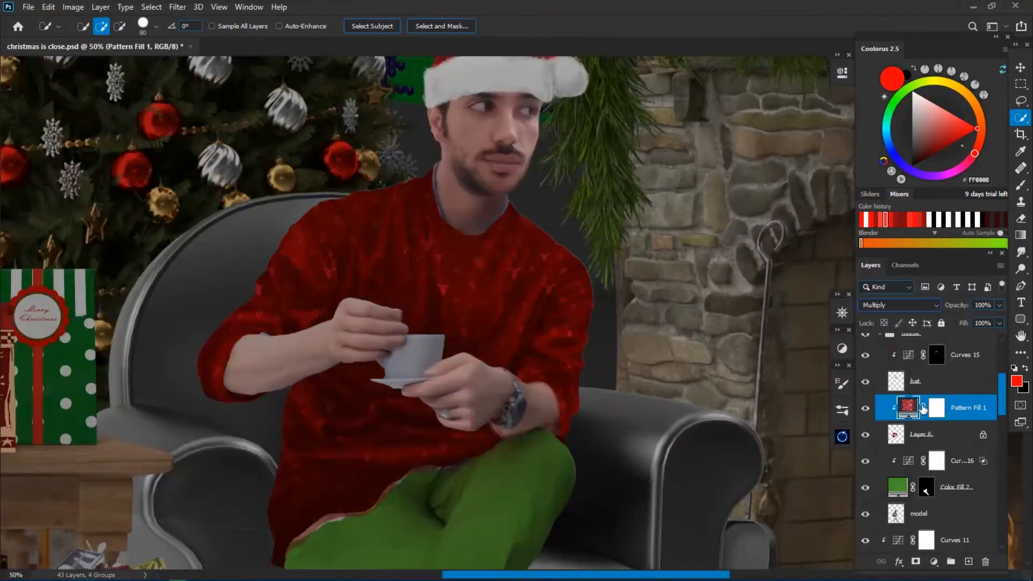
pyautogui.hotkey('ctrl', 'l')
pyautogui.moveTo(837, 246); pyautogui.dragTo(919, 248)
pyautogui.moveTo(755, 303); pyautogui.dragTo(804, 304)
pyautogui.click(971, 148)
# Change the sweater pattern's blend mode and adjust its Levels to midtones 0.85 and output white 206.
pyautogui.click(900, 305)
pyautogui.click(867, 435)
pyautogui.hotkey('ctrl', 'l')
pyautogui.moveTo(919, 303); pyautogui.dragTo(886, 303)
pyautogui.moveTo(836, 247); pyautogui.dragTo(845, 247)
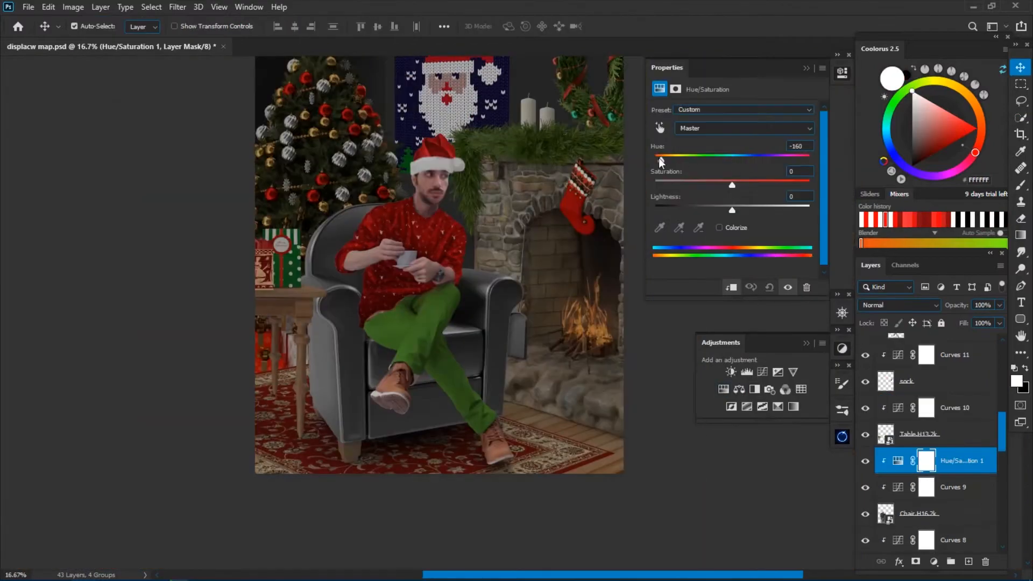
# Colorize the armchair green with Hue/Saturation at hue 132 and saturation 42, and lower its lightness.
pyautogui.moveTo(659, 157); pyautogui.dragTo(702, 173)
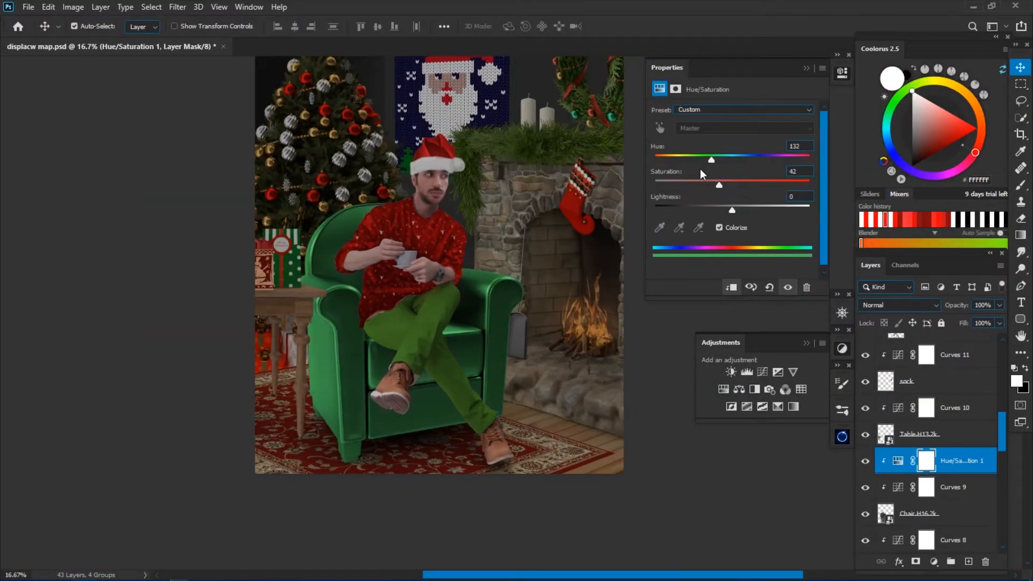
pyautogui.moveTo(732, 210); pyautogui.dragTo(696, 210)
pyautogui.click(842, 73)
# Add a layer clipped to the armchair and paint dark green (#17361A) over the front of the fireplace-side armrest.
pyautogui.click(969, 562)
pyautogui.keyDown('alt'); pyautogui.click(898, 474); pyautogui.keyUp('alt')
pyautogui.press('b')
pyautogui.scroll(4, 511, 312)
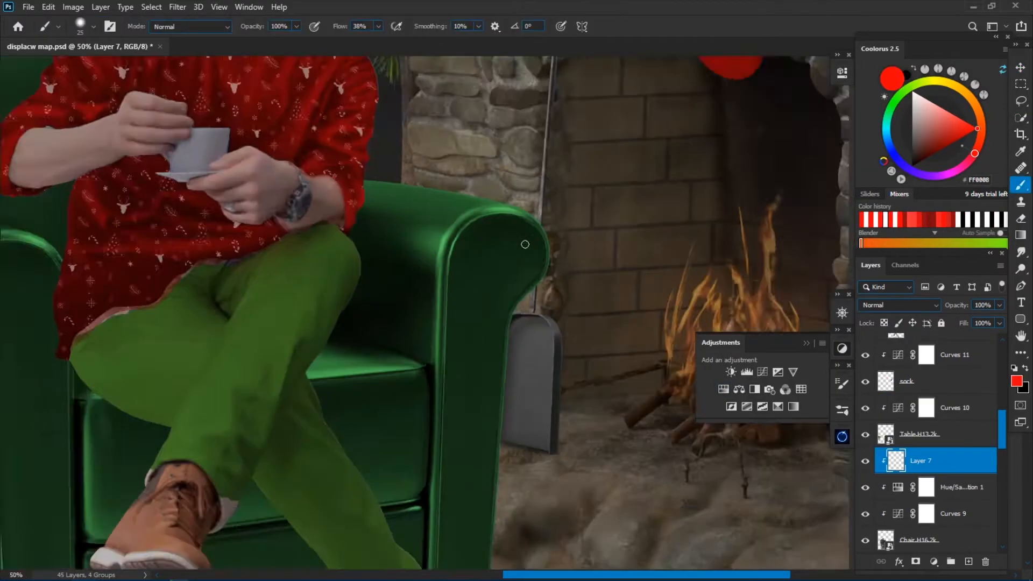
pyautogui.keyDown('alt'); pyautogui.click(456, 279); pyautogui.keyUp('alt')
pyautogui.press(']')
pyautogui.press(']')
pyautogui.press(']')
pyautogui.press(']')
pyautogui.press(']')
pyautogui.press(']')
pyautogui.moveTo(475, 249); pyautogui.dragTo(442, 285)
pyautogui.moveTo(621, 227); pyautogui.dragTo(542, 212)
pyautogui.moveTo(579, 311); pyautogui.dragTo(579, 178)
# Smooth the fireplace-side armrest's shading with larger dark green brush strokes.
pyautogui.press(']')
pyautogui.press(']')
pyautogui.press(']')
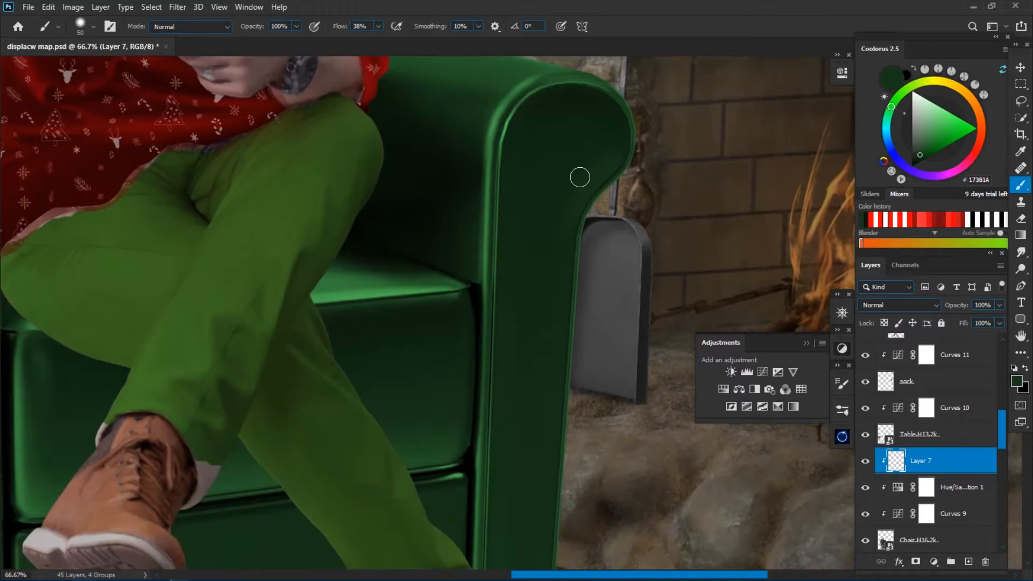
pyautogui.scroll(-1, 536, 217)
pyautogui.press(']')
pyautogui.press(']')
pyautogui.press(']')
pyautogui.press(']')
pyautogui.press(']')
pyautogui.press(']')
pyautogui.press(']')
pyautogui.moveTo(538, 262); pyautogui.dragTo(672, 210)
pyautogui.keyDown('alt'); pyautogui.click(672, 210); pyautogui.keyUp('alt')
pyautogui.keyDown('alt'); pyautogui.click(541, 186); pyautogui.keyUp('alt')
pyautogui.moveTo(570, 214); pyautogui.dragTo(514, 210)
# Paint dark shading into the seams between the table-side arm and the seat.
pyautogui.keyDown('alt'); pyautogui.click(289, 272); pyautogui.keyUp('alt')
pyautogui.moveTo(285, 273); pyautogui.dragTo(278, 385)
pyautogui.keyDown('alt'); pyautogui.click(276, 275); pyautogui.keyUp('alt')
pyautogui.keyDown('alt'); pyautogui.click(285, 396); pyautogui.keyUp('alt')
pyautogui.moveTo(275, 317)
pyautogui.mouseDown()
pyautogui.moveTo(294, 384)
pyautogui.moveTo(291, 269)
pyautogui.mouseUp()
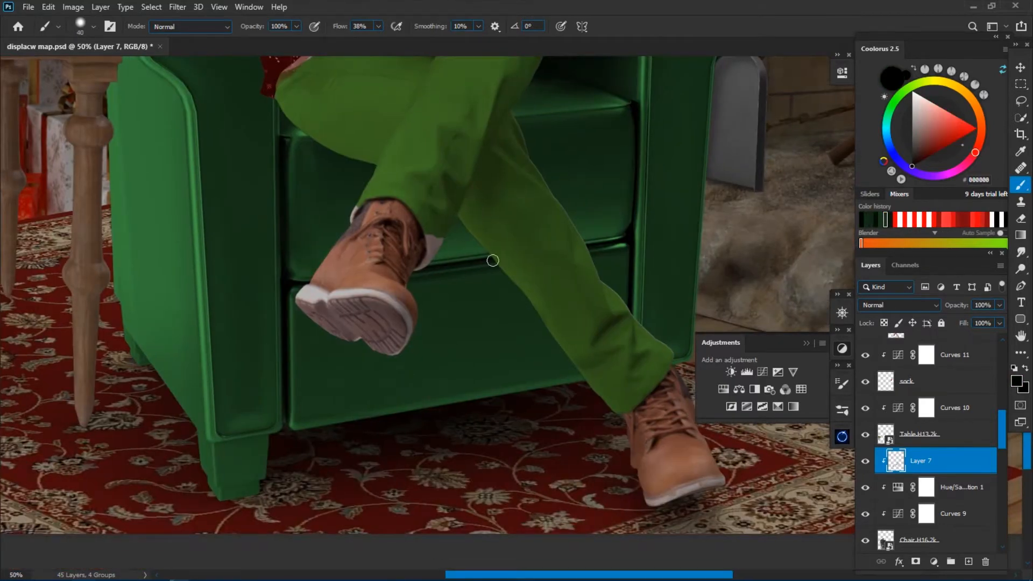
# Try shading the chair's lower front panel with a larger brush.
pyautogui.keyDown('alt'); pyautogui.click(436, 380); pyautogui.keyUp('alt')
pyautogui.press(']')
pyautogui.press(']')
pyautogui.press(']')
pyautogui.press(']')
pyautogui.moveTo(449, 407); pyautogui.dragTo(545, 391)
pyautogui.hotkey('ctrl', 'z')
# Paint the table-side armrest in dark green (#1A301D), using a larger brush on its front panel and a smaller one along the rim.
pyautogui.moveTo(188, 188); pyautogui.dragTo(247, 400)
pyautogui.press('[')
pyautogui.press('[')
pyautogui.press('[')
pyautogui.press('[')
pyautogui.press('[')
pyautogui.keyDown('alt'); pyautogui.click(250, 183); pyautogui.keyUp('alt')
pyautogui.keyDown('alt'); pyautogui.click(315, 202); pyautogui.keyUp('alt')
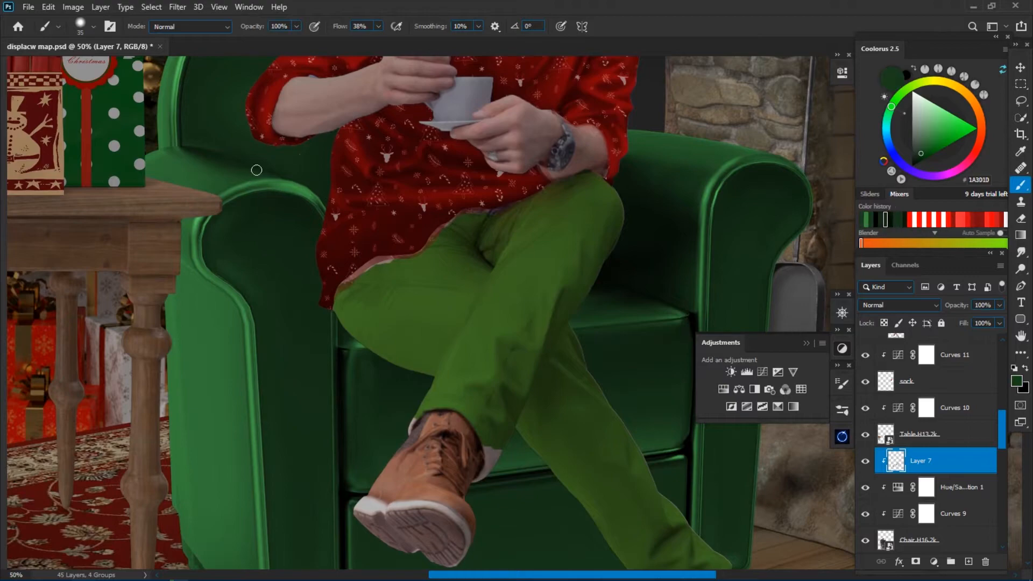
pyautogui.moveTo(292, 193); pyautogui.dragTo(309, 195)
pyautogui.moveTo(252, 149); pyautogui.dragTo(300, 224)
pyautogui.keyDown('alt'); pyautogui.click(300, 224); pyautogui.keyUp('alt')
pyautogui.moveTo(258, 115); pyautogui.dragTo(258, 246)
# Refine the seat cushion's edges and creases with small dark green brush strokes.
pyautogui.moveTo(683, 318); pyautogui.dragTo(439, 240)
pyautogui.press('[')
pyautogui.press('[')
pyautogui.keyDown('alt'); pyautogui.click(514, 286); pyautogui.keyUp('alt')
pyautogui.keyDown('alt'); pyautogui.click(495, 394); pyautogui.keyUp('alt')
pyautogui.press('[')
pyautogui.moveTo(499, 352)
pyautogui.mouseDown()
pyautogui.moveTo(499, 442)
pyautogui.moveTo(501, 312)
pyautogui.moveTo(538, 334)
pyautogui.mouseUp()
pyautogui.keyDown('alt'); pyautogui.click(544, 402); pyautogui.keyUp('alt')
# Blend green (#225826) into the chair's seat cushion and lower front panel, enlarging the brush to 175.
pyautogui.hotkey('ctrl', '-')
pyautogui.hotkey('ctrl', '-')
pyautogui.press(']')
pyautogui.press(']')
pyautogui.press(']')
pyautogui.press(']')
pyautogui.press(']')
pyautogui.press(']')
pyautogui.press(']')
pyautogui.hotkey('ctrl', '+')
pyautogui.hotkey('ctrl', '+')
pyautogui.hotkey('ctrl', '+')
pyautogui.press('[')
pyautogui.press('[')
pyautogui.press('[')
pyautogui.press('[')
pyautogui.press('[')
pyautogui.press('[')
pyautogui.press('[')
pyautogui.press('[')
pyautogui.press('[')
pyautogui.press('[')
pyautogui.keyDown('alt'); pyautogui.click(544, 333); pyautogui.keyUp('alt')
pyautogui.hotkey('ctrl', '-')
pyautogui.press(']')
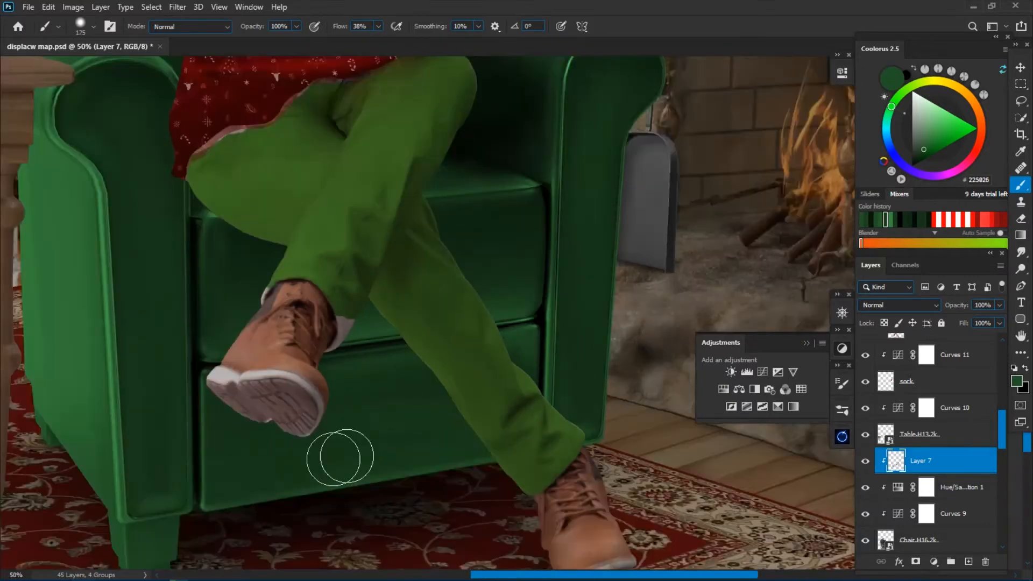
# Paint the table-side arm's front panel in dark green (#102812), starting with a 45 px brush and enlarging it for softer shading.
pyautogui.keyDown('alt'); pyautogui.click(181, 136); pyautogui.keyUp('alt')
pyautogui.press(']')
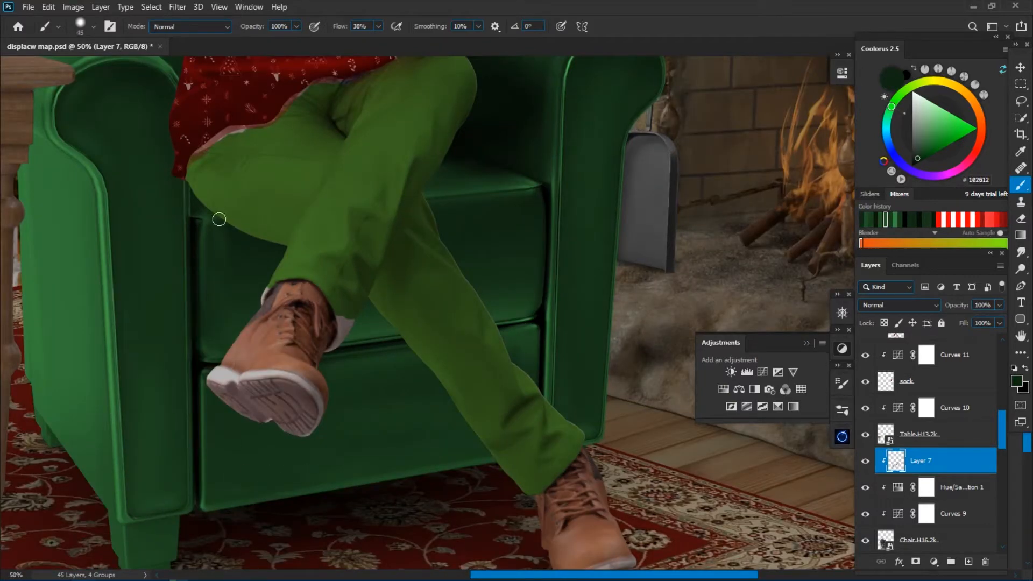
pyautogui.moveTo(59, 123)
pyautogui.mouseDown()
pyautogui.moveTo(111, 314)
pyautogui.moveTo(196, 493)
pyautogui.mouseUp()
pyautogui.press(']')
pyautogui.press(']')
pyautogui.press(']')
pyautogui.press(']')
pyautogui.keyDown('alt'); pyautogui.click(139, 280); pyautogui.keyUp('alt')
pyautogui.keyDown('alt'); pyautogui.click(163, 260); pyautogui.keyUp('alt')
# Deepen the green shading around the seat and lower front, and compare the chair with Layer 7 hidden and shown.
pyautogui.moveTo(525, 346); pyautogui.dragTo(278, 240)
pyautogui.hotkey('ctrl', '+')
pyautogui.hotkey('ctrl', '+')
pyautogui.keyDown('alt'); pyautogui.click(333, 248); pyautogui.keyUp('alt')
pyautogui.press(']')
pyautogui.press(']')
pyautogui.press(']')
pyautogui.press(']')
pyautogui.press(']')
pyautogui.keyDown('alt'); pyautogui.click(291, 423); pyautogui.keyUp('alt')
pyautogui.press('[')
pyautogui.hotkey('ctrl', '0')
pyautogui.click(865, 462)
pyautogui.click(865, 461)
# Soften the shading on the chair's arms and seat with broad strokes in sampled greens such as #275B2C, enlarging the brush to 250.
pyautogui.moveTo(499, 424); pyautogui.dragTo(501, 328)
pyautogui.hotkey('ctrl', '+')
pyautogui.hotkey('ctrl', '+')
pyautogui.keyDown('alt'); pyautogui.click(401, 357); pyautogui.keyUp('alt')
pyautogui.press(']')
pyautogui.press(']')
pyautogui.press(']')
pyautogui.moveTo(293, 362)
pyautogui.mouseDown()
pyautogui.moveTo(249, 276)
pyautogui.moveTo(256, 321)
pyautogui.mouseUp()
pyautogui.moveTo(608, 312); pyautogui.dragTo(604, 393)
pyautogui.keyDown('alt'); pyautogui.click(397, 148); pyautogui.keyUp('alt')
pyautogui.press(']')
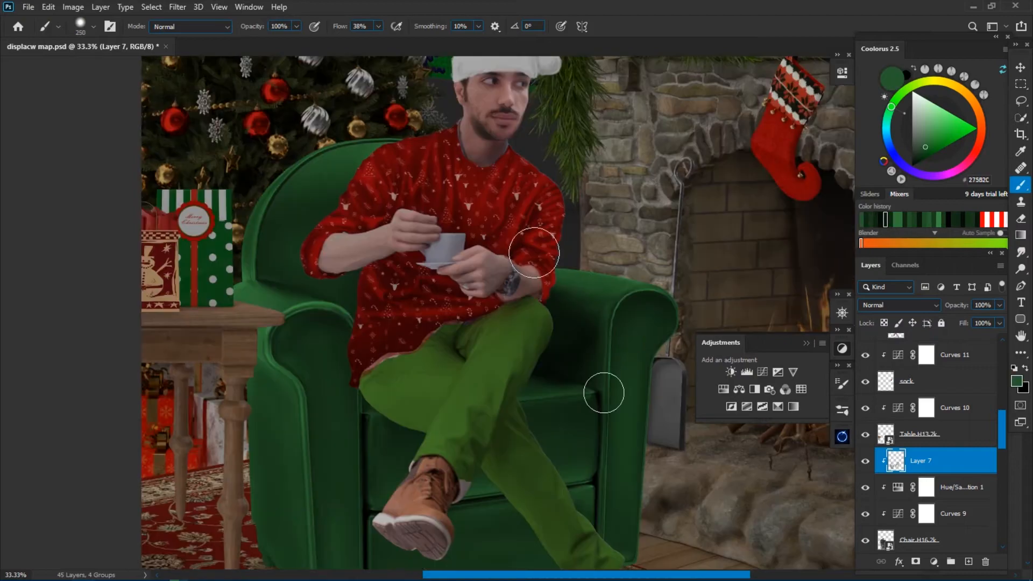
# Touch up the chair with a 200 px brush, compare it with Layer 7 hidden and shown, and save the document.
pyautogui.press('[')
pyautogui.hotkey('ctrl', '-')
pyautogui.hotkey('ctrl', '0')
pyautogui.keyDown('alt'); pyautogui.click(544, 389); pyautogui.keyUp('alt')
pyautogui.click(865, 462)
pyautogui.click(865, 462)
pyautogui.hotkey('ctrl', 's')
# Collapse the model group and outline stray edges of the man's cutout with the Pen tool, working on the group's mask.
pyautogui.hotkey('ctrl', '+')
pyautogui.hotkey('ctrl', '+')
pyautogui.moveTo(484, 403); pyautogui.dragTo(598, 302)
pyautogui.scroll(3, 924, 451)
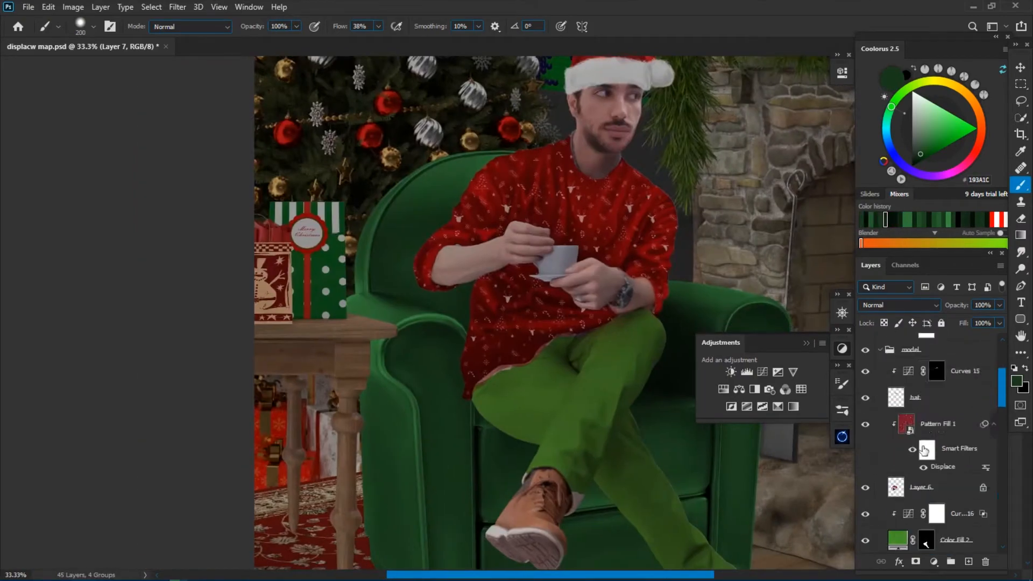
pyautogui.click(881, 350)
pyautogui.click(866, 376)
pyautogui.press('p')
pyautogui.hotkey('ctrl', '+')
pyautogui.hotkey('ctrl', '+')
pyautogui.hotkey('ctrl', '+')
pyautogui.click(512, 184)
pyautogui.moveTo(528, 279); pyautogui.dragTo(531, 348)
pyautogui.click(438, 216)
pyautogui.click(866, 376)
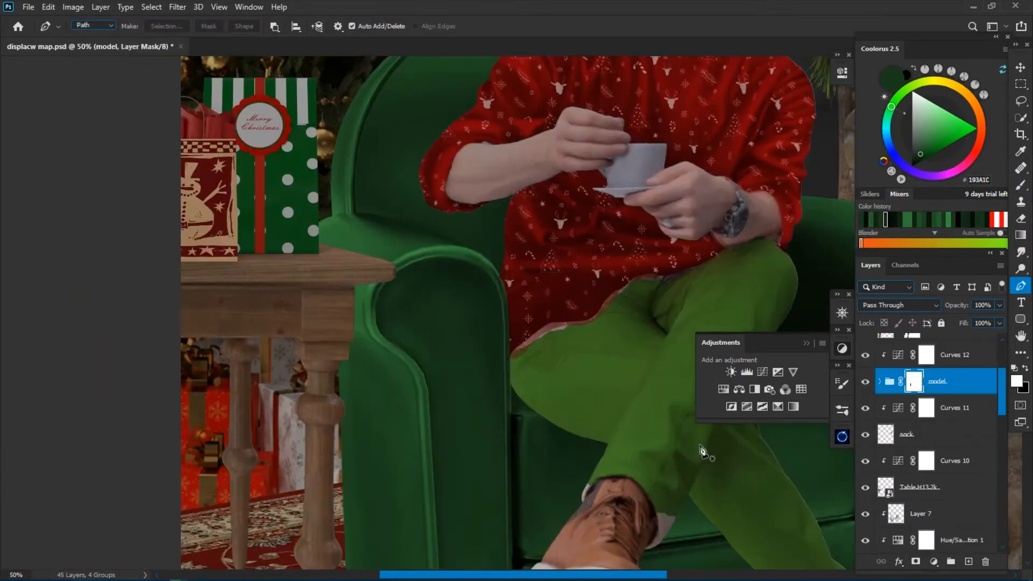
# Turn a pen path along the man's cutout into a selection, clear that area from the model group's mask and deselect.
pyautogui.hotkey('ctrl', '+')
pyautogui.hotkey('ctrl', '+')
pyautogui.click(438, 120)
pyautogui.click(483, 211)
pyautogui.hotkey('ctrl', 'Return')
pyautogui.press('Delete')
pyautogui.hotkey('ctrl', 'd')
pyautogui.hotkey('ctrl', '0')
# Add a new layer above Curves 12 and clip it to the model group.
pyautogui.hotkey('ctrl', '+')
pyautogui.hotkey('ctrl', '+')
pyautogui.hotkey('ctrl', '+')
pyautogui.scroll(1, 967, 383)
pyautogui.click(967, 384)
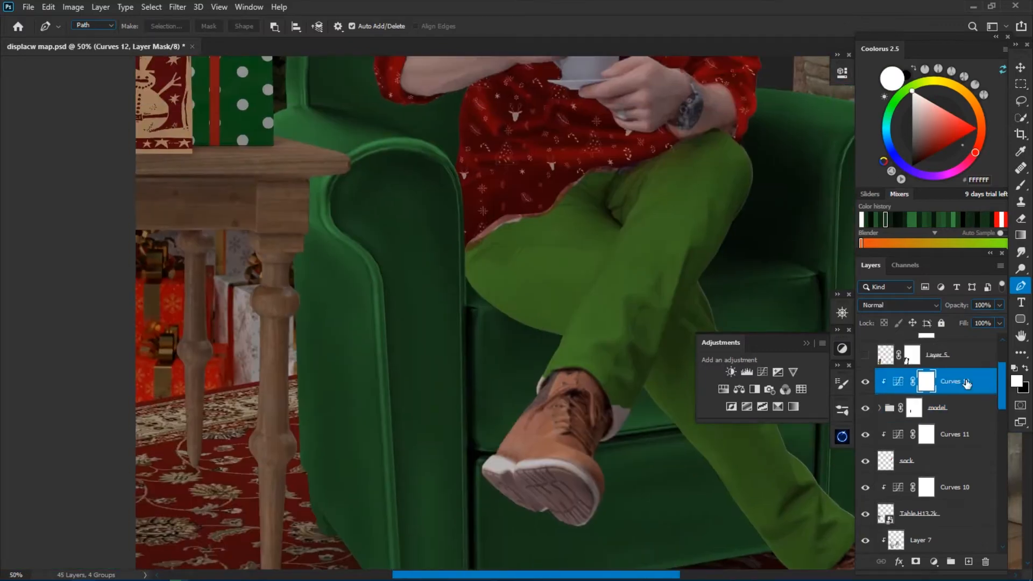
pyautogui.click(969, 562)
pyautogui.hotkey('ctrl', 'alt', 'g')
# Paint a soft black shadow over the underside of the man's thigh, using a large brush at 14% flow.
pyautogui.press('b')
pyautogui.hotkey('ctrl', '-')
pyautogui.press('x')
pyautogui.press(']')
pyautogui.hotkey('ctrl', '-')
pyautogui.hotkey('ctrl', '-')
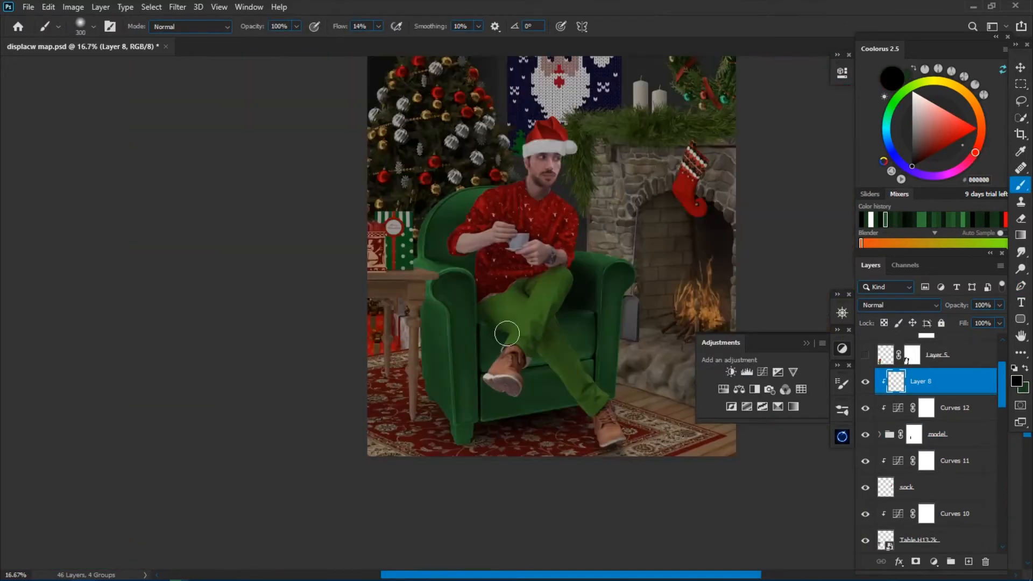
pyautogui.hotkey('ctrl', '+')
pyautogui.press('[')
pyautogui.moveTo(483, 341); pyautogui.dragTo(503, 349)
# Erase the excess shadow from the front leg with a small eraser at 22% flow and slightly lower Layer 8's opacity.
pyautogui.press('e')
pyautogui.hotkey('ctrl', '+')
# Add a new layer above Layer 7 and paint a soft black shadow on the chair beneath the thigh with a 150 px brush.
pyautogui.hotkey('ctrl', '+')
pyautogui.hotkey('ctrl', '+')
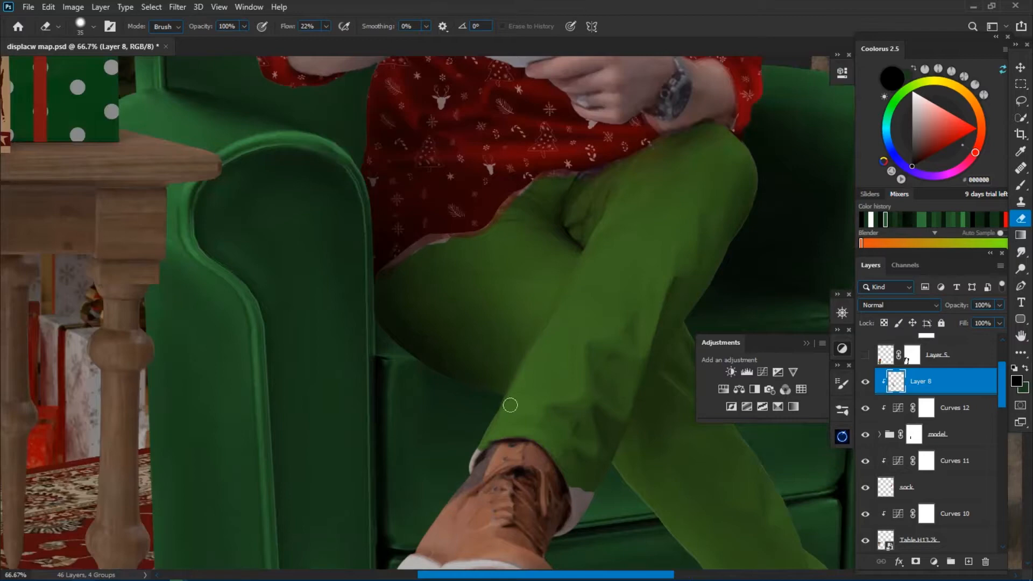
pyautogui.hotkey('ctrl', '-')
pyautogui.hotkey('ctrl', '-')
pyautogui.hotkey('ctrl', '-')
pyautogui.hotkey('ctrl', '-')
pyautogui.moveTo(954, 305); pyautogui.dragTo(947, 305)
pyautogui.moveTo(1002, 398); pyautogui.dragTo(1002, 421)
pyautogui.click(936, 446)
pyautogui.click(969, 562)
pyautogui.press('b')
# Extend the black shadow over the chair around the man's legs, enlarging the brush to 250.
pyautogui.hotkey('ctrl', '+')
pyautogui.hotkey('ctrl', '+')
pyautogui.hotkey('ctrl', '+')
pyautogui.hotkey('ctrl', '-')
pyautogui.press('[')
pyautogui.press('[')
pyautogui.press('[')
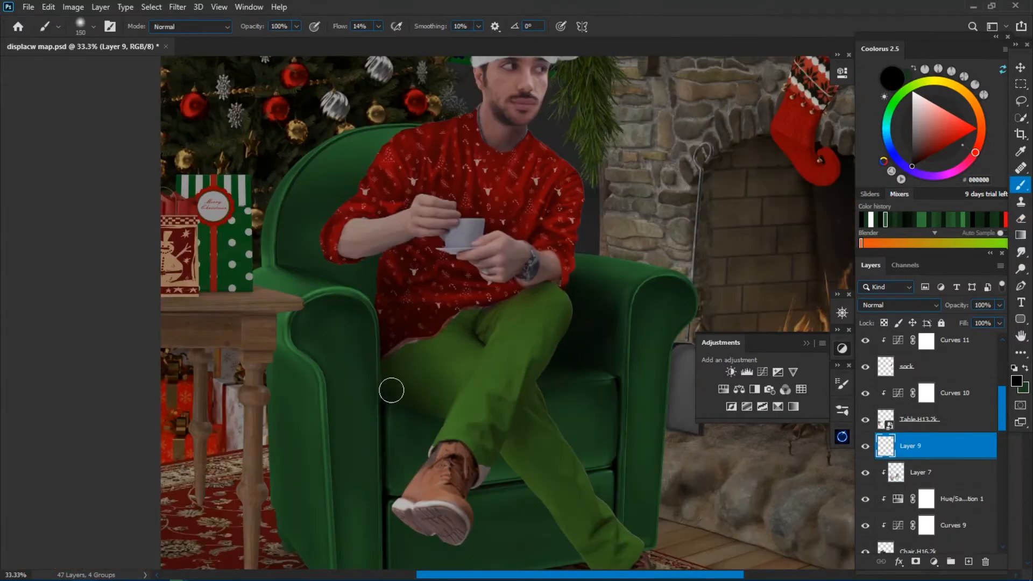
pyautogui.hotkey('ctrl', '+')
pyautogui.hotkey('ctrl', '-')
pyautogui.press(']')
pyautogui.press(']')
pyautogui.hotkey('ctrl', '-')
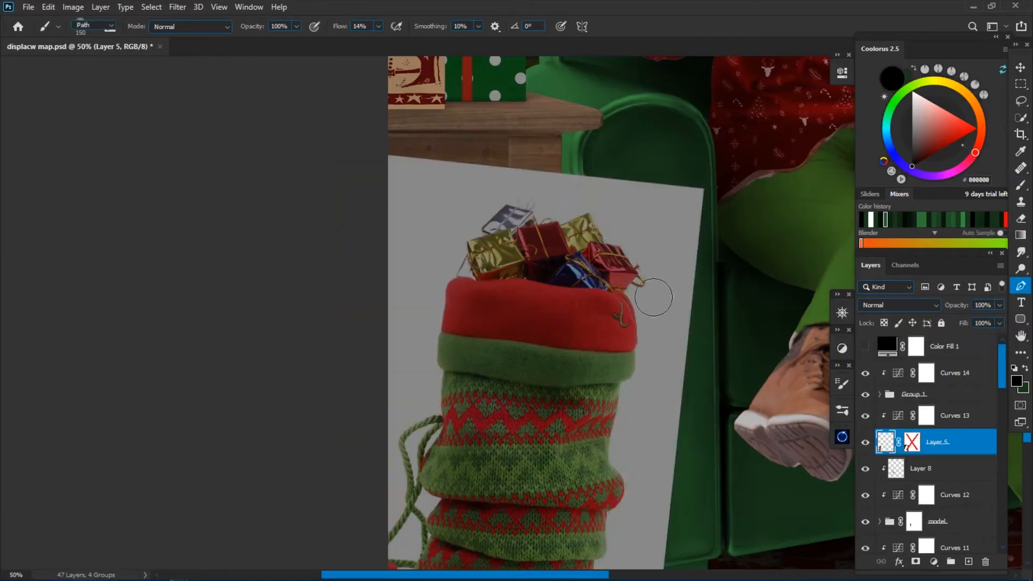
# Trace the fireplace-side edge of the gifts and knitted sack on Layer 5 with the Pen tool.
pyautogui.hotkey('ctrl', '+')
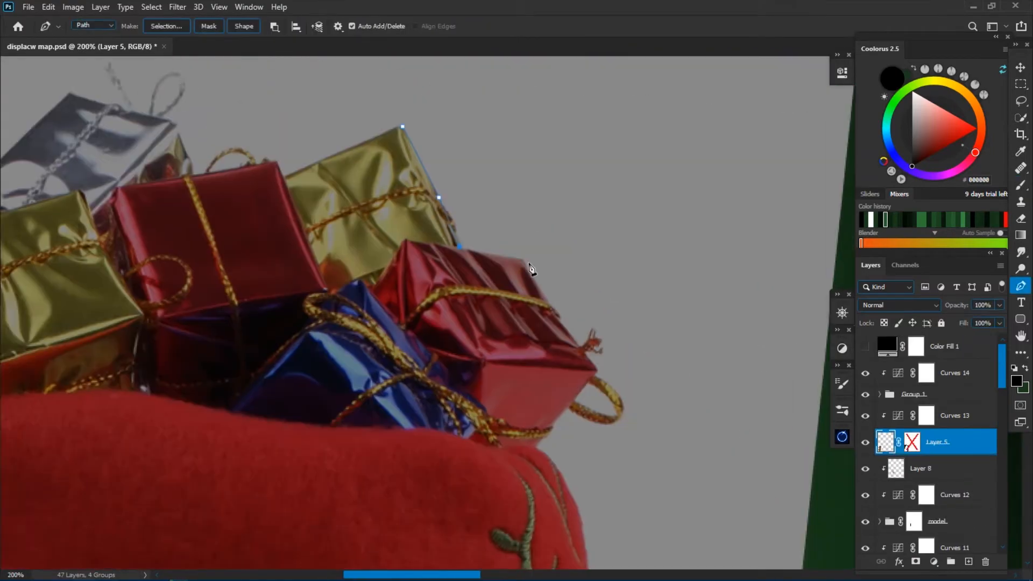
pyautogui.hotkey('ctrl', '+')
pyautogui.hotkey('ctrl', '-')
pyautogui.click(520, 365)
pyautogui.click(528, 224)
pyautogui.click(502, 230)
pyautogui.click(486, 318)
pyautogui.moveTo(461, 386); pyautogui.dragTo(435, 395)
pyautogui.click(486, 374)
# Continue the pen path around the knitted sack's base and the red pompom at the image edge.
pyautogui.click(455, 469)
pyautogui.moveTo(414, 522); pyautogui.dragTo(388, 531)
pyautogui.moveTo(404, 393); pyautogui.dragTo(323, 383)
pyautogui.click(313, 375)
pyautogui.click(390, 399)
pyautogui.click(361, 371)
pyautogui.moveTo(381, 511); pyautogui.dragTo(363, 512)
pyautogui.click(378, 385)
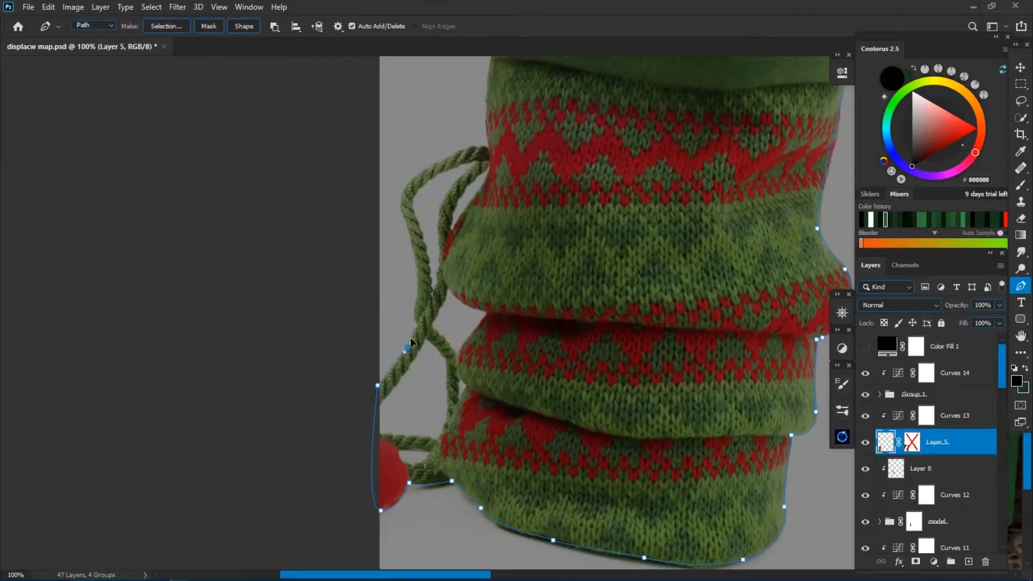
# Continue the pen path along the twisted cord and up the sack's outer side to the gold gift.
pyautogui.moveTo(475, 156); pyautogui.dragTo(479, 152)
pyautogui.click(488, 151)
pyautogui.moveTo(490, 151); pyautogui.dragTo(441, 352)
pyautogui.click(444, 261)
pyautogui.moveTo(433, 190); pyautogui.dragTo(407, 346)
pyautogui.click(419, 281)
pyautogui.click(455, 228)
pyautogui.moveTo(480, 237); pyautogui.dragTo(460, 316)
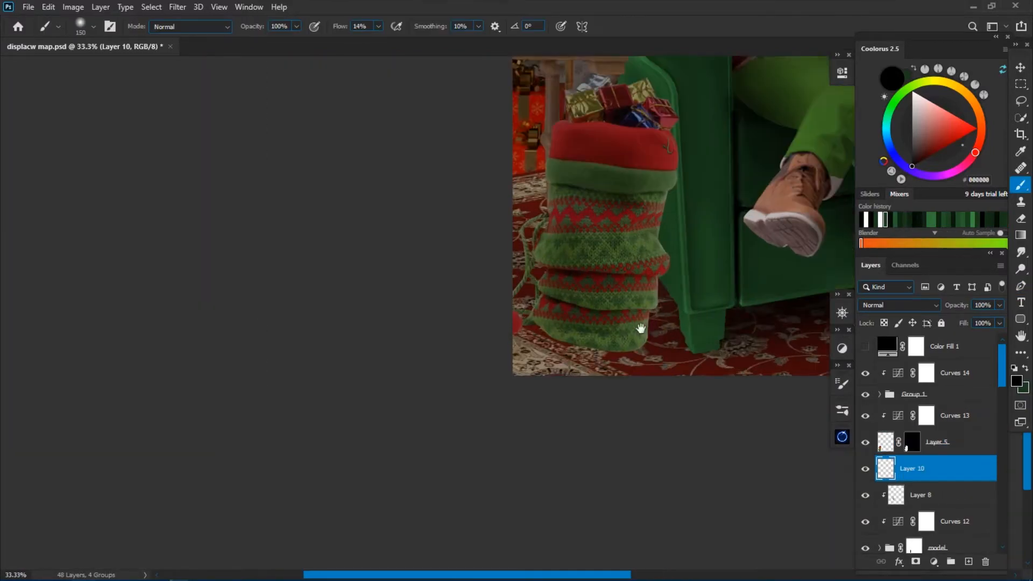
pyautogui.scroll(3, 490, 365)
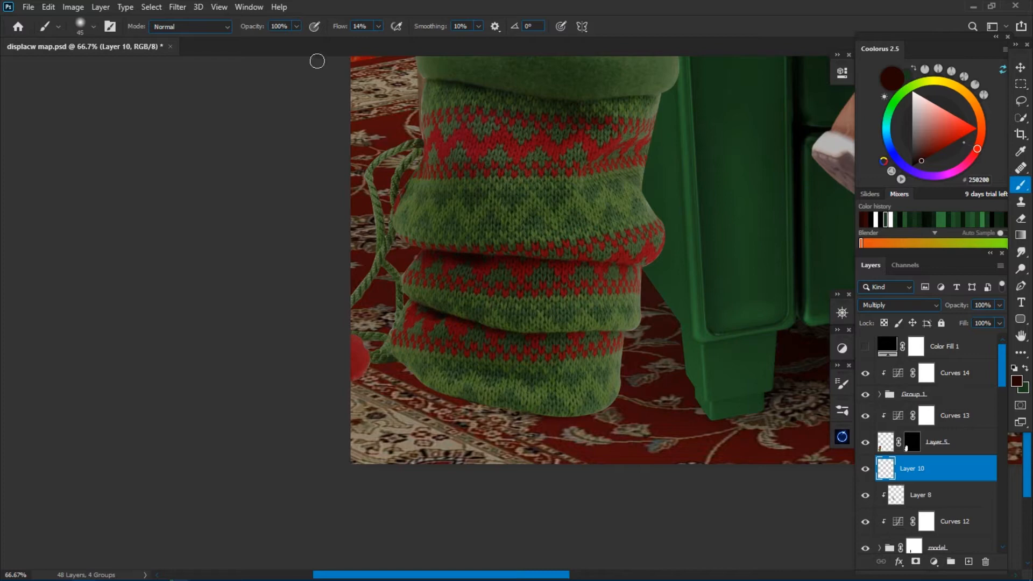
# Paint a dark red-brown (#250200) shadow on Multiply Layer 10 around the gift sack's base with an enlarged brush.
pyautogui.press(']')
pyautogui.press(']')
pyautogui.press(']')
pyautogui.press(']')
pyautogui.press(']')
pyautogui.press(']')
pyautogui.press(']')
pyautogui.press(']')
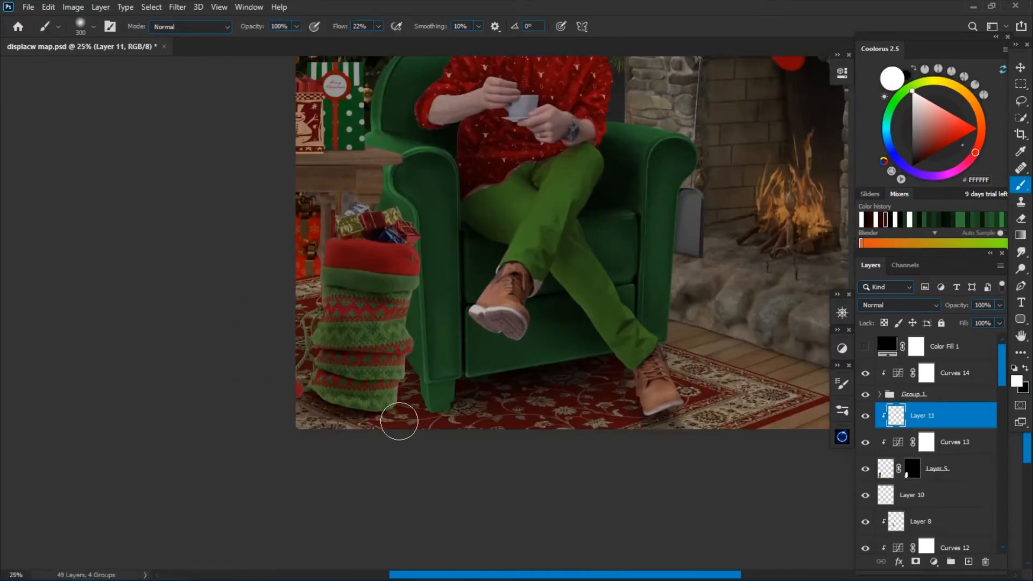
# Touch up the gift sack's shading beside the armchair with a smaller brush and compare the adjustment's visibility.
pyautogui.press('x')
pyautogui.press('[')
pyautogui.press('[')
pyautogui.press('[')
pyautogui.press('[')
pyautogui.press('[')
pyautogui.moveTo(399, 421); pyautogui.dragTo(370, 412)
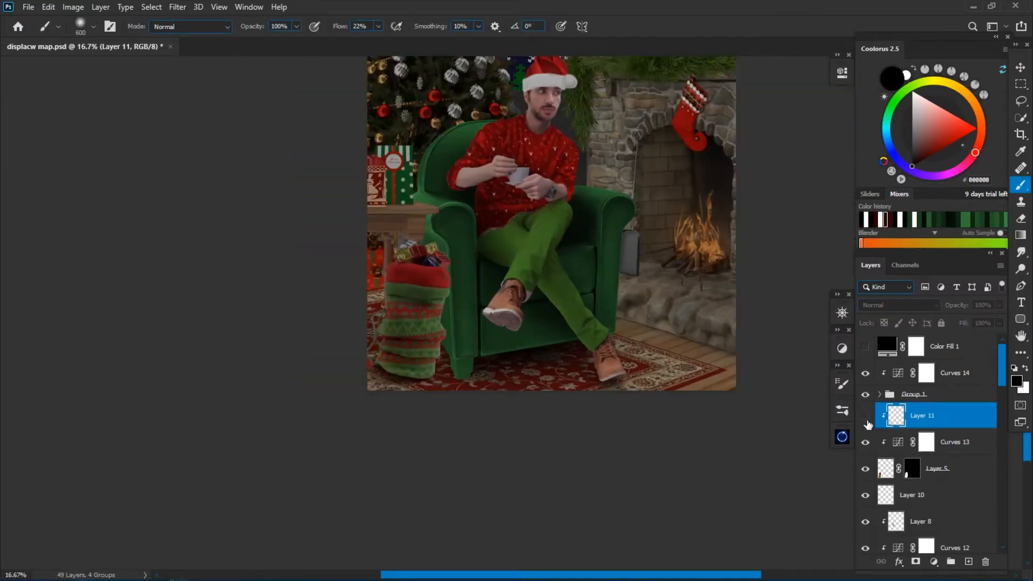
pyautogui.click(866, 417)
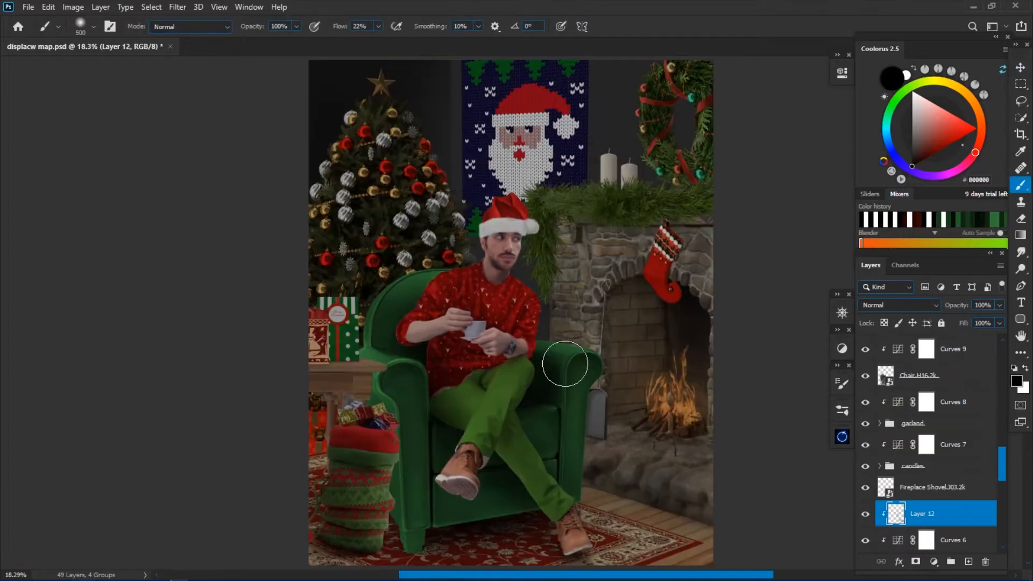
# Erase excess black shading from clipped Layer 12 on the fireplace beside the armchair.
pyautogui.press('e')
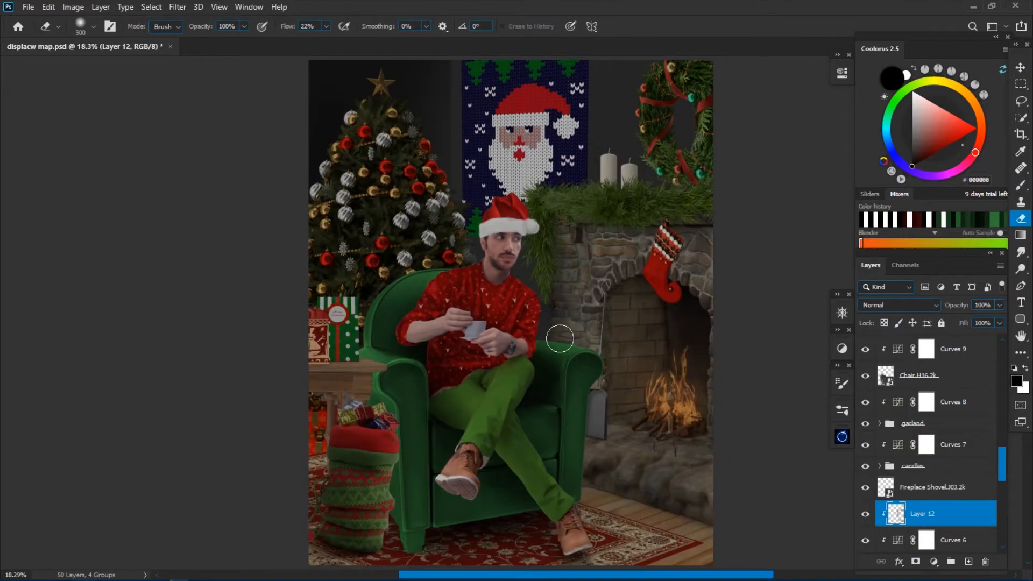
pyautogui.hotkey('ctrl', '-')
pyautogui.hotkey('ctrl', '-')
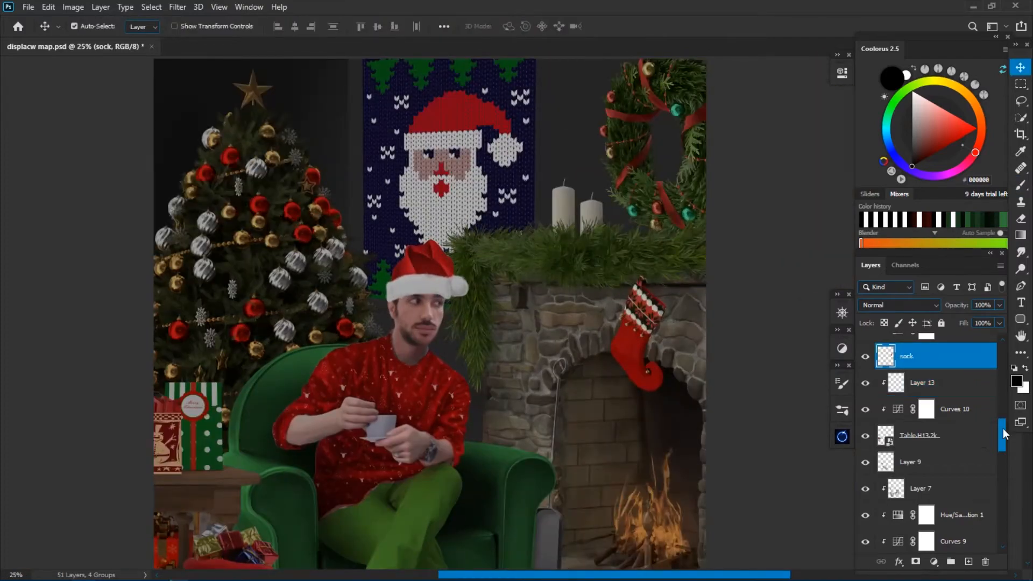
pyautogui.click(900, 305)
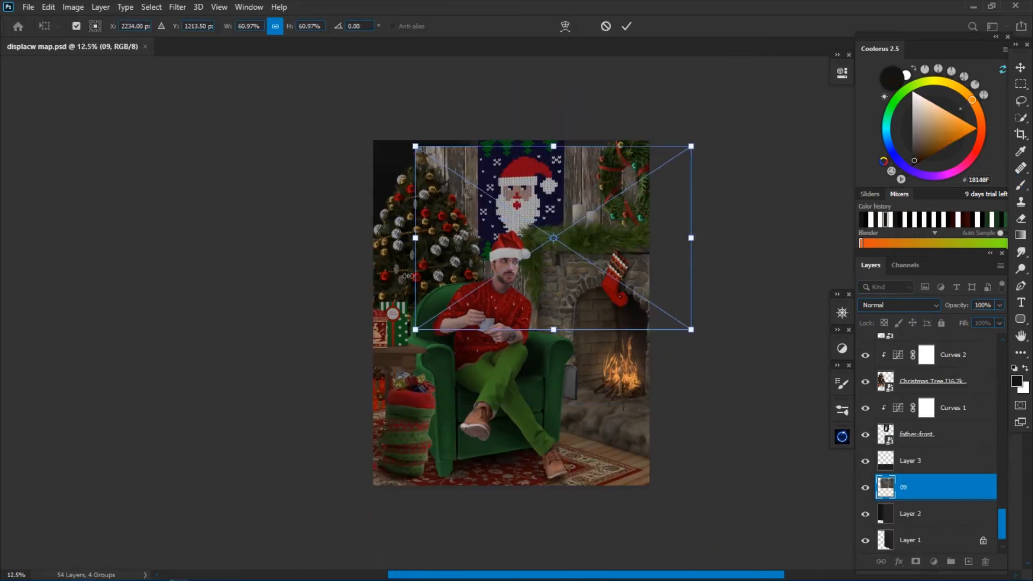
# Distort the wood-plank image 09 onto the back wall, duplicate it and hide both copies.
pyautogui.moveTo(508, 161); pyautogui.dragTo(568, 162)
pyautogui.rightClick(577, 250)
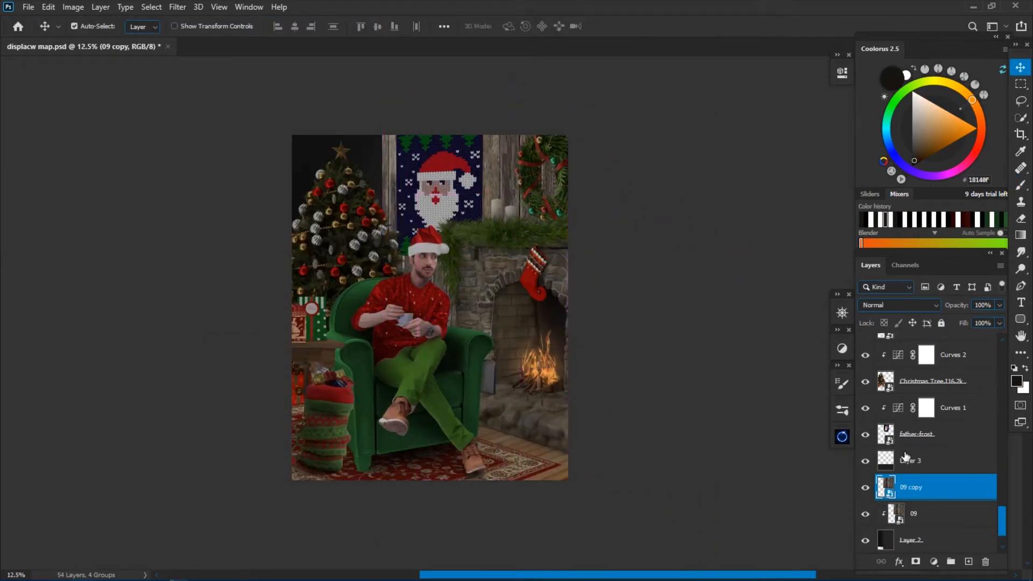
pyautogui.hotkey('ctrl', 'j')
pyautogui.moveTo(505, 167)
pyautogui.mouseDown()
pyautogui.moveTo(472, 166)
pyautogui.moveTo(505, 167)
pyautogui.mouseUp()
pyautogui.moveTo(865, 435); pyautogui.dragTo(865, 462)
# Mask wood texture 09 to the fireplace-side wall and distort the inversely masked 09 copy across the wall behind the tree.
pyautogui.press('m')
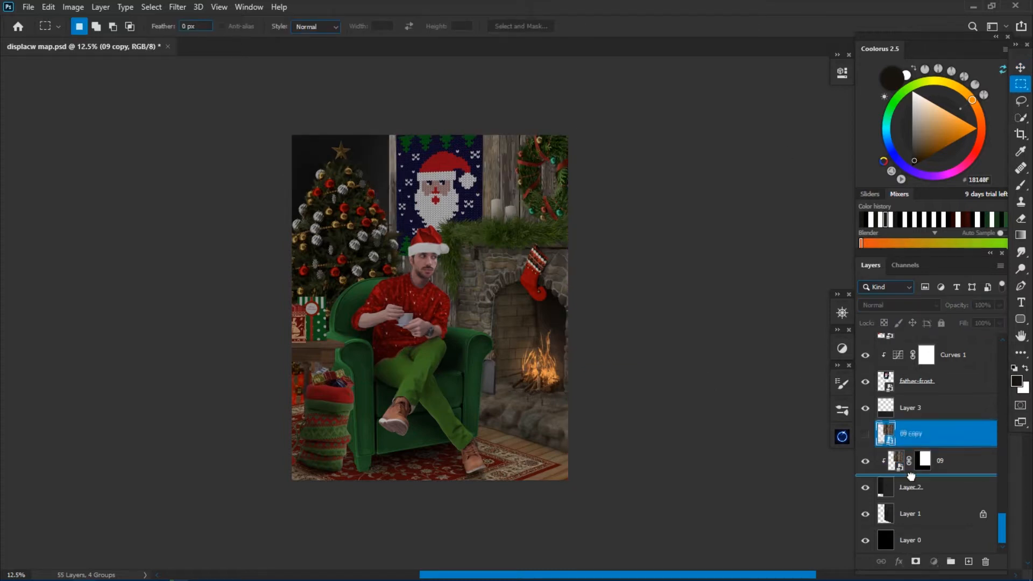
pyautogui.hotkey('ctrl', '[')
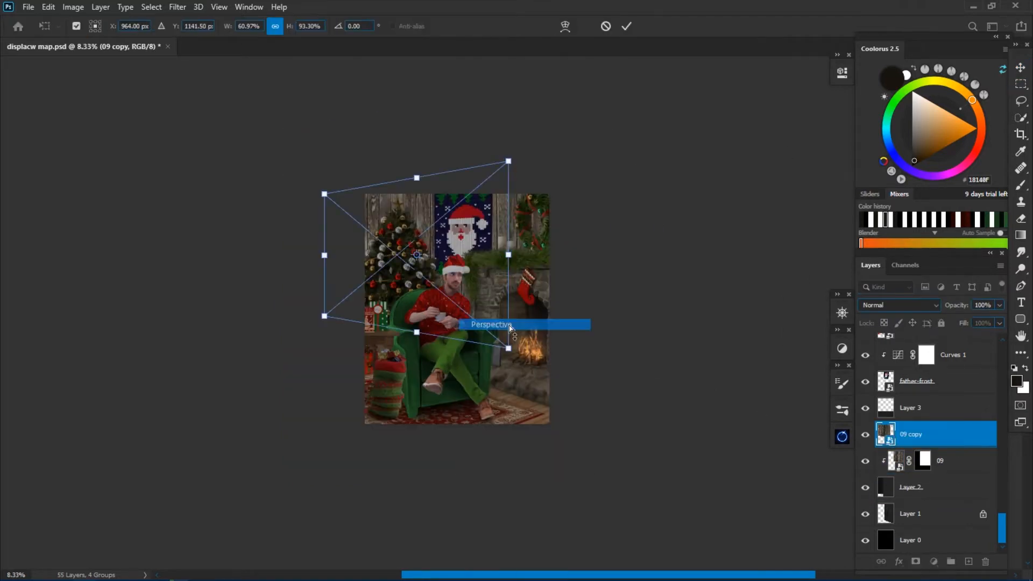
pyautogui.moveTo(325, 189); pyautogui.dragTo(328, 170)
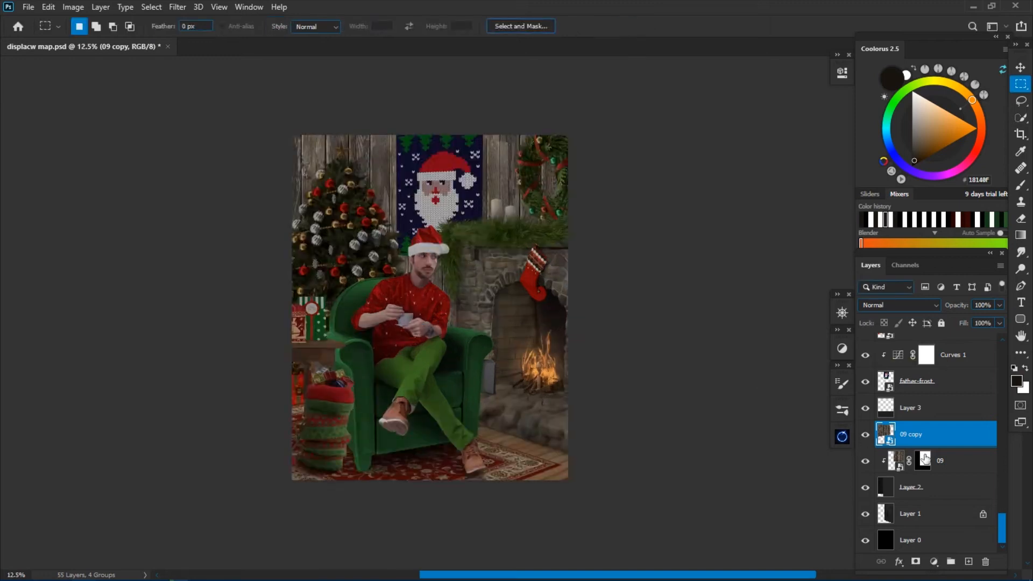
pyautogui.moveTo(925, 458); pyautogui.dragTo(912, 434)
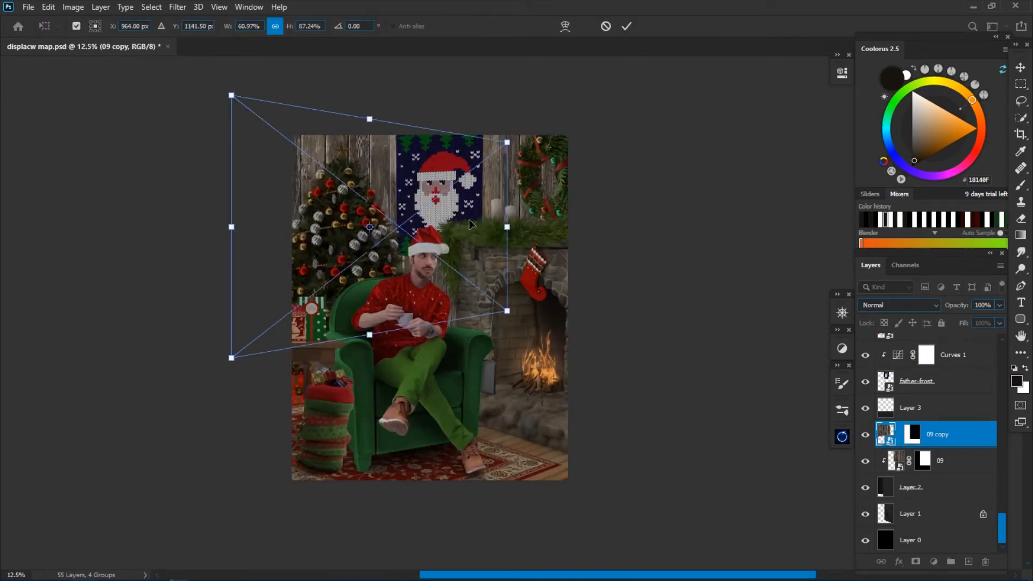
pyautogui.moveTo(230, 206); pyautogui.dragTo(190, 207)
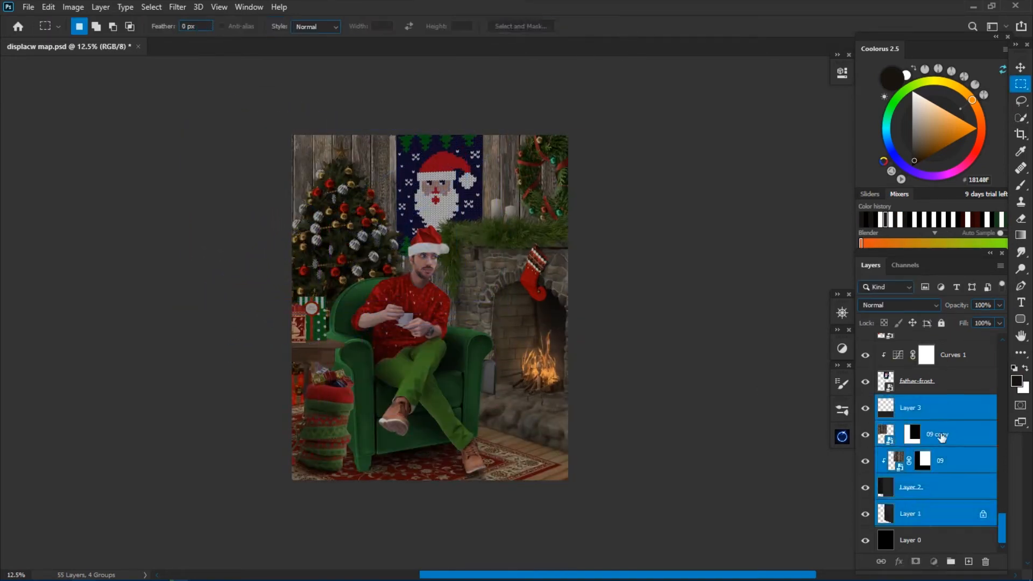
# Add Layer 16 clipped to 09 copy, change its blend mode and set up default brush colors for shading the wall.
pyautogui.click(942, 438)
pyautogui.click(968, 562)
pyautogui.hotkey('ctrl', 'alt', 'g')
pyautogui.press('b')
pyautogui.press('d')
pyautogui.press('x')
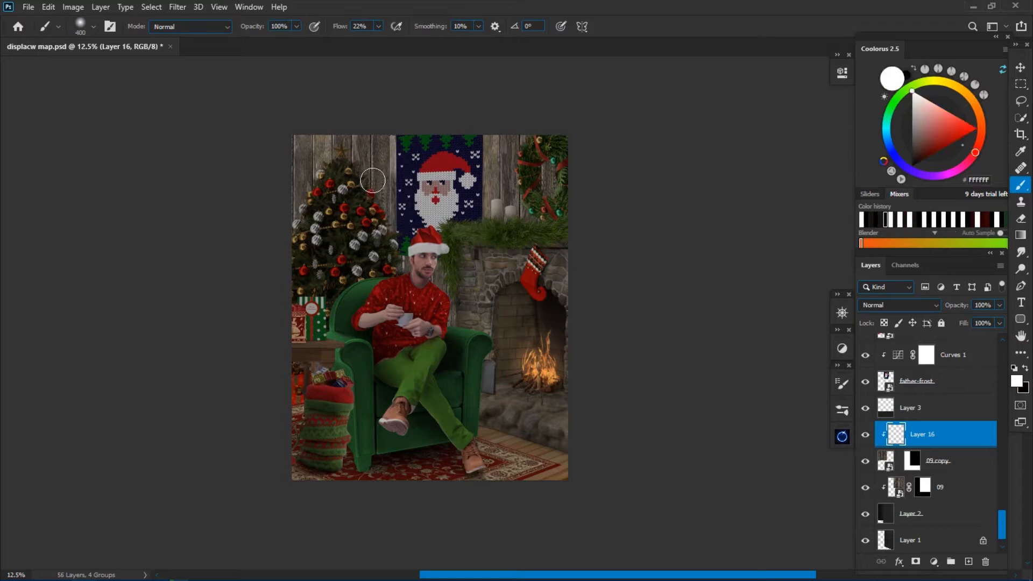
pyautogui.click(899, 306)
pyautogui.click(882, 422)
pyautogui.press('x')
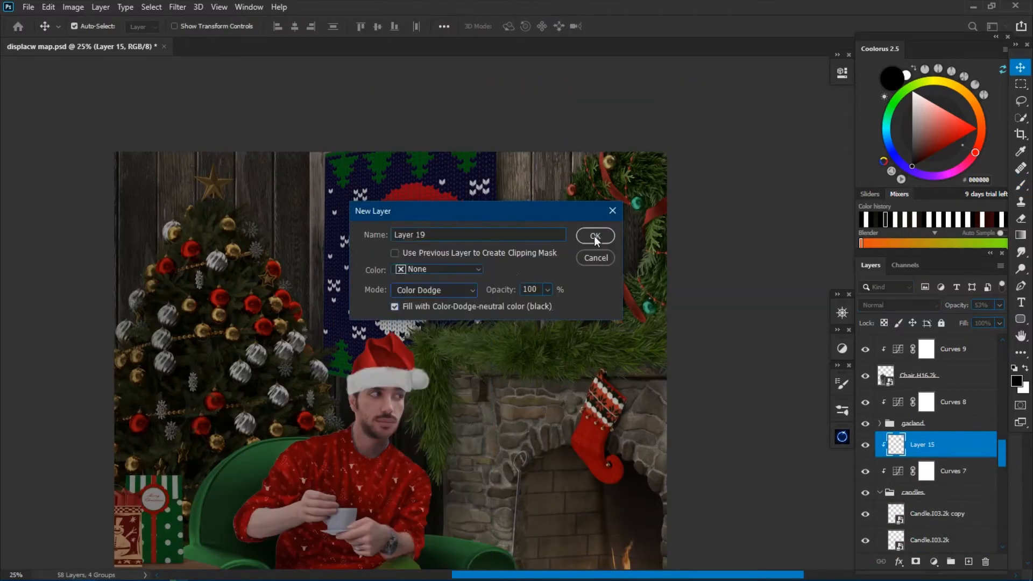
# Create Layer 19 in Color Dodge filled with neutral black, paint orange glows above both candles and reduce its fill slightly.
pyautogui.click(594, 236)
pyautogui.press('b')
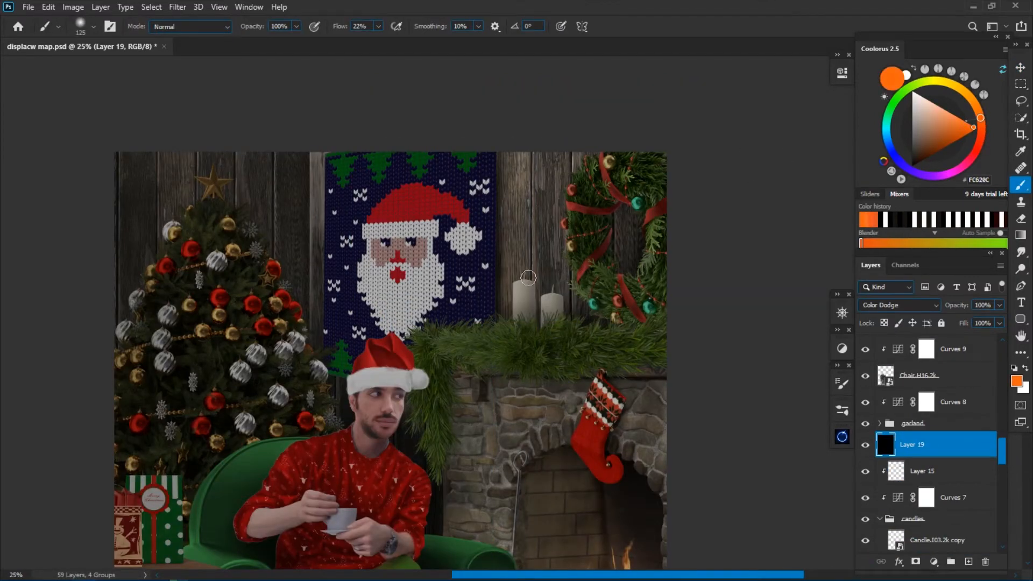
pyautogui.click(971, 98)
pyautogui.click(525, 272)
pyautogui.click(554, 285)
pyautogui.click(981, 125)
pyautogui.click(524, 270)
pyautogui.click(555, 283)
pyautogui.click(971, 98)
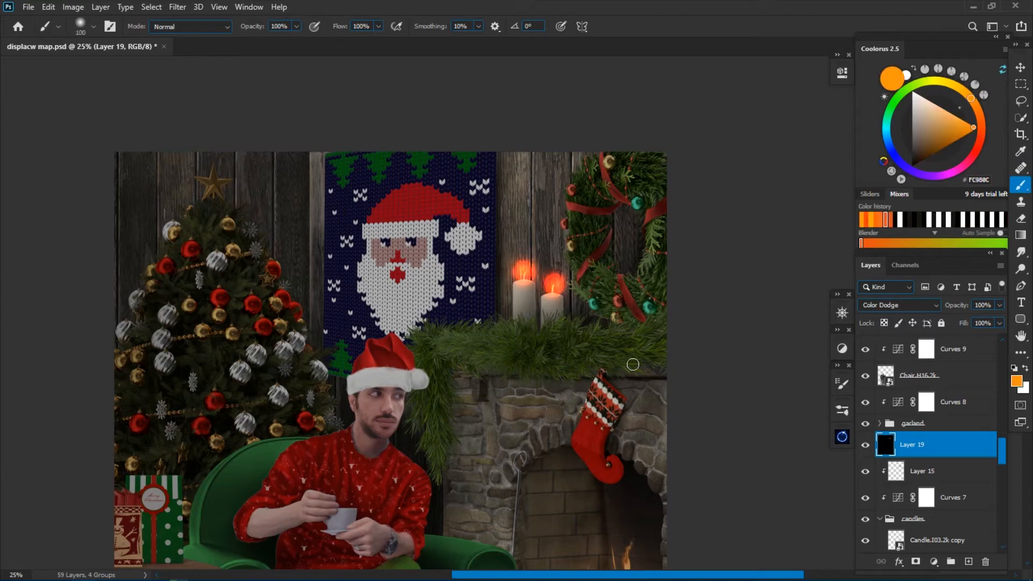
pyautogui.moveTo(947, 326); pyautogui.dragTo(943, 326)
# Create Layer 20 above the candle glow layer and adjust the brush settings for painting flames.
pyautogui.hotkey('ctrl', '-')
pyautogui.hotkey('ctrl', '-')
pyautogui.hotkey('ctrl', '+')
pyautogui.hotkey('ctrl', '+')
pyautogui.hotkey('ctrl', '+')
pyautogui.hotkey('ctrl', 'shift', 'n')
pyautogui.click(842, 411)
pyautogui.click(657, 276)
pyautogui.click(808, 21)
# Paint a yellow flame with a paler core on the shorter candle using a small brush.
pyautogui.hotkey('ctrl', '+')
pyautogui.click(955, 85)
pyautogui.press('[')
pyautogui.press('[')
pyautogui.moveTo(530, 295); pyautogui.dragTo(532, 251)
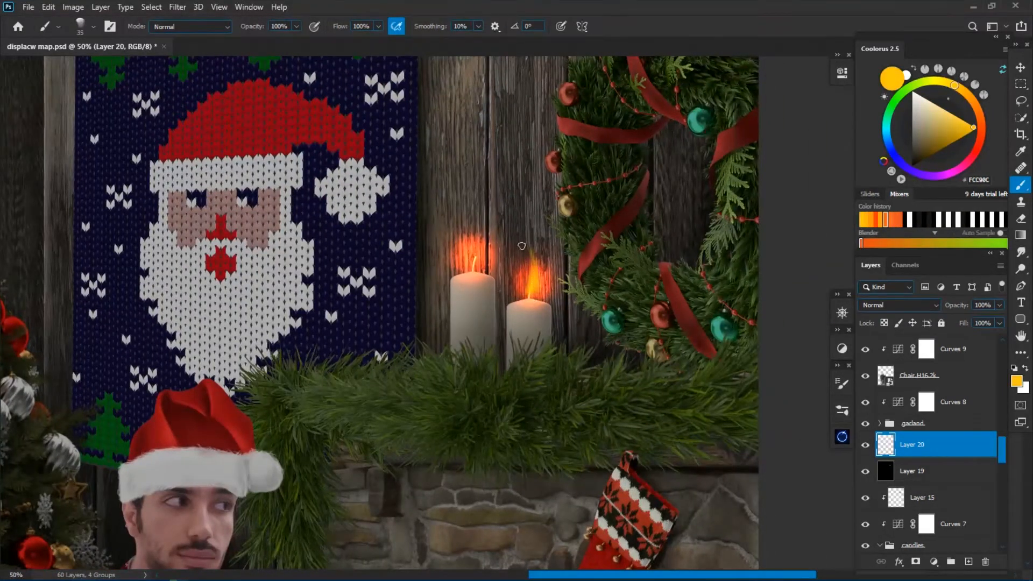
pyautogui.click(941, 112)
pyautogui.moveTo(529, 296); pyautogui.dragTo(534, 276)
# Paint a warm yellow flame on the taller candle with a slightly larger brush and pick a pale core color.
pyautogui.click(962, 90)
pyautogui.click(973, 128)
pyautogui.press(']')
pyautogui.press(']')
pyautogui.moveTo(474, 265); pyautogui.dragTo(482, 227)
pyautogui.click(942, 110)
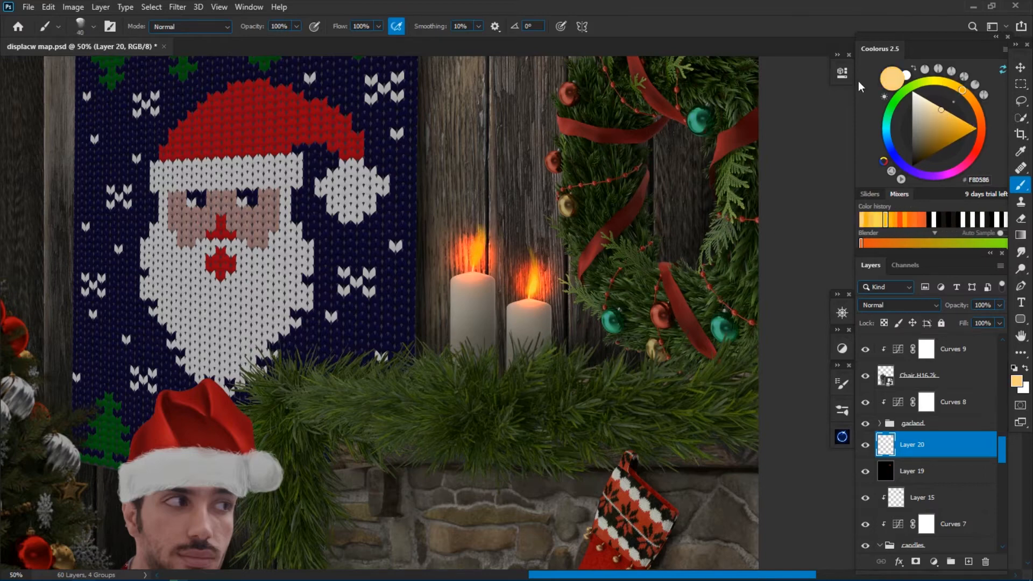
# Paint saturated orange over the shorter candle's flame with an enlarged brush.
pyautogui.click(978, 109)
pyautogui.click(975, 127)
pyautogui.press(']')
pyautogui.press(']')
pyautogui.press(']')
pyautogui.press(']')
pyautogui.press(']')
pyautogui.moveTo(529, 293); pyautogui.dragTo(531, 248)
pyautogui.hotkey('ctrl', '-')
pyautogui.hotkey('ctrl', '-')
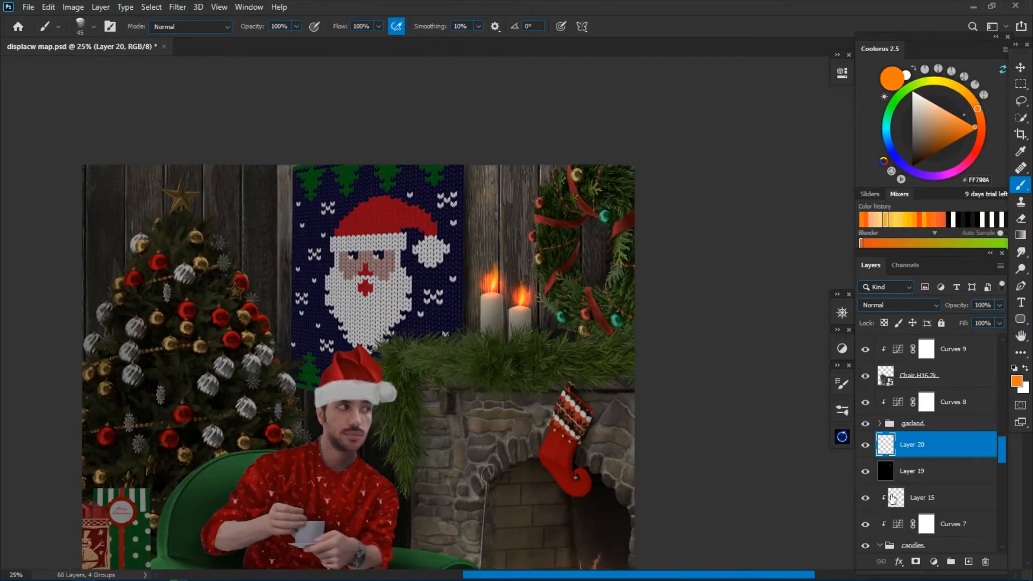
# Move Layer 19 above Layer 20 and slightly reduce its fill.
pyautogui.moveTo(927, 472); pyautogui.dragTo(925, 437)
pyautogui.hotkey('ctrl', '+')
pyautogui.moveTo(964, 324)
pyautogui.mouseDown()
pyautogui.moveTo(1006, 317)
pyautogui.moveTo(960, 325)
pyautogui.mouseUp()
# Add Layer 21 with a soft orange glow around the candle flames, set to Color Dodge at 78% fill.
pyautogui.click(968, 561)
pyautogui.click(900, 306)
pyautogui.click(888, 386)
pyautogui.click(981, 119)
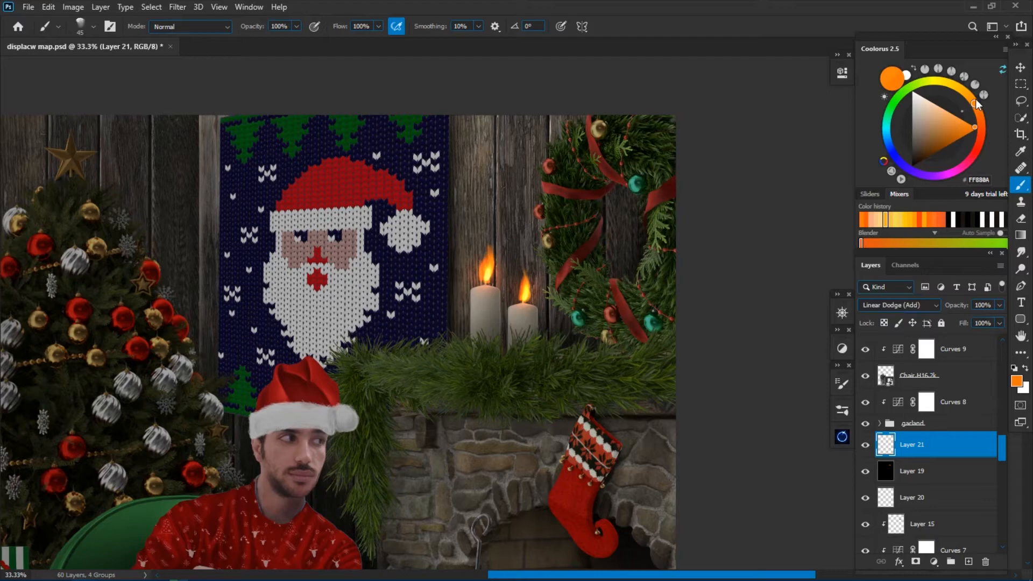
pyautogui.rightClick(499, 270)
pyautogui.click(900, 305)
pyautogui.click(937, 472)
pyautogui.click(937, 445)
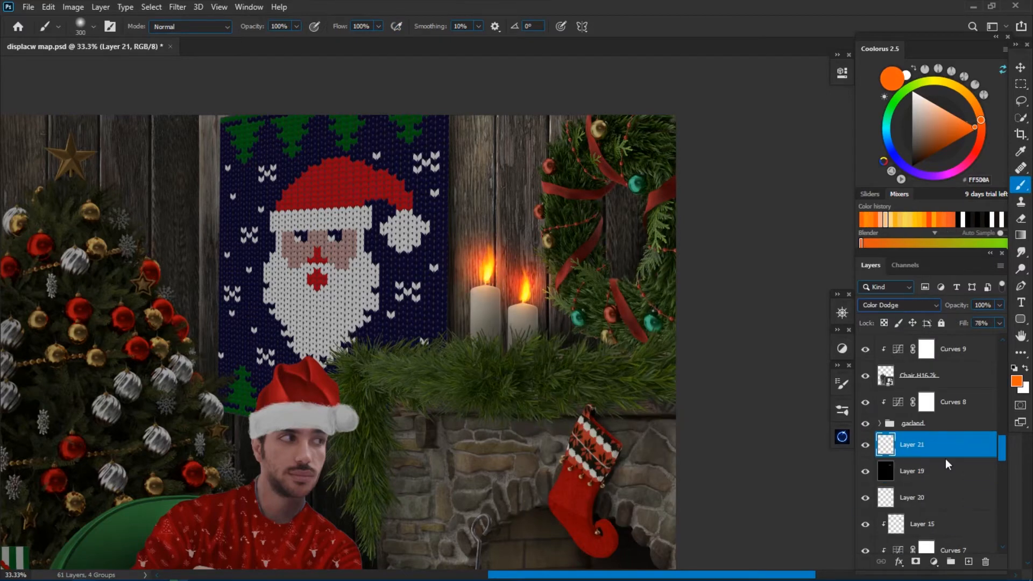
# Add another layer with an orange glow on the taller candle's flame, change its blend mode, lower its fill and save.
pyautogui.click(969, 562)
pyautogui.click(976, 106)
pyautogui.click(487, 270)
pyautogui.click(900, 306)
pyautogui.moveTo(962, 324); pyautogui.dragTo(935, 323)
pyautogui.hotkey('ctrl', '-')
pyautogui.hotkey('ctrl', '-')
pyautogui.hotkey('ctrl', 's')
# Add Layer 23 above Layer 3, fill it with orange and limit it to certain underlying tones using Blend If.
pyautogui.moveTo(529, 477); pyautogui.dragTo(631, 344)
pyautogui.keyDown('shift'); pyautogui.click(916, 535); pyautogui.keyUp('shift')
pyautogui.click(916, 540)
pyautogui.click(969, 562)
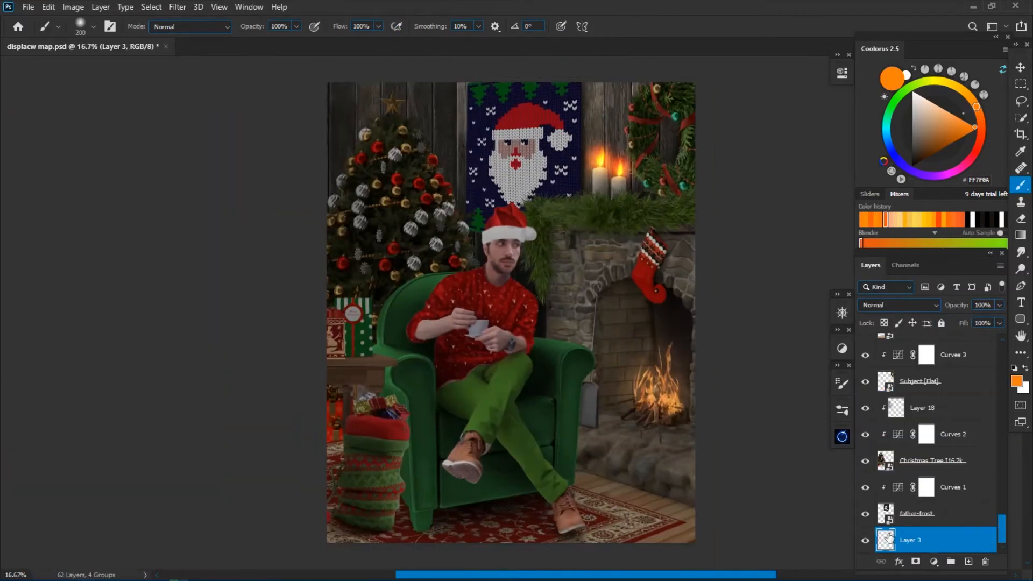
pyautogui.hotkey('alt', 'BackSpace')
pyautogui.doubleClick(948, 541)
pyautogui.moveTo(463, 312); pyautogui.dragTo(286, 307)
pyautogui.moveTo(704, 290); pyautogui.dragTo(774, 290)
pyautogui.press('Return')
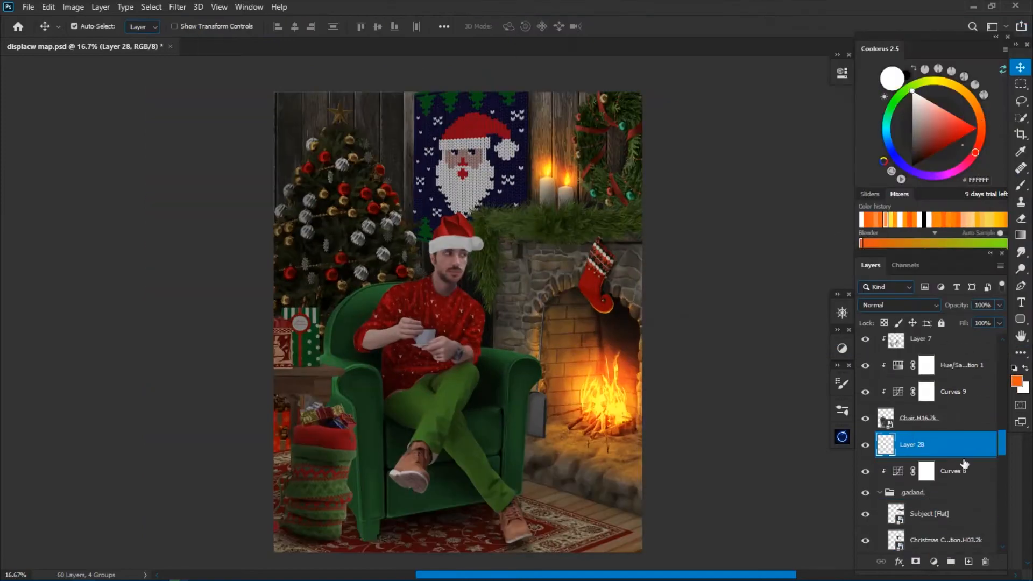
# Apply Blend If to the garland's orange Layer 28, add a black mask and paint white to reveal the firelight.
pyautogui.doubleClick(958, 445)
pyautogui.moveTo(850, 333); pyautogui.dragTo(895, 334)
pyautogui.press('Return')
pyautogui.keyDown('alt'); pyautogui.click(916, 562); pyautogui.keyUp('alt')
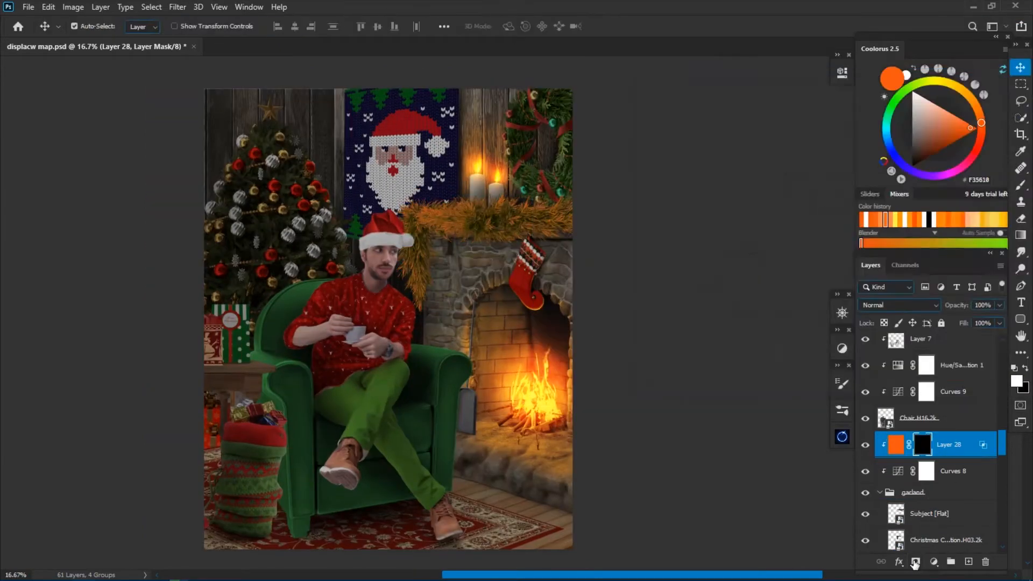
pyautogui.press('b')
pyautogui.scroll(2, 495, 276)
pyautogui.scroll(-2, 713, 286)
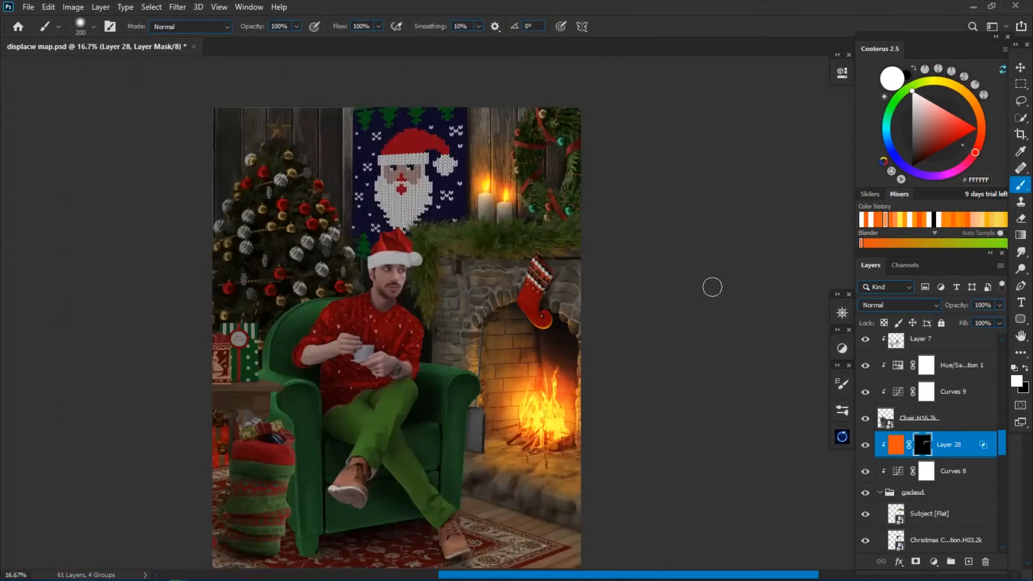
pyautogui.scroll(2, 713, 286)
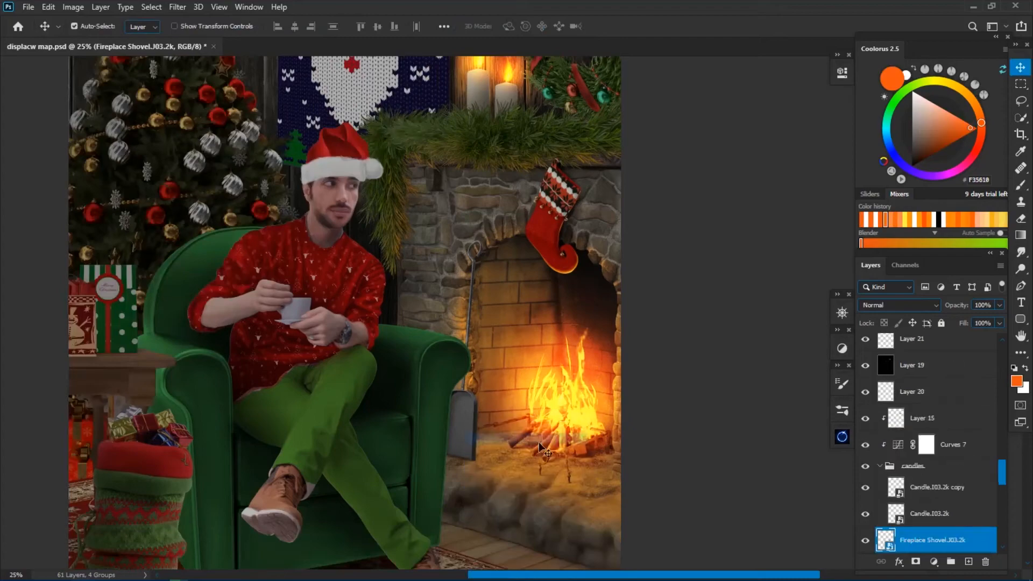
# Darken the fireplace shovel with a clipped Curves adjustment and paint an orange rim light along its handle on Layer 29.
pyautogui.click(762, 372)
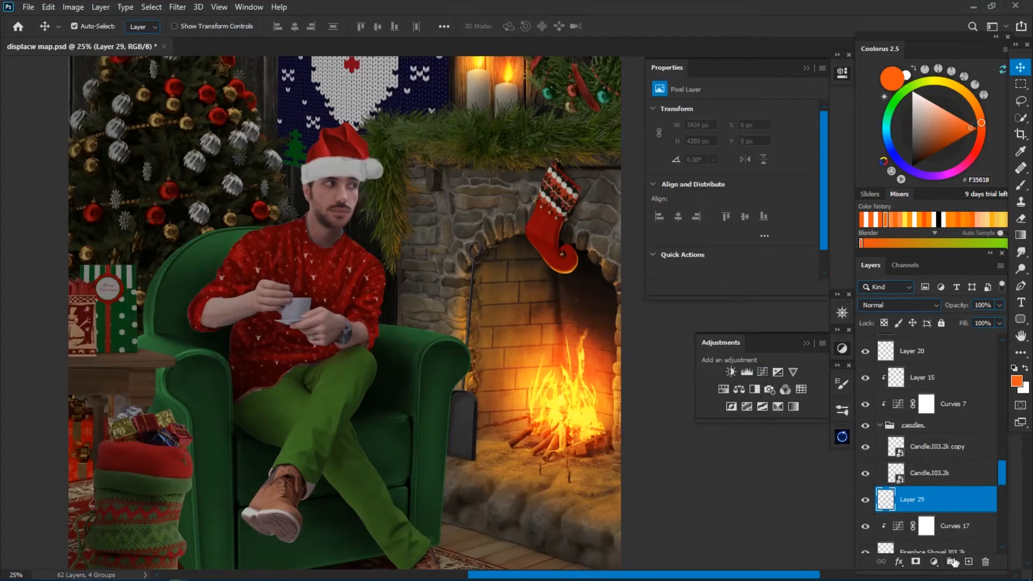
pyautogui.press('b')
pyautogui.scroll(3, 537, 184)
pyautogui.rightClick(538, 185)
pyautogui.moveTo(399, 161); pyautogui.dragTo(381, 211)
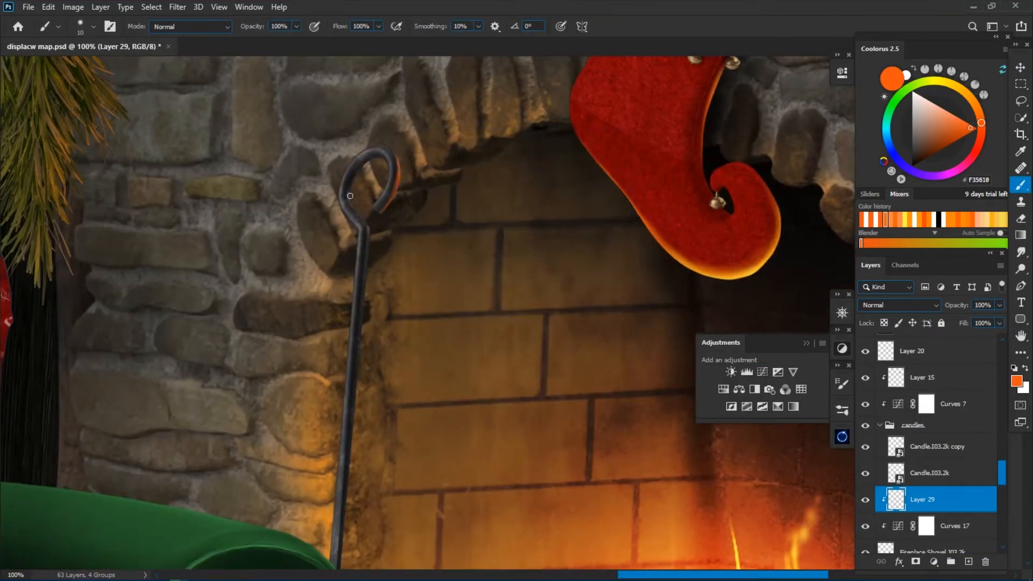
pyautogui.moveTo(374, 280); pyautogui.dragTo(356, 460)
pyautogui.moveTo(383, 194); pyautogui.dragTo(371, 345)
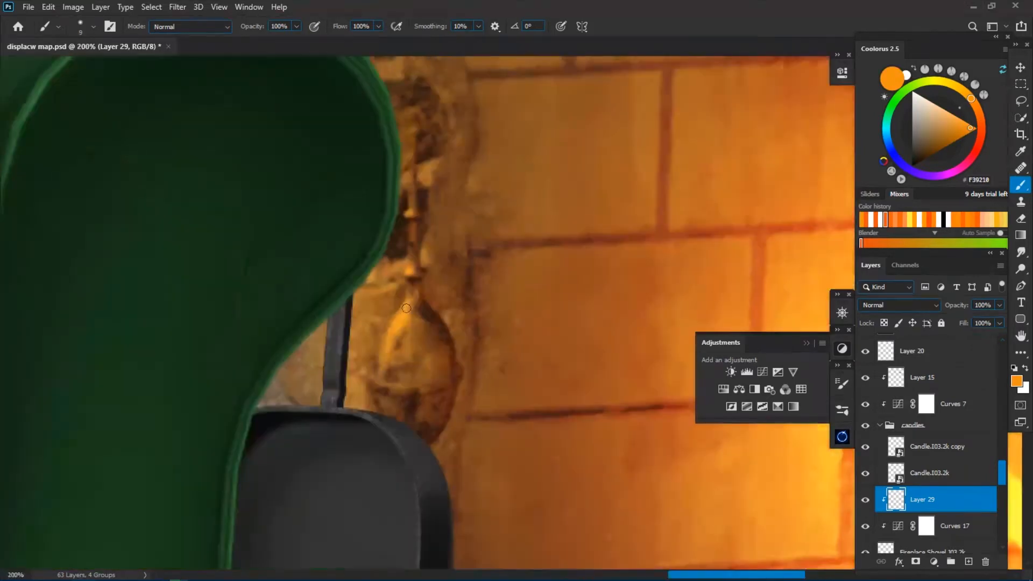
# Continue the orange rim light down the shovel's lower shaft and around the fire-facing edge of its blade.
pyautogui.moveTo(349, 299); pyautogui.dragTo(341, 398)
pyautogui.moveTo(351, 315); pyautogui.dragTo(343, 407)
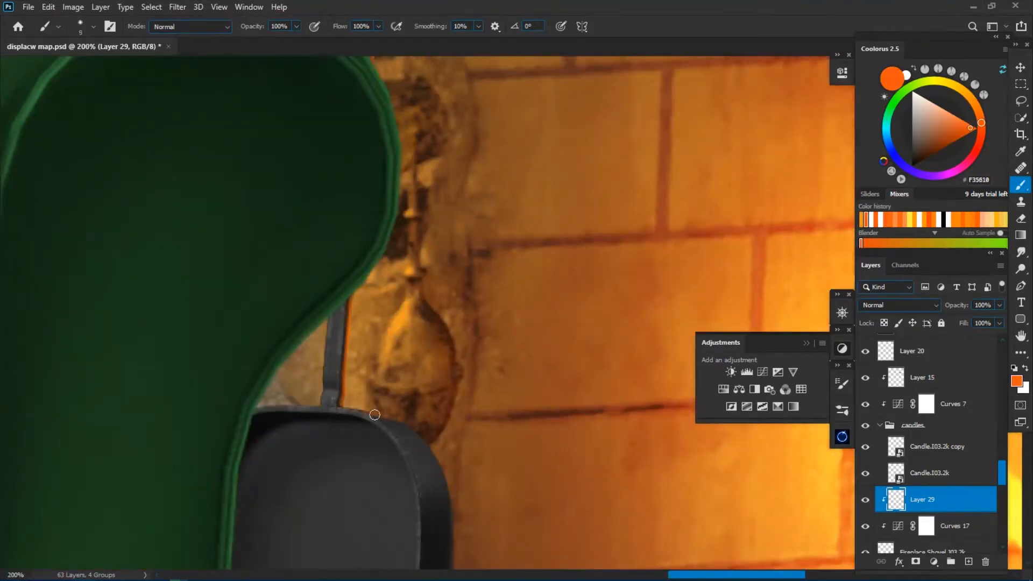
pyautogui.moveTo(371, 411); pyautogui.dragTo(452, 525)
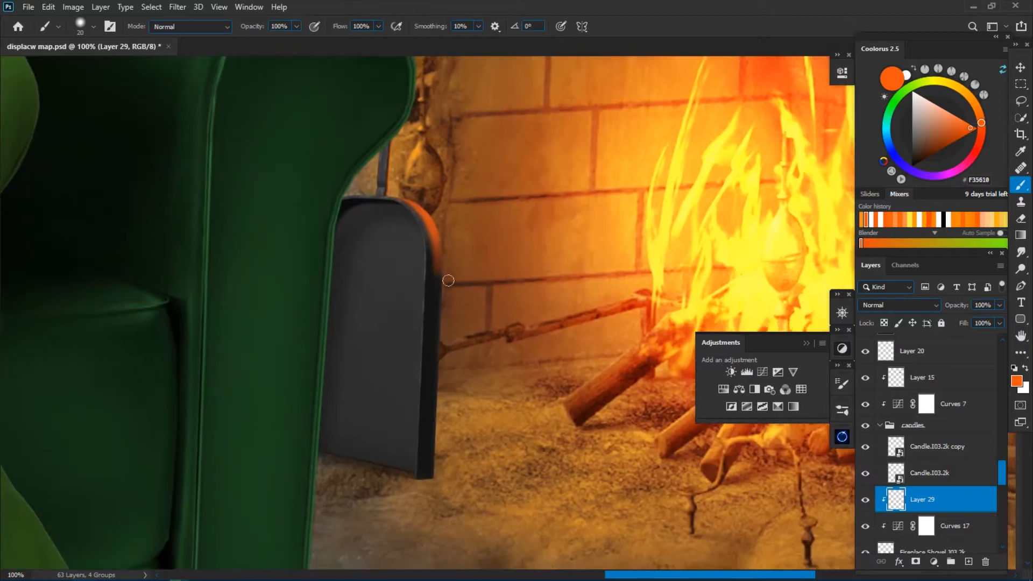
pyautogui.moveTo(439, 242); pyautogui.dragTo(430, 477)
pyautogui.click(866, 220)
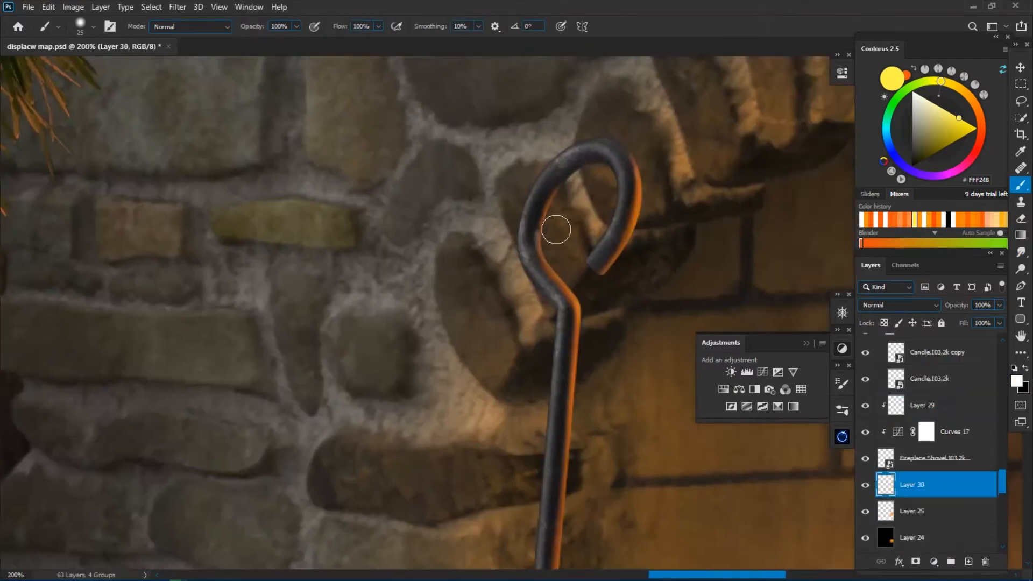
# Paint a black contact shadow beneath the shovel blade on Layer 30 and trim it with the eraser.
pyautogui.press('d')
pyautogui.moveTo(598, 155); pyautogui.dragTo(541, 323)
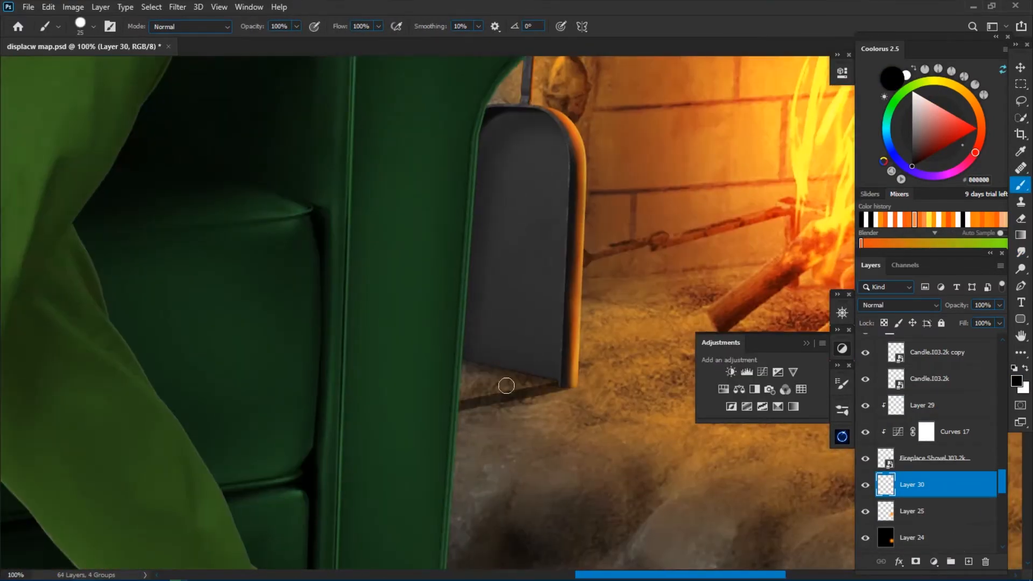
pyautogui.press('[')
pyautogui.moveTo(507, 386)
pyautogui.mouseDown()
pyautogui.moveTo(515, 396)
pyautogui.moveTo(518, 343)
pyautogui.mouseUp()
pyautogui.hotkey('ctrl', '+')
pyautogui.press('[')
pyautogui.press('[')
pyautogui.press('e')
pyautogui.moveTo(593, 413); pyautogui.dragTo(521, 430)
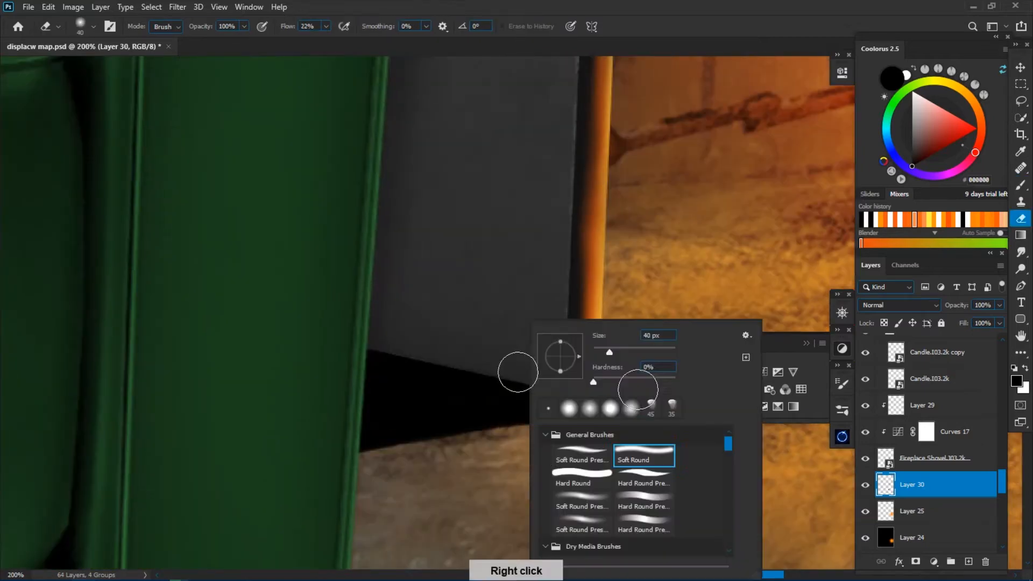
# Soften the shovel's contact shadow with the Smudge tool and set Layer 30's opacity to 50%.
pyautogui.press('r')
pyautogui.hotkey('ctrl', '-')
pyautogui.hotkey('ctrl', '-')
pyautogui.hotkey('ctrl', '-')
pyautogui.moveTo(960, 305); pyautogui.dragTo(936, 305)
# Blend the shovel's shadow into the hearth and add further black shading beneath the blade on new Layer 31.
pyautogui.hotkey('ctrl', '0')
pyautogui.press('b')
pyautogui.moveTo(592, 468)
pyautogui.mouseDown()
pyautogui.moveTo(505, 347)
pyautogui.moveTo(457, 382)
pyautogui.mouseUp()
pyautogui.hotkey('ctrl', '+')
pyautogui.hotkey('ctrl', '+')
pyautogui.hotkey('ctrl', '+')
pyautogui.hotkey('ctrl', '+')
pyautogui.hotkey('ctrl', '+')
pyautogui.press('r')
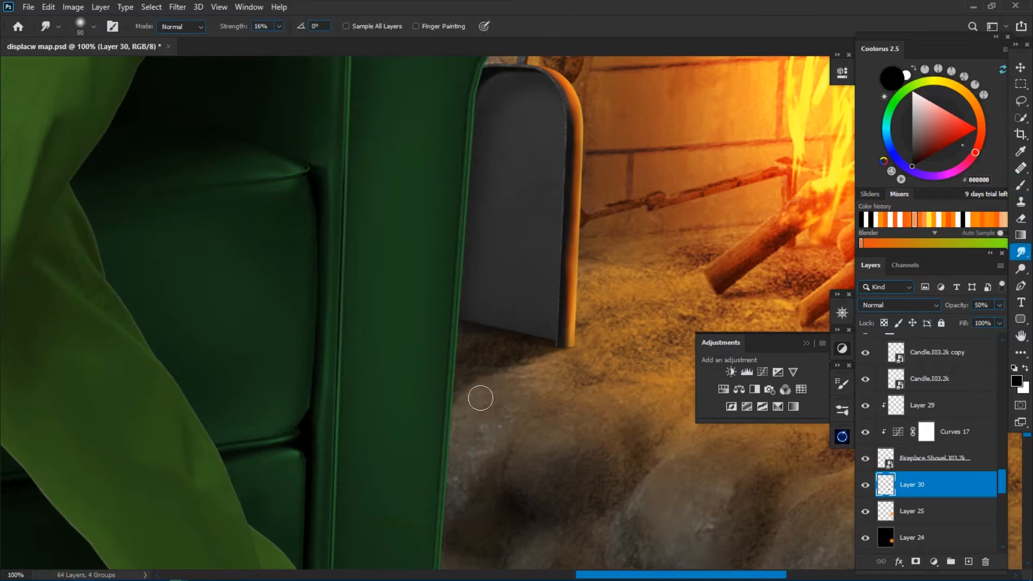
pyautogui.press('b')
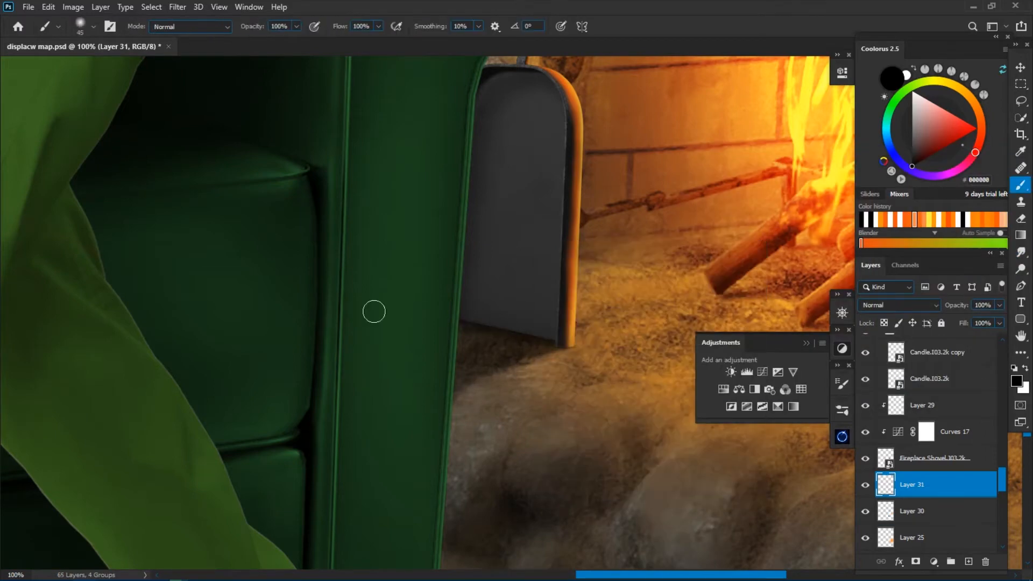
pyautogui.hotkey('ctrl', '-')
pyautogui.hotkey('ctrl', '-')
# Add clipped Layer 32 above Curves 17, shade the shovel blade beside the armchair in black and set opacity to 52%.
pyautogui.click(955, 432)
pyautogui.click(969, 561)
pyautogui.press(']')
pyautogui.press(']')
pyautogui.press(']')
pyautogui.press(']')
pyautogui.press(']')
pyautogui.press(']')
pyautogui.press(']')
pyautogui.press(']')
pyautogui.moveTo(487, 218); pyautogui.dragTo(497, 307)
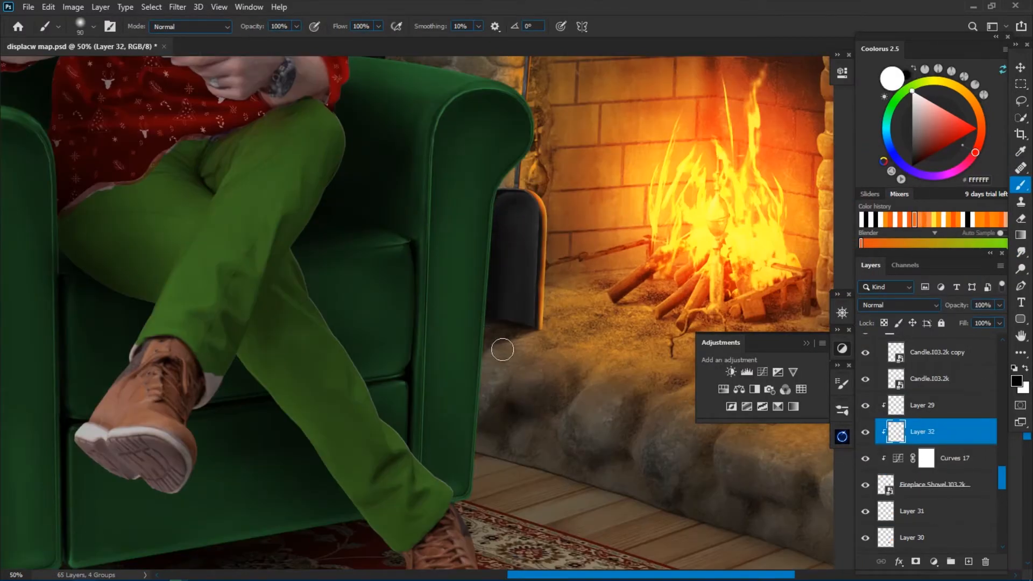
pyautogui.moveTo(932, 305); pyautogui.dragTo(931, 305)
# Trim Layer 32's dark shading along the shovel blade's orange rim with the eraser and compare the layer hidden and visible.
pyautogui.hotkey('ctrl', '+')
pyautogui.hotkey('ctrl', '+')
pyautogui.click(866, 433)
pyautogui.click(865, 434)
pyautogui.press('e')
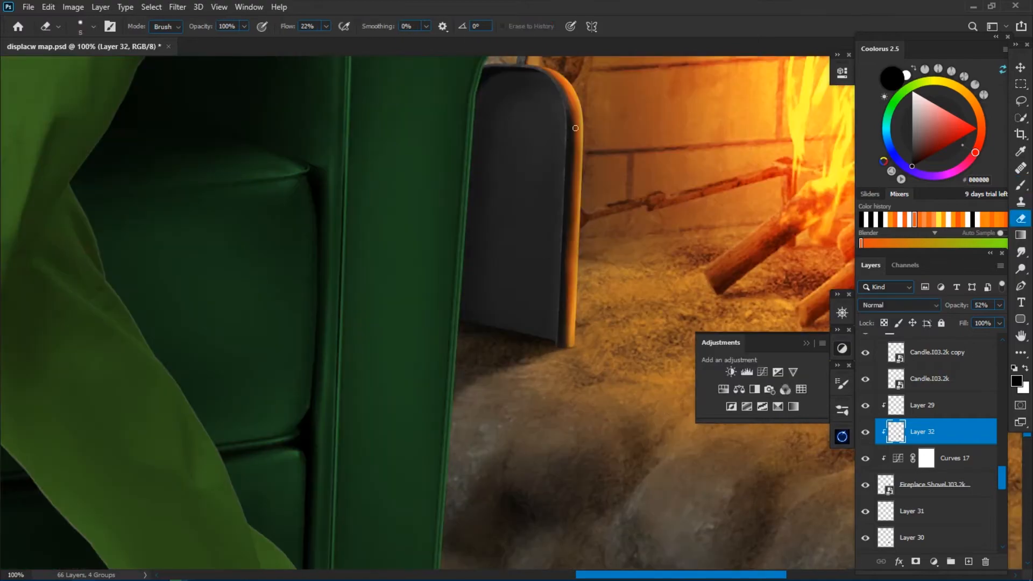
pyautogui.hotkey('ctrl', '-')
pyautogui.hotkey('ctrl', '-')
pyautogui.hotkey('ctrl', '-')
pyautogui.hotkey('ctrl', '-')
pyautogui.hotkey('ctrl', '-')
pyautogui.click(867, 437)
pyautogui.click(866, 437)
# Add clipped Layer 33 above the armchair's Layer 7 and prepare a soft round brush with 0% hardness.
pyautogui.press('v')
pyautogui.rightClick(557, 398)
pyautogui.click(585, 407)
pyautogui.click(969, 561)
pyautogui.press('b')
pyautogui.rightClick(607, 313)
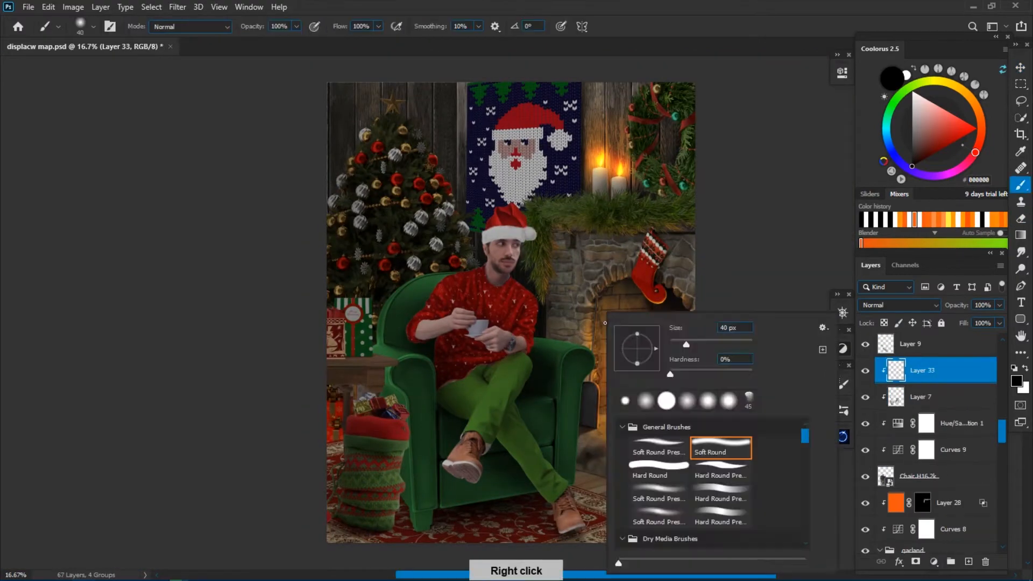
# Paint an orange rim light along the armchair's outer top edge and curved armrest on the fireplace side.
pyautogui.hotkey('ctrl', '+')
pyautogui.hotkey('ctrl', '+')
pyautogui.hotkey('ctrl', '+')
pyautogui.hotkey('ctrl', '+')
pyautogui.moveTo(621, 325); pyautogui.dragTo(372, 183)
pyautogui.press('r')
pyautogui.moveTo(377, 317)
pyautogui.mouseDown()
pyautogui.moveTo(466, 178)
pyautogui.moveTo(485, 188)
pyautogui.mouseUp()
pyautogui.press('b')
pyautogui.moveTo(542, 131); pyautogui.dragTo(523, 328)
pyautogui.press('[')
pyautogui.press('[')
pyautogui.press('[')
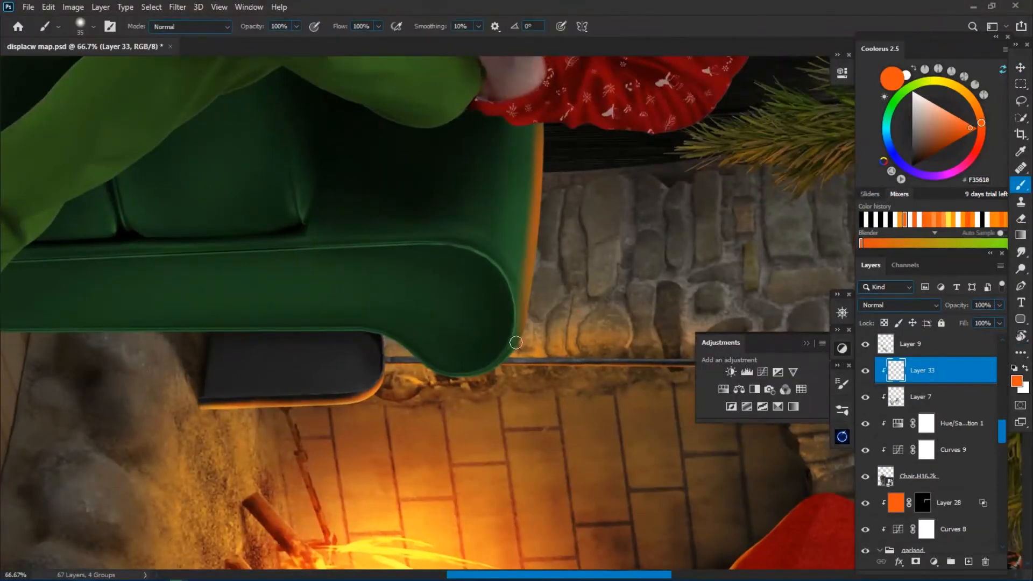
pyautogui.moveTo(511, 285); pyautogui.dragTo(518, 345)
# Straighten the canvas view and paint a thin orange rim light down the armrest's outer edge facing the fire.
pyautogui.hotkey('ctrl', '+')
pyautogui.press('r')
pyautogui.click(202, 28)
pyautogui.hotkey('ctrl', '-')
pyautogui.moveTo(280, 457)
pyautogui.mouseDown()
pyautogui.moveTo(393, 350)
pyautogui.moveTo(389, 293)
pyautogui.moveTo(399, 380)
pyautogui.mouseUp()
pyautogui.press('e')
pyautogui.press('b')
pyautogui.hotkey('ctrl', '+')
pyautogui.press('r')
pyautogui.press('b')
pyautogui.press('[')
pyautogui.press('r')
pyautogui.click(203, 27)
pyautogui.press('b')
pyautogui.moveTo(463, 319); pyautogui.dragTo(453, 439)
pyautogui.moveTo(461, 450)
pyautogui.mouseDown()
pyautogui.moveTo(459, 339)
pyautogui.moveTo(442, 557)
pyautogui.mouseUp()
pyautogui.moveTo(452, 420); pyautogui.dragTo(428, 293)
# Extend the orange rim light along the armrest's lower edge down to the chair's foot.
pyautogui.press('e')
pyautogui.press('b')
pyautogui.scroll(-5, 416, 370)
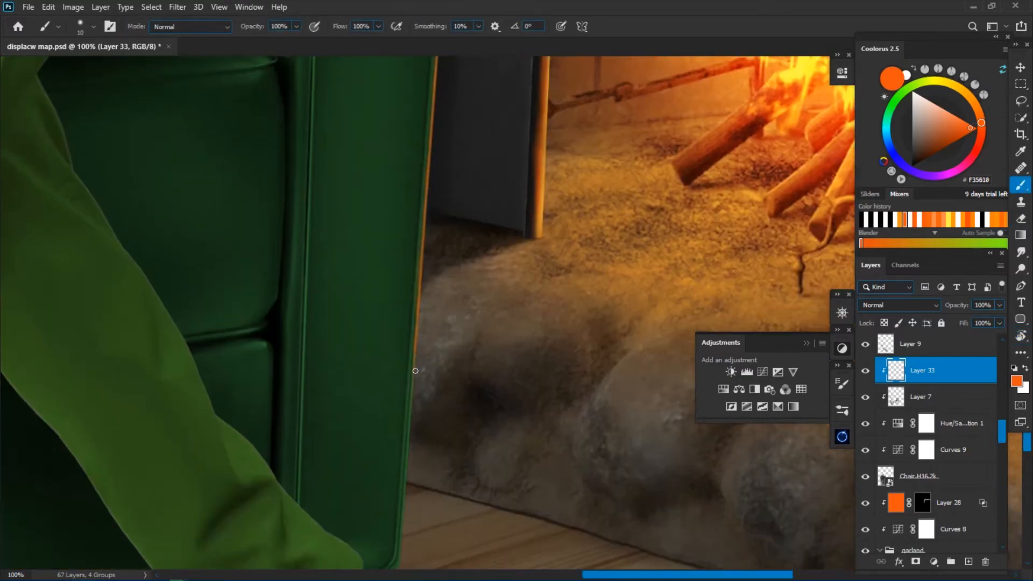
pyautogui.scroll(-4, 403, 312)
pyautogui.hotkey('ctrl', '-')
pyautogui.hotkey('ctrl', '-')
pyautogui.hotkey('ctrl', '+')
pyautogui.hotkey('ctrl', '+')
# Paint an orange glow on the seat cushion's fire-side edge and soften its inner side with the eraser.
pyautogui.moveTo(438, 213); pyautogui.dragTo(441, 439)
pyautogui.press('e')
pyautogui.hotkey('ctrl', '-')
pyautogui.hotkey('ctrl', '-')
pyautogui.hotkey('ctrl', '+')
pyautogui.hotkey('ctrl', '+')
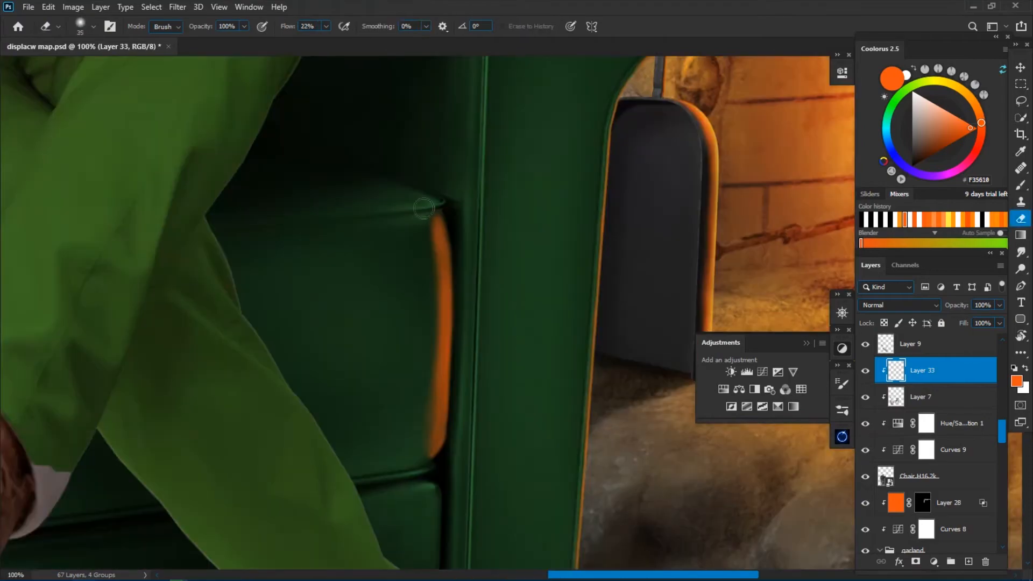
pyautogui.moveTo(431, 296); pyautogui.dragTo(438, 439)
# Add an orange glow to the front panel's edge below the cushion and switch to the eraser to refine it.
pyautogui.press('b')
pyautogui.hotkey('ctrl', '-')
pyautogui.hotkey('ctrl', '-')
pyautogui.hotkey('ctrl', '+')
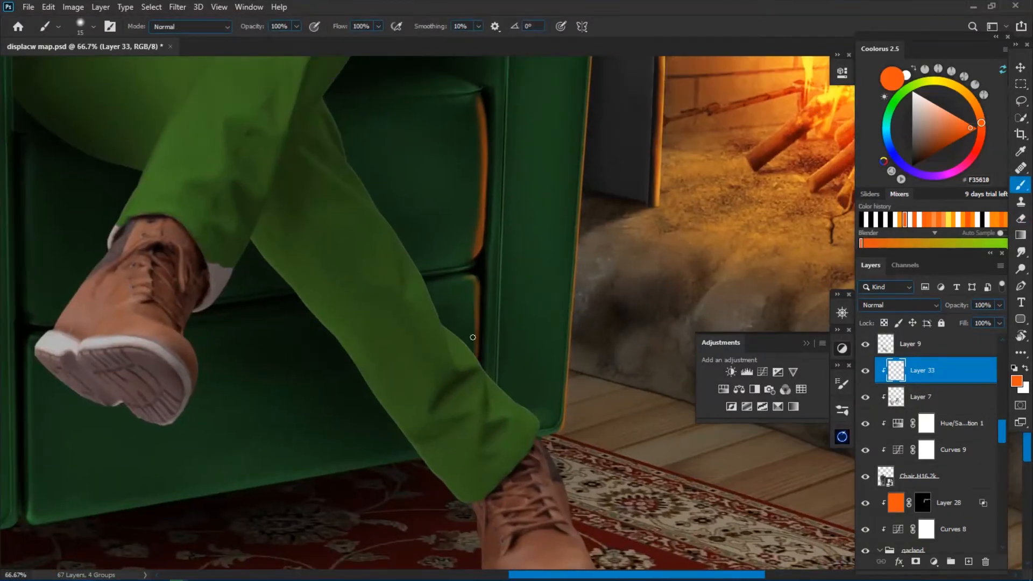
pyautogui.press('e')
pyautogui.hotkey('ctrl', '-')
pyautogui.hotkey('ctrl', '-')
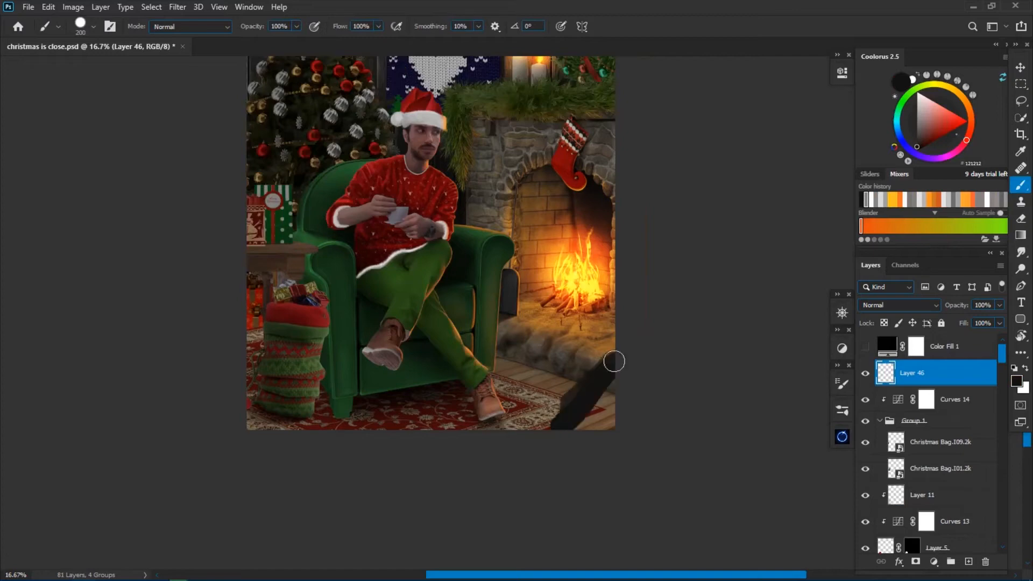
pyautogui.moveTo(614, 360); pyautogui.dragTo(581, 395)
pyautogui.hotkey('ctrl', '+')
pyautogui.moveTo(529, 441); pyautogui.dragTo(447, 382)
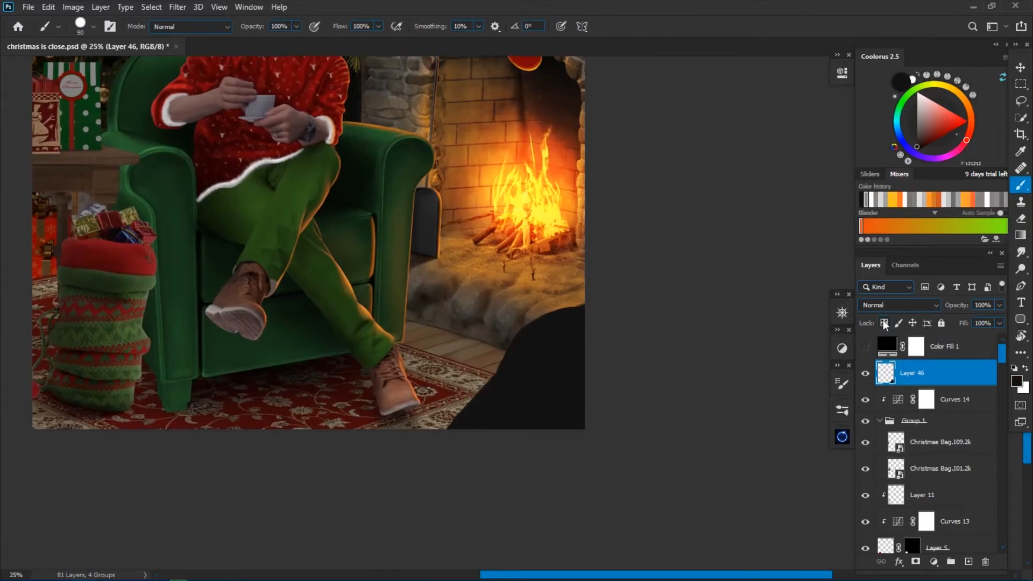
# Lock Layer 46's transparent pixels, pick dark grey 292929 and set a soft round brush at 22% flow.
pyautogui.click(885, 323)
pyautogui.click(1017, 381)
pyautogui.click(695, 300)
pyautogui.press('Return')
pyautogui.press('[')
pyautogui.press('[')
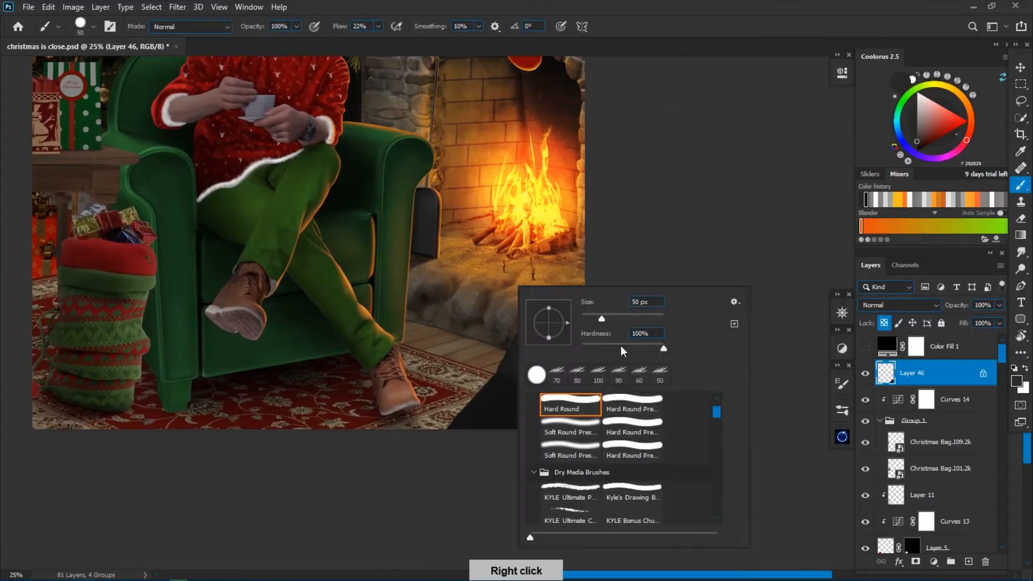
pyautogui.press(']')
pyautogui.keyDown('alt'); pyautogui.click(572, 328); pyautogui.keyUp('alt')
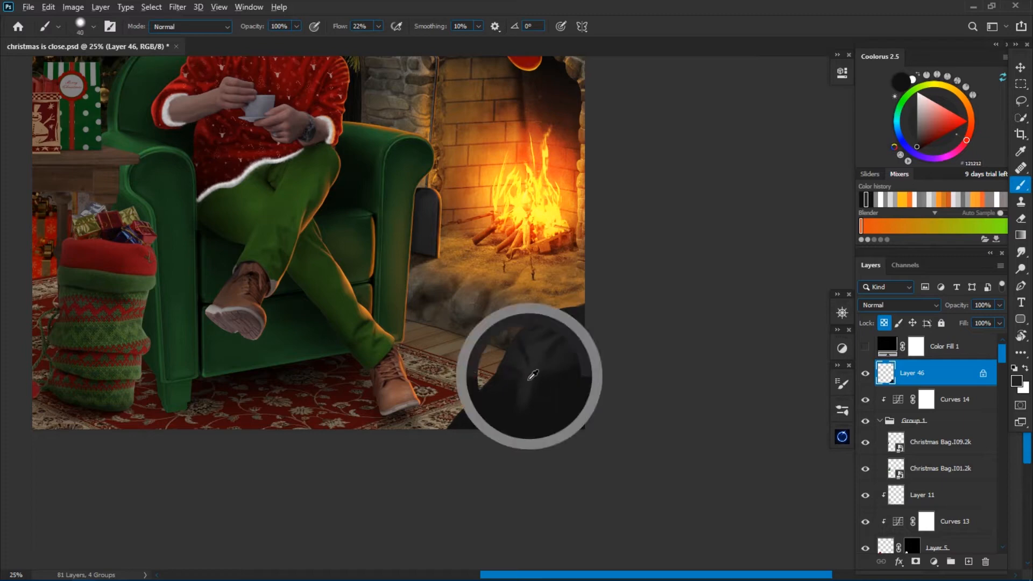
# Paint broad, soft dark-grey folds on the black sack shape in the picture's lower corner.
pyautogui.keyDown('alt'); pyautogui.click(541, 361); pyautogui.keyUp('alt')
pyautogui.press(']')
pyautogui.press(']')
pyautogui.press(']')
pyautogui.press(']')
pyautogui.press(']')
pyautogui.press(']')
pyautogui.keyDown('alt'); pyautogui.click(549, 384); pyautogui.keyUp('alt')
pyautogui.press('[')
pyautogui.press('[')
pyautogui.press('[')
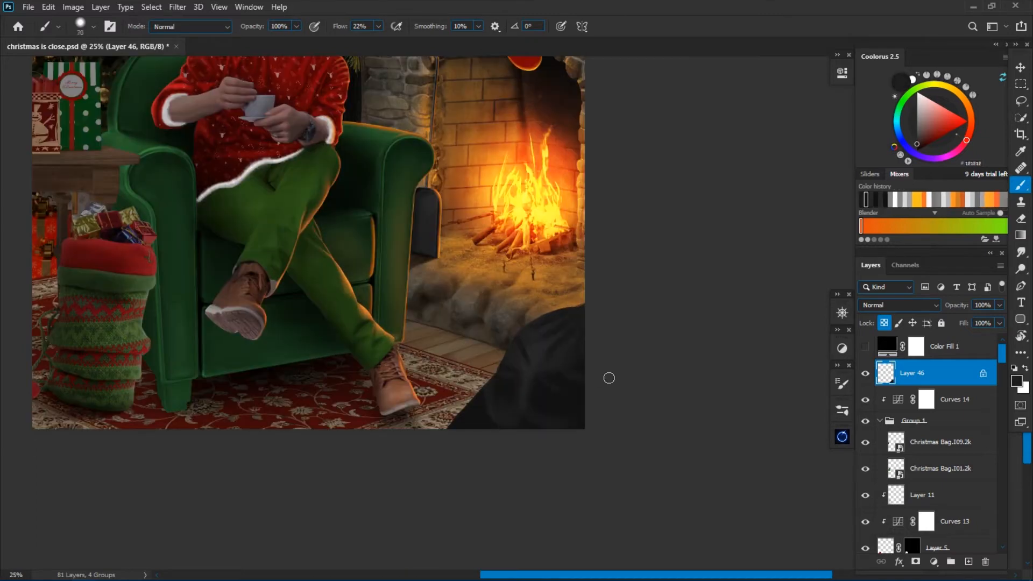
# Paint finer grey creases along the sack's upper left contour with a smaller brush.
pyautogui.scroll(1, 619, 349)
pyautogui.keyDown('alt'); pyautogui.click(496, 359); pyautogui.keyUp('alt')
pyautogui.press('[')
pyautogui.press('[')
pyautogui.press('[')
pyautogui.press('[')
pyautogui.press('[')
pyautogui.press('[')
pyautogui.press('[')
pyautogui.moveTo(496, 362); pyautogui.dragTo(485, 336)
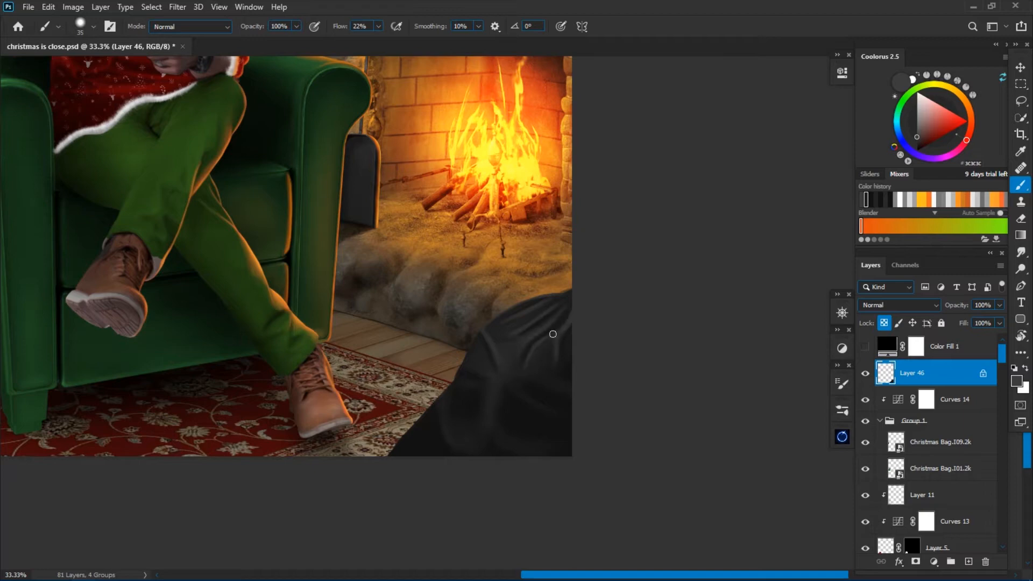
# Paint grey folds radiating across the middle of the sack with grey 343434.
pyautogui.keyDown('alt'); pyautogui.click(529, 334); pyautogui.keyUp('alt')
pyautogui.press(']')
pyautogui.press(']')
pyautogui.press(']')
pyautogui.keyDown('alt'); pyautogui.click(500, 380); pyautogui.keyUp('alt')
pyautogui.press('[')
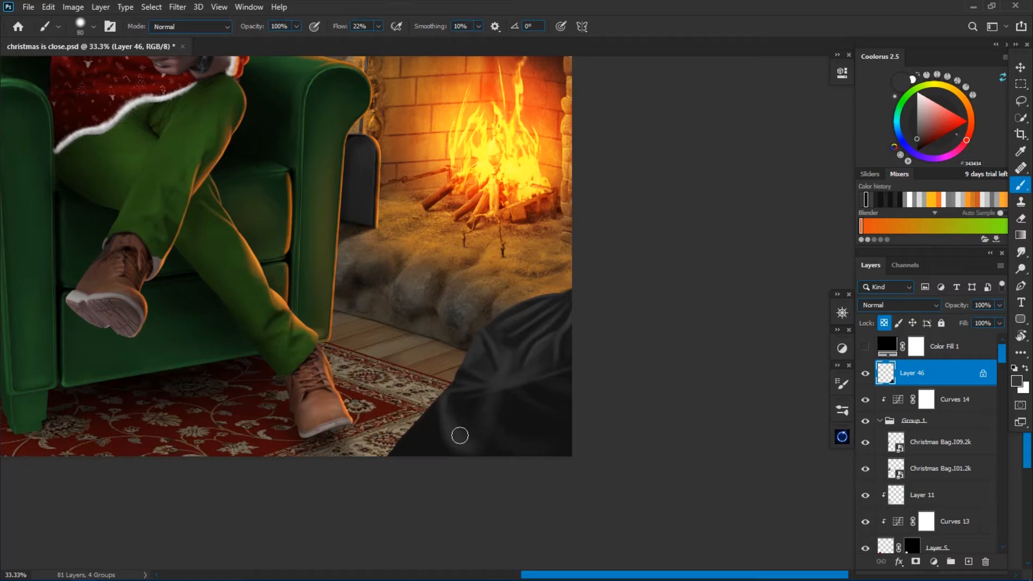
# Add thin, lighter grey highlights where the folds meet at the sack's centre.
pyautogui.keyDown('alt'); pyautogui.click(494, 400); pyautogui.keyUp('alt')
pyautogui.press('[')
pyautogui.press('[')
pyautogui.press('[')
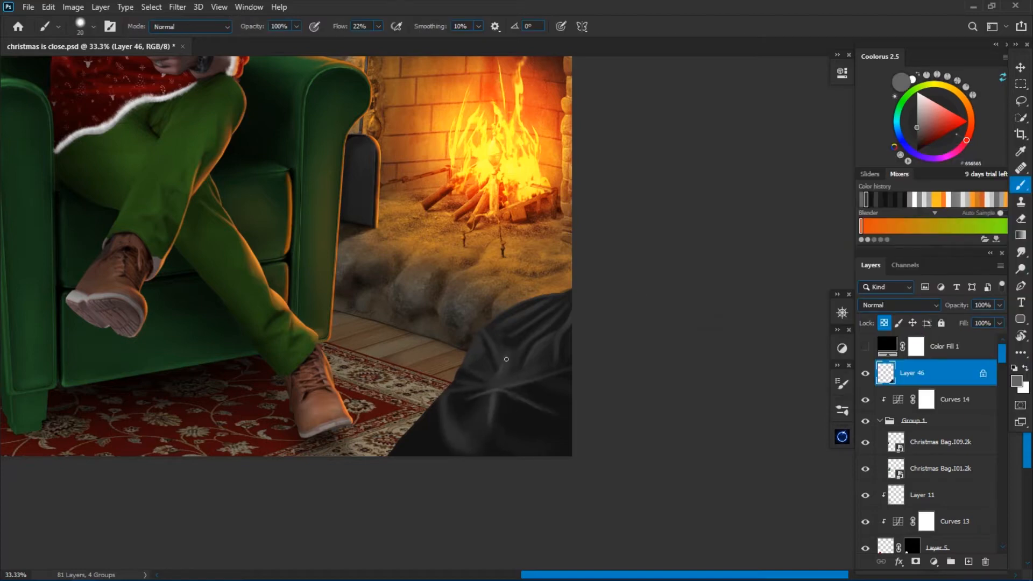
# Deepen the shadows between the sack's folds with near-black 121212 and refine the neighbouring grey highlights.
pyautogui.keyDown('alt'); pyautogui.click(531, 419); pyautogui.keyUp('alt')
pyautogui.press(']')
pyautogui.press(']')
pyautogui.press(']')
pyautogui.press(']')
pyautogui.press(']')
pyautogui.press(']')
pyautogui.press(']')
pyautogui.press(']')
pyautogui.press(']')
pyautogui.press(']')
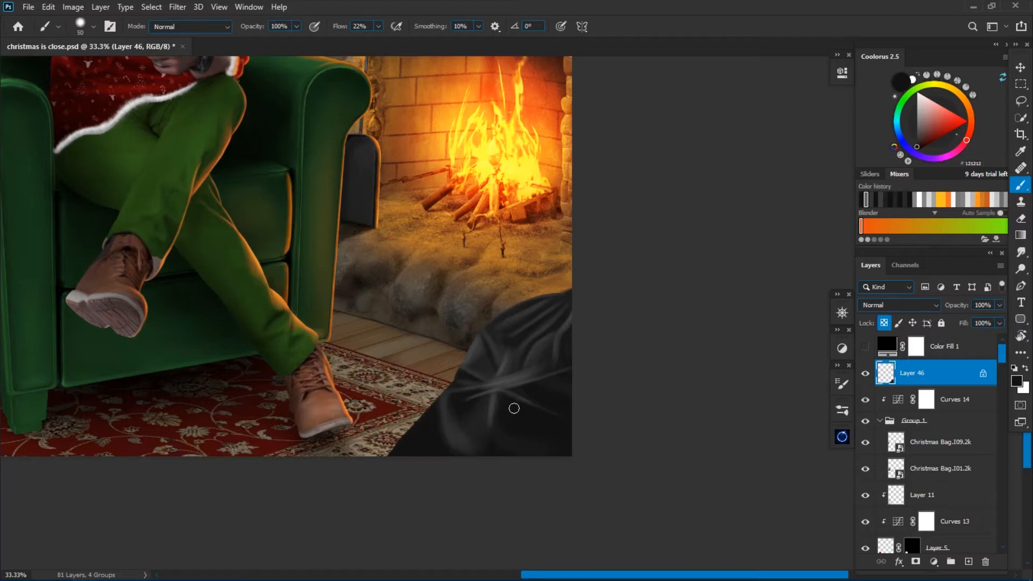
pyautogui.moveTo(383, 257); pyautogui.dragTo(460, 247)
pyautogui.press(']')
pyautogui.press(']')
pyautogui.press(']')
pyautogui.press(']')
pyautogui.press(']')
pyautogui.keyDown('alt'); pyautogui.click(507, 397); pyautogui.keyUp('alt')
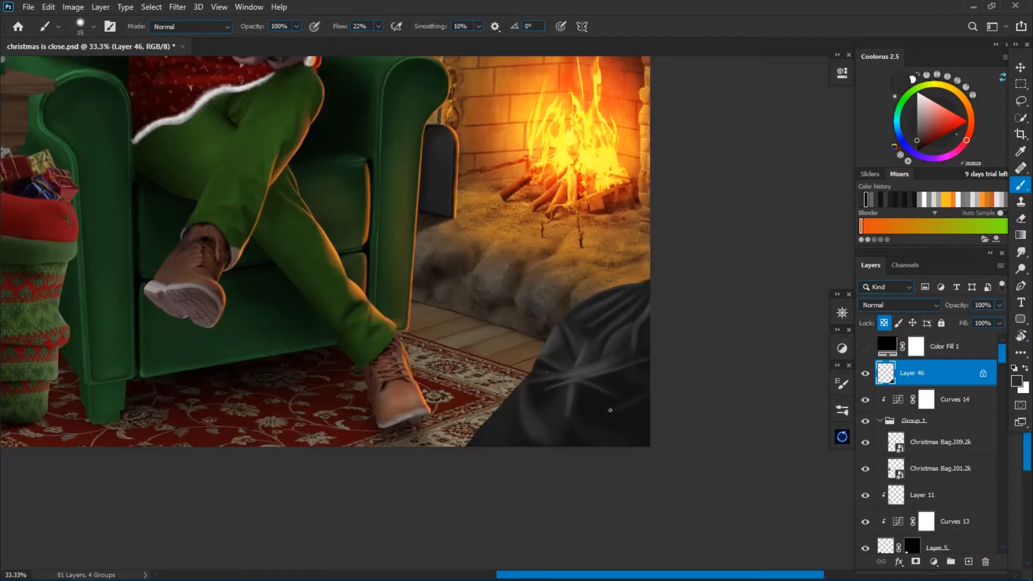
# Paint curved grey creases across the sack's lower half and shade the areas around them.
pyautogui.hotkey('ctrl', '+')
pyautogui.hotkey('ctrl', '+')
pyautogui.moveTo(595, 377); pyautogui.dragTo(458, 291)
pyautogui.moveTo(651, 373); pyautogui.dragTo(557, 418)
pyautogui.press(']')
pyautogui.press(']')
pyautogui.press(']')
pyautogui.keyDown('alt'); pyautogui.click(599, 420); pyautogui.keyUp('alt')
pyautogui.keyDown('alt'); pyautogui.click(625, 421); pyautogui.keyUp('alt')
pyautogui.keyDown('alt'); pyautogui.click(619, 428); pyautogui.keyUp('alt')
pyautogui.press('[')
pyautogui.press('[')
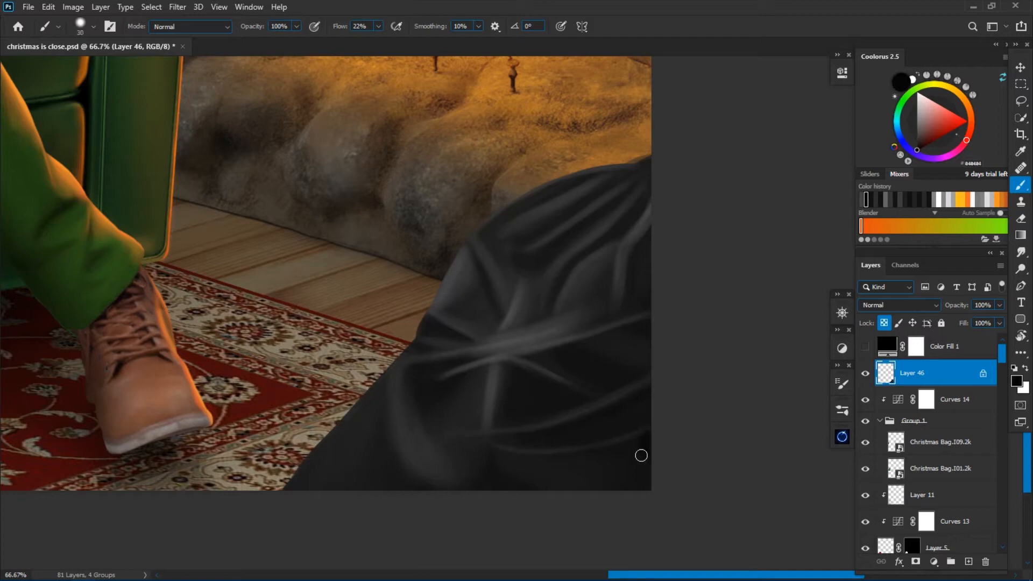
# Darken the sack's lower right area with near-black and add a soft grey highlight along its bottom edge.
pyautogui.keyDown('alt'); pyautogui.click(633, 454); pyautogui.keyUp('alt')
pyautogui.press(']')
pyautogui.press('[')
pyautogui.press('[')
pyautogui.press('[')
pyautogui.keyDown('alt'); pyautogui.click(425, 455); pyautogui.keyUp('alt')
pyautogui.moveTo(621, 469); pyautogui.dragTo(565, 487)
# Refine the folds on the sack's right side with 404040 grey, alternating fine and broad brush strokes.
pyautogui.hotkey('ctrl', '-')
pyautogui.hotkey('ctrl', '-')
pyautogui.hotkey('ctrl', '+')
pyautogui.hotkey('ctrl', '+')
pyautogui.keyDown('alt'); pyautogui.click(544, 331); pyautogui.keyUp('alt')
pyautogui.press('[')
pyautogui.press('[')
pyautogui.press('[')
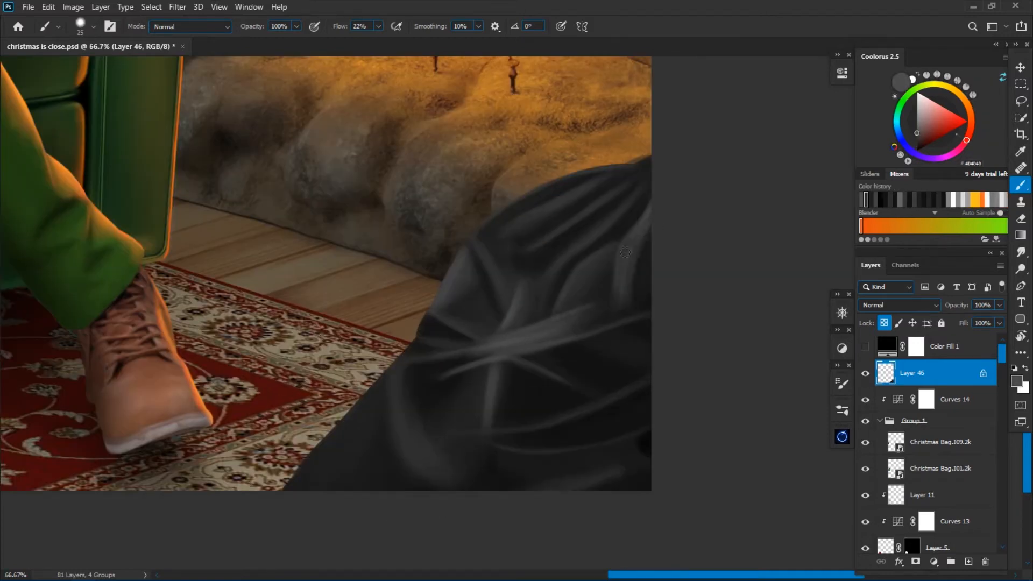
pyautogui.press('r')
pyautogui.moveTo(461, 279); pyautogui.dragTo(464, 351)
pyautogui.press('[')
pyautogui.press('[')
pyautogui.press('[')
pyautogui.press('[')
pyautogui.press('[')
pyautogui.press('[')
pyautogui.press('[')
pyautogui.keyDown('alt'); pyautogui.click(599, 460); pyautogui.keyUp('alt')
pyautogui.press(']')
pyautogui.press(']')
pyautogui.press(']')
pyautogui.press(']')
pyautogui.press(']')
pyautogui.press(']')
pyautogui.keyDown('alt'); pyautogui.click(592, 371); pyautogui.keyUp('alt')
pyautogui.press('Escape')
# Sharpen the creases on the sack's left side and centre with finer, lighter grey strokes.
pyautogui.keyDown('alt'); pyautogui.click(484, 413); pyautogui.keyUp('alt')
pyautogui.press('[')
pyautogui.press('[')
pyautogui.press('[')
pyautogui.press('[')
pyautogui.press('[')
pyautogui.press(']')
pyautogui.press(']')
pyautogui.press(']')
pyautogui.press(']')
pyautogui.press(']')
pyautogui.moveTo(506, 385); pyautogui.dragTo(519, 417)
pyautogui.hotkey('ctrl', '-')
pyautogui.moveTo(533, 301); pyautogui.dragTo(479, 367)
pyautogui.hotkey('ctrl', '+')
pyautogui.keyDown('alt'); pyautogui.click(555, 253); pyautogui.keyUp('alt')
pyautogui.press('[')
pyautogui.press('[')
pyautogui.press('[')
pyautogui.press('[')
pyautogui.press('[')
pyautogui.press('[')
pyautogui.press('[')
pyautogui.press('[')
pyautogui.press('[')
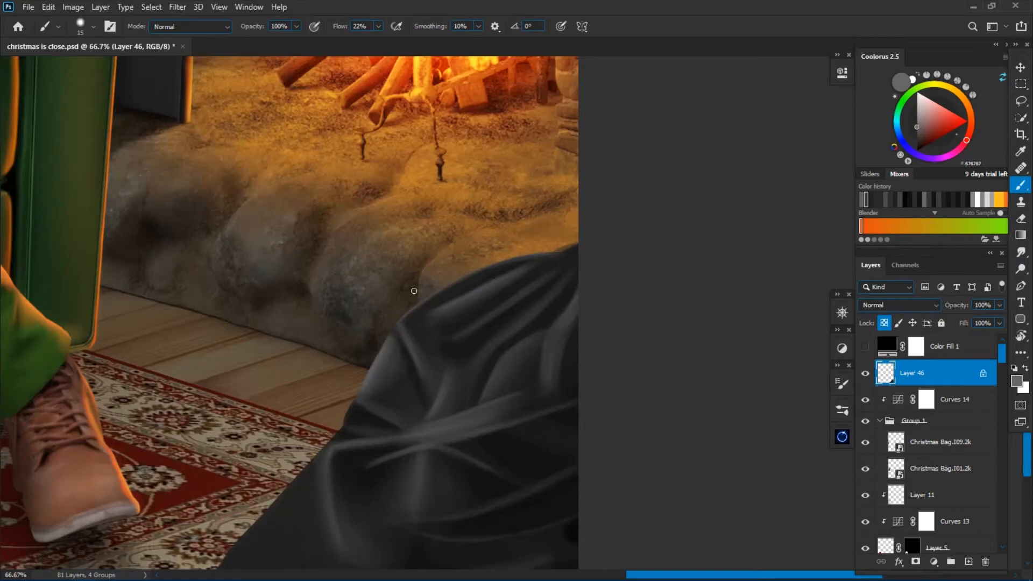
# Add thin 676767 grey highlights along the sack's upper folds using a small brush.
pyautogui.hotkey('ctrl', '-')
pyautogui.hotkey('ctrl', '-')
pyautogui.hotkey('ctrl', '-')
pyautogui.hotkey('ctrl', '+')
pyautogui.hotkey('ctrl', '+')
pyautogui.hotkey('ctrl', '+')
pyautogui.press('[')
pyautogui.press('[')
pyautogui.press('[')
pyautogui.press('[')
pyautogui.press('[')
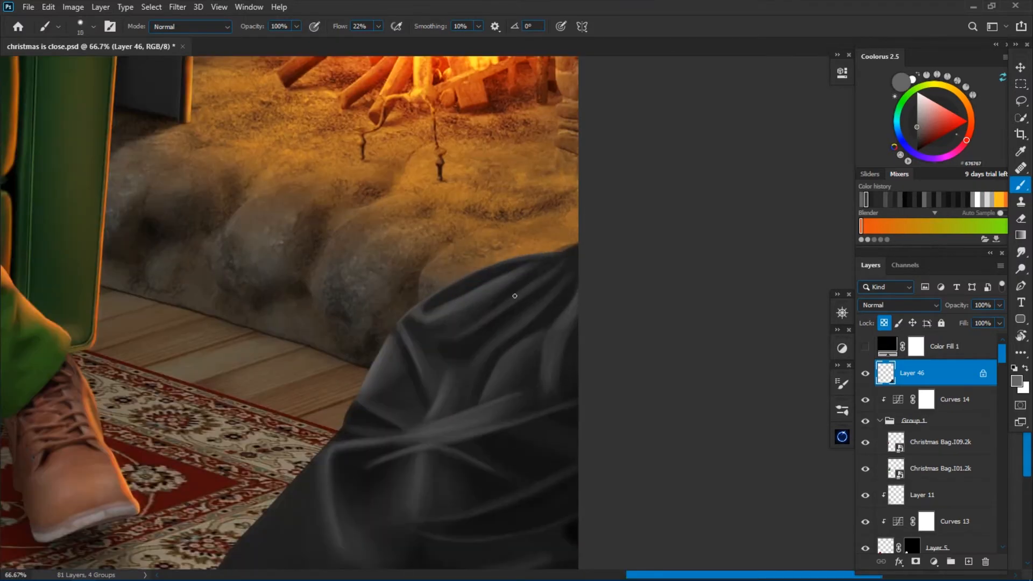
pyautogui.press('[')
pyautogui.keyDown('alt'); pyautogui.click(401, 354); pyautogui.keyUp('alt')
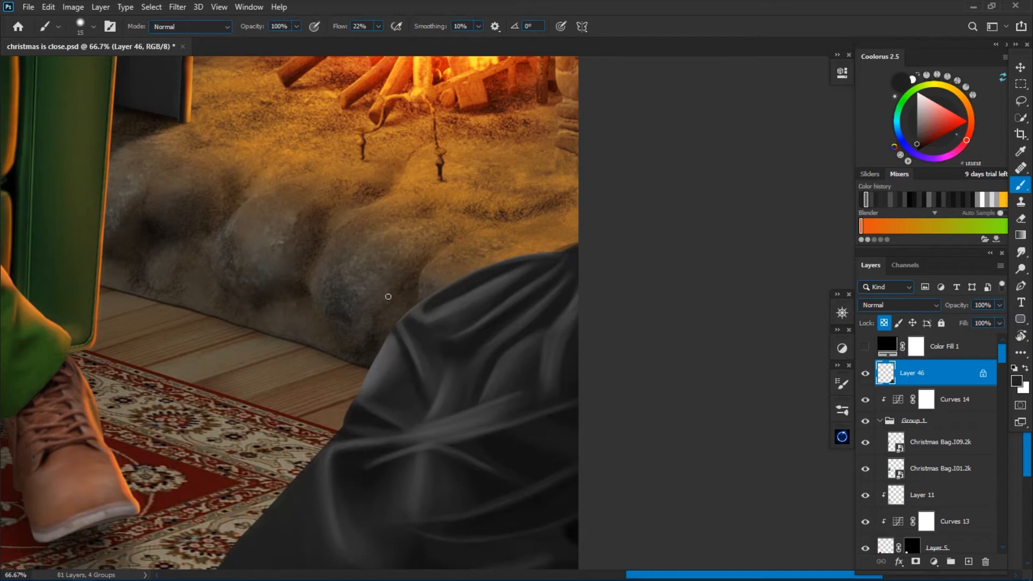
# Shade the sack's left folds with near-black 1E1E1E and refine the nearby edge with a fine grey highlight.
pyautogui.press(']')
pyautogui.press(']')
pyautogui.keyDown('alt'); pyautogui.click(378, 405); pyautogui.keyUp('alt')
pyautogui.press('[')
pyautogui.press('[')
pyautogui.moveTo(362, 396); pyautogui.dragTo(423, 300)
pyautogui.keyDown('alt'); pyautogui.click(426, 298); pyautogui.keyUp('alt')
pyautogui.press('[')
pyautogui.press('[')
pyautogui.press('[')
pyautogui.press('[')
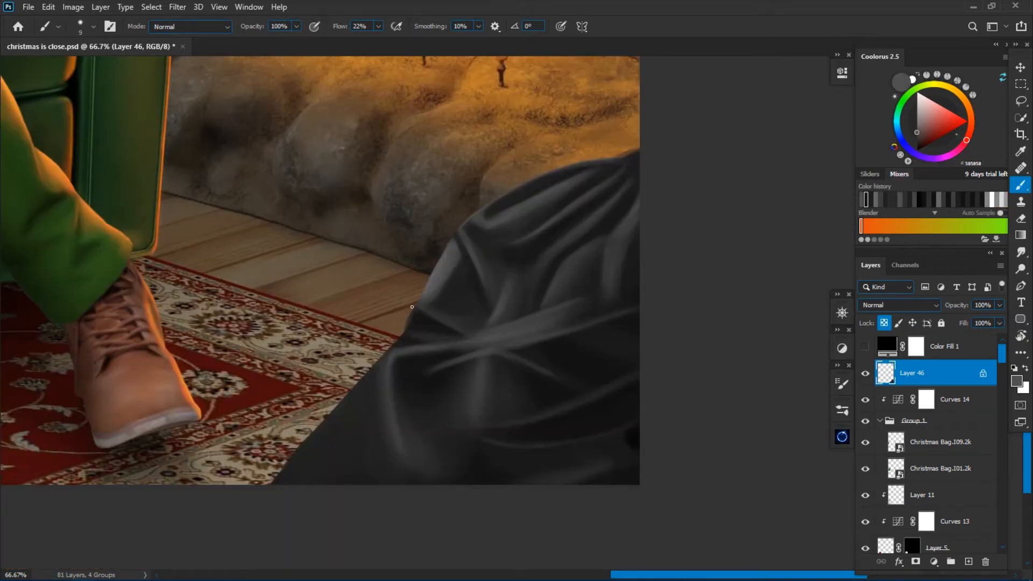
# Paint a soft grey rim along the sack's lower left edge and brighten the highlight near its lower right corner.
pyautogui.hotkey('ctrl', '-')
pyautogui.press('[')
pyautogui.press('[')
pyautogui.press('[')
pyautogui.press('[')
pyautogui.press('[')
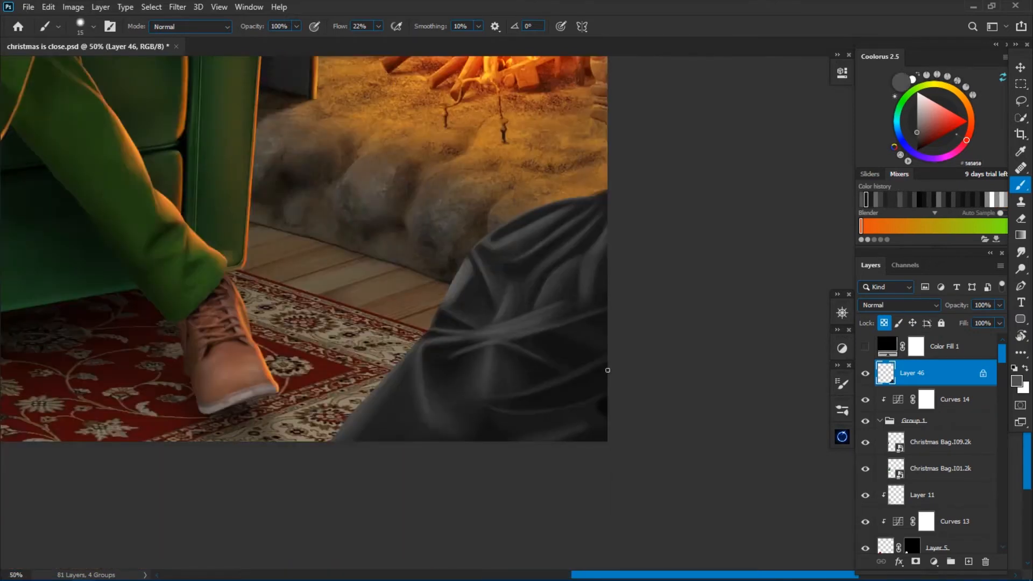
pyautogui.keyDown('alt'); pyautogui.click(468, 321); pyautogui.keyUp('alt')
pyautogui.hotkey('ctrl', '+')
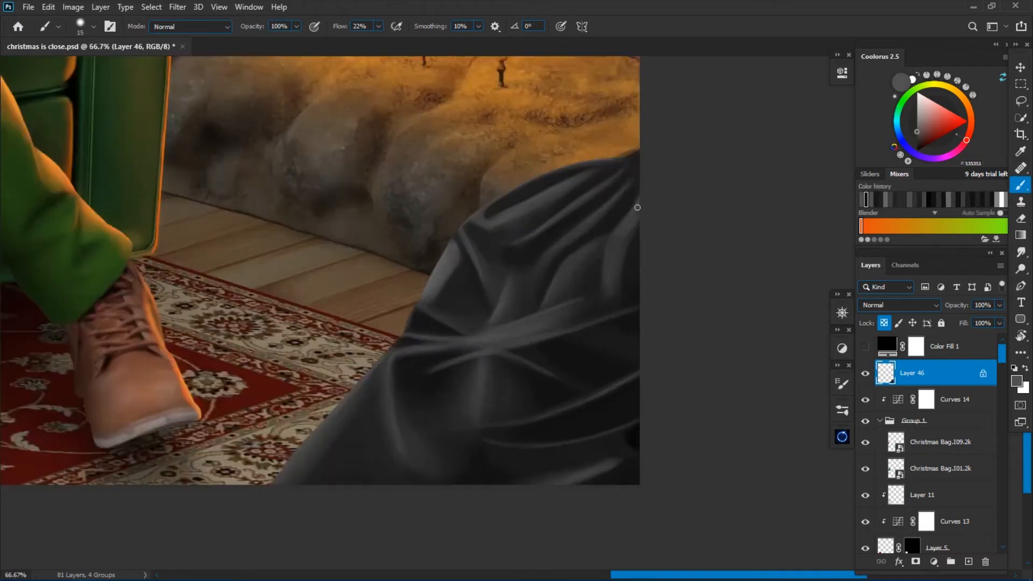
# Unlock Layer 46's transparent pixels and trim the sack's upper right outline with a Lasso selection.
pyautogui.press('r')
pyautogui.hotkey('ctrl', '-')
pyautogui.hotkey('ctrl', '-')
pyautogui.hotkey('ctrl', '-')
pyautogui.hotkey('ctrl', '-')
pyautogui.press('/')
pyautogui.hotkey('ctrl', '+')
pyautogui.hotkey('ctrl', '+')
pyautogui.hotkey('ctrl', '+')
pyautogui.moveTo(438, 428); pyautogui.dragTo(527, 353)
pyautogui.hotkey('ctrl', '+')
pyautogui.press('l')
pyautogui.press('Delete')
pyautogui.hotkey('ctrl', 'd')
pyautogui.moveTo(523, 235); pyautogui.dragTo(413, 393)
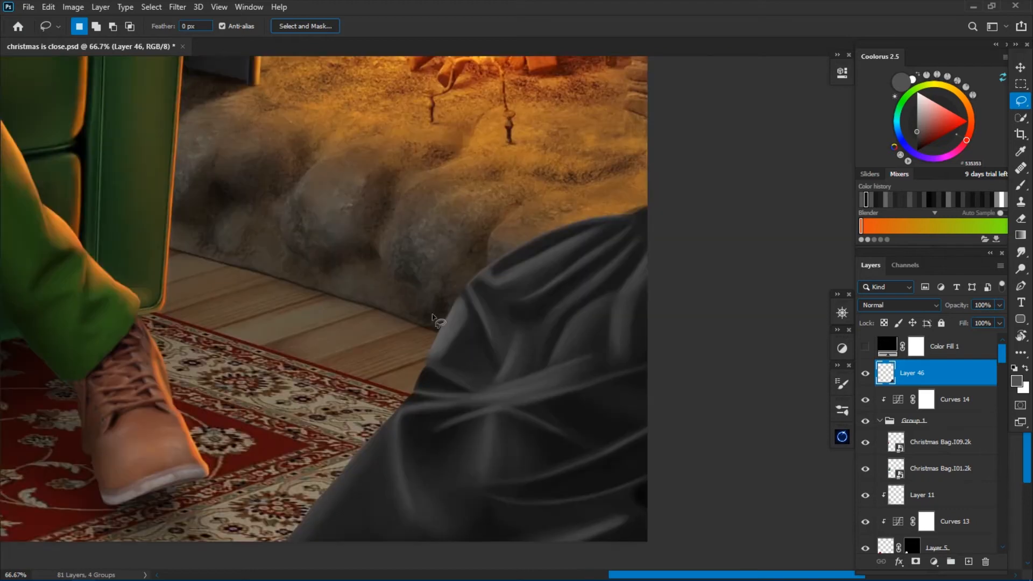
pyautogui.press('b')
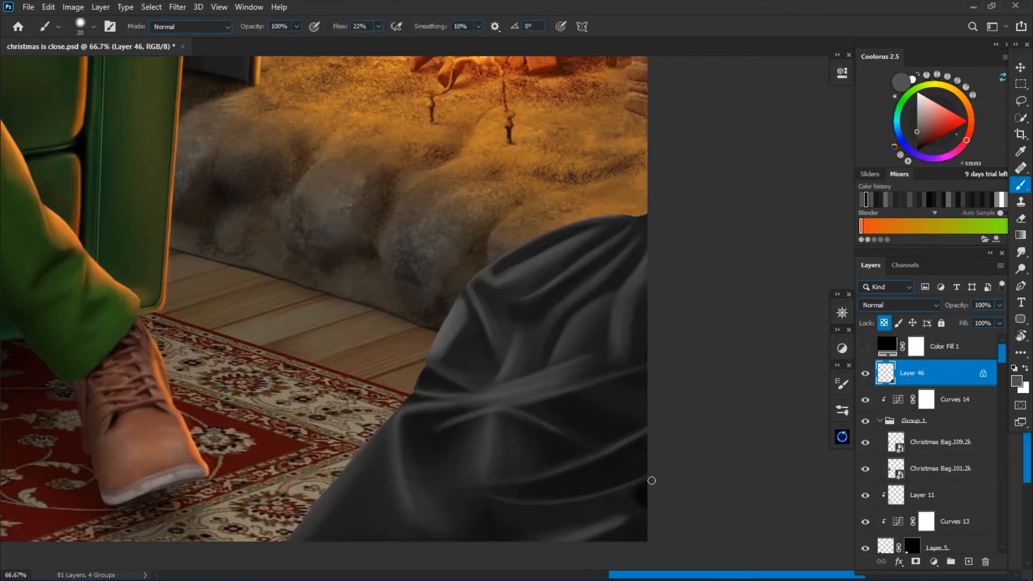
# Define the creases in the sack's lower right area with dark grey 383838 and near-black strokes.
pyautogui.keyDown('alt'); pyautogui.click(642, 480); pyautogui.keyUp('alt')
pyautogui.moveTo(619, 479); pyautogui.dragTo(713, 366)
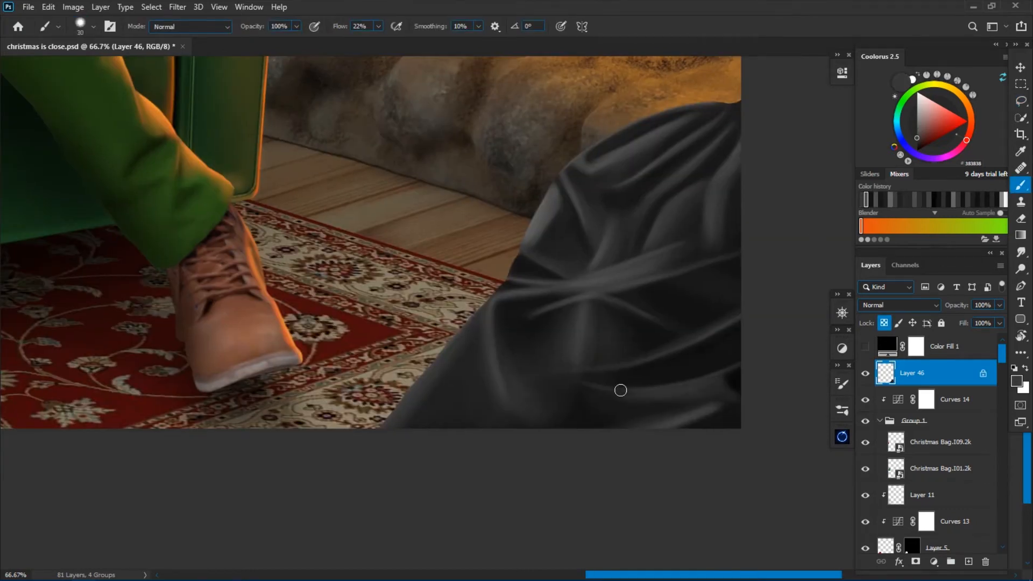
pyautogui.keyDown('alt'); pyautogui.click(721, 379); pyautogui.keyUp('alt')
pyautogui.press('[')
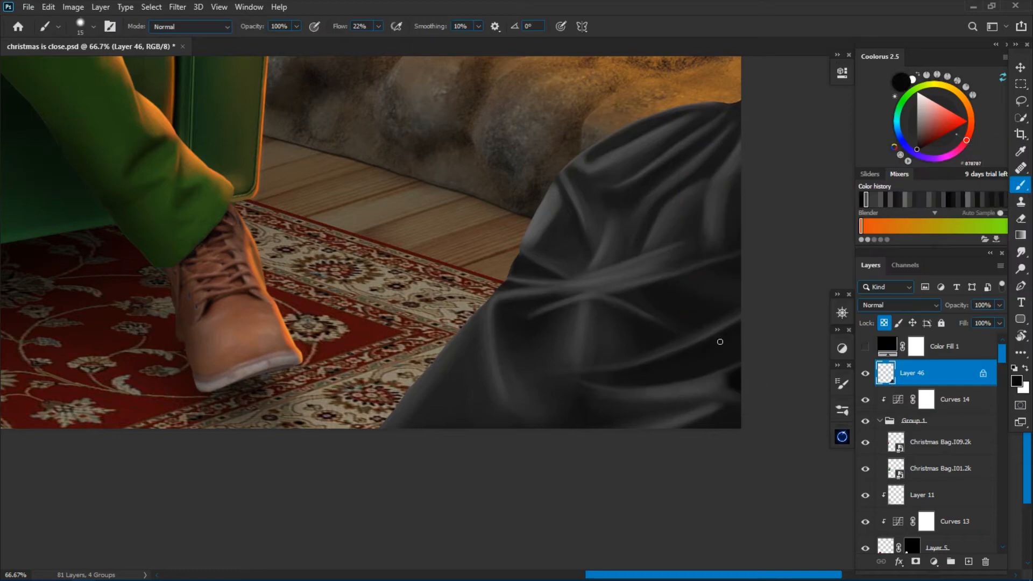
pyautogui.keyDown('alt'); pyautogui.click(698, 386); pyautogui.keyUp('alt')
# Deepen the shadows between the sack's lower right folds with near-black 151515.
pyautogui.press('r')
pyautogui.moveTo(592, 397); pyautogui.dragTo(637, 312)
pyautogui.keyDown('alt'); pyautogui.click(639, 305); pyautogui.keyUp('alt')
pyautogui.press('[')
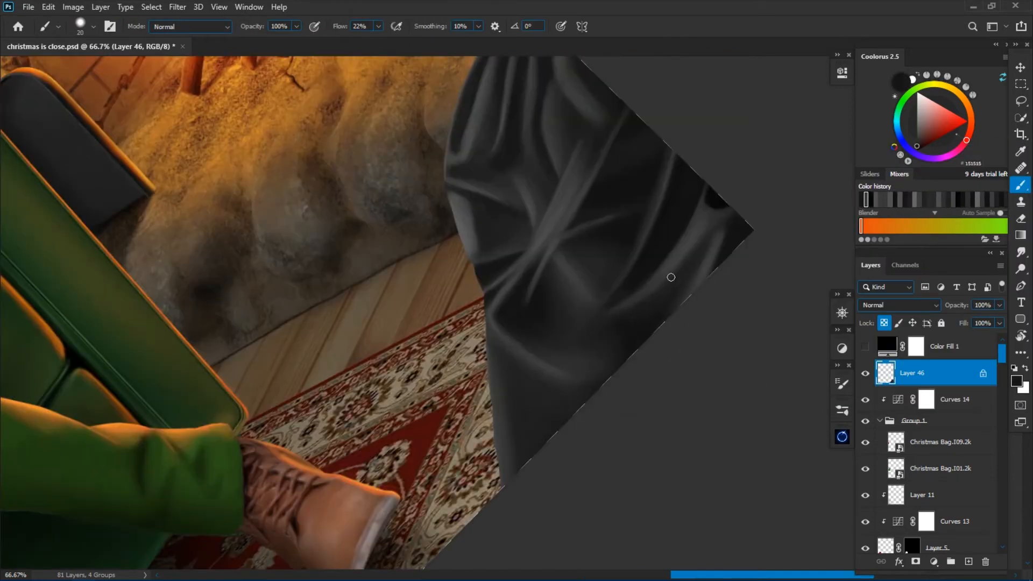
pyautogui.keyDown('alt'); pyautogui.click(662, 171); pyautogui.keyUp('alt')
pyautogui.press(']')
pyautogui.press(']')
pyautogui.press(']')
# Choose a lighter grey and paint soft highlights on the ridges of the sack's right folds.
pyautogui.click(1017, 381)
pyautogui.click(691, 289)
pyautogui.press('Return')
pyautogui.moveTo(615, 130); pyautogui.dragTo(592, 187)
pyautogui.moveTo(704, 222); pyautogui.dragTo(678, 257)
# Colorize the grey sack on Layer 46 to a saturated red with Hue/Saturation.
pyautogui.press('r')
pyautogui.click(197, 25)
pyautogui.hotkey('ctrl', '-')
pyautogui.hotkey('ctrl', '-')
pyautogui.hotkey('ctrl', '-')
pyautogui.hotkey('ctrl', '-')
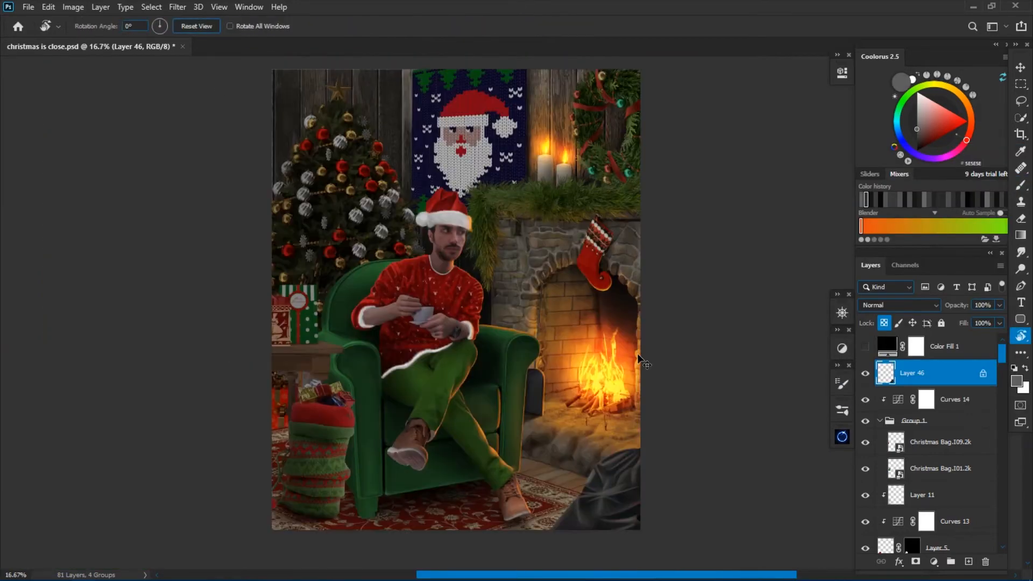
pyautogui.hotkey('ctrl', 'u')
pyautogui.click(940, 264)
pyautogui.moveTo(785, 222); pyautogui.dragTo(825, 222)
pyautogui.press('Return')
# Blend red 851F1F over the folds in the upper left part of the sack.
pyautogui.hotkey('ctrl', '+')
pyautogui.moveTo(594, 473)
pyautogui.mouseDown()
pyautogui.moveTo(485, 263)
pyautogui.moveTo(475, 207)
pyautogui.mouseUp()
pyautogui.hotkey('ctrl', '+')
pyautogui.hotkey('ctrl', '+')
pyautogui.press('b')
pyautogui.keyDown('alt'); pyautogui.click(522, 258); pyautogui.keyUp('alt')
pyautogui.moveTo(526, 288); pyautogui.dragTo(504, 303)
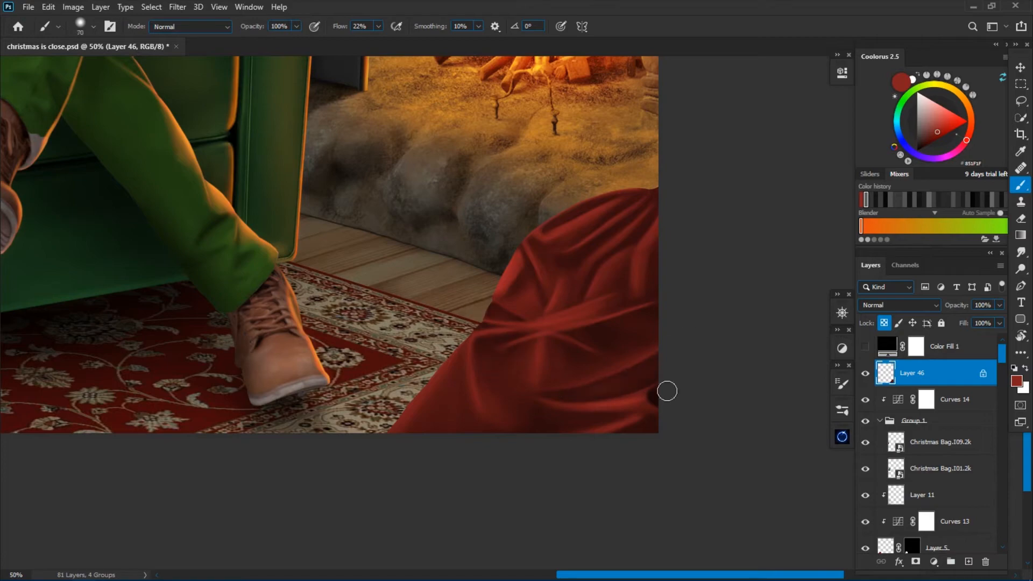
# Cover the dark spot at the sack's lower right edge and smooth the right folds with sampled reds.
pyautogui.hotkey('ctrl', '+')
pyautogui.hotkey('ctrl', '+')
pyautogui.moveTo(714, 448); pyautogui.dragTo(553, 265)
pyautogui.hotkey('ctrl', '-')
pyautogui.hotkey('ctrl', '-')
pyautogui.moveTo(580, 141); pyautogui.dragTo(574, 323)
pyautogui.keyDown('alt'); pyautogui.click(568, 296); pyautogui.keyUp('alt')
pyautogui.hotkey('ctrl', '+')
pyautogui.hotkey('ctrl', '+')
pyautogui.moveTo(594, 384); pyautogui.dragTo(554, 295)
pyautogui.press('[')
pyautogui.press('[')
pyautogui.press('[')
pyautogui.press('[')
pyautogui.press('[')
pyautogui.press('[')
pyautogui.press('[')
pyautogui.press('[')
pyautogui.press('[')
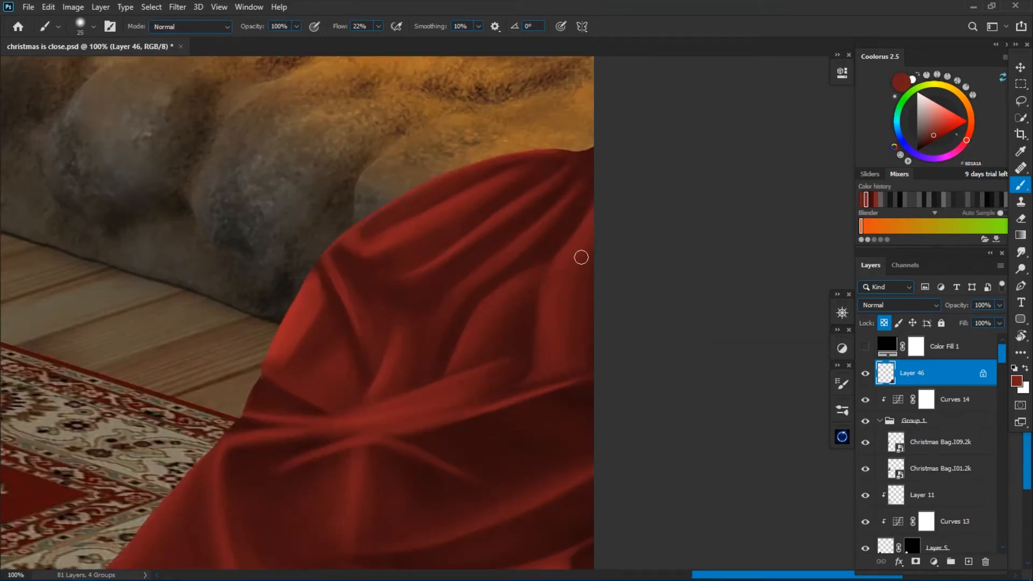
# Paint brighter red B13232 highlights along the ridges of the sack's right and upper folds.
pyautogui.click(1017, 381)
pyautogui.click(801, 231)
pyautogui.press('Return')
pyautogui.press('[')
pyautogui.press('[')
pyautogui.press('[')
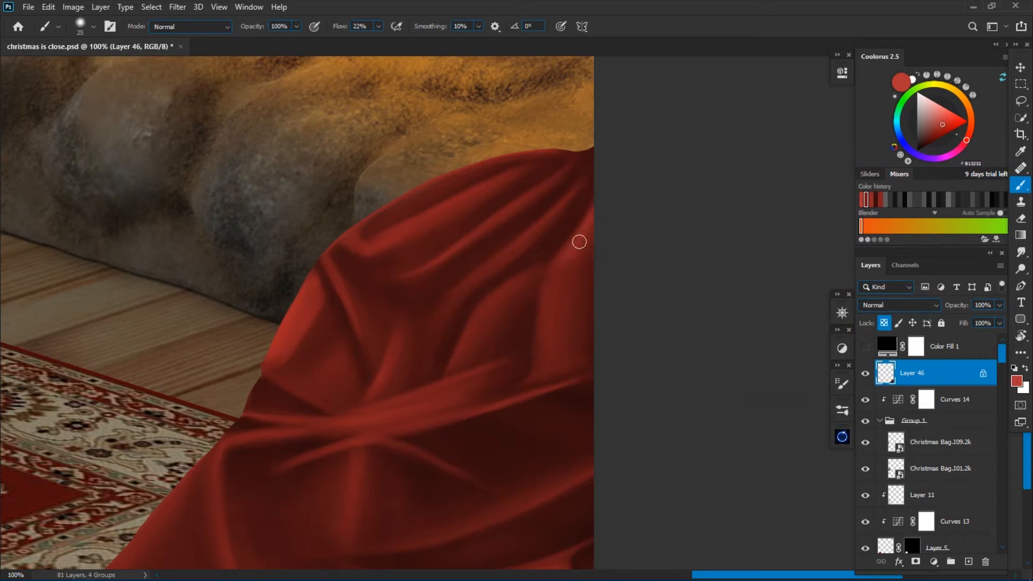
pyautogui.moveTo(572, 269); pyautogui.dragTo(546, 358)
pyautogui.press('[')
pyautogui.press('[')
pyautogui.press('[')
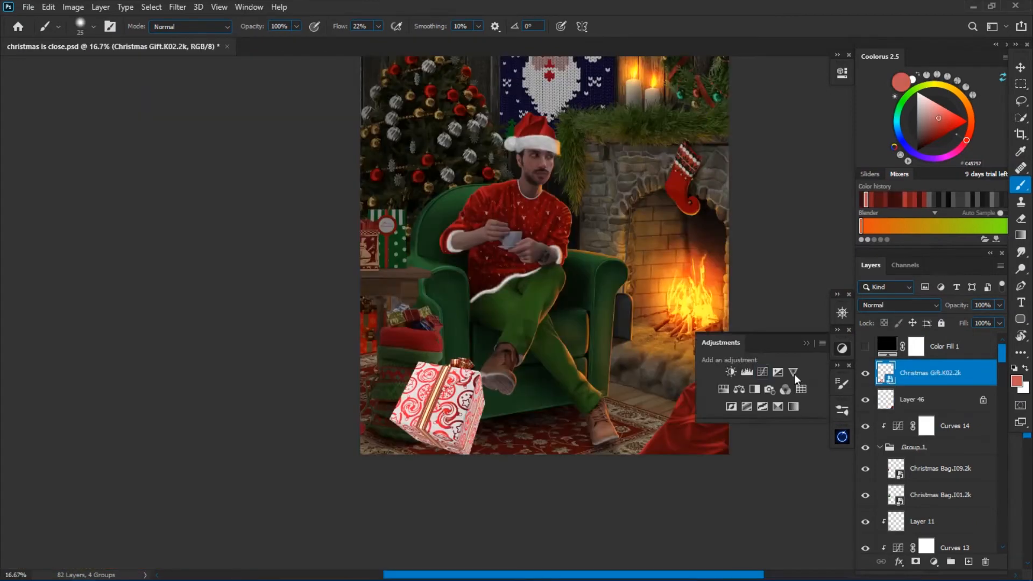
# Darken the patterned gift box beside the armchair with a clipped Curves adjustment and paint shading over its sides.
pyautogui.click(762, 371)
pyautogui.moveTo(746, 205); pyautogui.dragTo(751, 226)
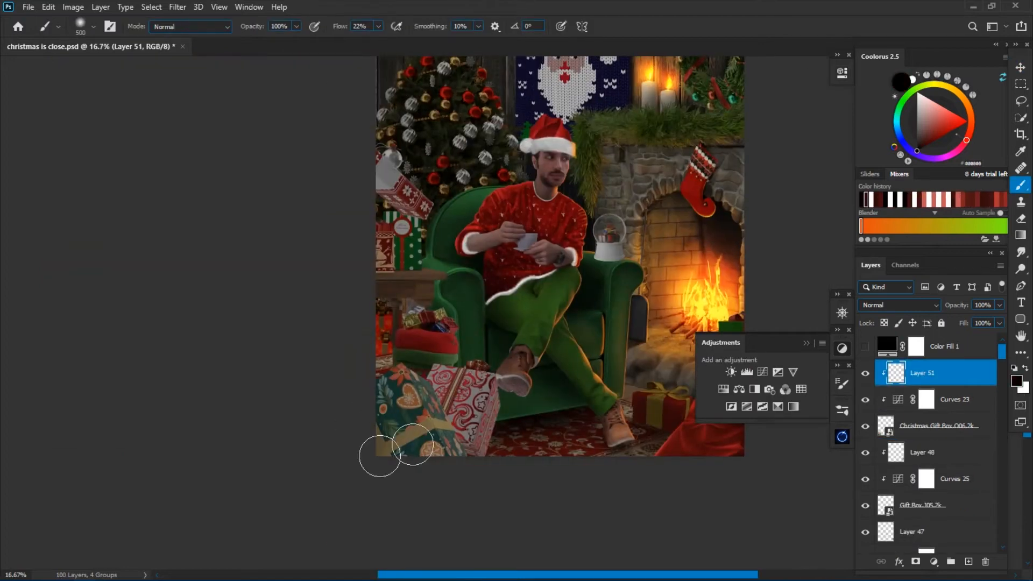
pyautogui.moveTo(380, 450); pyautogui.dragTo(393, 395)
pyautogui.press('[')
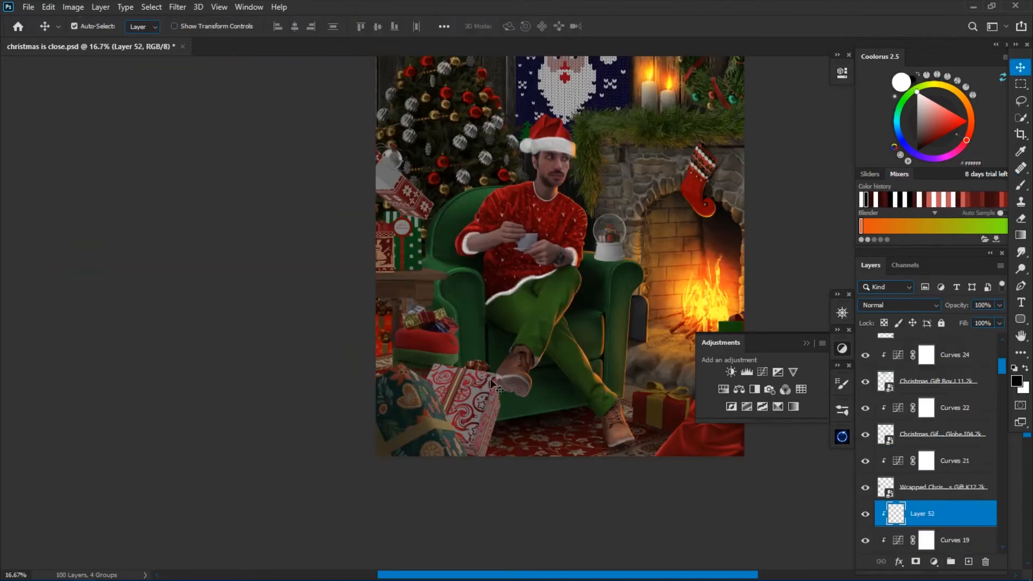
pyautogui.moveTo(436, 377); pyautogui.dragTo(455, 446)
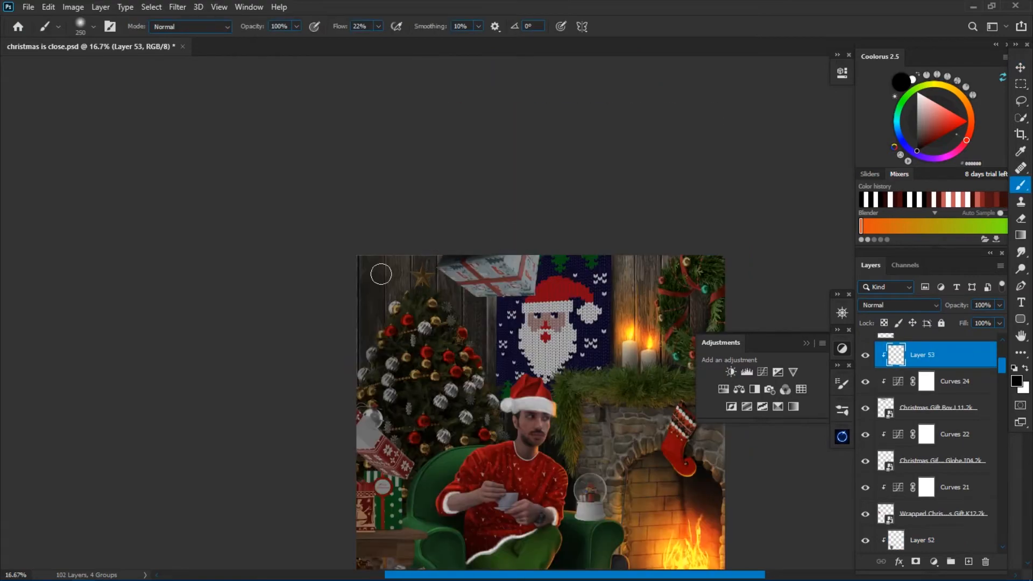
# Soften the clipped shadow shading on the newly placed gifts with the Eraser.
pyautogui.press('e')
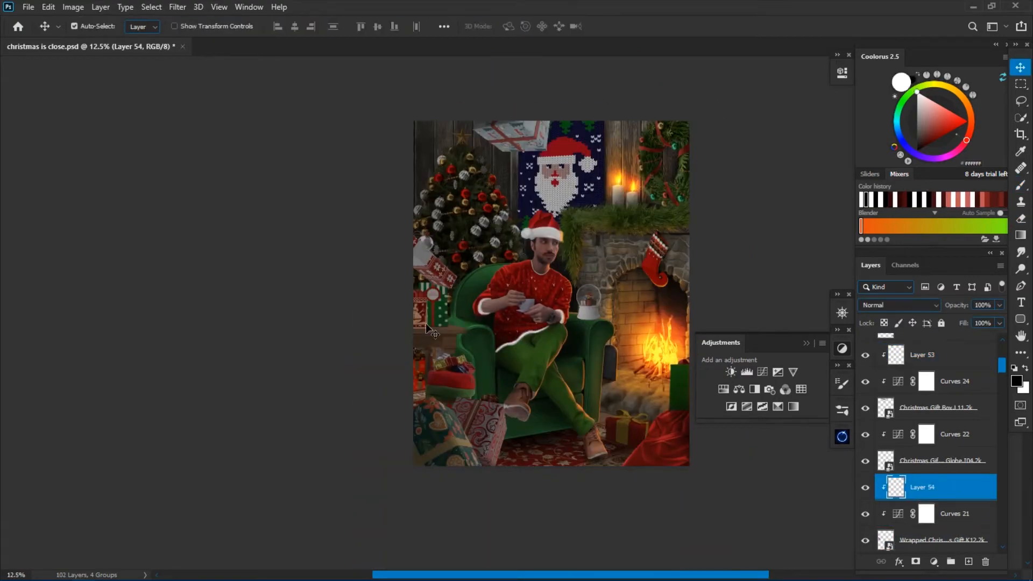
pyautogui.scroll(3, 480, 323)
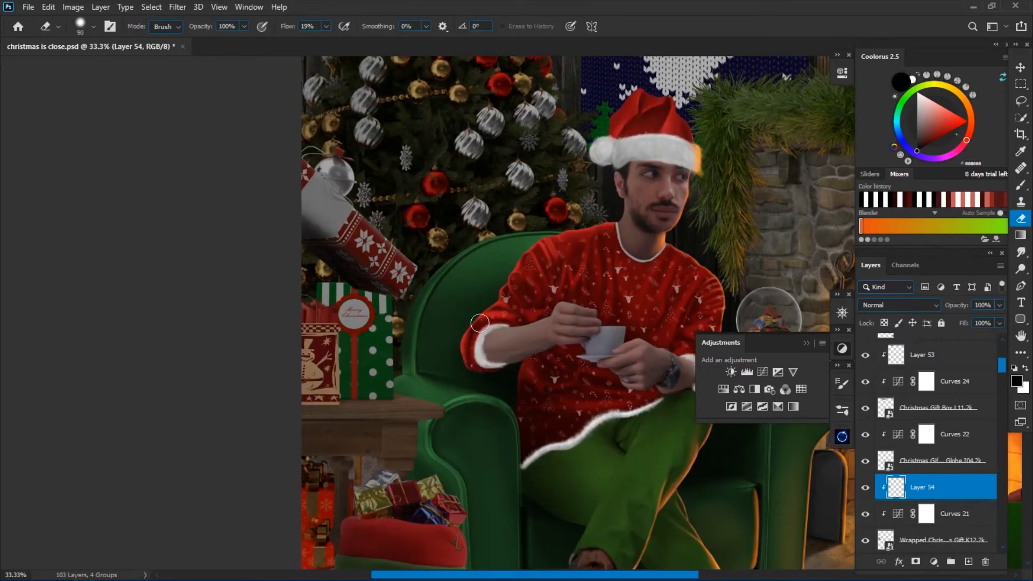
pyautogui.scroll(-2, 479, 323)
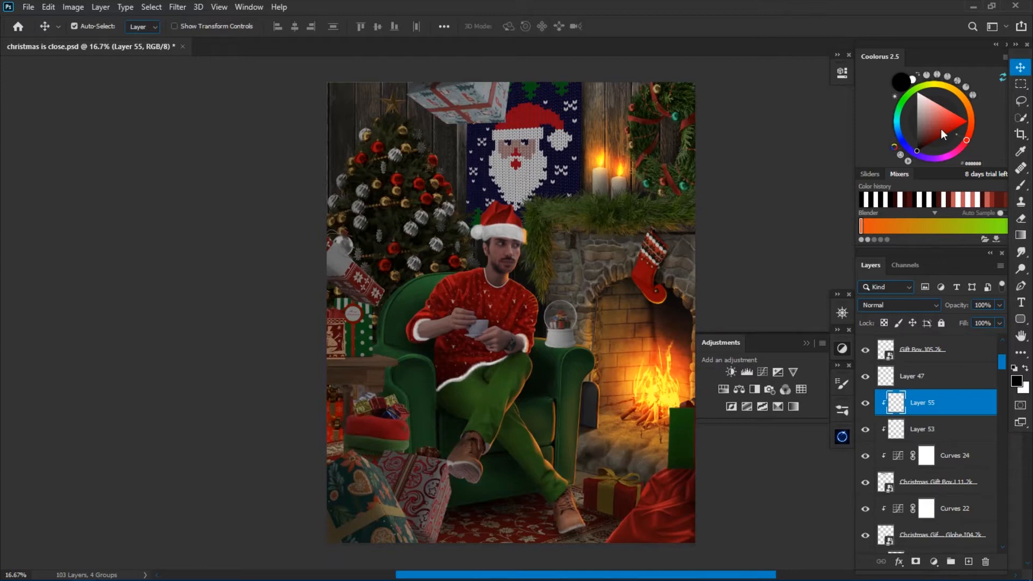
# Open the blending options of the orange layer clipped to the floating gift box.
pyautogui.doubleClick(941, 411)
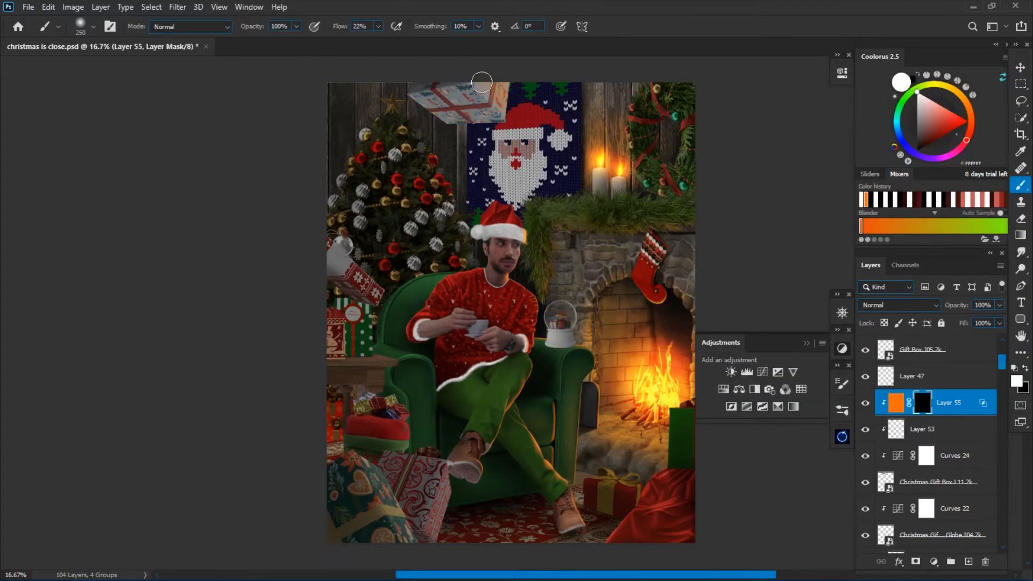
pyautogui.moveTo(108, 46); pyautogui.dragTo(291, 129)
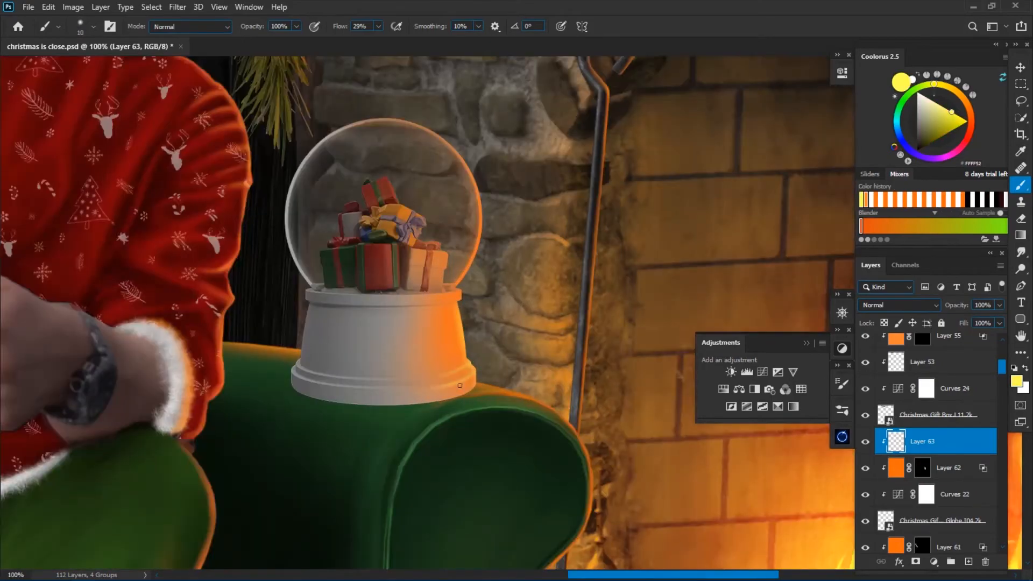
# Paint a dark shadow on the armchair beneath the snow globe using a Multiply layer.
pyautogui.press('[')
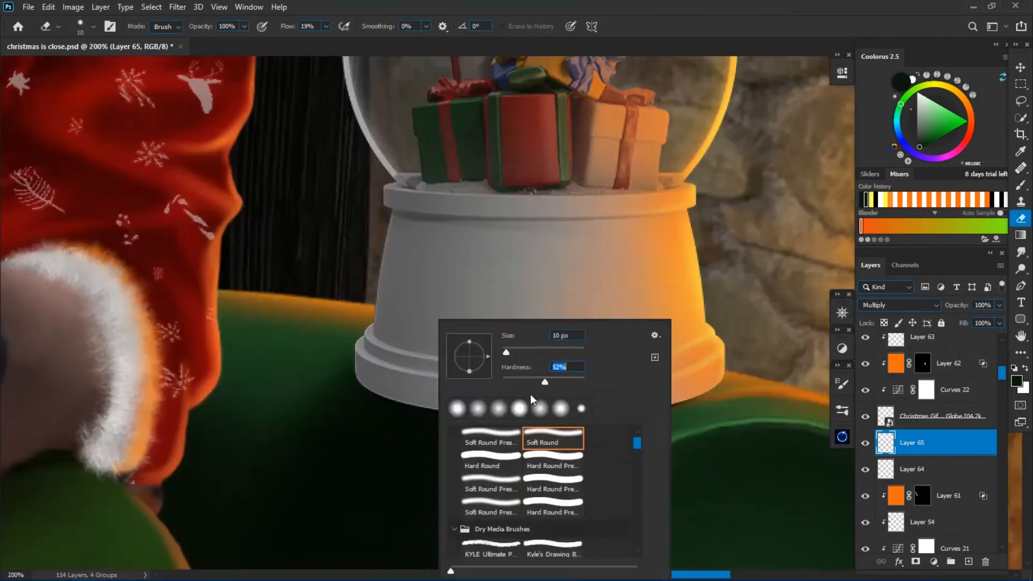
pyautogui.click(544, 239)
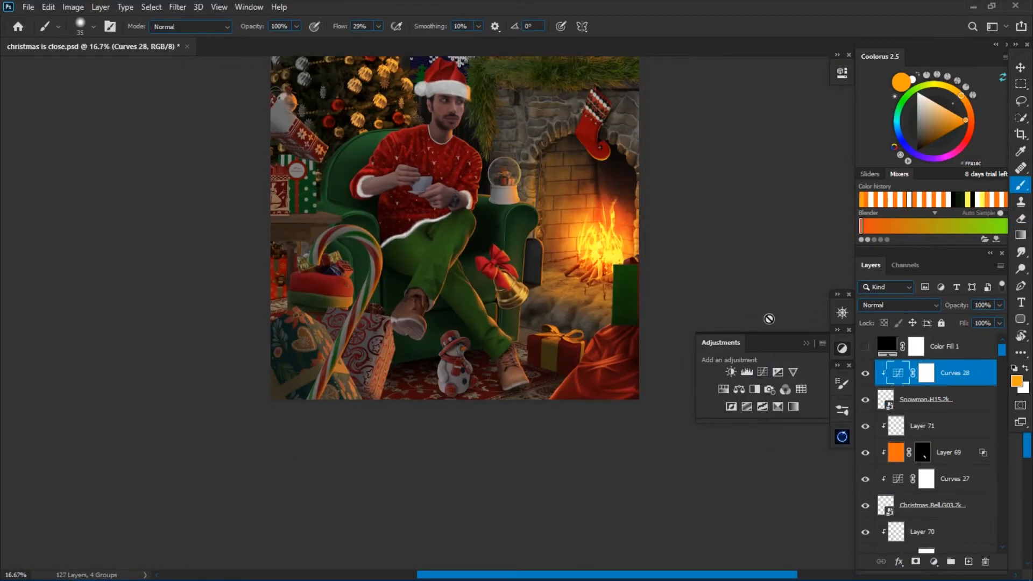
# Create a new layer clipped to the snowman and fill it with orange.
pyautogui.click(968, 562)
pyautogui.hotkey('ctrl', 'alt', 'g')
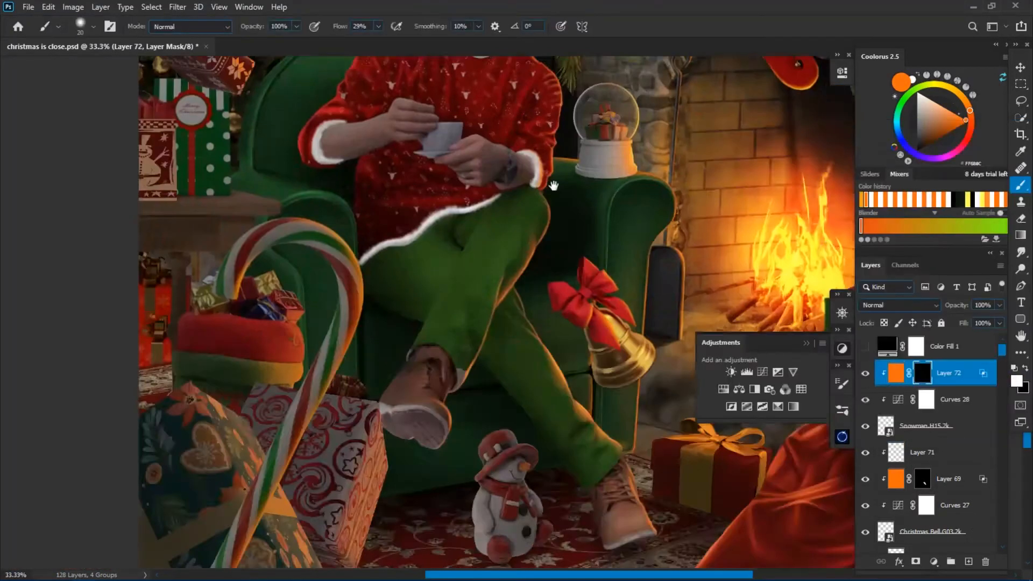
# Mask the snowman's orange layer in black and reveal it in white as firelight on the side facing the fire.
pyautogui.scroll(3, 560, 490)
pyautogui.moveTo(403, 319); pyautogui.dragTo(495, 371)
pyautogui.moveTo(504, 473)
pyautogui.mouseDown()
pyautogui.moveTo(495, 382)
pyautogui.moveTo(503, 388)
pyautogui.mouseUp()
pyautogui.moveTo(487, 417); pyautogui.dragTo(466, 483)
pyautogui.press('x')
pyautogui.press('[')
pyautogui.press('[')
pyautogui.press('[')
pyautogui.press('[')
pyautogui.press('[')
pyautogui.press(']')
pyautogui.press(']')
pyautogui.press('x')
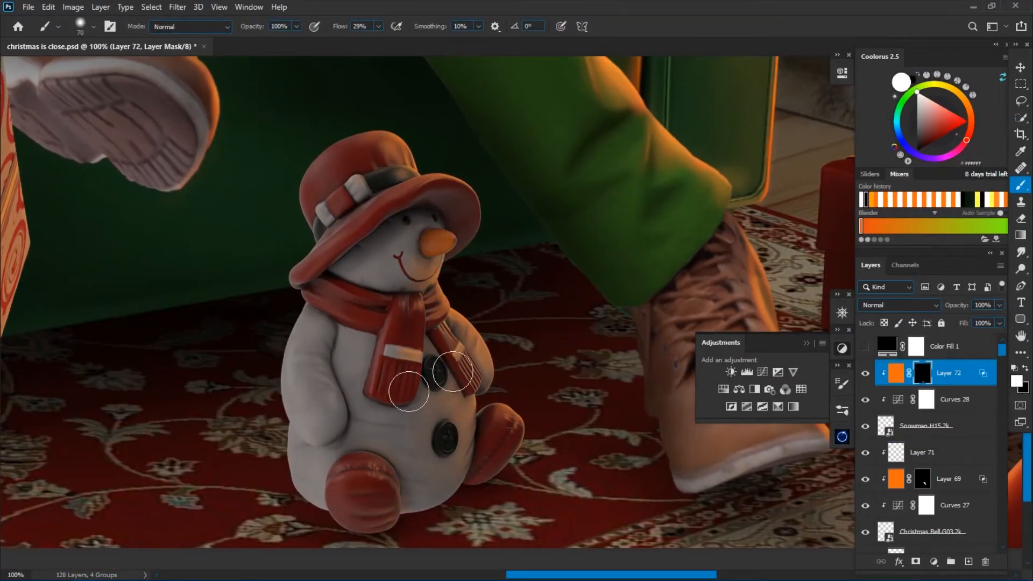
# Add a new layer above the orange light layer and clip it to the snowman.
pyautogui.hotkey('ctrl', '-')
pyautogui.hotkey('ctrl', '-')
pyautogui.hotkey('ctrl', '-')
pyautogui.click(900, 305)
pyautogui.click(810, 284)
pyautogui.click(969, 561)
pyautogui.hotkey('ctrl', 'alt', 'g')
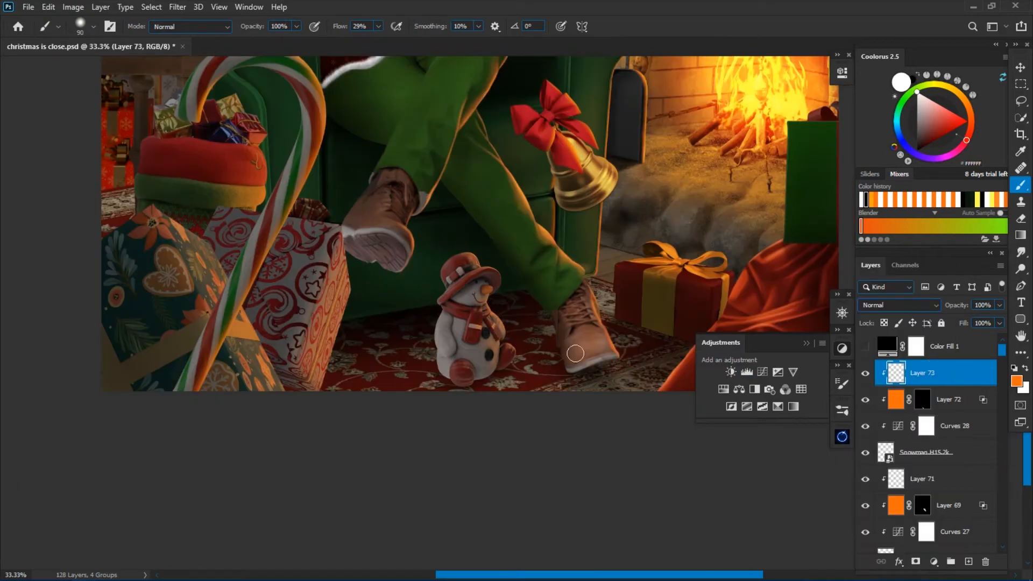
# Paint thin light-orange rim highlights along the fire-facing edges of the snowman's hat and body.
pyautogui.hotkey('ctrl', '+')
pyautogui.hotkey('ctrl', '+')
pyautogui.hotkey('ctrl', '+')
pyautogui.hotkey('ctrl', '+')
pyautogui.press('[')
pyautogui.press('[')
pyautogui.press('[')
pyautogui.press('[')
pyautogui.press('[')
pyautogui.press('[')
pyautogui.press('[')
pyautogui.press('[')
pyautogui.press('[')
pyautogui.press('[')
pyautogui.press('[')
pyautogui.press('[')
pyautogui.press('[')
pyautogui.press('[')
pyautogui.press('[')
pyautogui.press('[')
pyautogui.press('[')
pyautogui.press('[')
pyautogui.press(']')
pyautogui.press(']')
pyautogui.press(']')
pyautogui.press(']')
pyautogui.scroll(3, 273, 94)
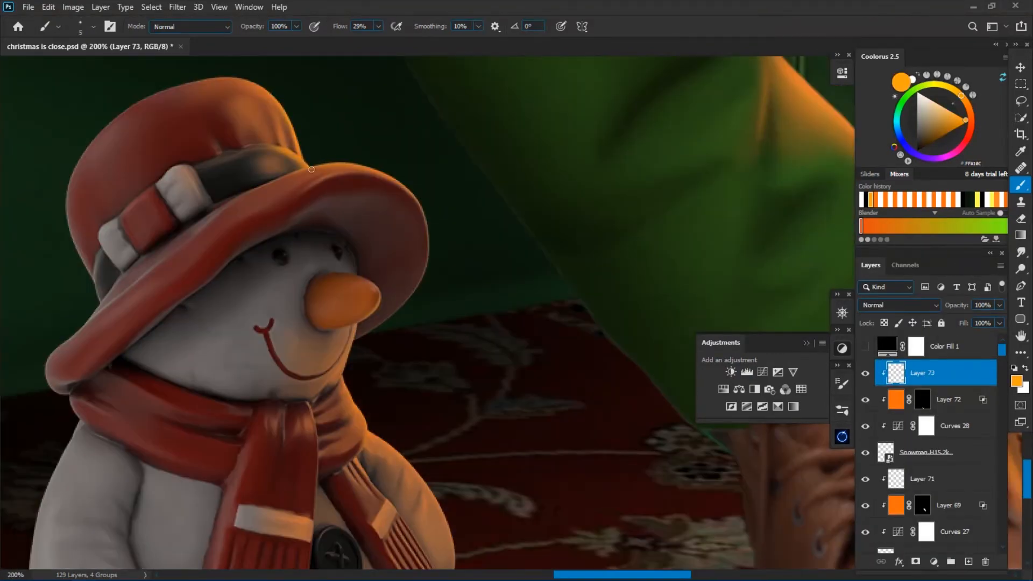
pyautogui.hotkey('ctrl', '+')
pyautogui.moveTo(313, 441); pyautogui.dragTo(452, 231)
pyautogui.press('r')
pyautogui.moveTo(549, 226); pyautogui.dragTo(526, 362)
pyautogui.moveTo(404, 404); pyautogui.dragTo(501, 247)
pyautogui.moveTo(503, 249)
pyautogui.mouseDown()
pyautogui.moveTo(387, 369)
pyautogui.moveTo(507, 452)
pyautogui.mouseUp()
pyautogui.moveTo(530, 192); pyautogui.dragTo(485, 282)
pyautogui.moveTo(322, 334); pyautogui.dragTo(483, 285)
pyautogui.press('[')
pyautogui.moveTo(387, 298); pyautogui.dragTo(374, 322)
pyautogui.scroll(-4, 448, 379)
pyautogui.press('r')
pyautogui.press('Escape')
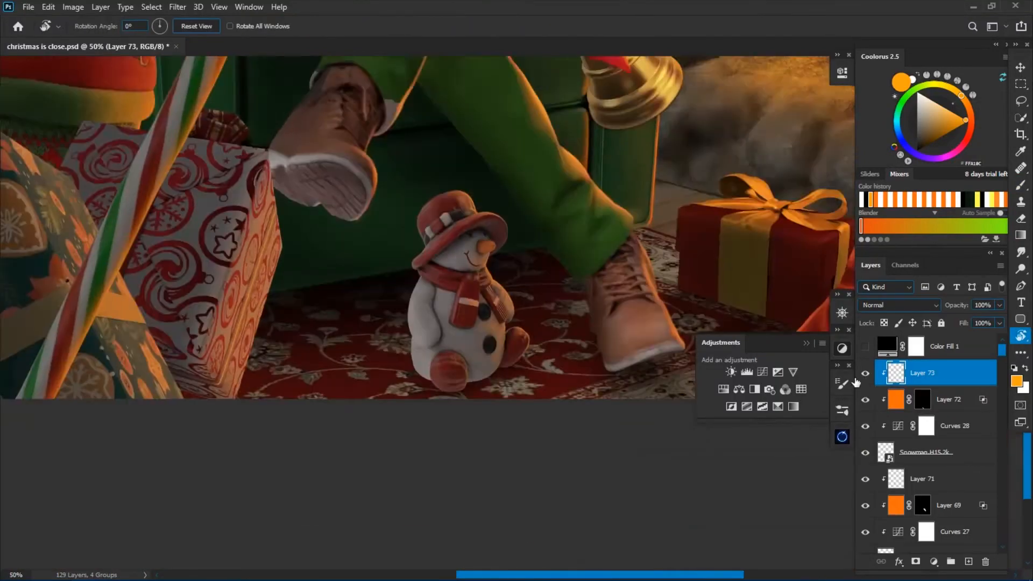
# Add another new layer clipped to the snowman, with black as the brush colour and a larger soft brush.
pyautogui.scroll(5, 490, 251)
pyautogui.press('b')
pyautogui.scroll(-1, 519, 290)
pyautogui.scroll(-4, 598, 207)
pyautogui.press('d')
pyautogui.click(969, 561)
pyautogui.hotkey('ctrl', 'alt', 'g')
pyautogui.press(']')
pyautogui.press(']')
pyautogui.press(']')
pyautogui.press(']')
pyautogui.press(']')
pyautogui.press(']')
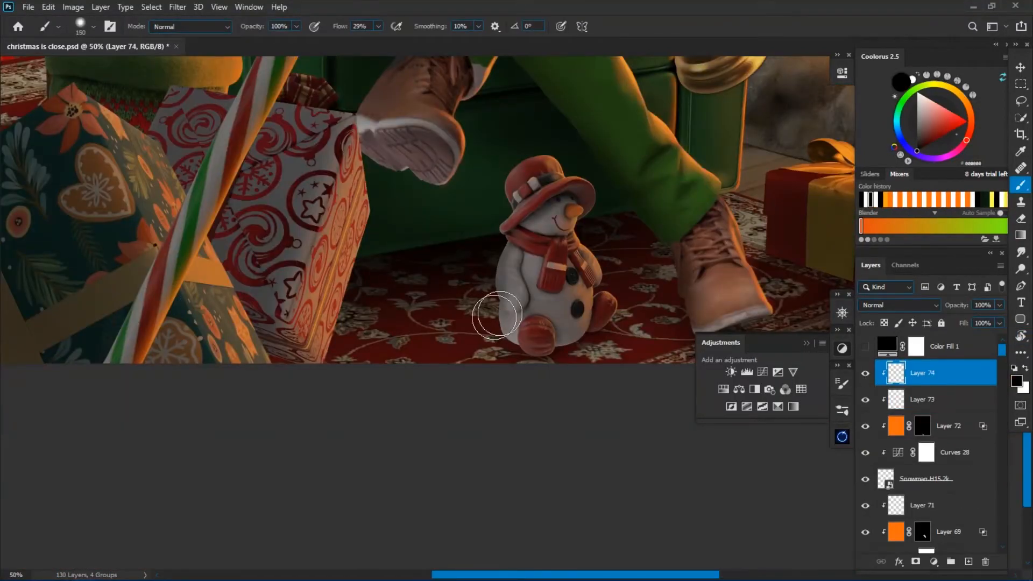
# Shade the snowman's side away from the fire in black beneath the rim highlights, and lower the shading layer's opacity.
pyautogui.scroll(1, 511, 315)
pyautogui.rightClick(583, 274)
pyautogui.press('e')
pyautogui.press('b')
pyautogui.hotkey('ctrl', '[')
pyautogui.moveTo(541, 355)
pyautogui.mouseDown()
pyautogui.moveTo(501, 126)
pyautogui.moveTo(536, 356)
pyautogui.moveTo(499, 221)
pyautogui.mouseUp()
pyautogui.press('[')
pyautogui.press('[')
pyautogui.press('[')
pyautogui.hotkey('ctrl', '-')
pyautogui.hotkey('ctrl', '-')
pyautogui.hotkey('ctrl', '-')
pyautogui.moveTo(966, 307); pyautogui.dragTo(959, 309)
# Add a Multiply layer beneath the snowman and paint a very dark red contact shadow on the carpet around its base.
pyautogui.hotkey('ctrl', '+')
pyautogui.hotkey('ctrl', '+')
pyautogui.click(931, 505)
pyautogui.click(969, 562)
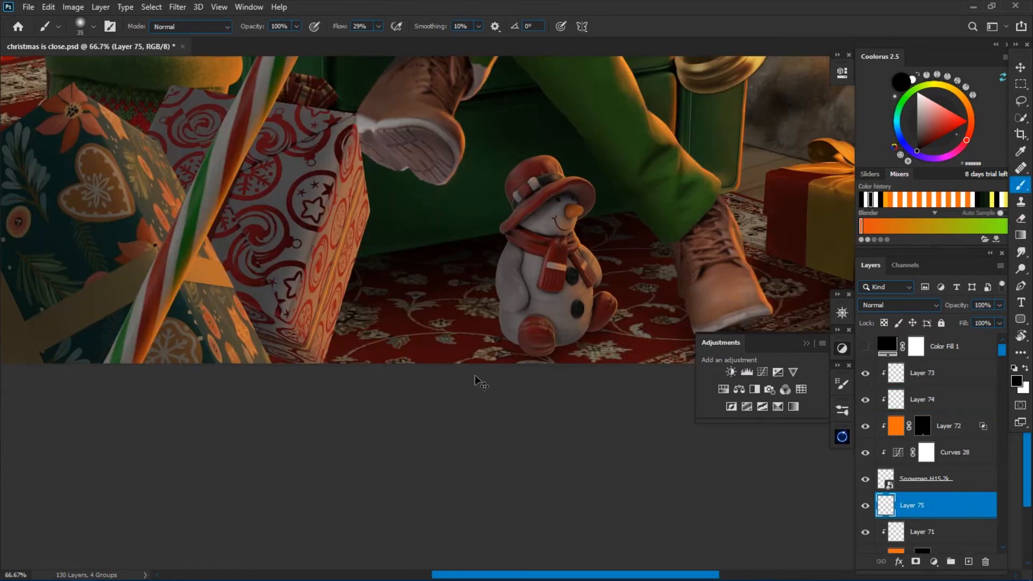
pyautogui.click(900, 305)
pyautogui.click(882, 356)
pyautogui.hotkey('ctrl', '+')
pyautogui.keyDown('alt'); pyautogui.click(586, 360); pyautogui.keyUp('alt')
pyautogui.press('[')
pyautogui.moveTo(486, 385); pyautogui.dragTo(438, 374)
pyautogui.press(']')
pyautogui.press(']')
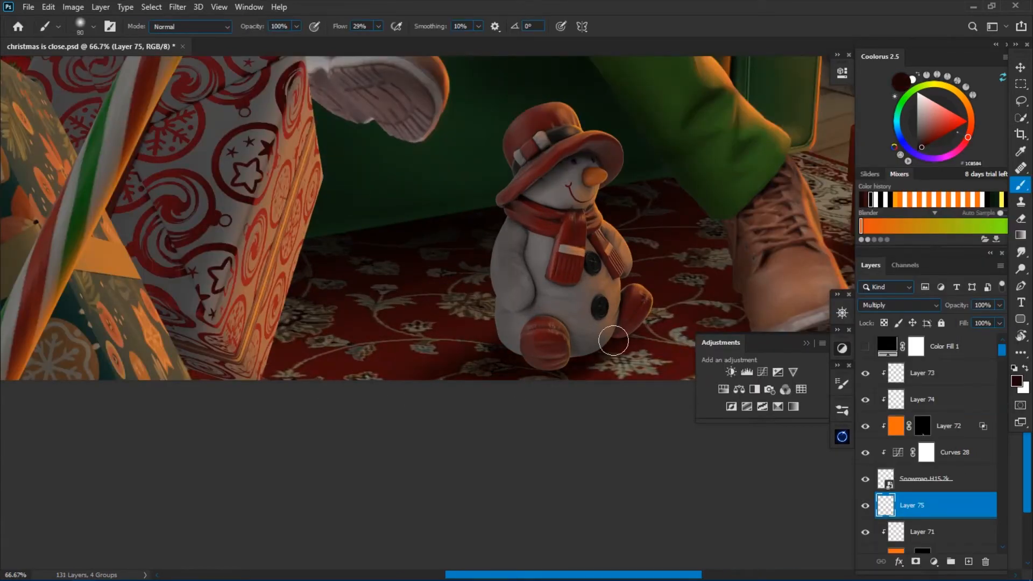
# Soften the snowman's carpet shadow with the Eraser, set its layer opacity to 61%, and save the document.
pyautogui.press('e')
pyautogui.hotkey('ctrl', '-')
pyautogui.hotkey('ctrl', '-')
pyautogui.moveTo(958, 308); pyautogui.dragTo(936, 309)
pyautogui.hotkey('ctrl', '-')
pyautogui.hotkey('ctrl', '-')
pyautogui.hotkey('ctrl', 's')
pyautogui.moveTo(866, 453); pyautogui.dragTo(863, 377)
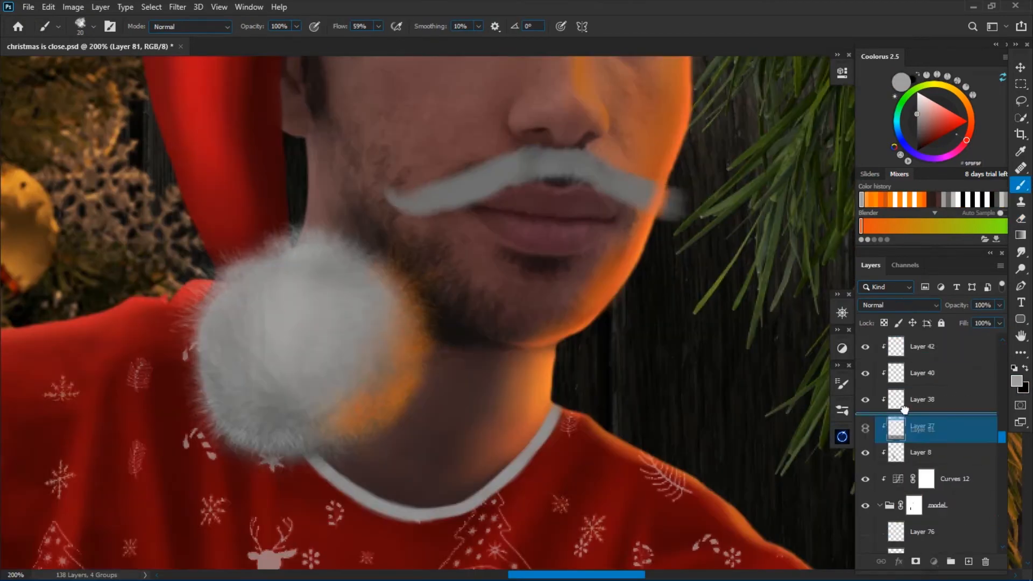
# Refine the grey moustache on the man's upper lip and paint an upward curl at its end.
pyautogui.moveTo(646, 199); pyautogui.dragTo(699, 211)
pyautogui.press('e')
pyautogui.hotkey('ctrl', '-')
pyautogui.hotkey('ctrl', '-')
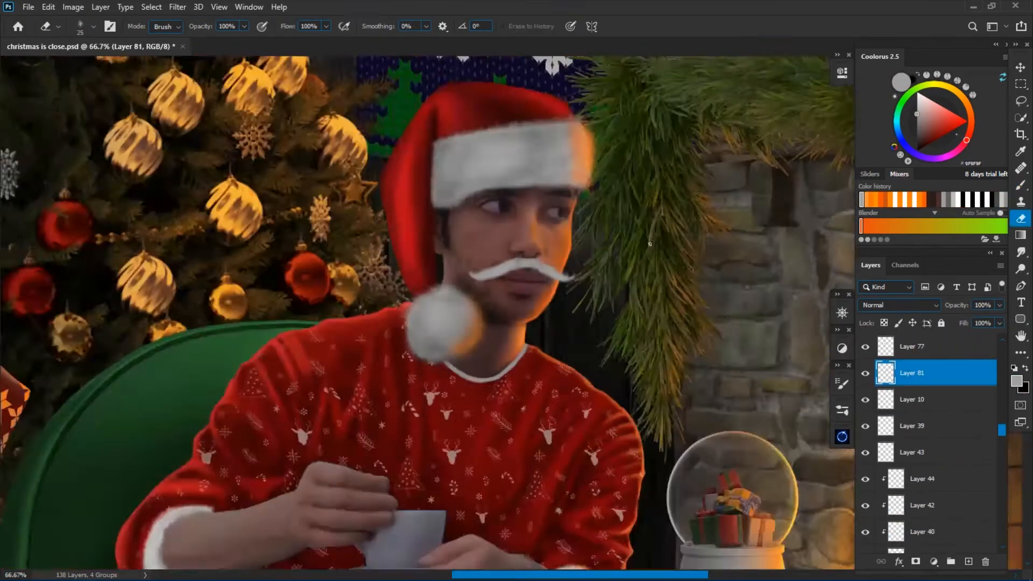
pyautogui.press('b')
pyautogui.hotkey('ctrl', '+')
pyautogui.hotkey('ctrl', '+')
pyautogui.moveTo(379, 313); pyautogui.dragTo(384, 295)
# Shade the underside of the moustache with a small dark grey brush.
pyautogui.click(1016, 381)
pyautogui.press('Return')
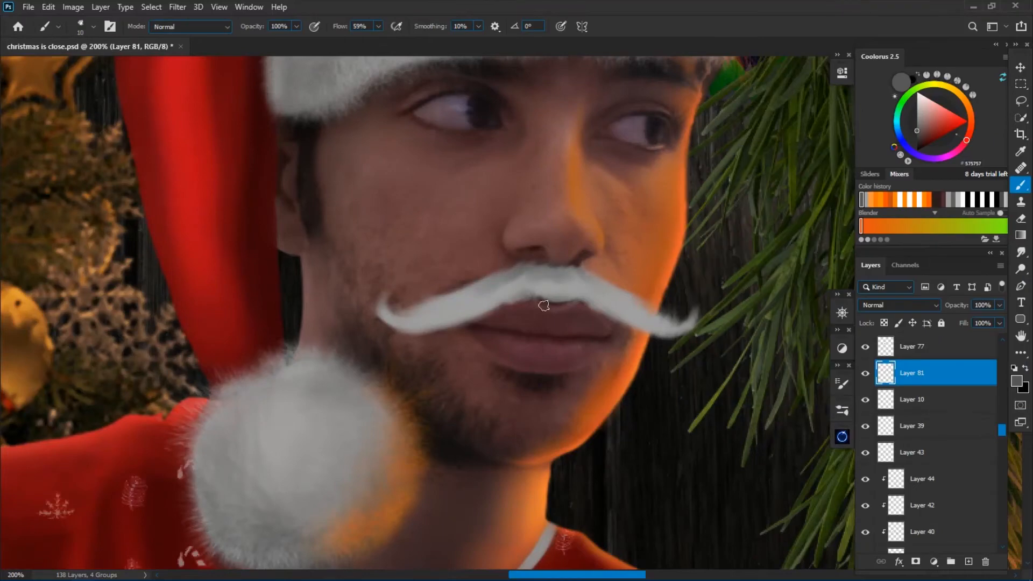
pyautogui.moveTo(622, 297); pyautogui.dragTo(595, 281)
pyautogui.moveTo(487, 307); pyautogui.dragTo(443, 325)
pyautogui.keyDown('alt'); pyautogui.click(530, 276); pyautogui.keyUp('alt')
pyautogui.press('[')
pyautogui.press('[')
# Choose hair-like brush presets for the Brush and Eraser and texture the moustache's lower edge in light grey.
pyautogui.click(842, 383)
pyautogui.click(753, 457)
pyautogui.click(843, 384)
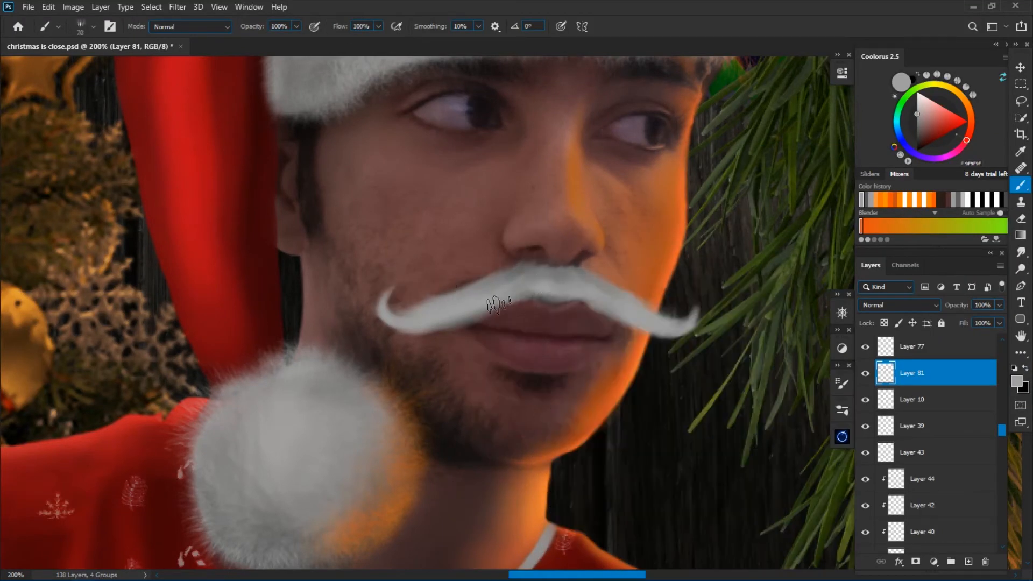
pyautogui.press('e')
pyautogui.rightClick(619, 254)
pyautogui.doubleClick(671, 412)
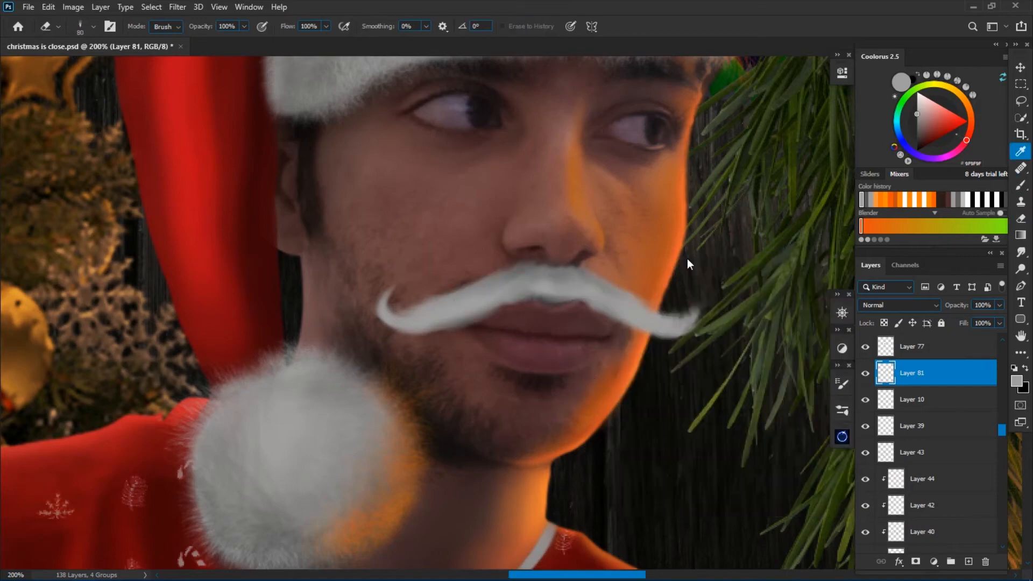
pyautogui.click(918, 94)
pyautogui.press('b')
pyautogui.rightClick(487, 295)
pyautogui.click(542, 454)
pyautogui.moveTo(622, 328); pyautogui.dragTo(565, 328)
pyautogui.keyDown('alt'); pyautogui.click(475, 317); pyautogui.keyUp('alt')
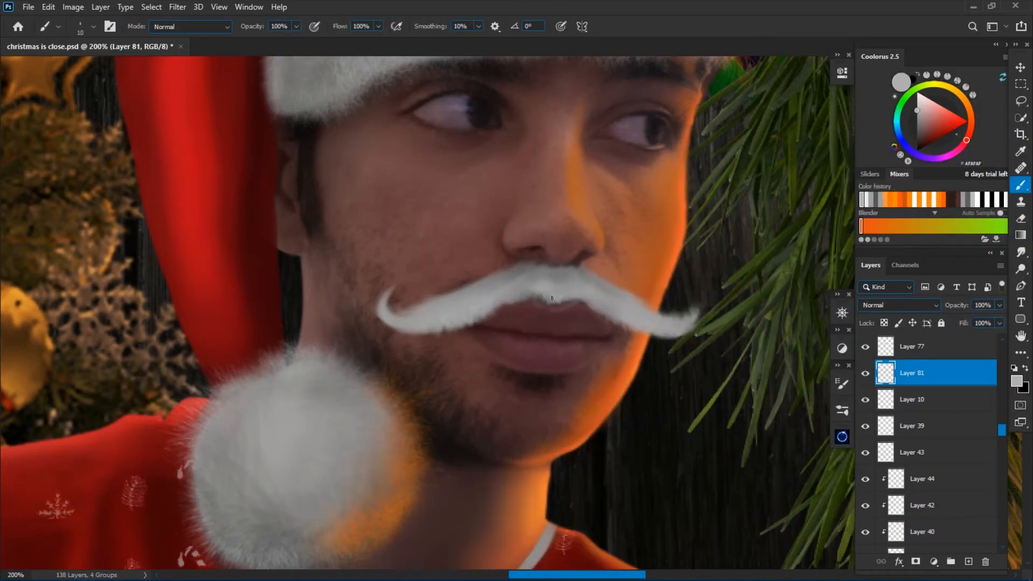
# Paint fine light grey hairs along the moustache and curl its fire-side tip upward with a thin brush.
pyautogui.hotkey('ctrl', '-')
pyautogui.hotkey('ctrl', '+')
pyautogui.moveTo(544, 292); pyautogui.dragTo(584, 250)
pyautogui.hotkey('ctrl', '+')
pyautogui.press('[')
pyautogui.press('[')
pyautogui.moveTo(643, 288); pyautogui.dragTo(657, 274)
pyautogui.rightClick(620, 217)
pyautogui.doubleClick(723, 379)
pyautogui.press('[')
pyautogui.press('[')
pyautogui.press('[')
pyautogui.press('[')
pyautogui.press('[')
pyautogui.moveTo(732, 315); pyautogui.dragTo(791, 269)
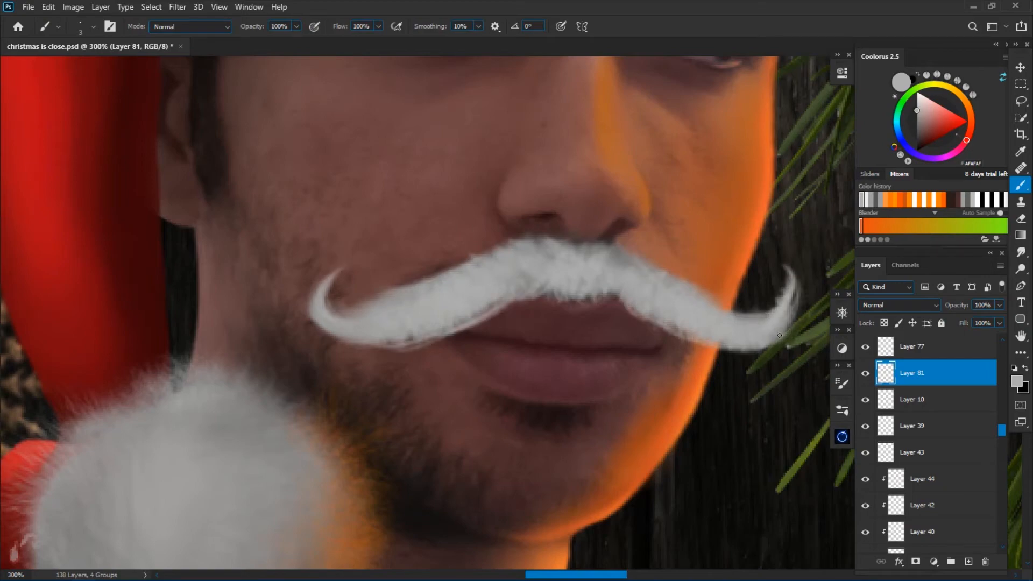
# Save the document and darken the moustache with Levels, setting the white output level to 229.
pyautogui.scroll(-7, 511, 272)
pyautogui.hotkey('ctrl', 's')
pyautogui.hotkey('ctrl', 'l')
pyautogui.moveTo(919, 302); pyautogui.dragTo(902, 302)
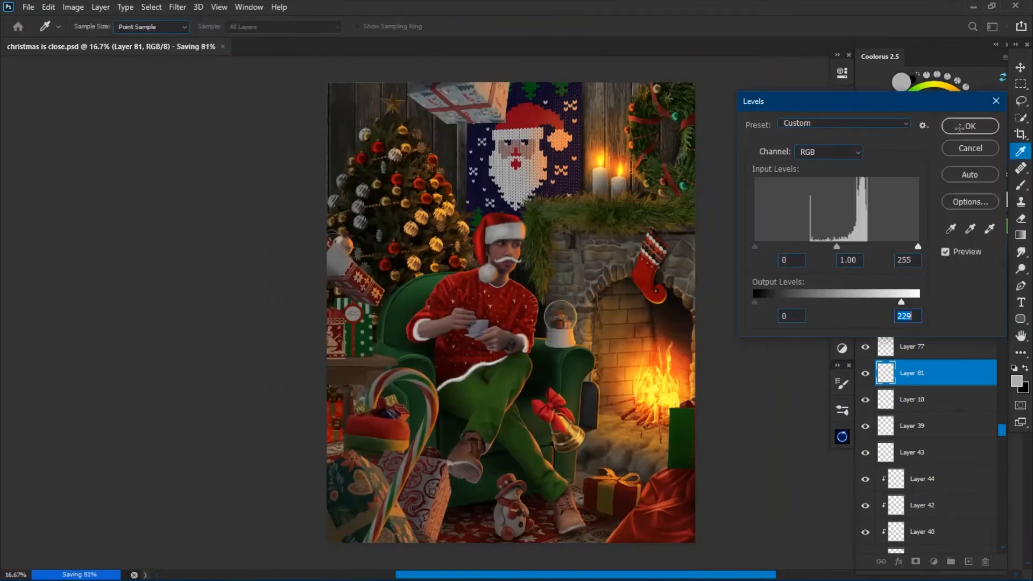
pyautogui.click(967, 127)
# Add fine light grey hairs to the moustache and its curled tip.
pyautogui.scroll(6, 511, 272)
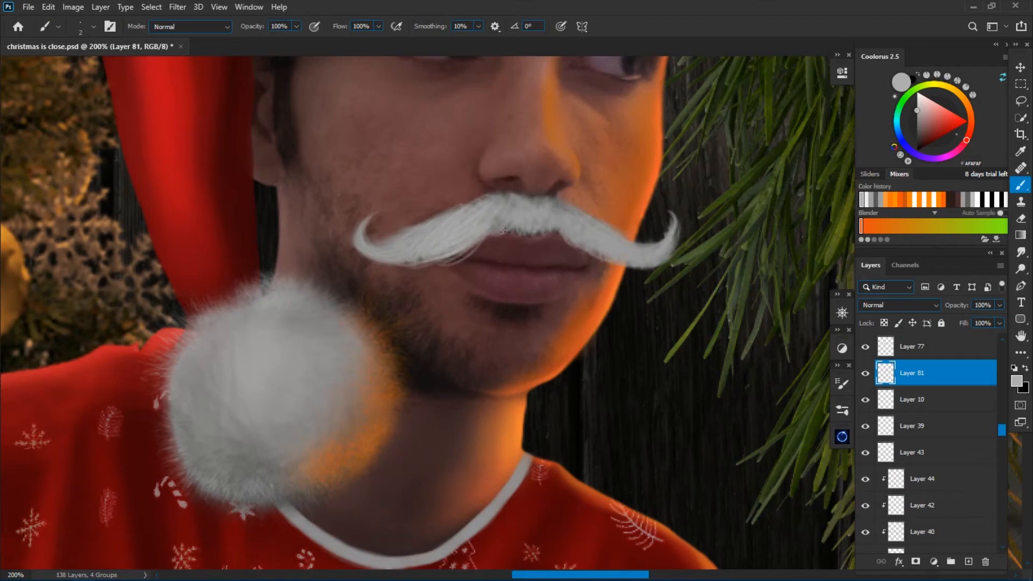
pyautogui.moveTo(367, 237); pyautogui.dragTo(374, 214)
pyautogui.hotkey('ctrl', '-')
pyautogui.hotkey('ctrl', '-')
# Paint white highlight hairs across the moustache, from its centre toward the curled tip, with a thin brush.
pyautogui.click(917, 92)
pyautogui.hotkey('ctrl', '+')
pyautogui.hotkey('ctrl', '+')
pyautogui.hotkey('ctrl', '+')
pyautogui.press(']')
pyautogui.press(']')
pyautogui.moveTo(462, 167); pyautogui.dragTo(404, 213)
pyautogui.moveTo(486, 145); pyautogui.dragTo(412, 222)
pyautogui.hotkey('ctrl', '-')
pyautogui.press('[')
pyautogui.press('[')
pyautogui.moveTo(453, 252); pyautogui.dragTo(363, 219)
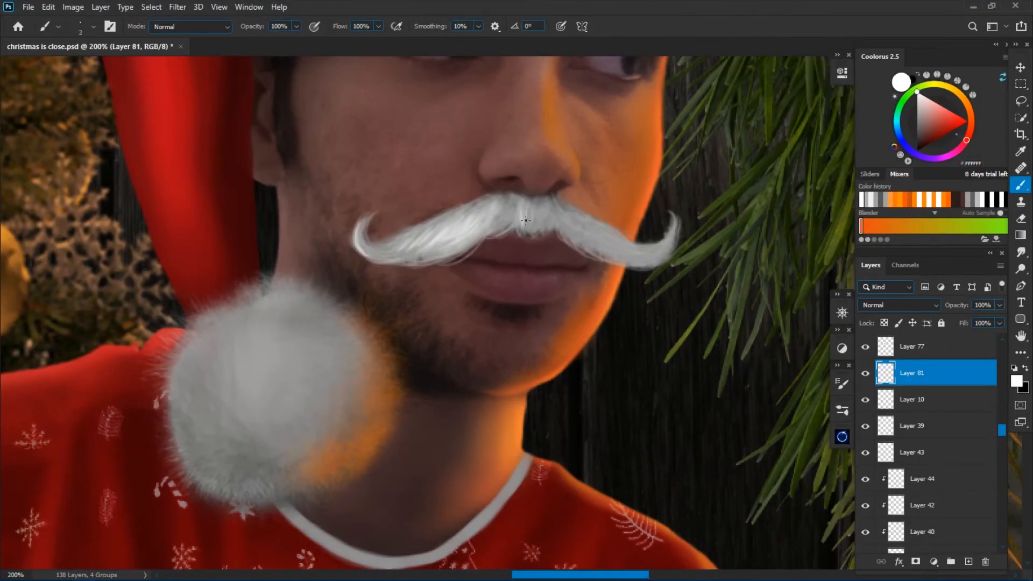
pyautogui.moveTo(552, 200); pyautogui.dragTo(561, 230)
# Darken the highlighted moustache slightly by lowering the white output level in Levels.
pyautogui.hotkey('ctrl', '-')
pyautogui.hotkey('ctrl', '-')
pyautogui.hotkey('ctrl', '-')
pyautogui.hotkey('ctrl', '-')
pyautogui.hotkey('ctrl', 'l')
pyautogui.moveTo(919, 302); pyautogui.dragTo(904, 302)
pyautogui.click(968, 127)
pyautogui.hotkey('ctrl', '+')
pyautogui.hotkey('ctrl', '+')
pyautogui.hotkey('ctrl', '+')
pyautogui.hotkey('ctrl', '+')
pyautogui.press('[')
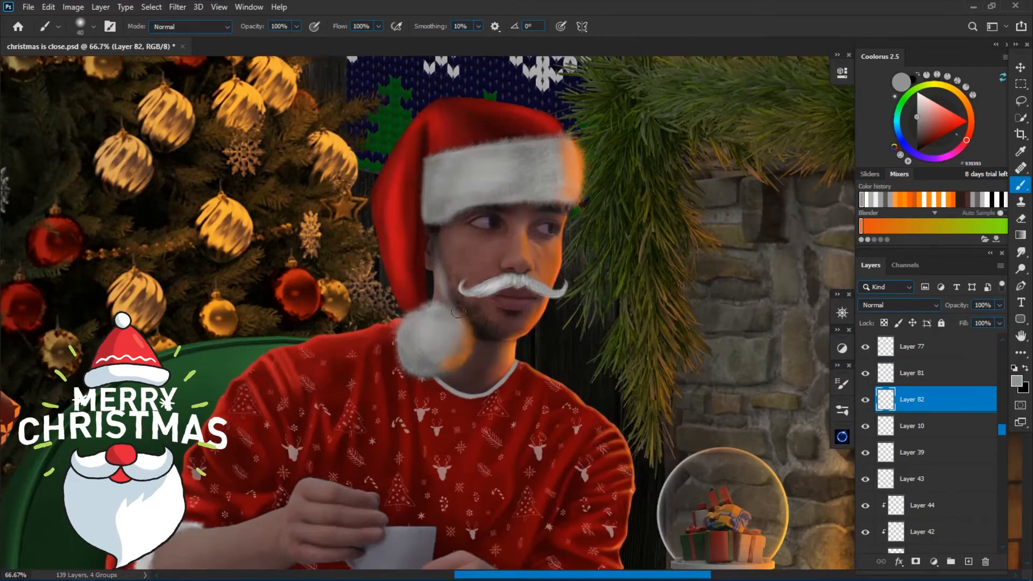
# Block in a soft light grey beard base over the man's chin, jaw and sideburn on Layer 82.
pyautogui.moveTo(457, 301)
pyautogui.mouseDown()
pyautogui.moveTo(505, 334)
pyautogui.moveTo(552, 317)
pyautogui.moveTo(474, 358)
pyautogui.mouseUp()
pyautogui.hotkey('ctrl', '+')
pyautogui.moveTo(395, 228); pyautogui.dragTo(398, 269)
pyautogui.press('[')
pyautogui.press('[')
pyautogui.press('[')
pyautogui.press('[')
pyautogui.press('[')
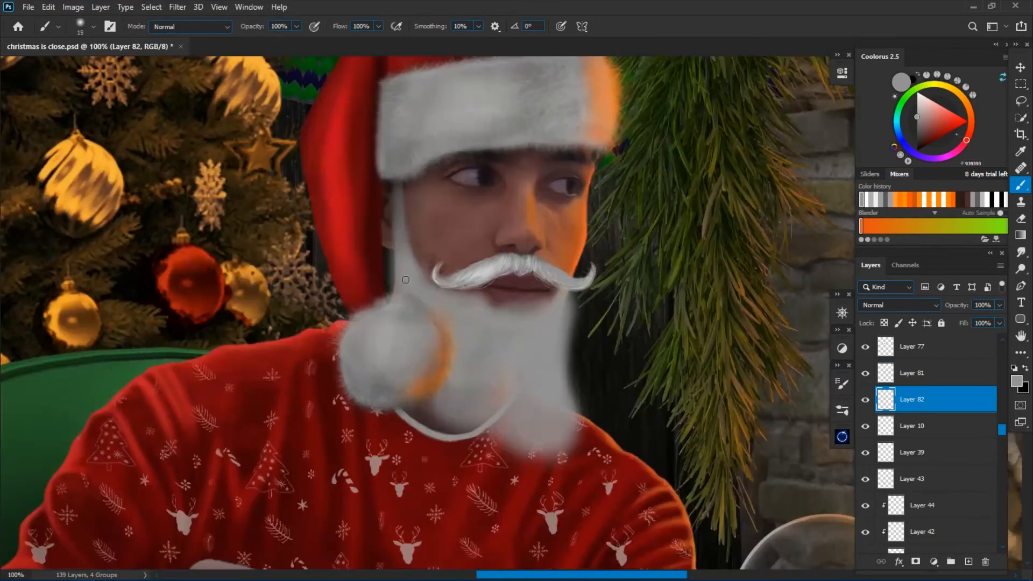
# Extend and even out the grey beard base down over the sweater's neckline with a larger soft brush.
pyautogui.scroll(-3, 539, 226)
pyautogui.hscroll(1, 539, 227)
pyautogui.press(']')
pyautogui.press(']')
pyautogui.press(']')
pyautogui.press(']')
pyautogui.moveTo(532, 350)
pyautogui.mouseDown()
pyautogui.moveTo(480, 299)
pyautogui.moveTo(492, 347)
pyautogui.mouseUp()
pyautogui.hotkey('ctrl', '-')
pyautogui.hotkey('ctrl', '-')
pyautogui.press('[')
pyautogui.hotkey('ctrl', '-')
pyautogui.hotkey('ctrl', '-')
pyautogui.hotkey('ctrl', '-')
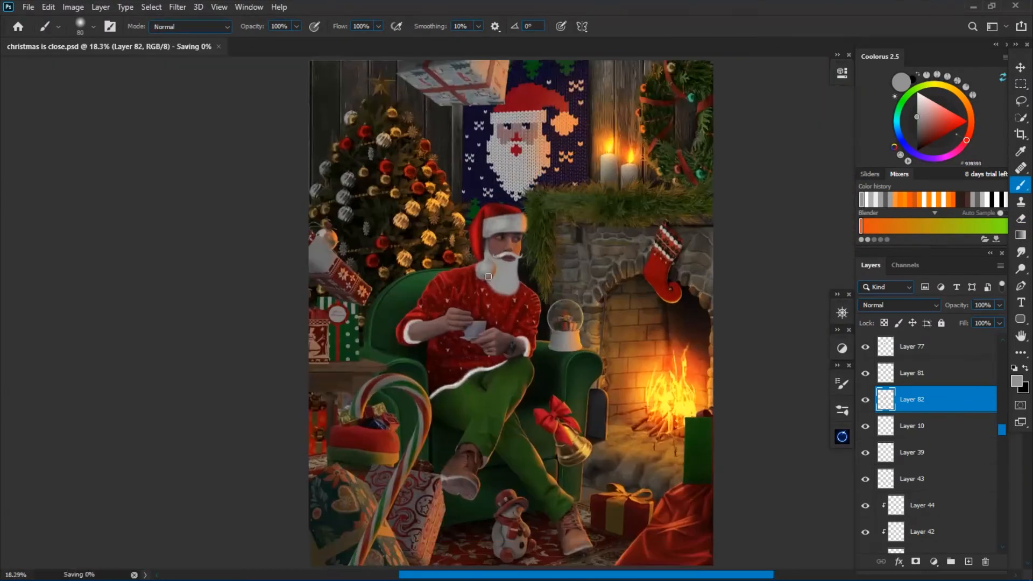
# Save the document and paint broad, lighter wavy strands down the beard and sideburn with a flat brush at 46% flow.
pyautogui.hotkey('ctrl', '+')
pyautogui.hotkey('ctrl', '+')
pyautogui.hotkey('ctrl', '+')
pyautogui.hotkey('ctrl', 's')
pyautogui.click(842, 411)
pyautogui.click(842, 411)
pyautogui.hotkey('ctrl', '+')
pyautogui.press('[')
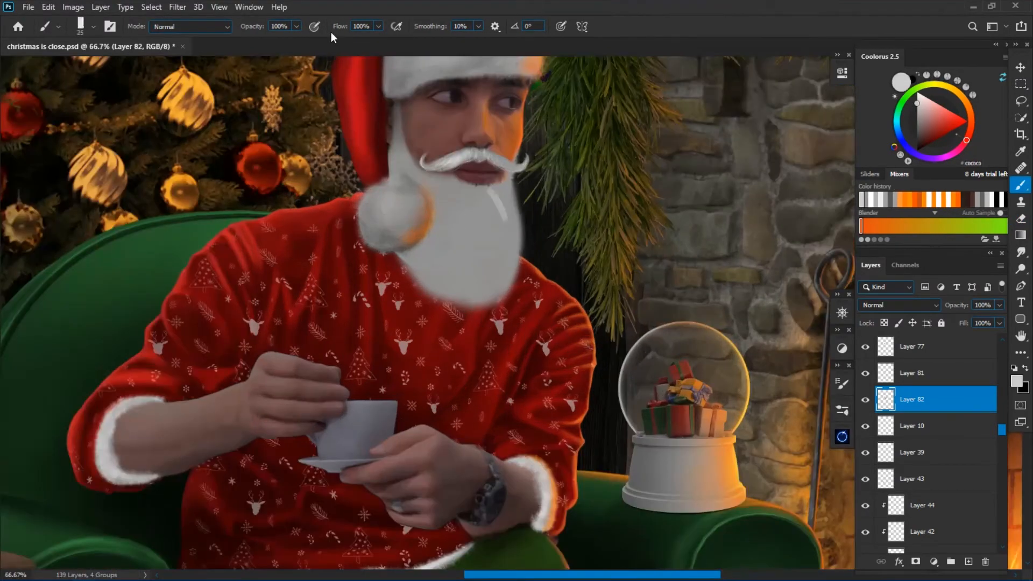
pyautogui.moveTo(489, 198); pyautogui.dragTo(497, 276)
pyautogui.moveTo(476, 194)
pyautogui.mouseDown()
pyautogui.moveTo(469, 276)
pyautogui.moveTo(442, 252)
pyautogui.mouseUp()
pyautogui.moveTo(461, 202); pyautogui.dragTo(472, 286)
pyautogui.moveTo(497, 198); pyautogui.dragTo(509, 272)
pyautogui.press('[')
pyautogui.moveTo(398, 125); pyautogui.dragTo(396, 169)
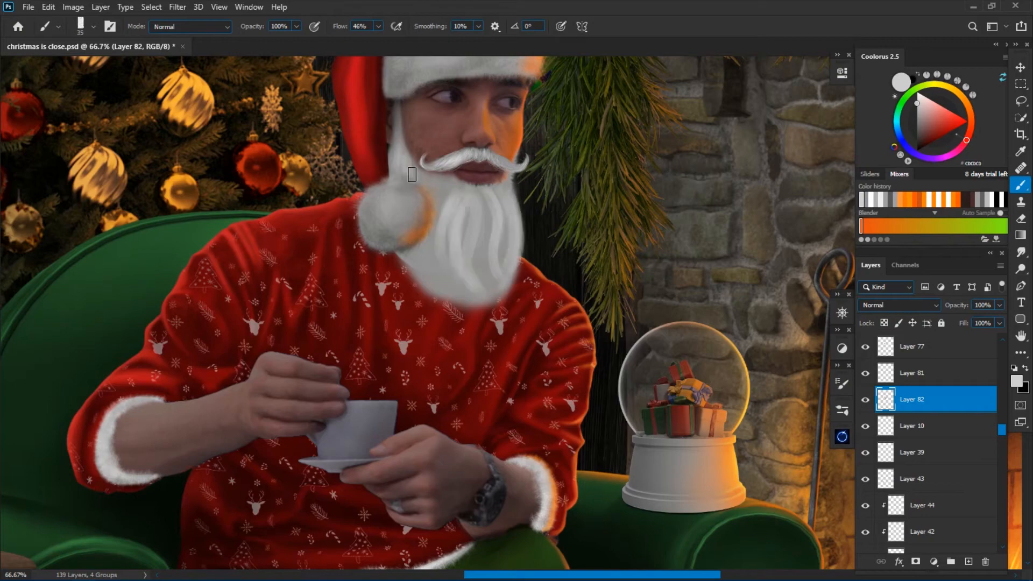
# Add narrower light strands through the beard, sideburn and lower edge, ending them in loose pointed tips.
pyautogui.press('[')
pyautogui.moveTo(476, 213); pyautogui.dragTo(498, 294)
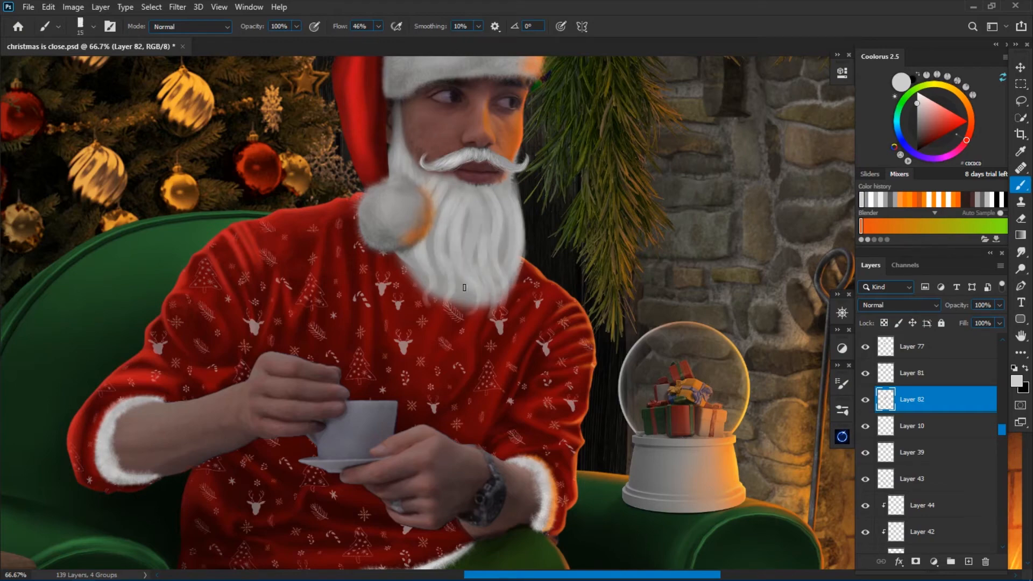
pyautogui.hotkey('ctrl', '-')
pyautogui.hotkey('ctrl', '-')
pyautogui.hotkey('ctrl', '-')
pyautogui.hotkey('ctrl', '-')
pyautogui.hotkey('ctrl', '+')
pyautogui.hotkey('ctrl', '+')
pyautogui.hotkey('ctrl', '+')
pyautogui.hotkey('ctrl', '+')
pyautogui.press('[')
pyautogui.moveTo(513, 280); pyautogui.dragTo(503, 338)
pyautogui.moveTo(397, 199)
pyautogui.mouseDown()
pyautogui.moveTo(399, 239)
pyautogui.moveTo(431, 254)
pyautogui.mouseUp()
pyautogui.moveTo(418, 324); pyautogui.dragTo(420, 353)
# Darken the beard with Levels by lowering the white output level.
pyautogui.hotkey('ctrl', '-')
pyautogui.hotkey('ctrl', '-')
pyautogui.hotkey('ctrl', 'l')
pyautogui.moveTo(918, 301); pyautogui.dragTo(893, 302)
pyautogui.click(967, 126)
# Paint finer light strands over the darkened beard with a 10 px brush, from its tips up to below the moustache.
pyautogui.hotkey('ctrl', '+')
pyautogui.hotkey('ctrl', '+')
pyautogui.press('[')
pyautogui.press('[')
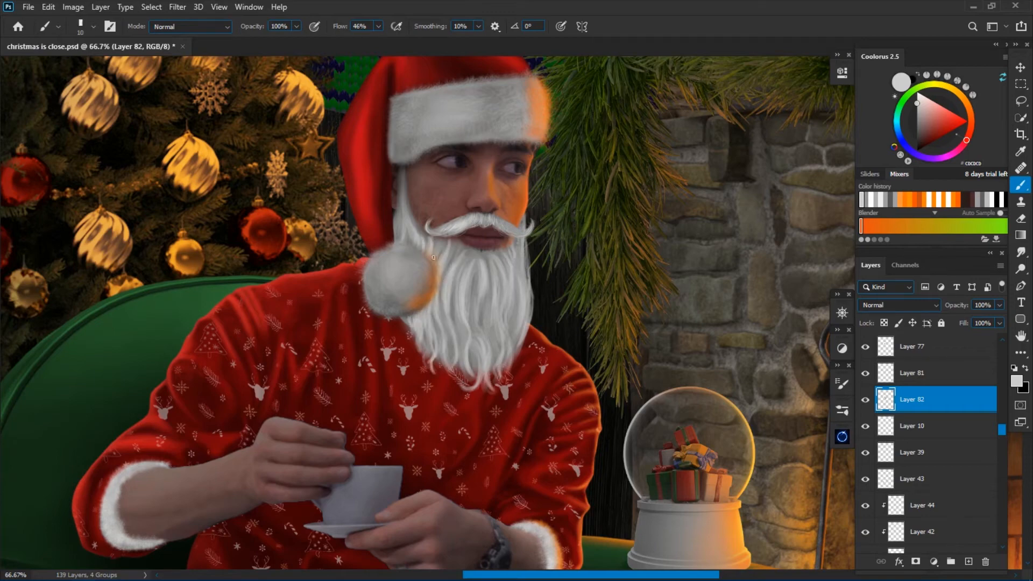
pyautogui.moveTo(477, 352); pyautogui.dragTo(466, 389)
pyautogui.hotkey('ctrl', '-')
pyautogui.hotkey('ctrl', '+')
pyautogui.moveTo(468, 246); pyautogui.dragTo(448, 273)
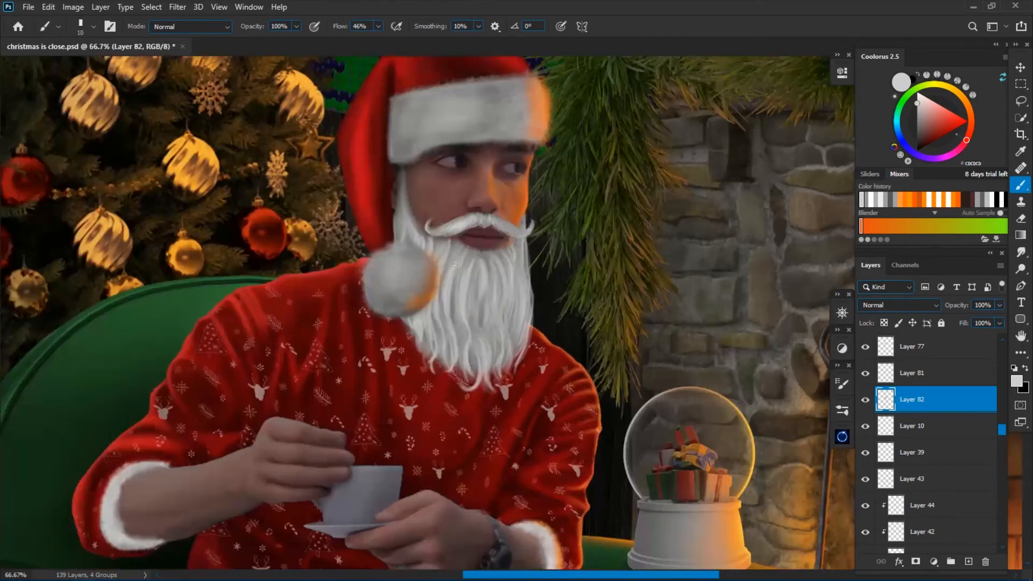
# Adjust the beard's tones once more with Levels.
pyautogui.hotkey('ctrl', '-')
pyautogui.hotkey('ctrl', '-')
pyautogui.hotkey('ctrl', 'l')
pyautogui.click(967, 126)
# Switch to a very thin hair brush at 100% flow and paint fine wavy hairs down the beard.
pyautogui.hotkey('ctrl', '+')
pyautogui.hotkey('ctrl', '+')
pyautogui.hotkey('ctrl', '+')
pyautogui.moveTo(335, 26); pyautogui.dragTo(343, 27)
pyautogui.hotkey('ctrl', '-')
pyautogui.rightClick(571, 323)
pyautogui.click(689, 484)
pyautogui.hotkey('ctrl', '+')
pyautogui.hotkey('ctrl', '+')
pyautogui.moveTo(466, 330); pyautogui.dragTo(477, 364)
pyautogui.moveTo(497, 243); pyautogui.dragTo(505, 291)
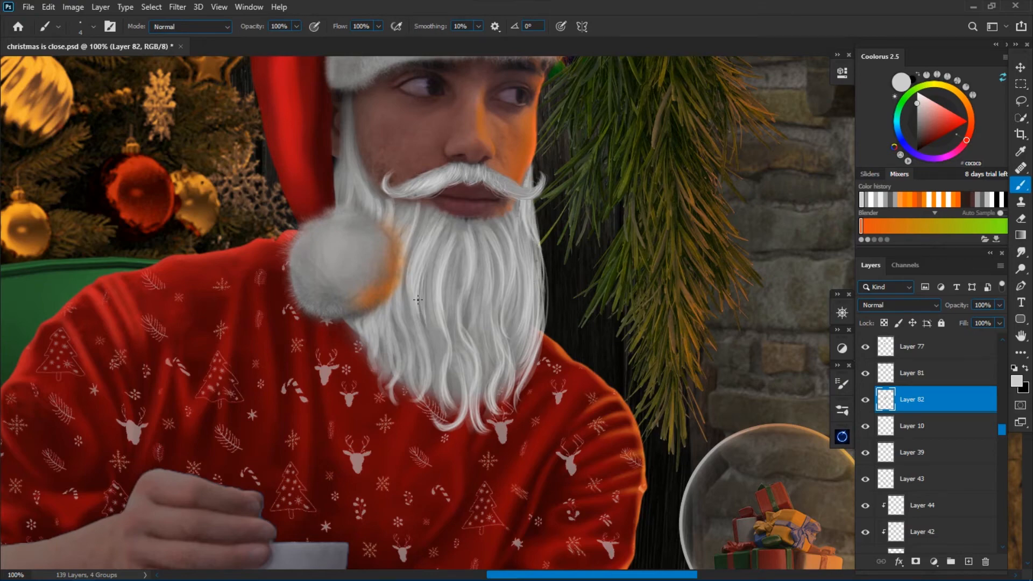
# Fill the middle of the beard with more fine light hairs using a 4 px brush.
pyautogui.hotkey('ctrl', '-')
pyautogui.hotkey('ctrl', '-')
pyautogui.hotkey('ctrl', '-')
pyautogui.hotkey('ctrl', '-')
pyautogui.hotkey('ctrl', '+')
pyautogui.hotkey('ctrl', '+')
pyautogui.hotkey('ctrl', '+')
pyautogui.press(']')
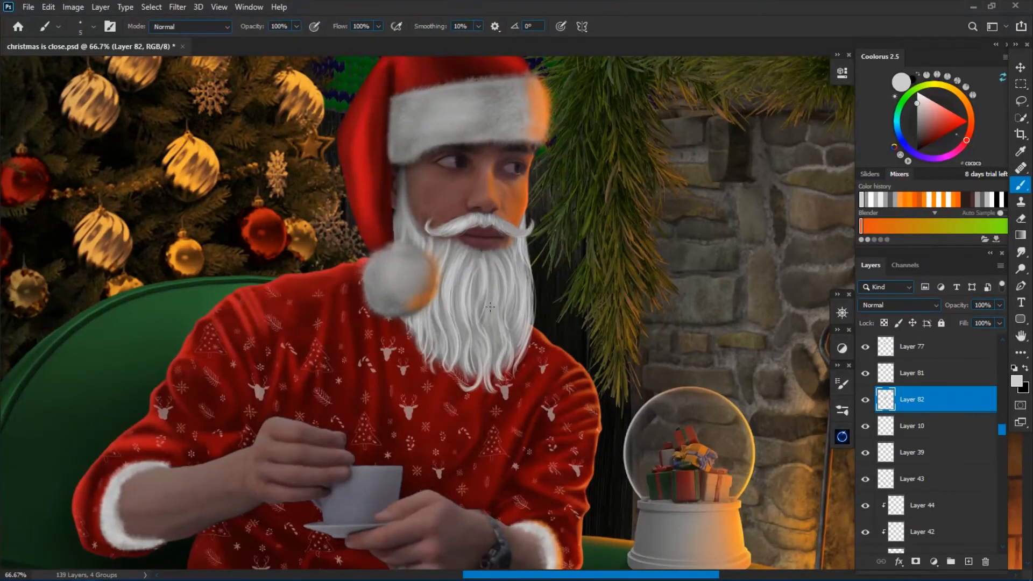
pyautogui.hotkey('ctrl', '+')
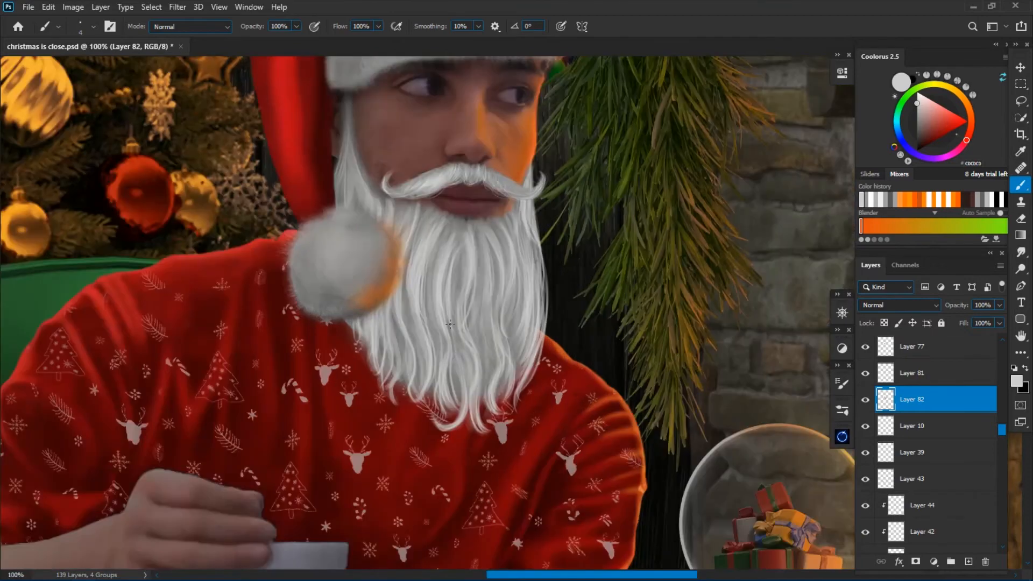
pyautogui.moveTo(459, 243); pyautogui.dragTo(459, 303)
# Smudge the beard hairs around the mouth and erase the beard where it overlaps the lower lip.
pyautogui.click(1021, 253)
pyautogui.rightClick(480, 251)
pyautogui.hotkey('ctrl', '+')
pyautogui.moveTo(237, 174); pyautogui.dragTo(246, 224)
pyautogui.press('e')
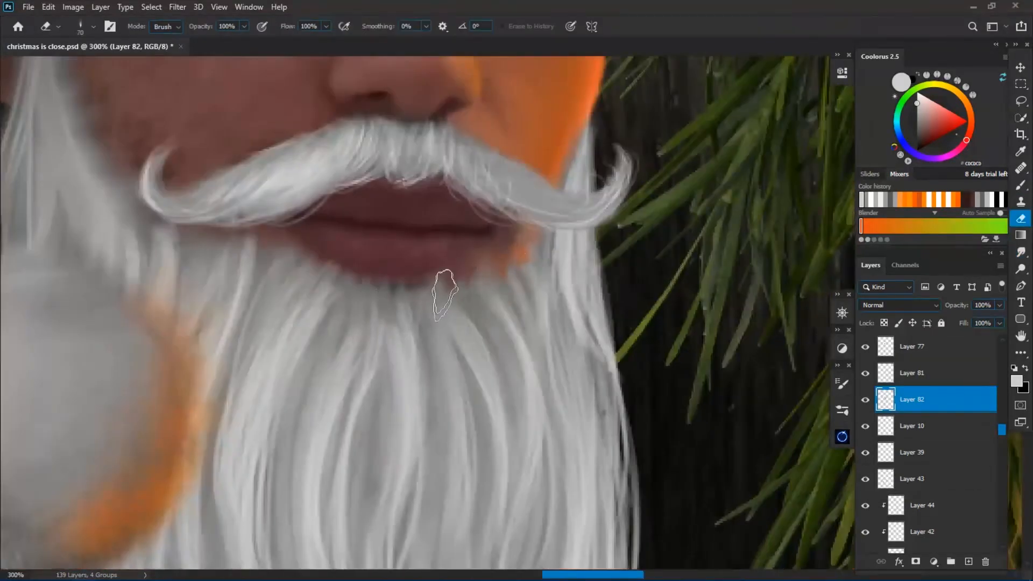
# Paint thin hairs on the sideburn and blend them into the cheek with the Smudge tool at 56% strength.
pyautogui.press('b')
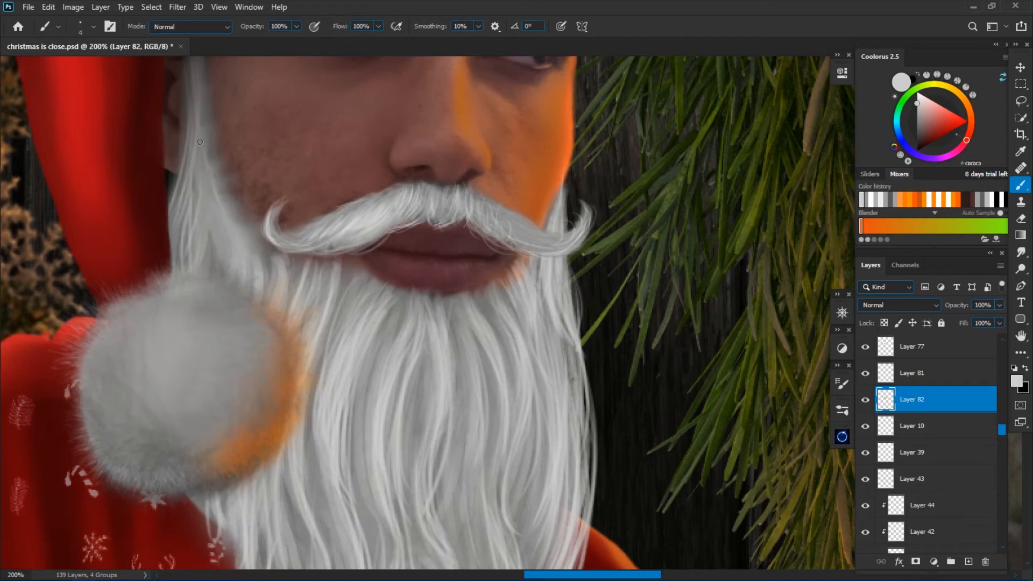
pyautogui.click(1021, 253)
pyautogui.rightClick(506, 301)
pyautogui.press('Return')
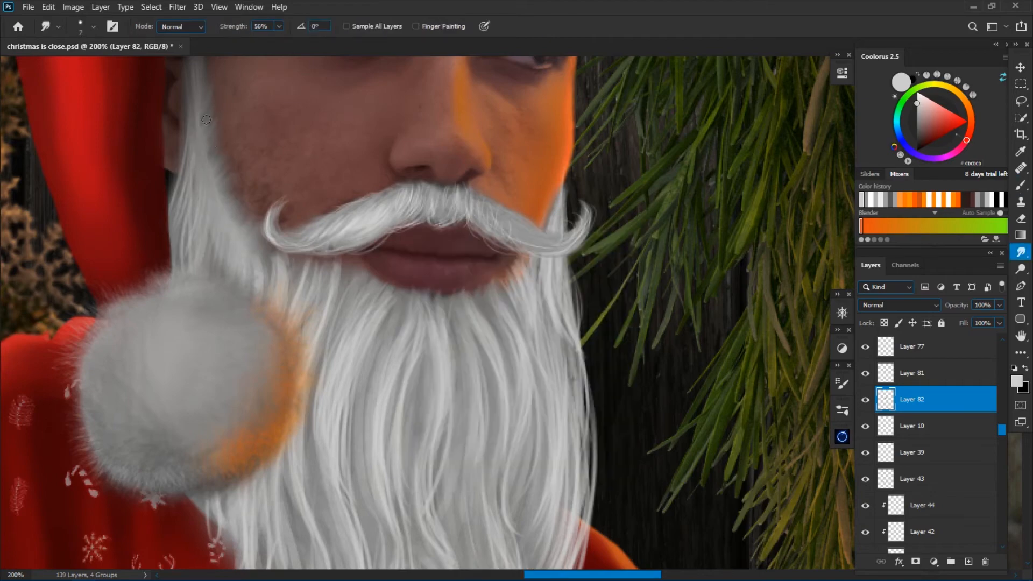
pyautogui.moveTo(218, 211); pyautogui.dragTo(228, 296)
pyautogui.press(']')
# Save the document and give the beard a slightly warmer grey tint with Hue/Saturation.
pyautogui.press('e')
pyautogui.hotkey('ctrl', '-')
pyautogui.hotkey('ctrl', '-')
pyautogui.hotkey('ctrl', '-')
pyautogui.hotkey('ctrl', '-')
pyautogui.hotkey('ctrl', 's')
pyautogui.hotkey('ctrl', '-')
pyautogui.hotkey('ctrl', 'u')
pyautogui.click(940, 263)
pyautogui.moveTo(780, 224); pyautogui.dragTo(770, 225)
pyautogui.press('Return')
# Paint thin stray hairs around the moustache's fire-side curled tip on Layer 81 with a 2 px brush.
pyautogui.hotkey('ctrl', '+')
pyautogui.hotkey('ctrl', '+')
pyautogui.hotkey('ctrl', '+')
pyautogui.hotkey('ctrl', '+')
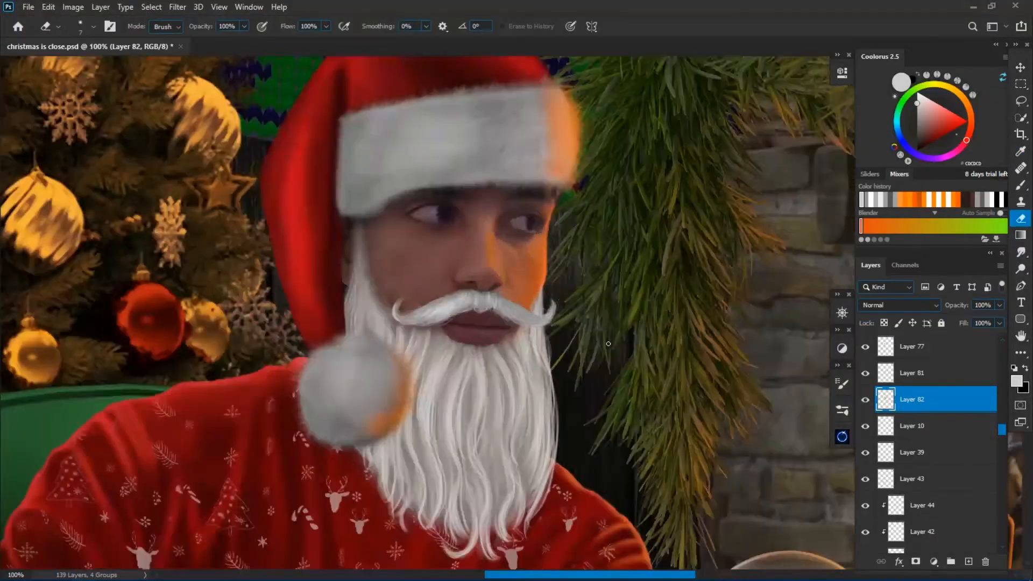
pyautogui.click(926, 373)
pyautogui.press('b')
pyautogui.hotkey('ctrl', '-')
pyautogui.hotkey('ctrl', '-')
pyautogui.hotkey('ctrl', '-')
pyautogui.hotkey('ctrl', '+')
pyautogui.hotkey('ctrl', '+')
pyautogui.hotkey('ctrl', '+')
pyautogui.hotkey('ctrl', '+')
pyautogui.hotkey('ctrl', '+')
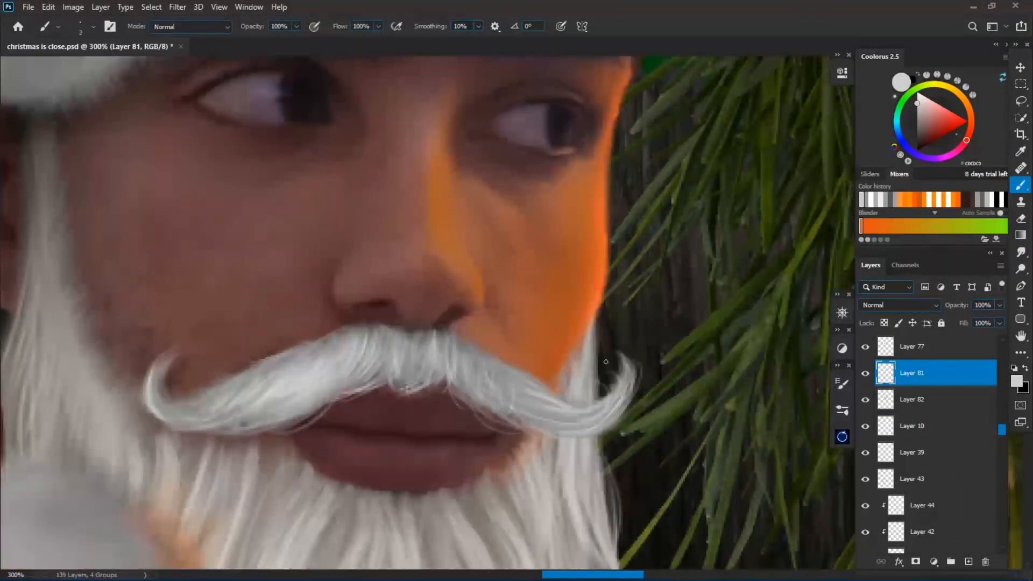
pyautogui.press('[')
pyautogui.hotkey('ctrl', '-')
pyautogui.hotkey('ctrl', '-')
# Paint orange rim-light hairs along the fire-side edge of the beard on a new layer above the moustache.
pyautogui.click(906, 203)
pyautogui.hotkey('ctrl', '+')
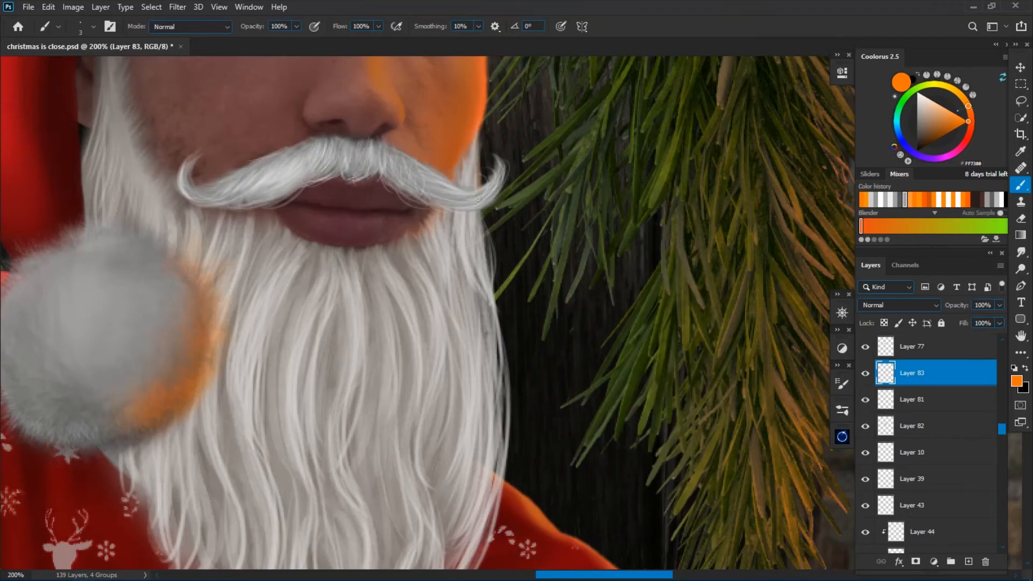
pyautogui.press(']')
pyautogui.hotkey('ctrl', '-')
pyautogui.press(']')
pyautogui.press(']')
pyautogui.press(']')
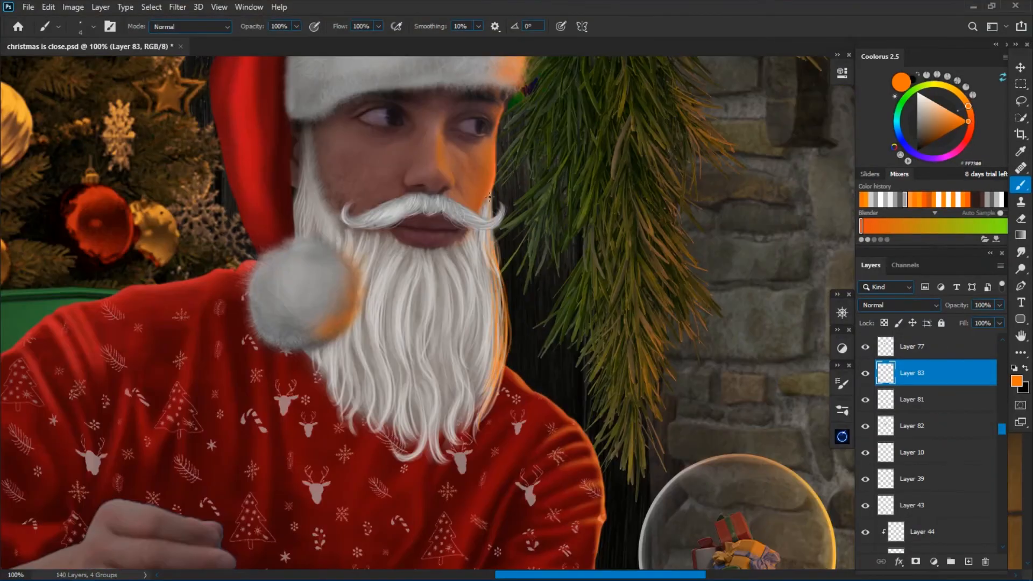
# Add thin yellow-orange hairs along the beard's lit edge and soften them with the Eraser.
pyautogui.click(957, 91)
pyautogui.press('[')
pyautogui.press('[')
pyautogui.press('[')
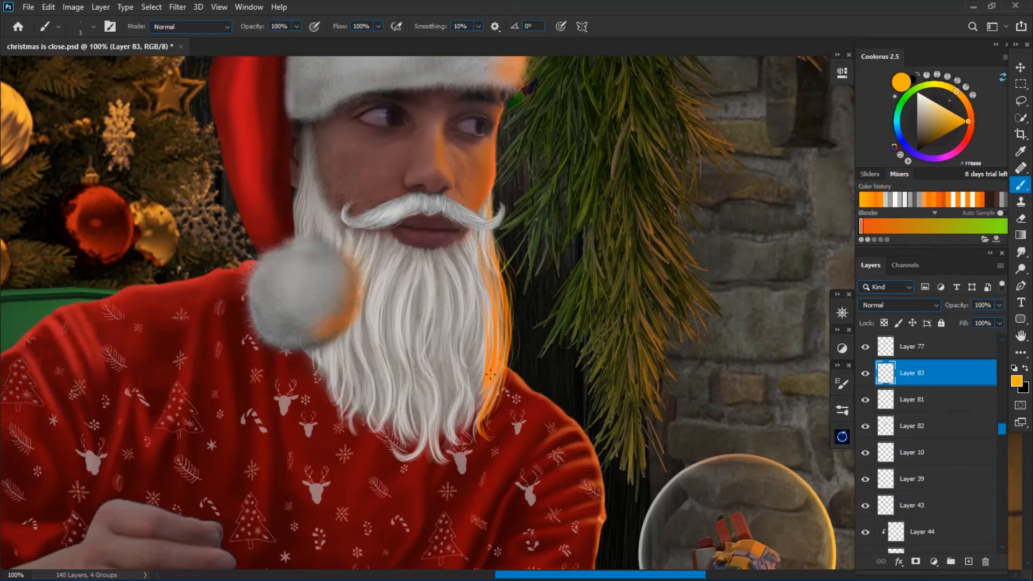
pyautogui.press('e')
pyautogui.rightClick(425, 321)
pyautogui.press('Return')
pyautogui.moveTo(497, 296); pyautogui.dragTo(491, 385)
# Add orange hairs to the upper beard edge and moustache tip, and thin them out with the Eraser.
pyautogui.hotkey('ctrl', '+')
pyautogui.click(1016, 381)
pyautogui.click(876, 200)
pyautogui.press(']')
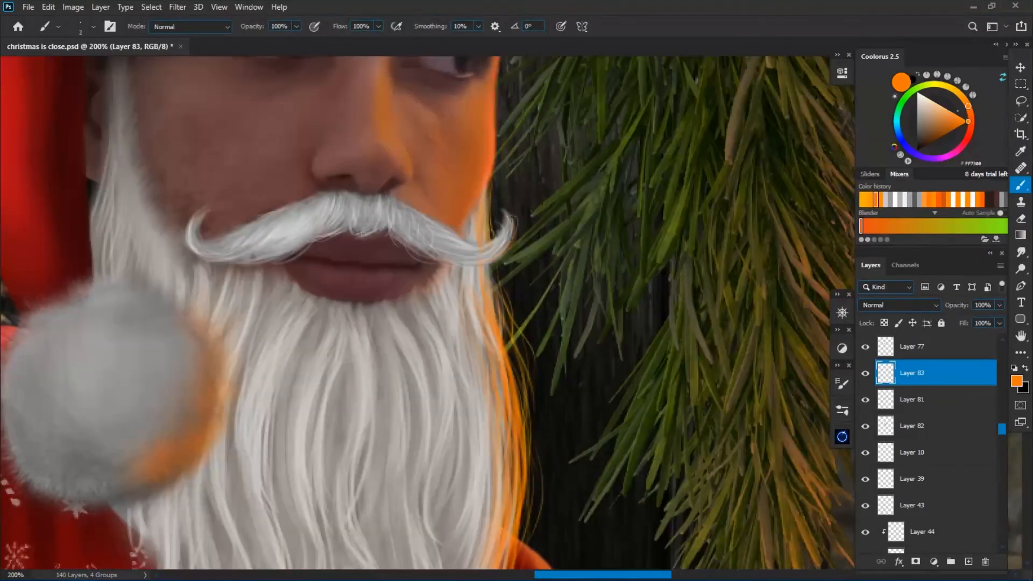
pyautogui.press('e')
pyautogui.hotkey('ctrl', '-')
pyautogui.hotkey('ctrl', '-')
pyautogui.hotkey('ctrl', '-')
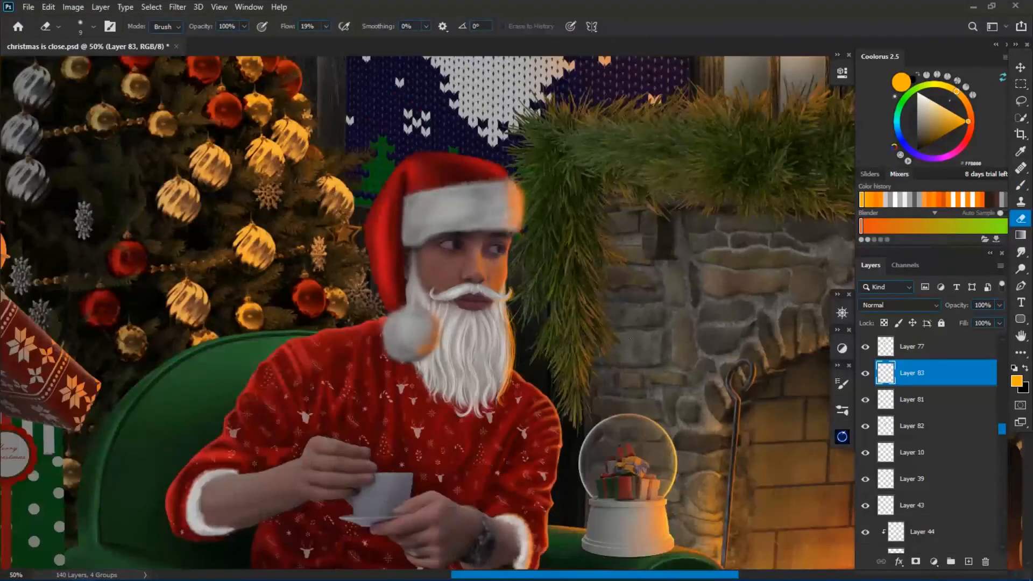
# Add a layer beneath the orange rim light and paint thin light grey stray hairs over the beard and its outer edges.
pyautogui.keyDown('ctrl'); pyautogui.click(969, 561); pyautogui.keyUp('ctrl')
pyautogui.press('b')
pyautogui.hotkey('ctrl', '+')
pyautogui.rightClick(499, 385)
pyautogui.press('Return')
pyautogui.hotkey('ctrl', '+')
pyautogui.hotkey('ctrl', '+')
pyautogui.moveTo(351, 237); pyautogui.dragTo(363, 427)
pyautogui.hotkey('ctrl', '-')
pyautogui.moveTo(430, 250); pyautogui.dragTo(439, 304)
pyautogui.keyDown('alt'); pyautogui.click(272, 392); pyautogui.keyUp('alt')
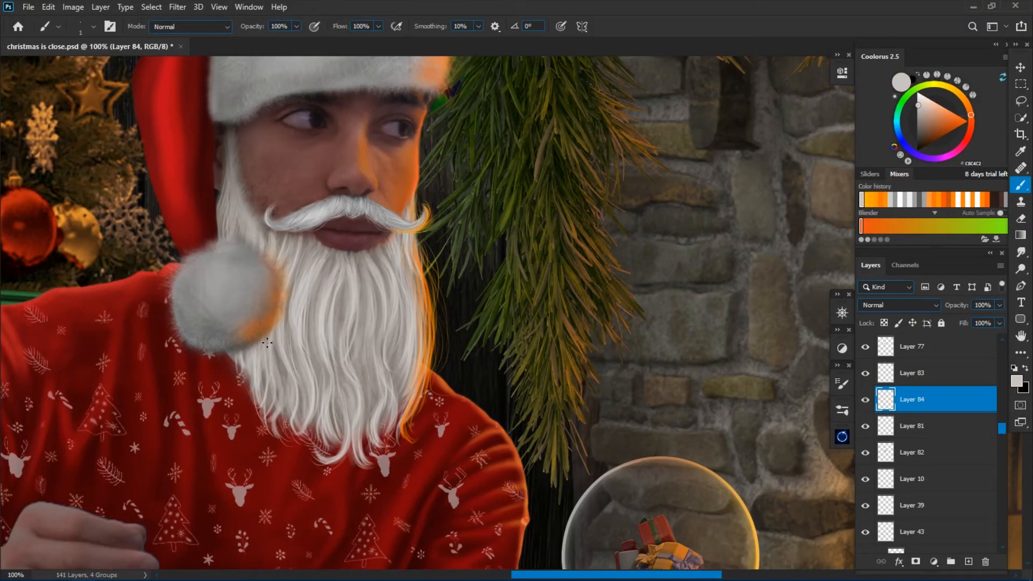
pyautogui.press(']')
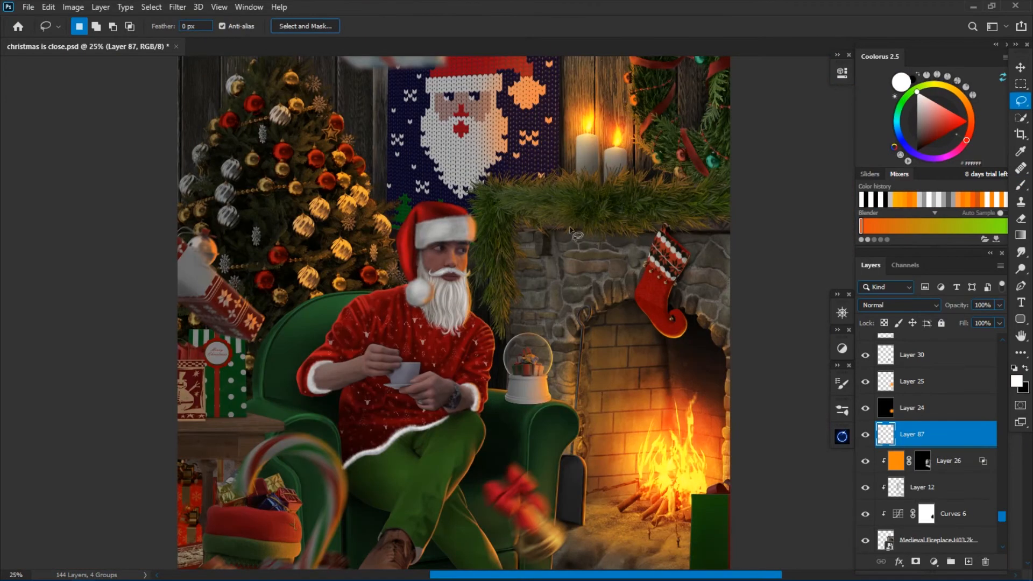
# Lasso a tall stocking shape beside the fireplace, fill it with red on Layer 87 and move that layer up the stack.
pyautogui.moveTo(534, 341); pyautogui.dragTo(573, 213)
pyautogui.press('b')
pyautogui.keyDown('alt'); pyautogui.click(662, 303); pyautogui.keyUp('alt')
pyautogui.hotkey('alt', 'BackSpace')
pyautogui.hotkey('ctrl', 'd')
pyautogui.moveTo(910, 435)
pyautogui.mouseDown()
pyautogui.moveTo(902, 459)
pyautogui.moveTo(907, 386)
pyautogui.mouseUp()
# Shade the red stocking on Layer 87 with darker and brighter reds, keeping its transparent pixels locked.
pyautogui.press('e')
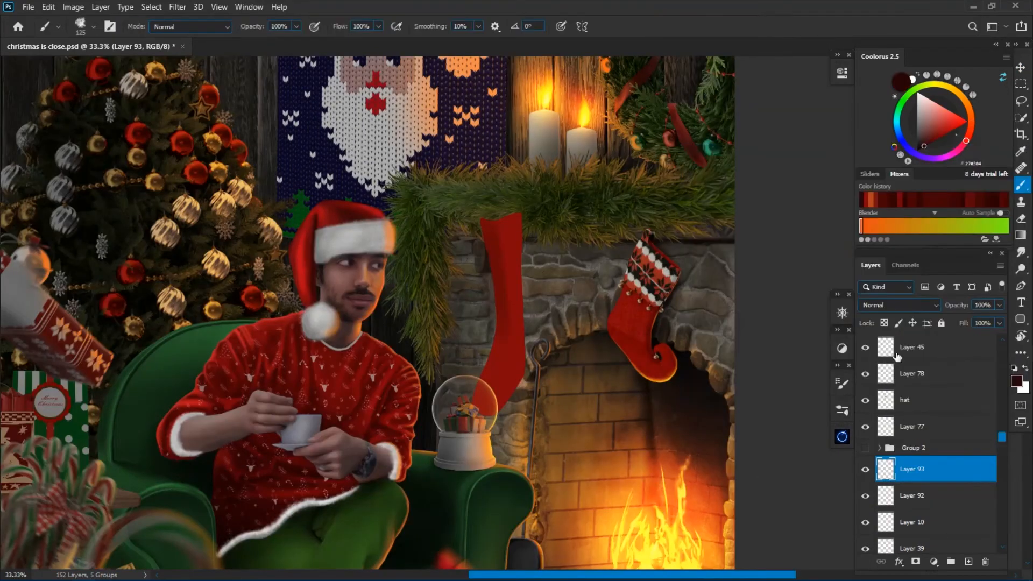
pyautogui.keyDown('ctrl'); pyautogui.click(506, 382); pyautogui.keyUp('ctrl')
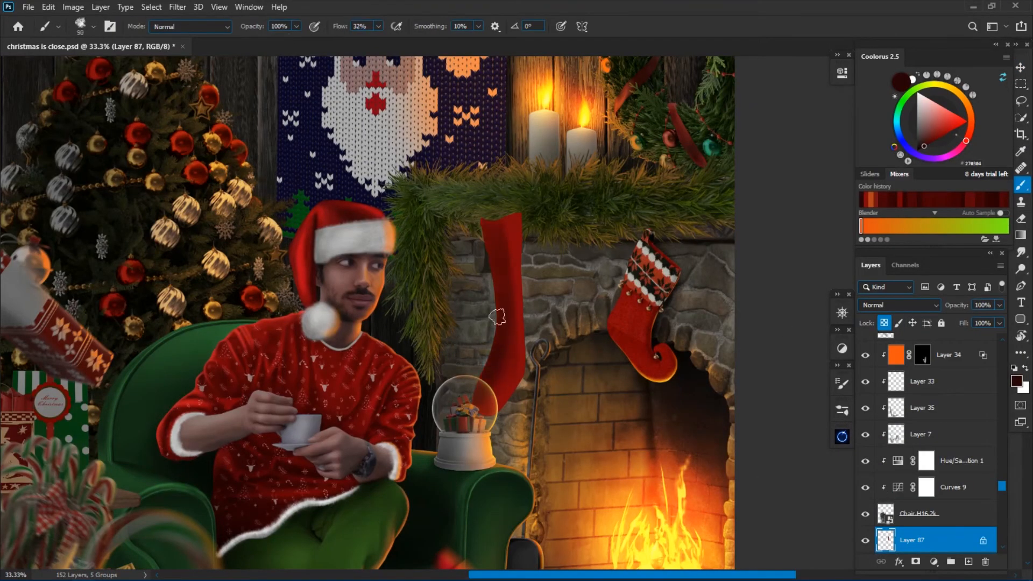
pyautogui.keyDown('alt'); pyautogui.click(485, 211); pyautogui.keyUp('alt')
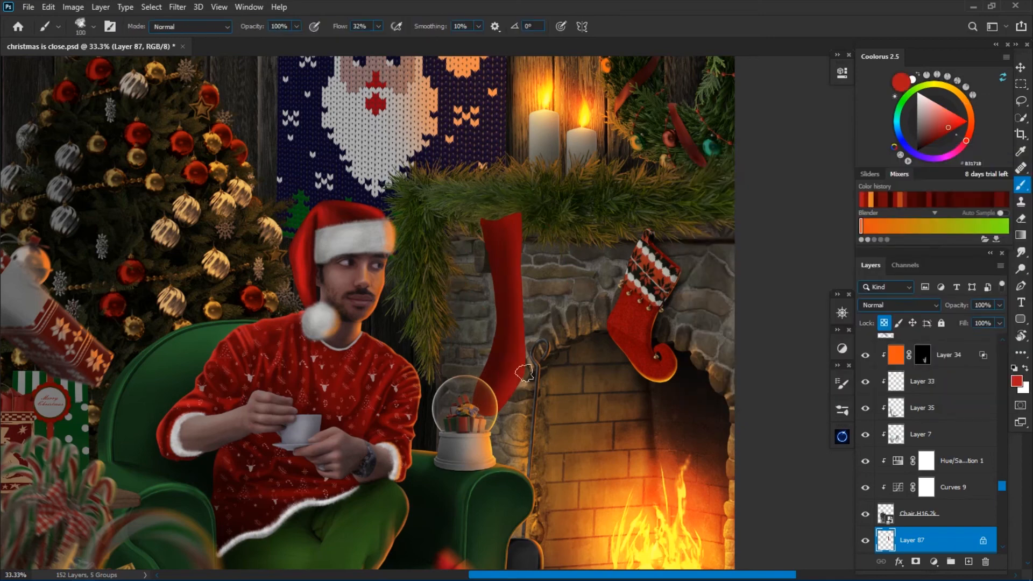
pyautogui.moveTo(493, 254)
pyautogui.mouseDown()
pyautogui.moveTo(498, 281)
pyautogui.moveTo(500, 260)
pyautogui.mouseUp()
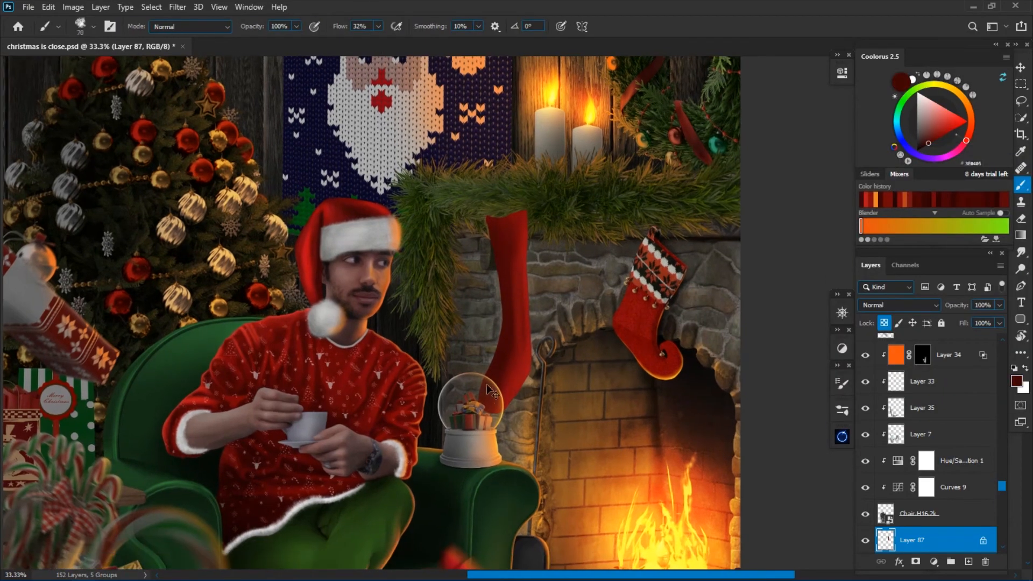
pyautogui.hotkey('ctrl', '+')
pyautogui.press(']')
pyautogui.press(']')
pyautogui.press(']')
pyautogui.hotkey('ctrl', '-')
# Add a clipped Black & White adjustment to the stocking, invert its mask, paint a white cuff and stripes, and adjust the conversion's tone.
pyautogui.click(842, 349)
pyautogui.click(754, 389)
pyautogui.click(731, 287)
pyautogui.click(806, 69)
pyautogui.hotkey('ctrl', 'i')
pyautogui.press(']')
pyautogui.press(']')
pyautogui.moveTo(524, 216); pyautogui.dragTo(505, 221)
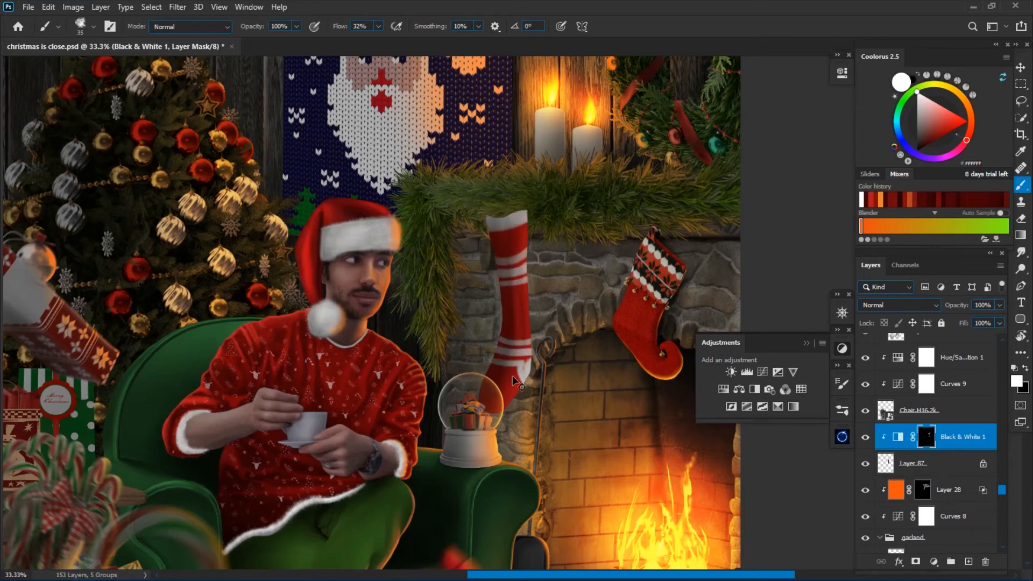
pyautogui.hotkey('ctrl', '-')
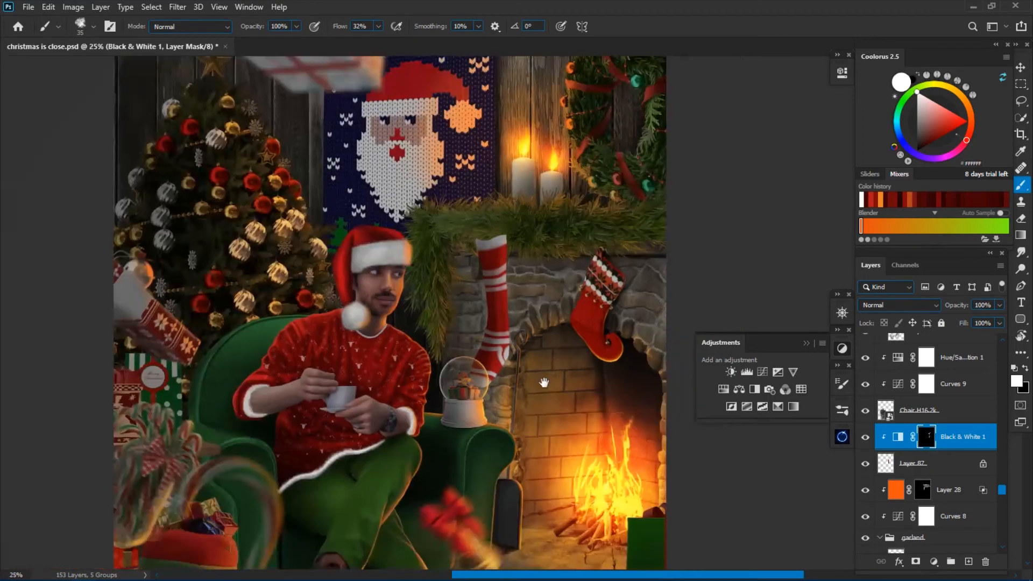
pyautogui.doubleClick(898, 437)
pyautogui.moveTo(730, 159); pyautogui.dragTo(765, 159)
# Warp the stocking on Layer 87 to refine the shape of its leg and foot.
pyautogui.click(937, 464)
pyautogui.hotkey('ctrl', 't')
pyautogui.rightClick(500, 289)
pyautogui.click(521, 376)
pyautogui.moveTo(484, 385); pyautogui.dragTo(492, 398)
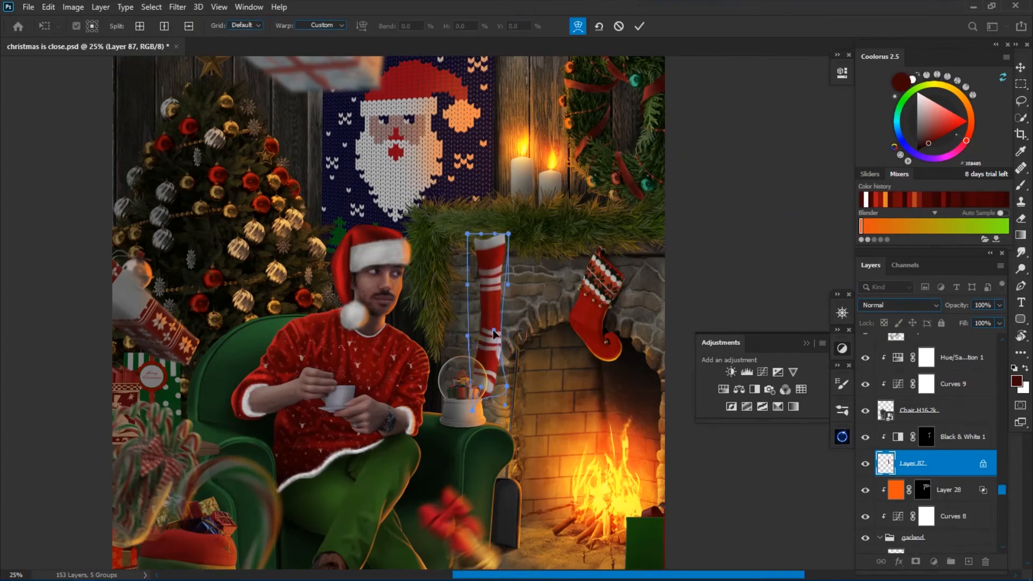
pyautogui.moveTo(494, 331); pyautogui.dragTo(498, 330)
pyautogui.press('Return')
# Add a layer beneath the stocking and paint the grey back rim of its opening.
pyautogui.keyDown('ctrl'); pyautogui.click(968, 562); pyautogui.keyUp('ctrl')
pyautogui.hotkey('ctrl', '+')
pyautogui.hotkey('ctrl', '+')
pyautogui.keyDown('alt'); pyautogui.click(464, 237); pyautogui.keyUp('alt')
pyautogui.moveTo(437, 234); pyautogui.dragTo(487, 225)
# Clean up the edges of the stocking's grey back rim with the Eraser.
pyautogui.press('e')
pyautogui.rightClick(468, 216)
pyautogui.press('Return')
pyautogui.moveTo(288, 27); pyautogui.dragTo(303, 28)
pyautogui.moveTo(471, 218); pyautogui.dragTo(491, 222)
pyautogui.rightClick(441, 176)
pyautogui.press('Return')
pyautogui.press('[')
pyautogui.press('[')
pyautogui.press('[')
pyautogui.press('[')
pyautogui.press('[')
pyautogui.press('[')
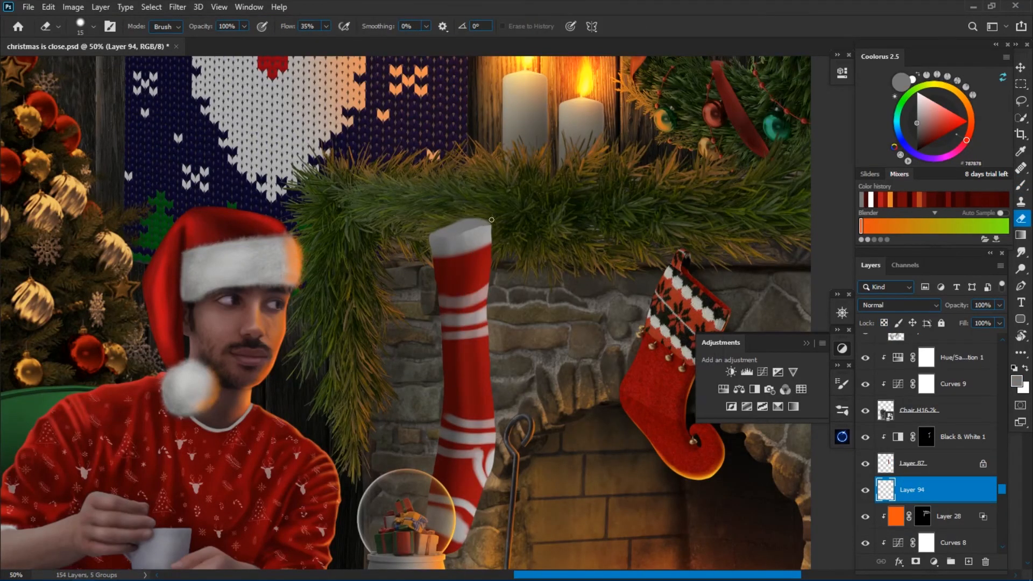
# Touch up the stocking's white cuff and stripes on the Black & White mask with a small brush.
pyautogui.press('b')
pyautogui.hotkey('alt', ']')
pyautogui.hotkey('alt', ']')
pyautogui.press('d')
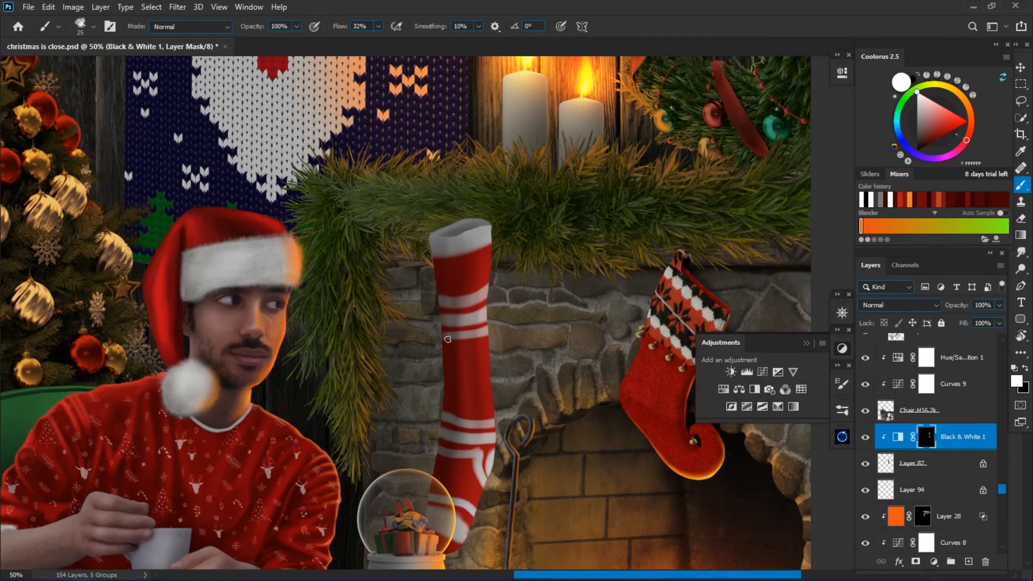
pyautogui.press('x')
pyautogui.press('[')
pyautogui.press('[')
# Paint dark red shading with a textured brush over the stocking's leg and foot on Layer 87.
pyautogui.click(885, 465)
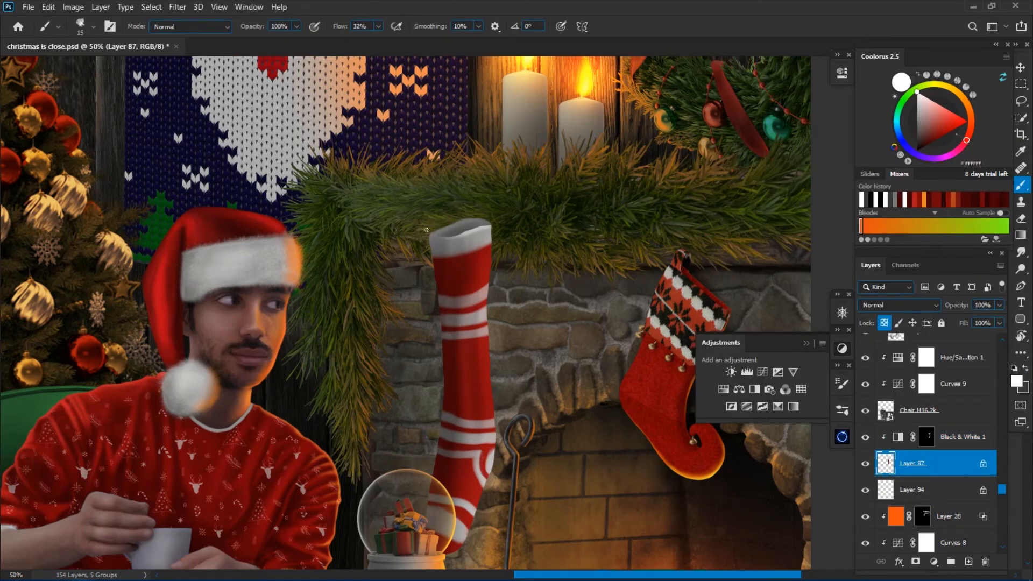
pyautogui.scroll(-1, 520, 323)
pyautogui.scroll(2, 475, 468)
pyautogui.click(842, 383)
pyautogui.click(726, 307)
pyautogui.click(842, 384)
pyautogui.keyDown('alt'); pyautogui.click(489, 289); pyautogui.keyUp('alt')
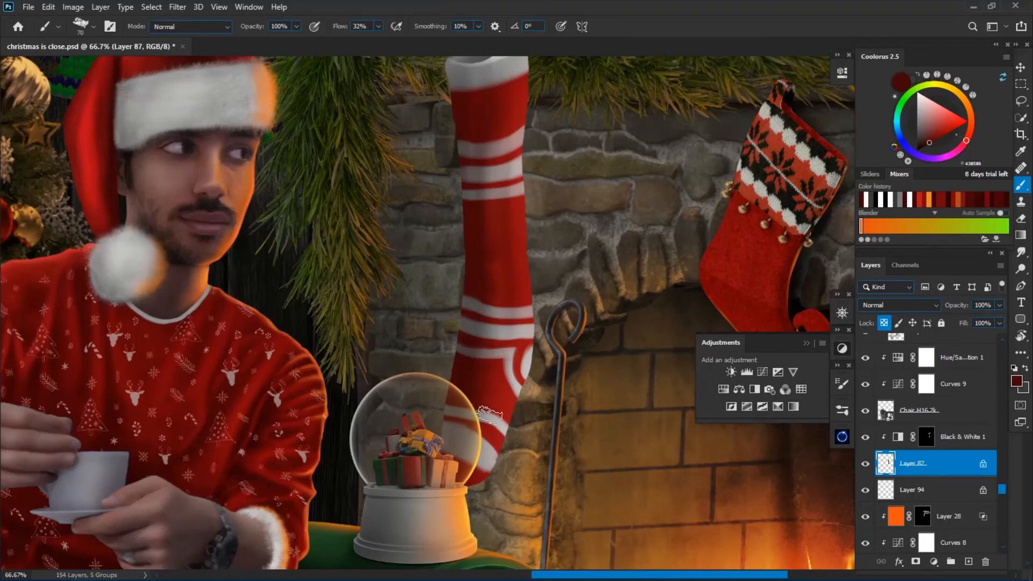
pyautogui.keyDown('alt'); pyautogui.click(478, 417); pyautogui.keyUp('alt')
pyautogui.moveTo(501, 422); pyautogui.dragTo(516, 402)
pyautogui.hotkey('ctrl', 'z')
pyautogui.keyDown('alt'); pyautogui.click(522, 298); pyautogui.keyUp('alt')
pyautogui.keyDown('alt'); pyautogui.click(481, 201); pyautogui.keyUp('alt')
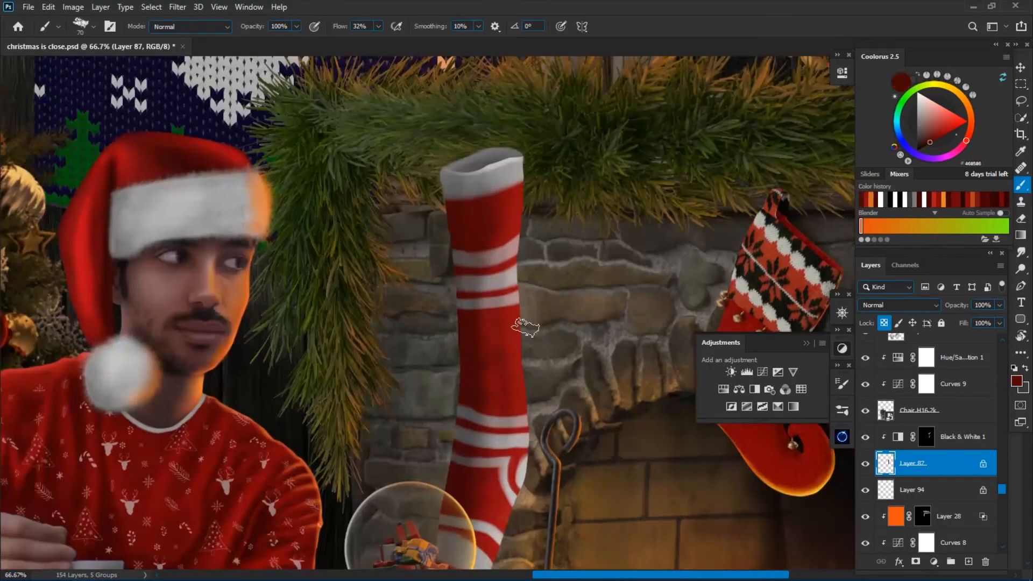
# Add a layer beneath the stocking's layers, choose a soft brush and set the layer's blending mode to Multiply.
pyautogui.scroll(-2, 485, 232)
pyautogui.click(949, 517)
pyautogui.click(969, 562)
pyautogui.rightClick(415, 244)
pyautogui.click(529, 380)
pyautogui.click(402, 365)
pyautogui.hotkey('ctrl', '+')
pyautogui.click(900, 305)
pyautogui.click(882, 350)
# Paint a soft near-black shadow on the stones behind the stocking and adjust the shadow layer's opacity.
pyautogui.click(1017, 381)
pyautogui.click(980, 178)
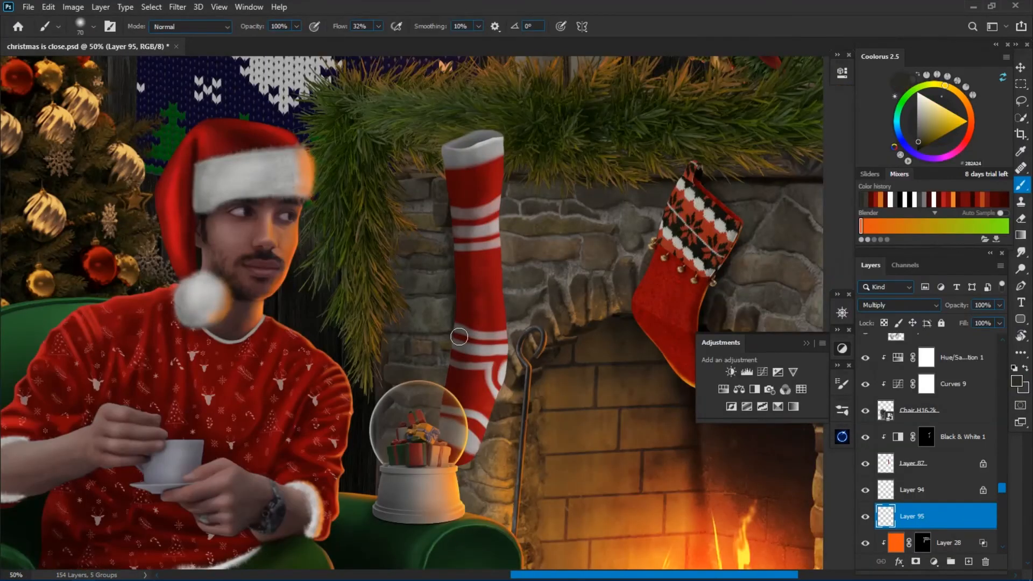
pyautogui.press(']')
pyautogui.press(']')
pyautogui.press(']')
pyautogui.press(']')
pyautogui.moveTo(475, 435); pyautogui.dragTo(469, 464)
pyautogui.hotkey('ctrl', '-')
pyautogui.hotkey('ctrl', '-')
pyautogui.moveTo(959, 306); pyautogui.dragTo(955, 309)
# Add a clipped layer above the Black & White adjustment and paint orange sampled from the fire along the stocking's fire-facing side.
pyautogui.click(963, 437)
pyautogui.click(968, 562)
pyautogui.hotkey('ctrl', 'alt', 'g')
pyautogui.hotkey('ctrl', '+')
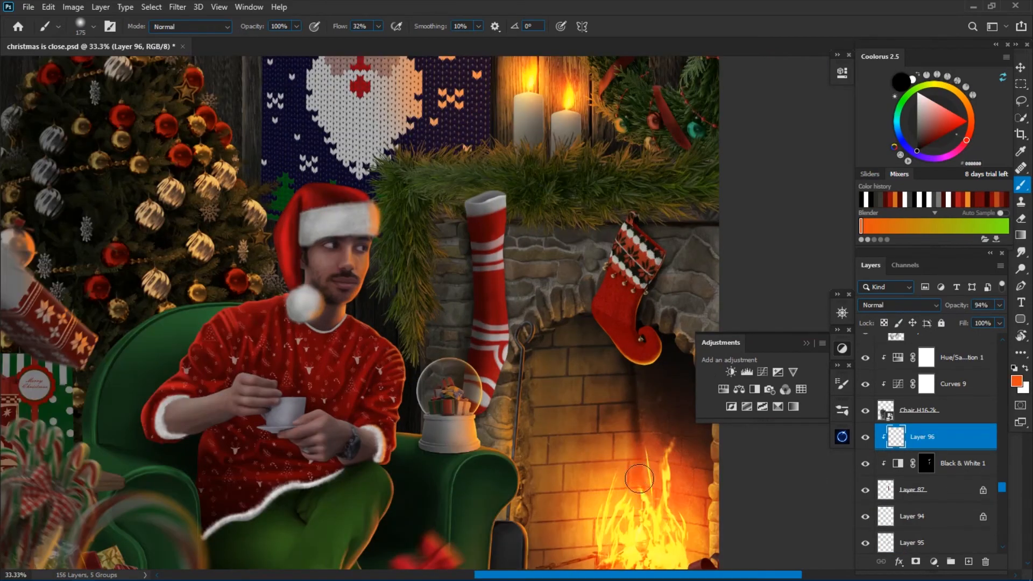
pyautogui.keyDown('alt'); pyautogui.click(643, 475); pyautogui.keyUp('alt')
pyautogui.hotkey('ctrl', '+')
pyautogui.press('[')
pyautogui.press('[')
pyautogui.press('[')
pyautogui.press('[')
pyautogui.press('[')
pyautogui.press('[')
pyautogui.press('[')
# Paint a thin yellow-orange rim light along the stocking's fire-facing edge with a small brush and save the document.
pyautogui.click(959, 94)
pyautogui.click(968, 122)
pyautogui.press('[')
pyautogui.press('[')
pyautogui.press('[')
pyautogui.press('[')
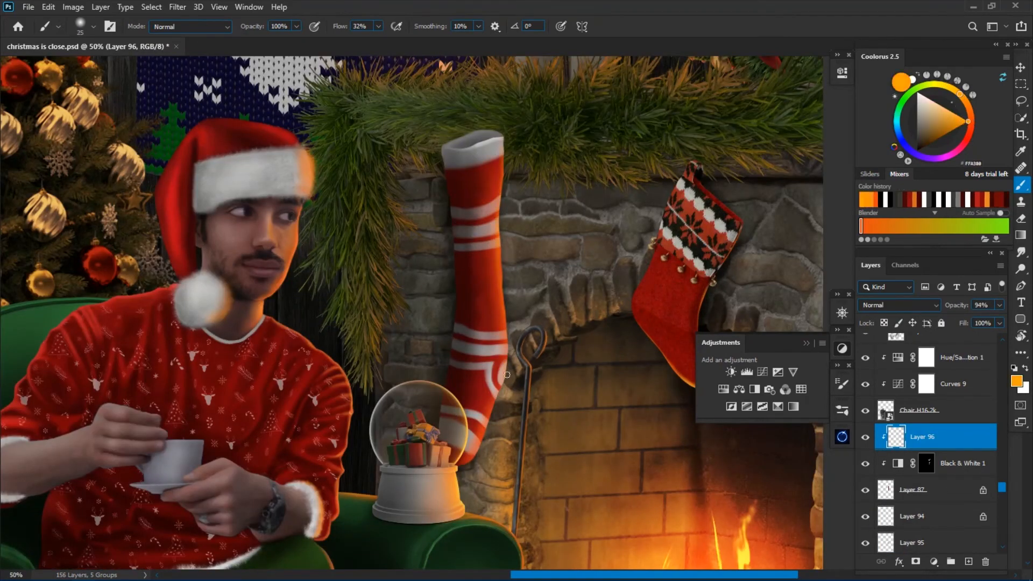
pyautogui.hotkey('ctrl', '0')
pyautogui.hotkey('ctrl', 's')
# Place the candy cane in the stocking's opening and darken it with a clipped Curves adjustment.
pyautogui.press('Return')
pyautogui.click(762, 372)
pyautogui.hotkey('ctrl', 'alt', 'g')
pyautogui.moveTo(806, 145); pyautogui.dragTo(806, 189)
# Add a mask to the candy cane layer and hide the cane's lower end inside the stocking.
pyautogui.click(955, 463)
pyautogui.click(916, 562)
pyautogui.scroll(4, 549, 219)
pyautogui.press(']')
pyautogui.press(']')
pyautogui.press(']')
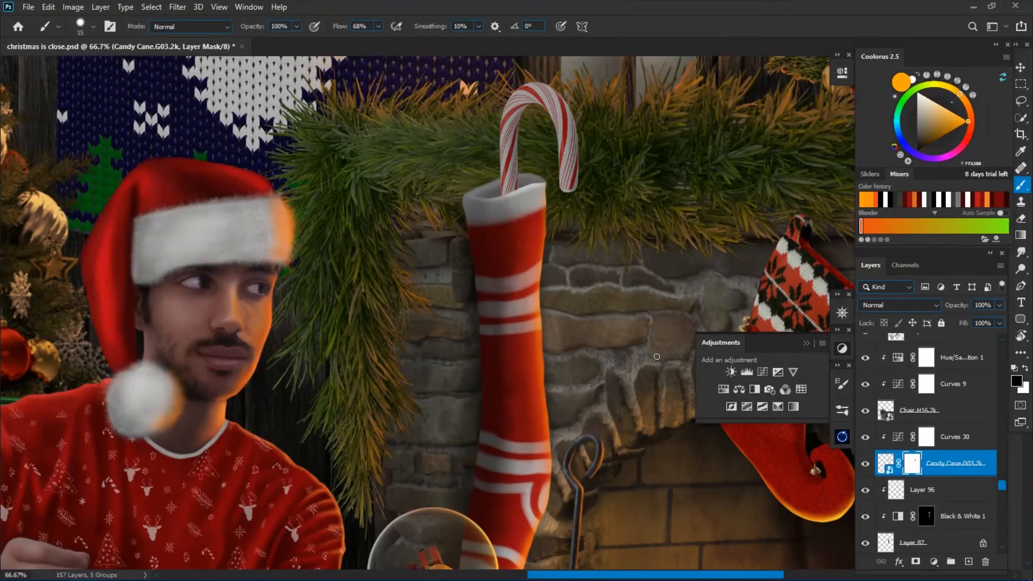
# Add a clipped layer above Curves 30, softly paint black shading on the candy cane and lower the layer's opacity to about 48%.
pyautogui.click(955, 437)
pyautogui.click(969, 562)
pyautogui.hotkey('ctrl', 'alt', 'g')
pyautogui.press('d')
pyautogui.press(']')
pyautogui.press(']')
pyautogui.press(']')
pyautogui.press(']')
pyautogui.press(']')
pyautogui.press(']')
pyautogui.press(']')
pyautogui.press(']')
pyautogui.press(']')
pyautogui.press(']')
pyautogui.press(']')
pyautogui.press(']')
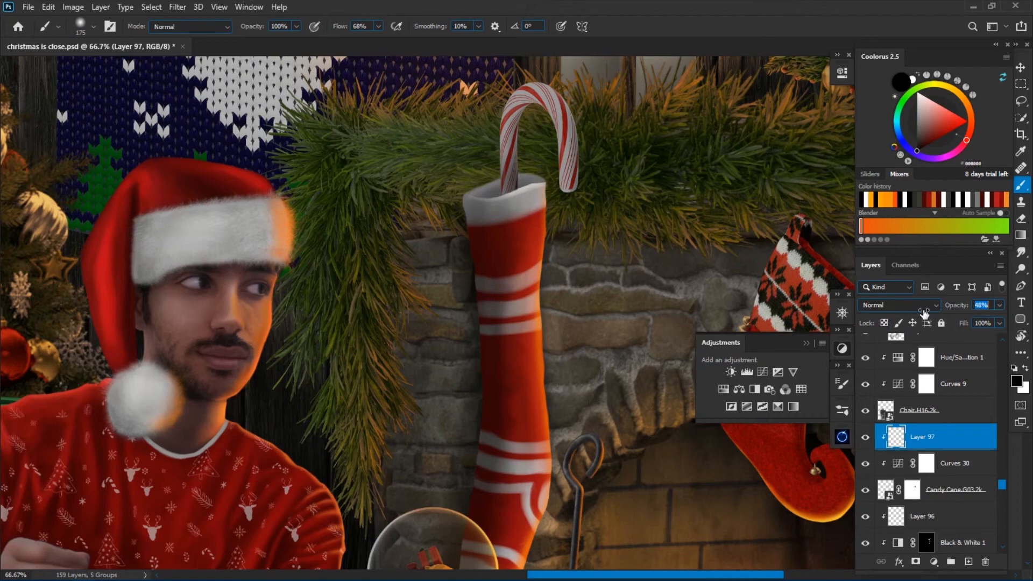
# Add another clipped layer, paint yellow-orange rim light along the candy cane's fire-facing edges and save the document.
pyautogui.click(968, 562)
pyautogui.hotkey('ctrl', 'alt', 'g')
pyautogui.click(881, 199)
pyautogui.moveTo(579, 126); pyautogui.dragTo(576, 188)
pyautogui.moveTo(516, 123); pyautogui.dragTo(516, 186)
pyautogui.scroll(-4, 605, 232)
pyautogui.hotkey('ctrl', 's')
# Position a second, smaller candy cane beside the first and add a clipped Curves adjustment to it.
pyautogui.moveTo(456, 369); pyautogui.dragTo(552, 273)
pyautogui.press('Return')
pyautogui.click(763, 371)
pyautogui.hotkey('ctrl', 'alt', 'g')
# Mask the second candy cane and hide its lower end behind the stocking's cuff.
pyautogui.click(943, 464)
pyautogui.click(916, 562)
pyautogui.scroll(4, 598, 191)
pyautogui.rightClick(533, 322)
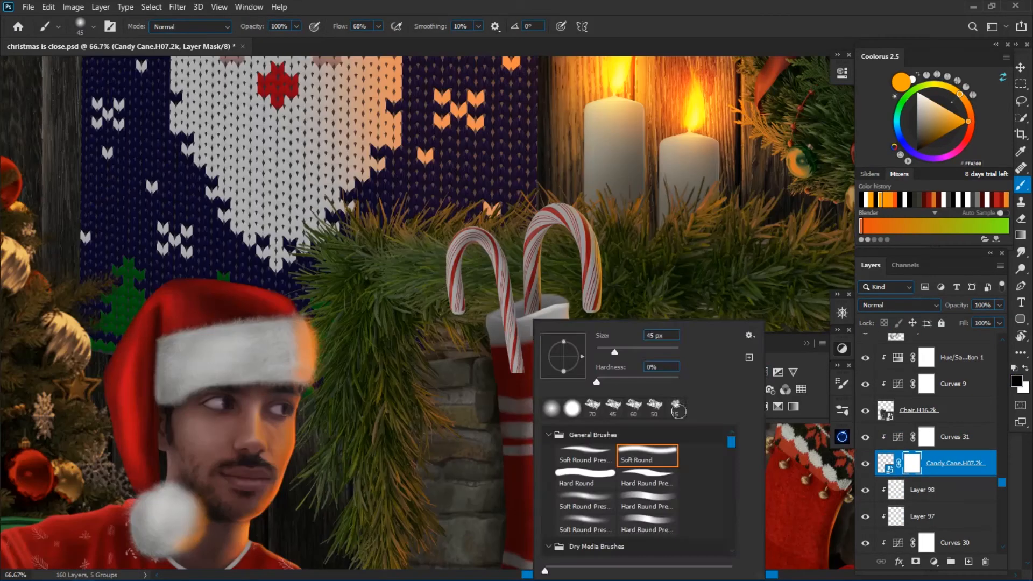
pyautogui.click(660, 379)
pyautogui.press('[')
pyautogui.moveTo(512, 336)
pyautogui.mouseDown()
pyautogui.moveTo(534, 349)
pyautogui.moveTo(518, 371)
pyautogui.mouseUp()
# Add a clipped layer above Curves 31 and paint soft black shading where the second candy cane enters the stocking.
pyautogui.click(955, 437)
pyautogui.click(969, 562)
pyautogui.hotkey('ctrl', 'alt', 'g')
pyautogui.press('d')
pyautogui.rightClick(505, 317)
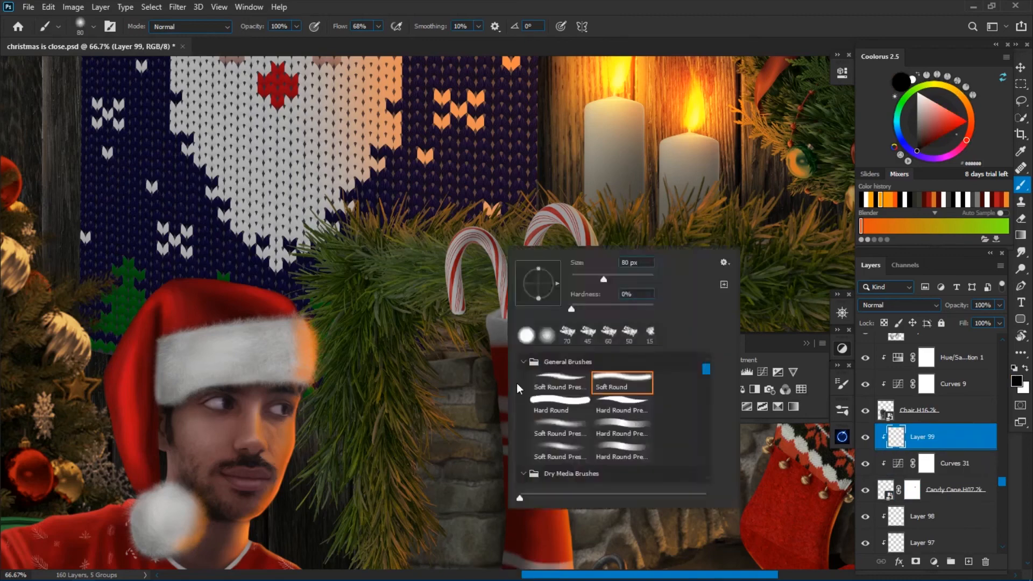
pyautogui.click(560, 384)
pyautogui.moveTo(507, 319); pyautogui.dragTo(530, 312)
# Strengthen the orange rim light around the larger candy cane's crook on Layer 98 and save the document.
pyautogui.click(871, 200)
pyautogui.click(937, 516)
pyautogui.press(']')
pyautogui.press(']')
pyautogui.press(']')
pyautogui.moveTo(542, 217)
pyautogui.mouseDown()
pyautogui.moveTo(585, 210)
pyautogui.moveTo(600, 245)
pyautogui.mouseUp()
pyautogui.hotkey('ctrl', '0')
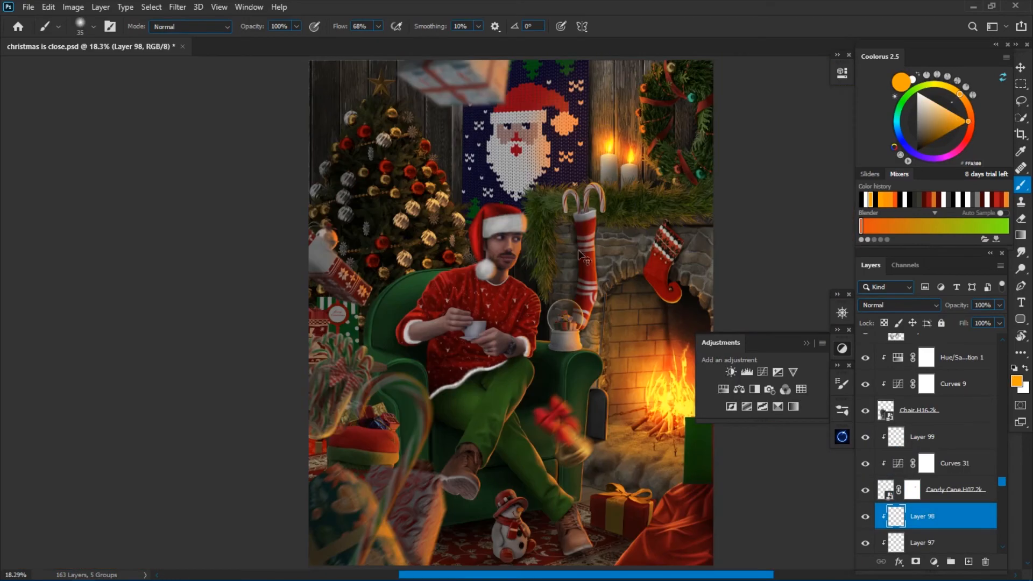
pyautogui.hotkey('ctrl', 's')
# Add a brightening Curves adjustment above Layer 89, near the top of the stack, and invert its mask to black.
pyautogui.moveTo(1002, 481); pyautogui.dragTo(1002, 349)
pyautogui.click(936, 373)
pyautogui.click(763, 372)
pyautogui.moveTo(603, 301); pyautogui.dragTo(481, 300)
pyautogui.moveTo(746, 208); pyautogui.dragTo(731, 195)
pyautogui.hotkey('ctrl', 'i')
pyautogui.click(807, 68)
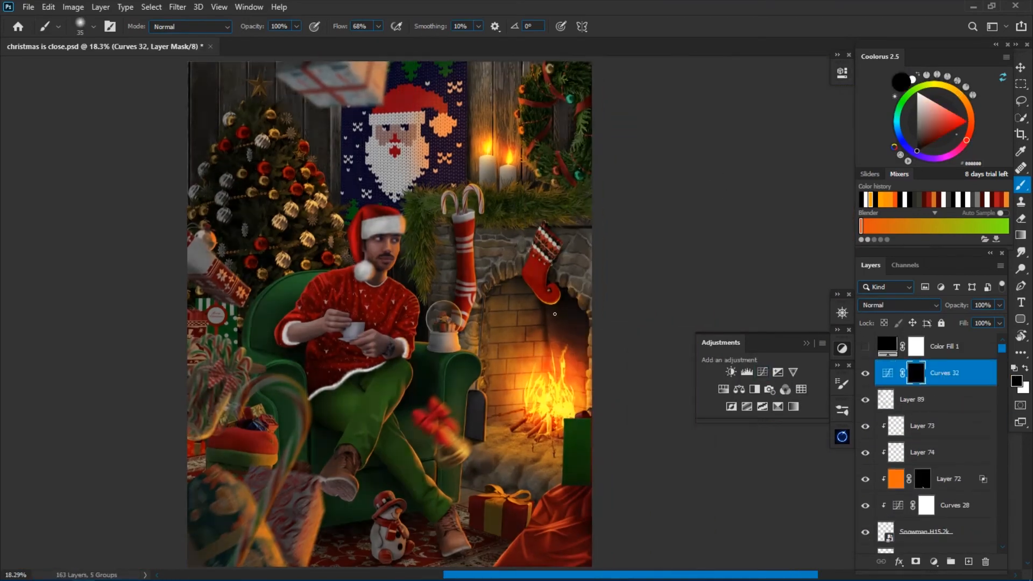
# Paint on the Curves 32 mask to reveal the brightening around the seated man, and refine the curve.
pyautogui.hotkey('ctrl', '-')
pyautogui.hotkey('ctrl', '-')
pyautogui.rightClick(365, 287)
pyautogui.click(501, 321)
pyautogui.moveTo(314, 366); pyautogui.dragTo(347, 372)
pyautogui.hotkey('ctrl', '-')
pyautogui.hotkey('ctrl', '-')
pyautogui.hotkey('ctrl', '-')
pyautogui.hotkey('ctrl', '-')
pyautogui.hotkey('ctrl', '+')
pyautogui.hotkey('ctrl', '+')
pyautogui.hotkey('ctrl', '+')
pyautogui.hotkey('ctrl', '+')
pyautogui.doubleClick(888, 373)
pyautogui.click(806, 68)
# Select Layer 12 above the fireplace and touch up its light with a larger soft brush.
pyautogui.press('v')
pyautogui.click(516, 274)
pyautogui.click(937, 488)
pyautogui.press('b')
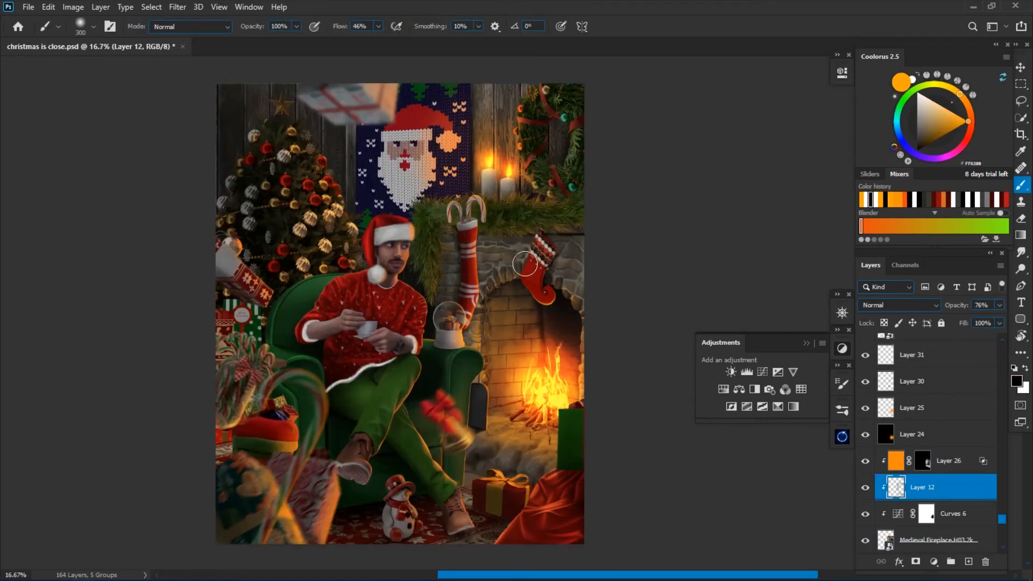
pyautogui.press(']')
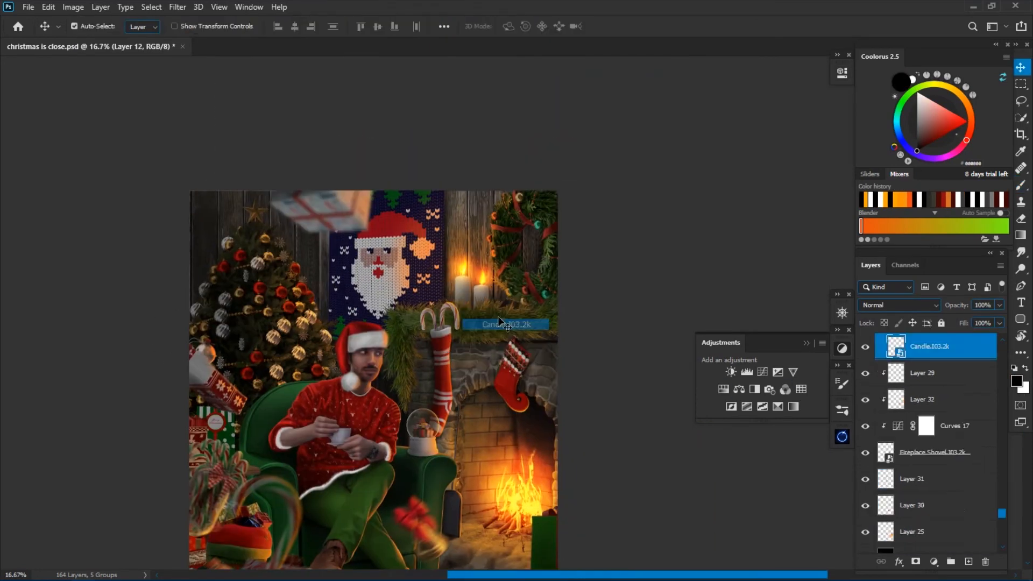
# Add a clipped layer above Layer 15 and paint a soft orange and yellow glow along the two candles' edges.
pyautogui.hotkey('ctrl', '+')
pyautogui.hotkey('ctrl', '+')
pyautogui.hotkey('ctrl', '+')
pyautogui.hotkey('ctrl', '+')
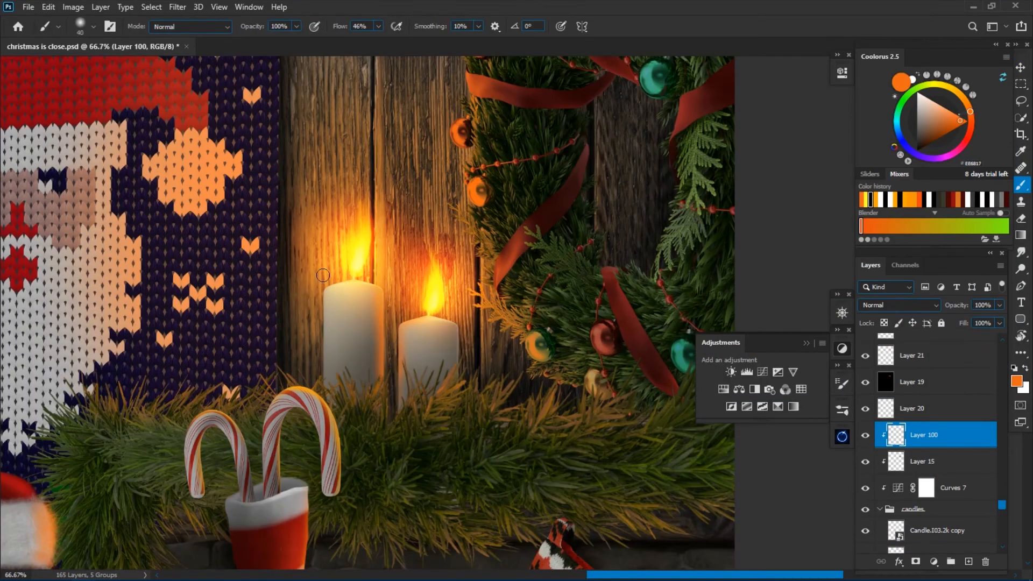
pyautogui.keyDown('alt'); pyautogui.click(359, 252); pyautogui.keyUp('alt')
pyautogui.press('[')
pyautogui.press('[')
pyautogui.press('[')
pyautogui.moveTo(382, 291); pyautogui.dragTo(383, 360)
pyautogui.moveTo(400, 379); pyautogui.dragTo(402, 323)
pyautogui.hotkey('ctrl', '-')
pyautogui.hotkey('ctrl', '-')
pyautogui.hotkey('ctrl', '-')
pyautogui.hotkey('ctrl', '-')
pyautogui.hotkey('ctrl', '-')
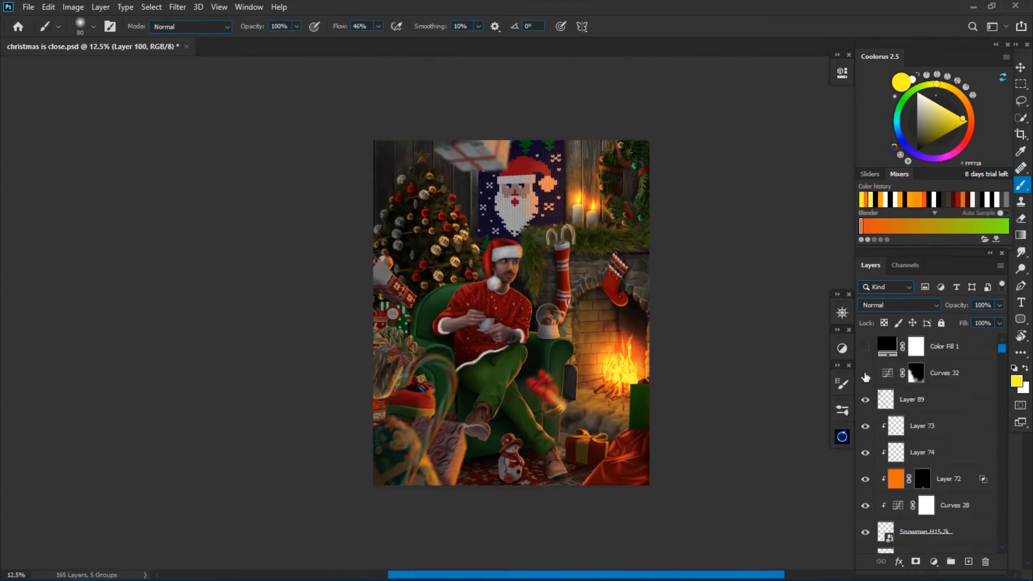
# Place the Film Light Leaks (94) image above Curves 32 and position it over the Christmas tree corner.
pyautogui.hotkey('alt', 'shift', 's')
pyautogui.scroll(1, 799, 329)
pyautogui.hotkey('ctrl', 't')
pyautogui.moveTo(525, 354); pyautogui.dragTo(615, 362)
pyautogui.press('Return')
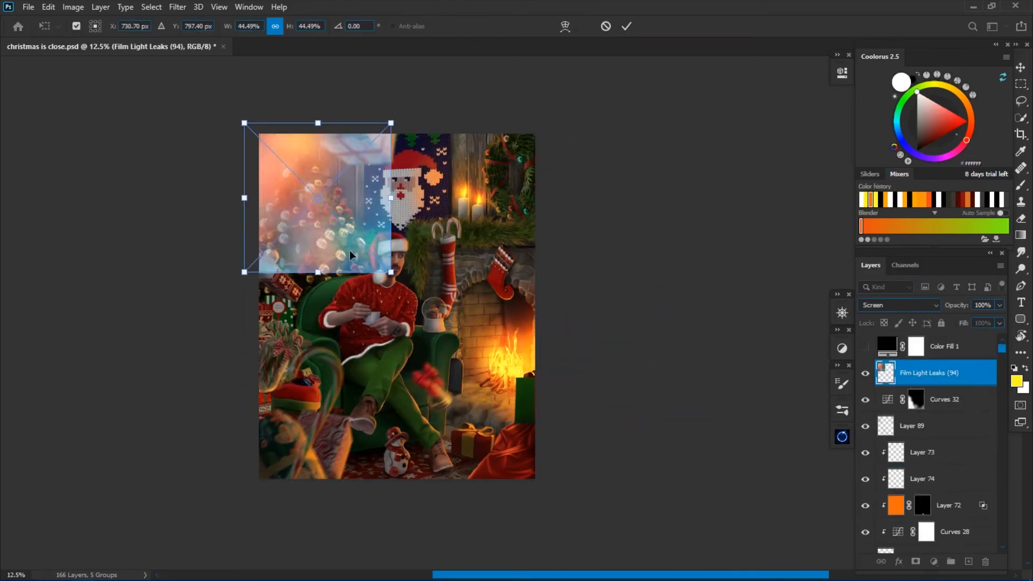
# Mask the light leak and soften its edges with a black brush at 20% flow, keeping the glow above the tree.
pyautogui.press('Return')
# Change the light leak's blend mode to blend it with the scene and adjust its levels.
pyautogui.click(899, 306)
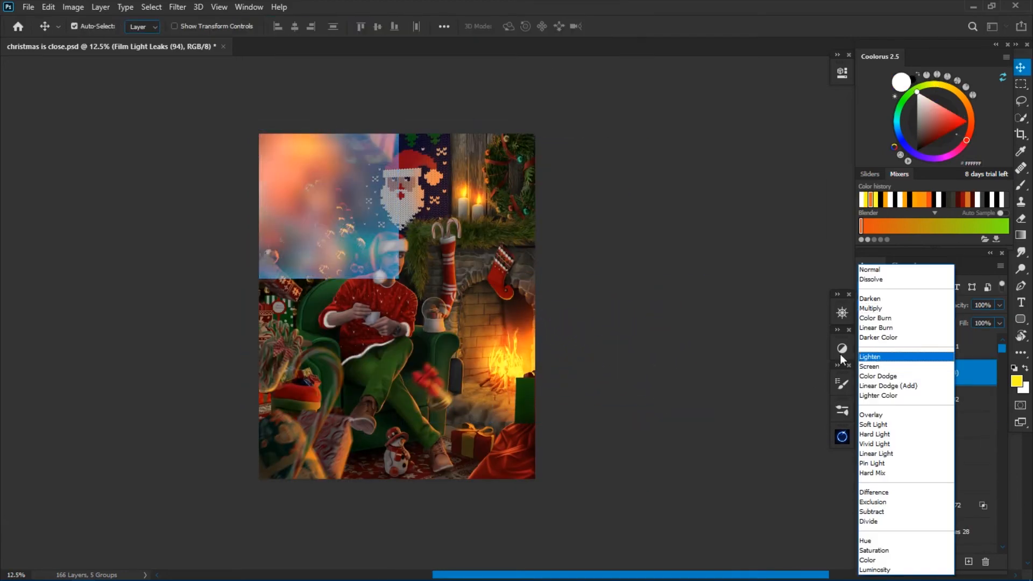
pyautogui.click(883, 305)
pyautogui.hotkey('ctrl', 'l')
pyautogui.click(916, 562)
pyautogui.press('b')
pyautogui.click(342, 27)
pyautogui.write('20')
pyautogui.press('Return')
pyautogui.press('x')
pyautogui.moveTo(399, 141)
pyautogui.mouseDown()
pyautogui.moveTo(400, 241)
pyautogui.moveTo(371, 168)
pyautogui.moveTo(344, 253)
pyautogui.moveTo(409, 258)
pyautogui.moveTo(302, 188)
pyautogui.mouseUp()
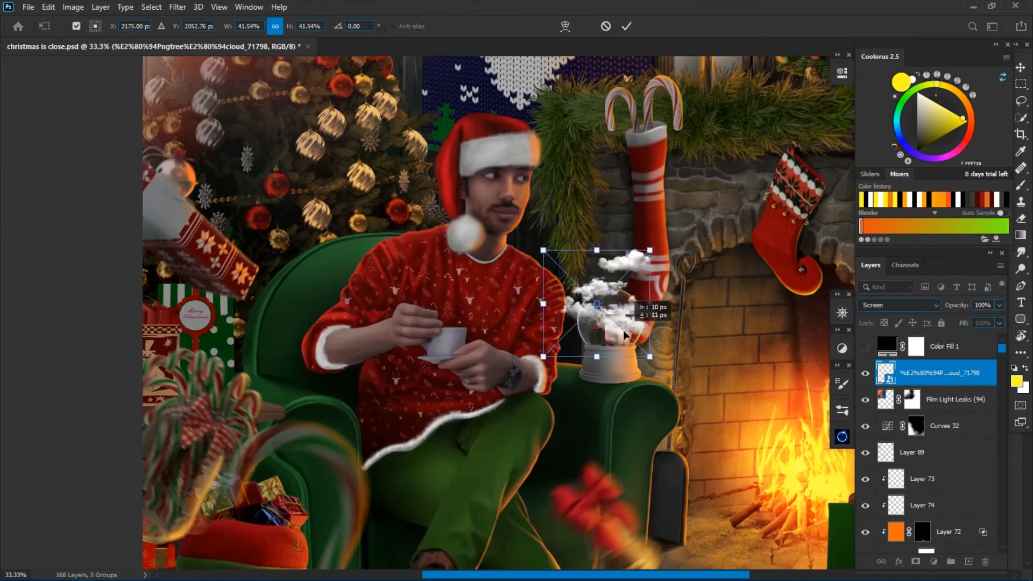
# Paint soft white light on the clouds beside the snow globe, on Layer 101 clipped above Curves 33.
pyautogui.moveTo(624, 335); pyautogui.dragTo(512, 369)
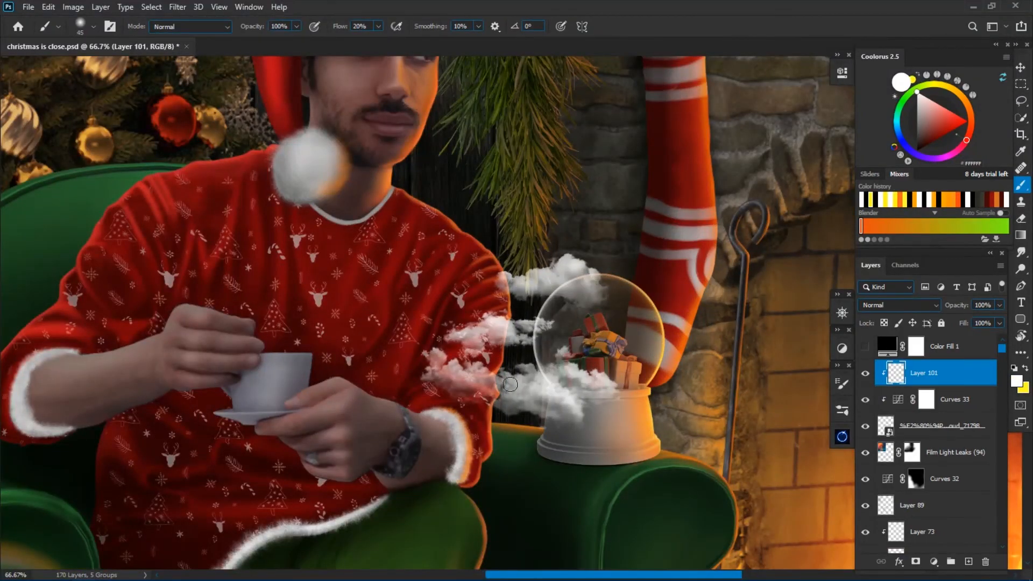
pyautogui.hotkey('ctrl', '0')
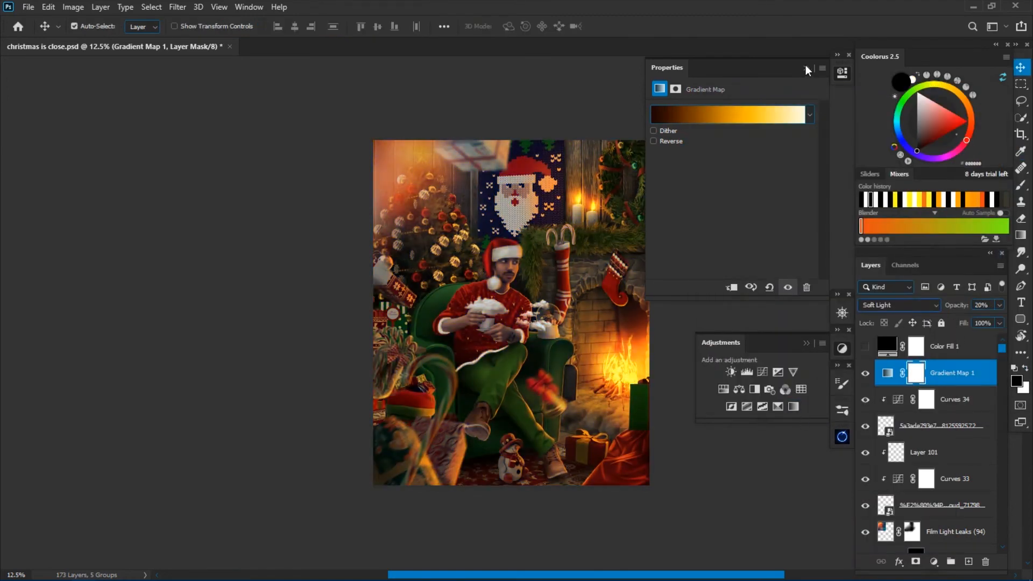
# Add a dark-to-orange Gradient Map in Soft Light at 20% opacity and stack Color Lookup adjustments above it.
pyautogui.click(806, 70)
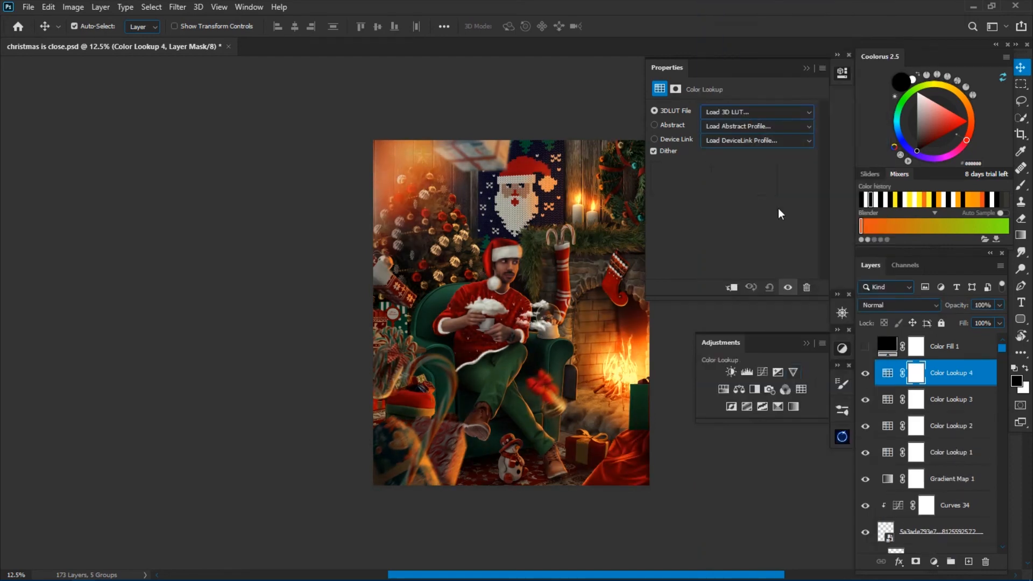
pyautogui.click(757, 112)
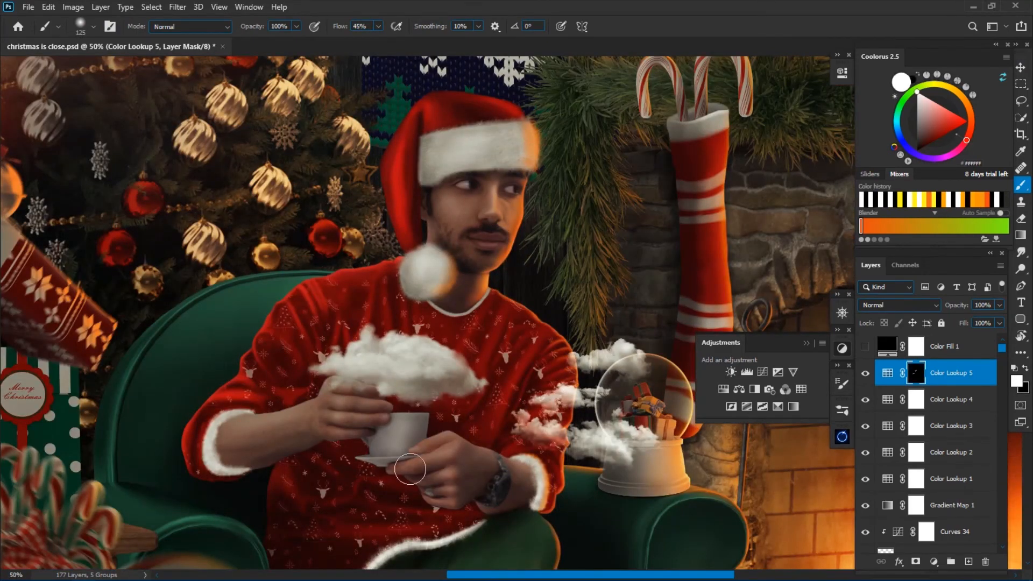
# Limit Color Lookup 5 to small areas of the seated man with its mask, and duplicate it at 58% opacity.
pyautogui.press(']')
pyautogui.hotkey('ctrl', '-')
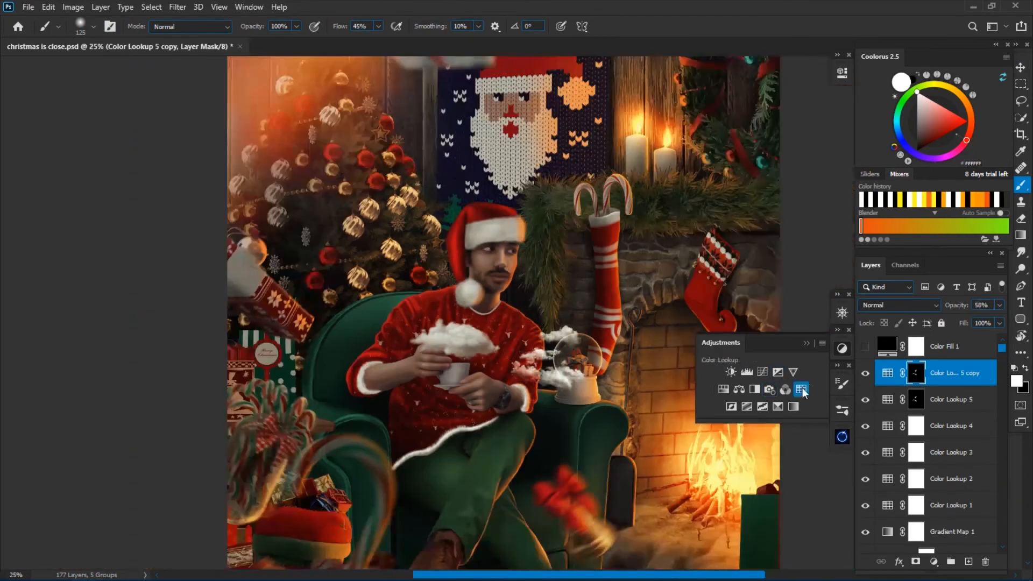
# Add a Color Lookup using 9justin-retouch peach.cube, invert its mask to black, and set the brush flow to 12%.
pyautogui.click(756, 112)
pyautogui.click(756, 254)
pyautogui.hotkey('ctrl', '+')
pyautogui.press('[')
pyautogui.press('[')
pyautogui.press('[')
pyautogui.press('[')
pyautogui.hotkey('shift', '1')
pyautogui.hotkey('shift', '2')
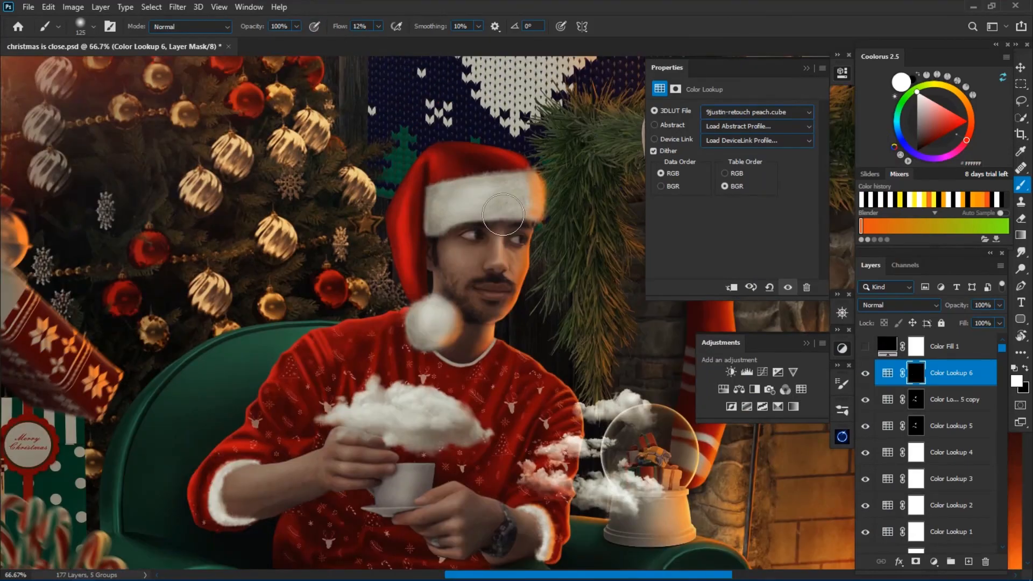
# Paint the peach color effect softly onto the man's face on the Color Lookup 6 mask with a smaller brush.
pyautogui.hotkey('ctrl', '+')
pyautogui.press('[')
pyautogui.press('[')
pyautogui.press('[')
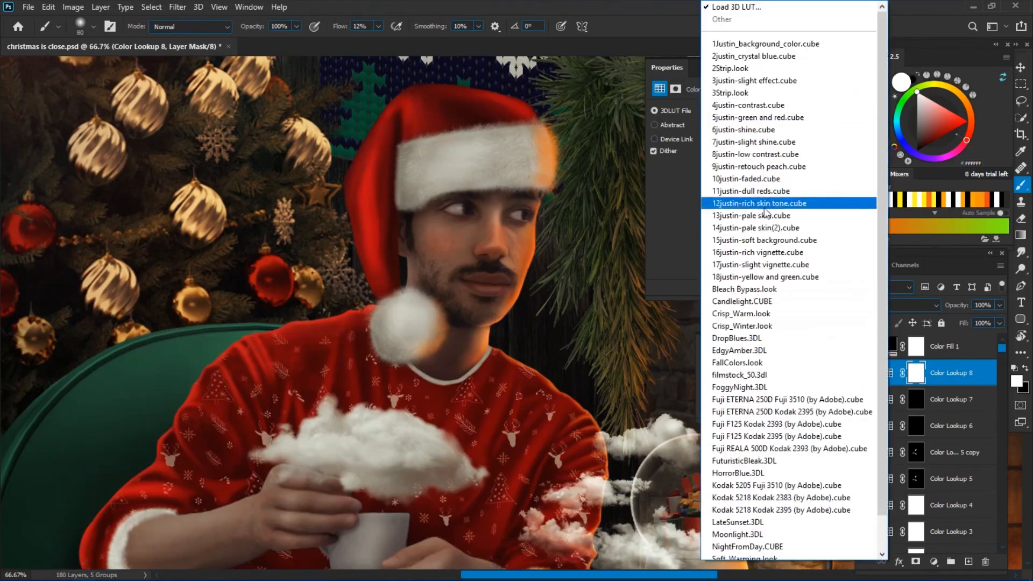
# Add another masked 9justin-retouch peach.cube Color Lookup, paint it over the man's face, and lower its opacity to 64%.
pyautogui.click(761, 201)
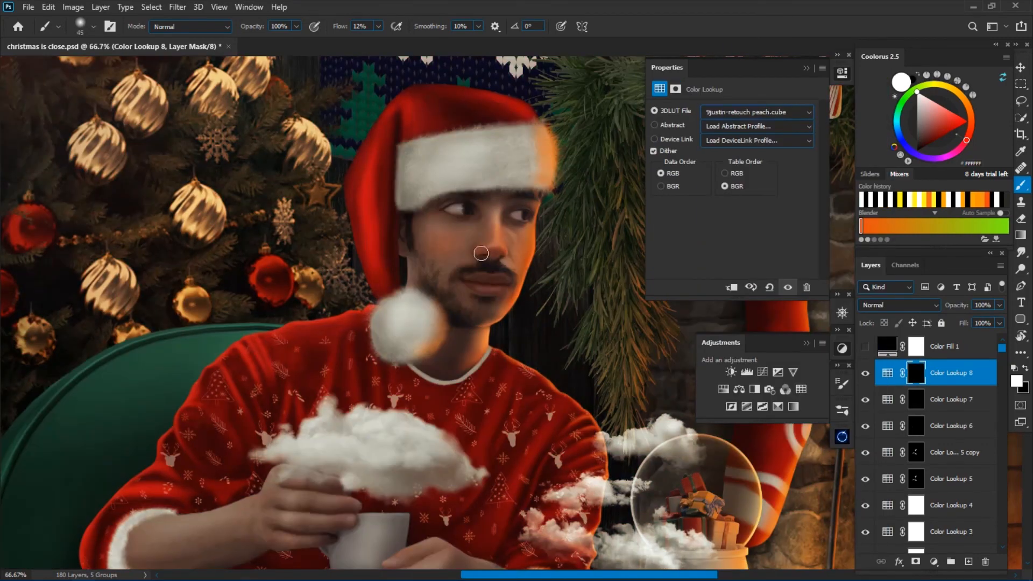
pyautogui.moveTo(957, 308); pyautogui.dragTo(938, 308)
pyautogui.hotkey('ctrl', '0')
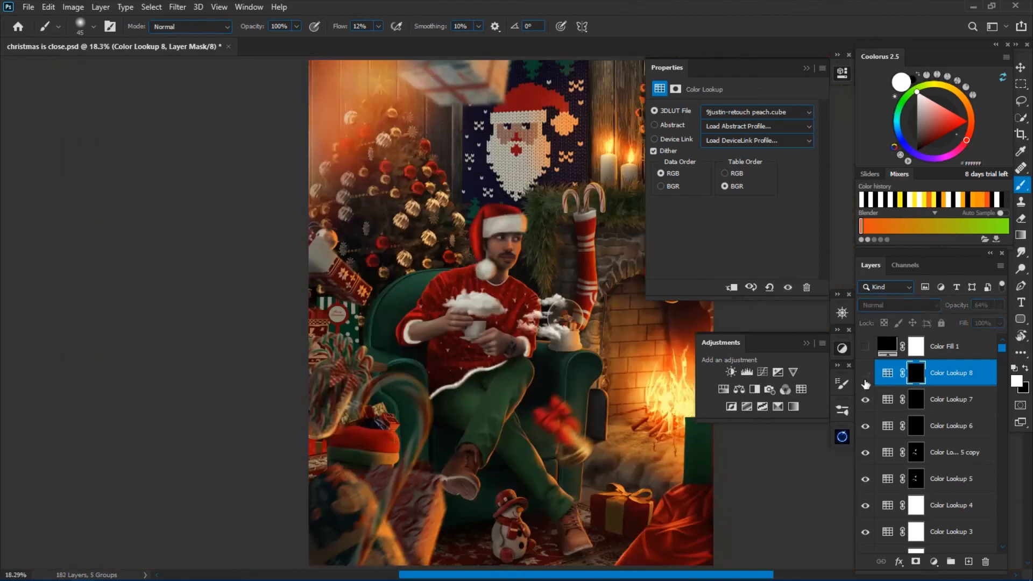
# Add further Color Lookup adjustments above Color Lookup 8 and choose a 3D LUT for each.
pyautogui.scroll(5, 508, 320)
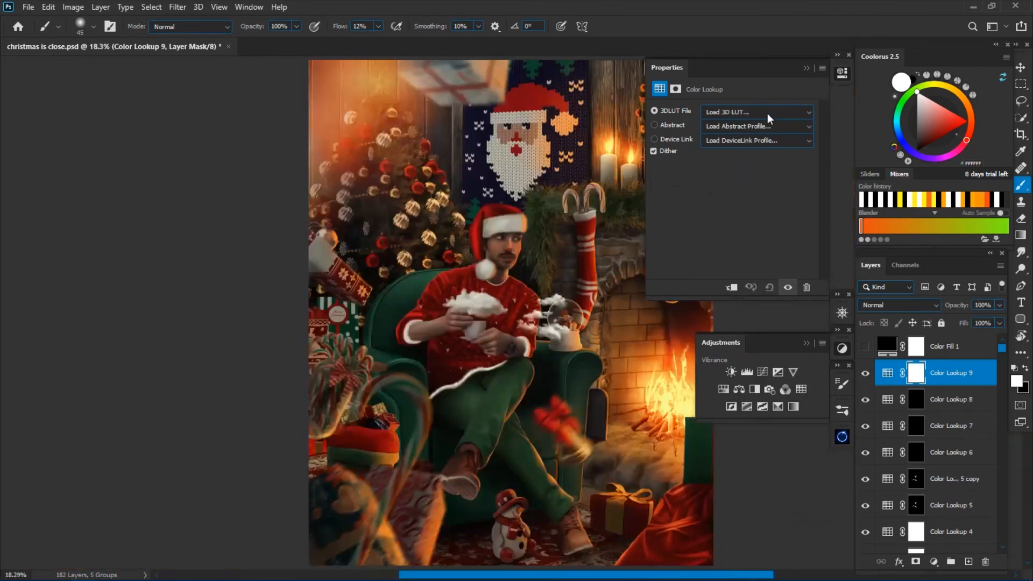
pyautogui.scroll(3, 508, 317)
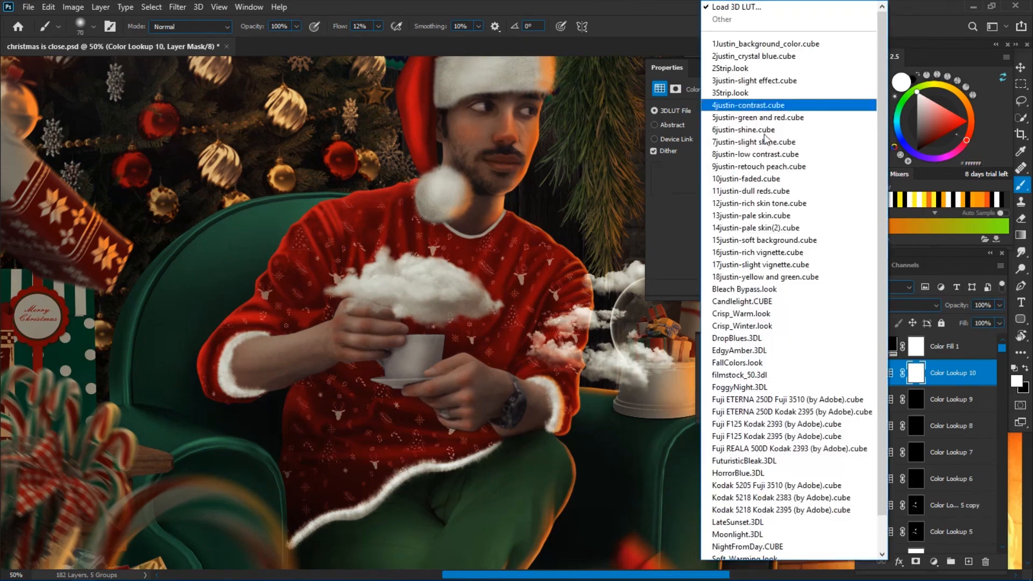